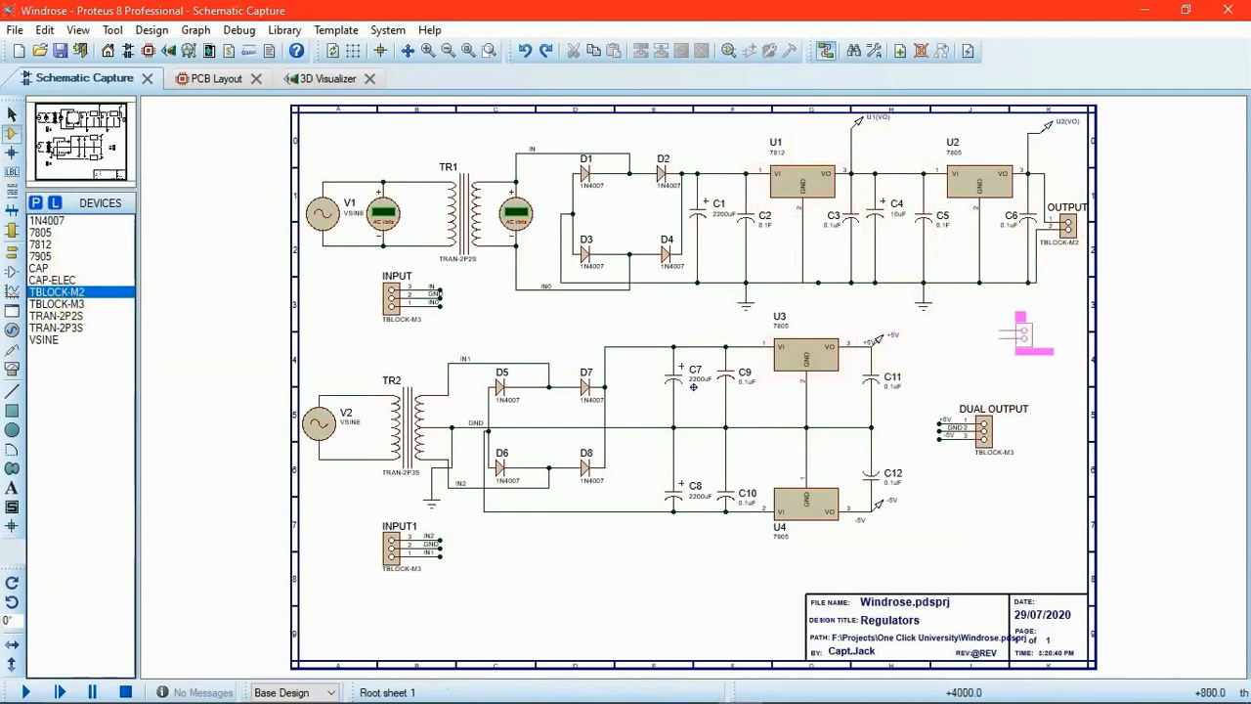
# Place a TBLOCK-M2 terminal block above the DUAL OUTPUT connector and change its part value label to +12VCC.
pyautogui.click(1021, 333)
pyautogui.rightClick(1034, 347)
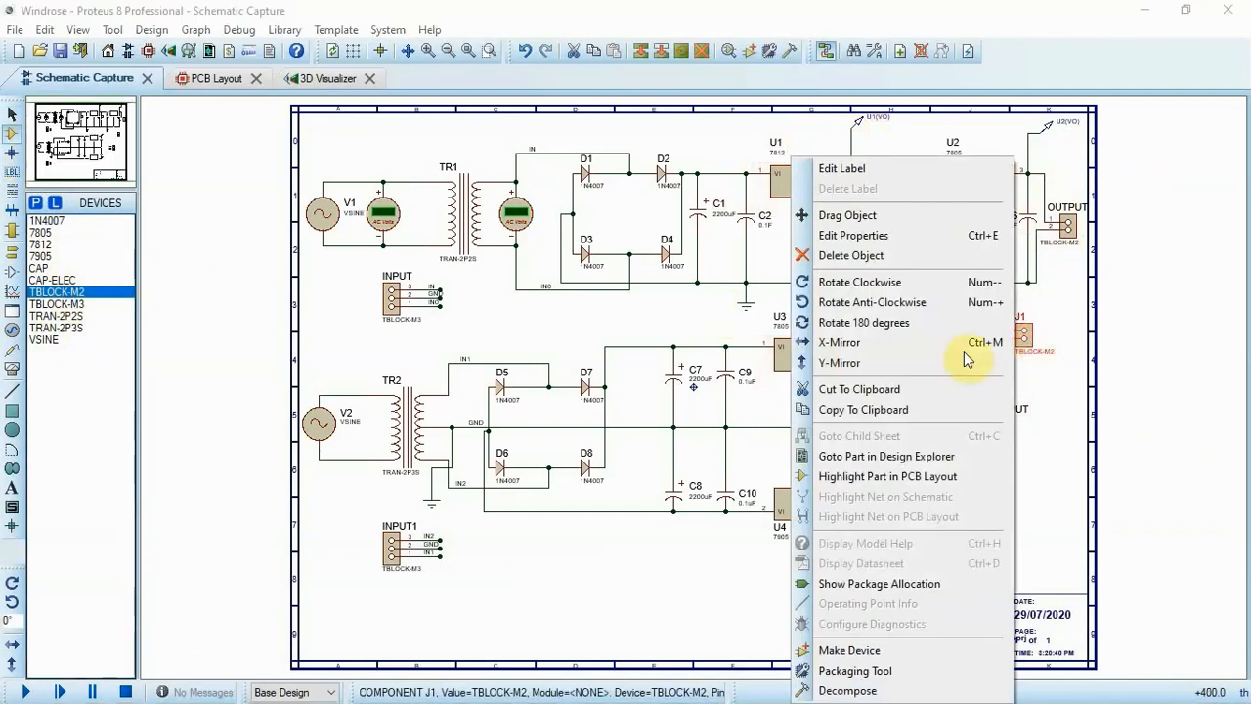
pyautogui.click(846, 170)
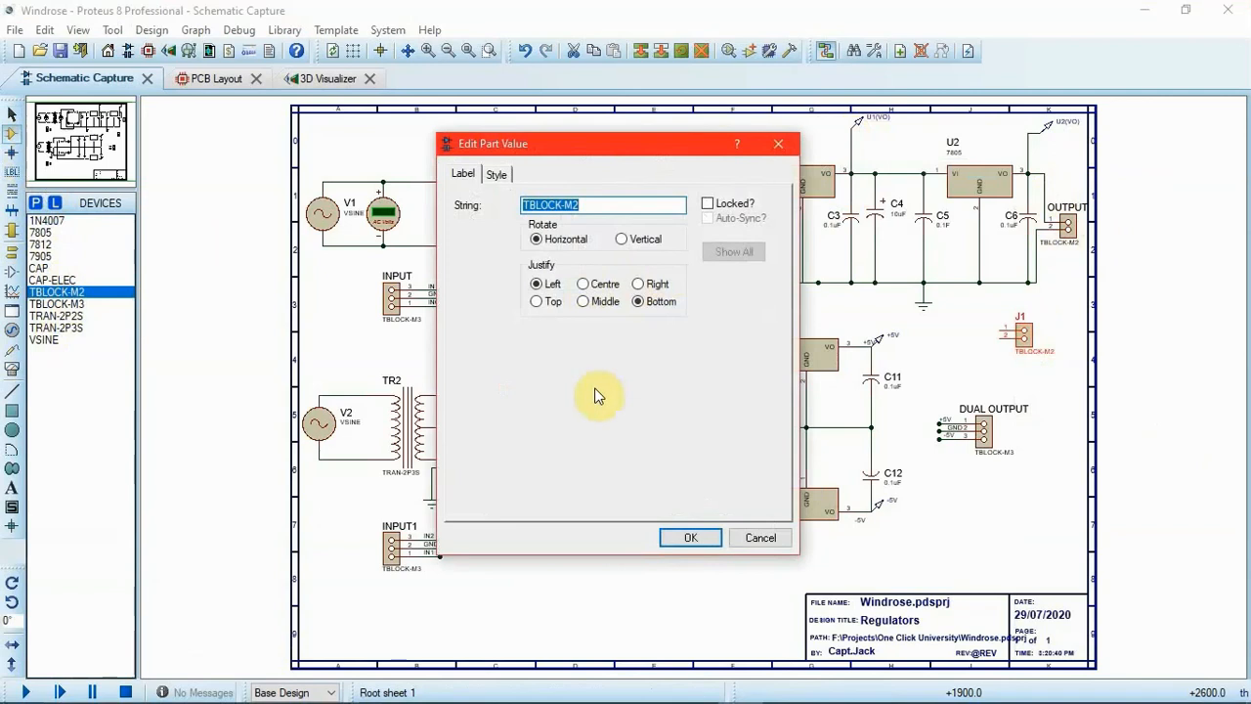
pyautogui.write('+12VCC')
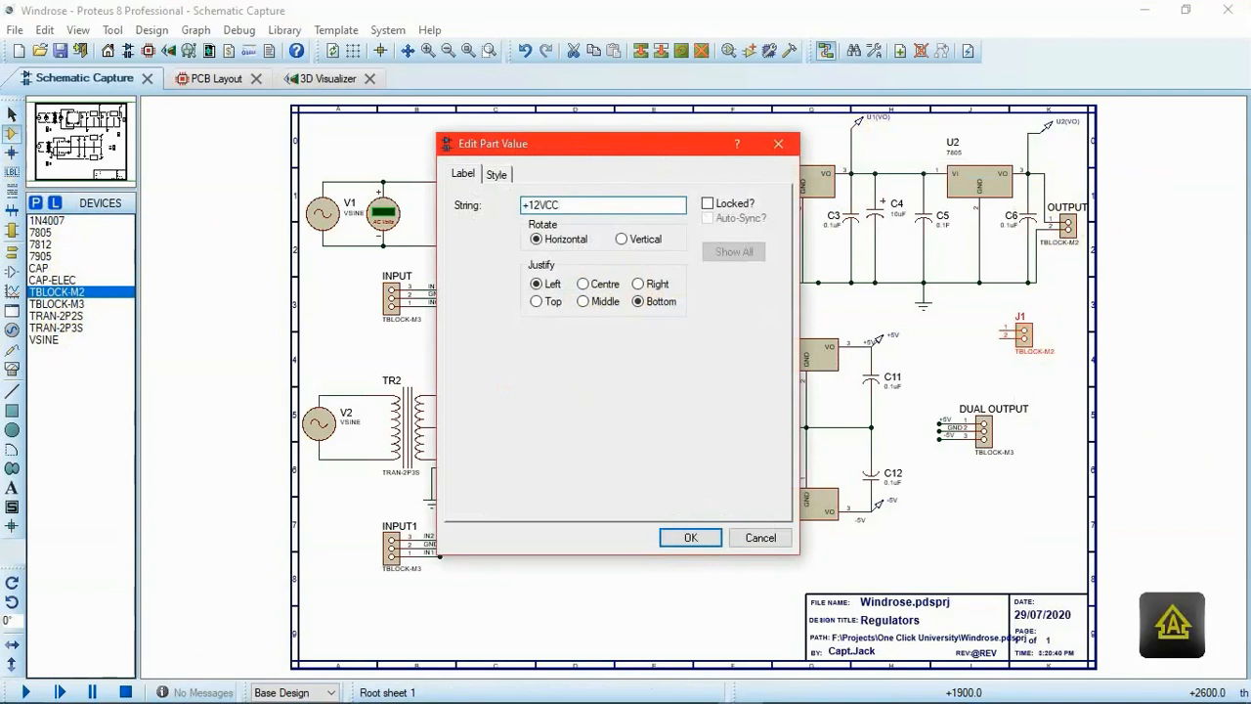
pyautogui.press('Return')
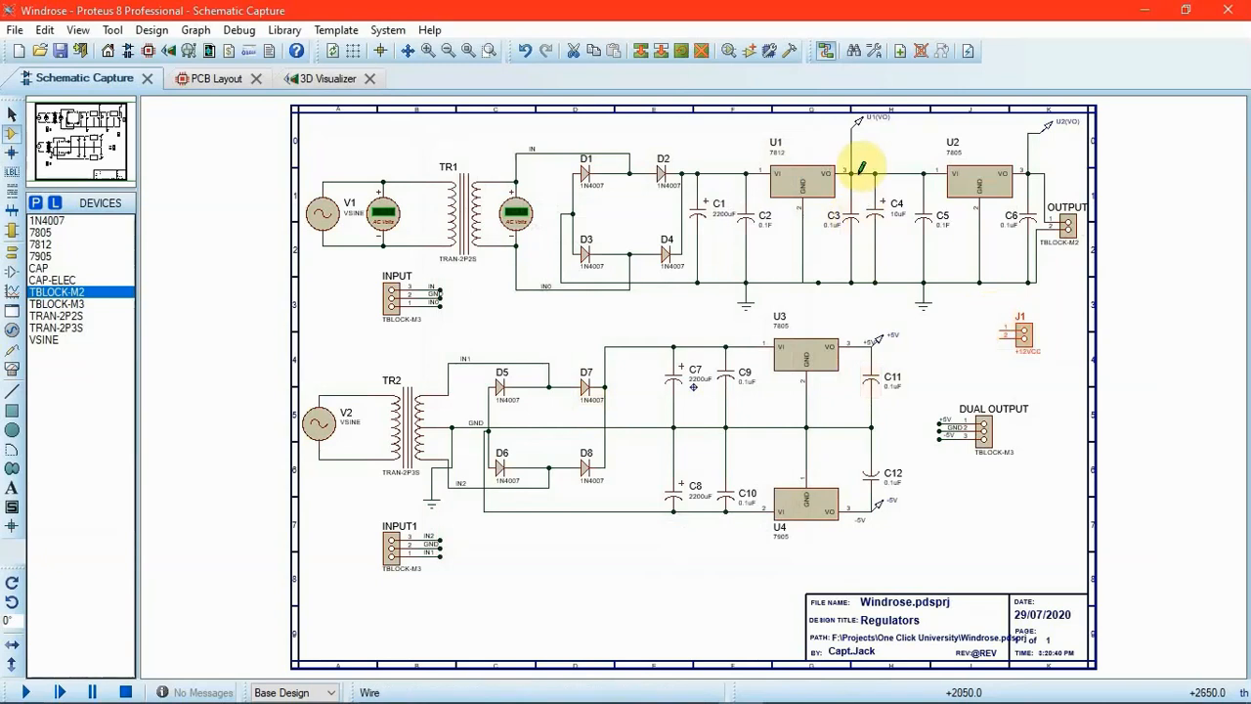
# Add a horizontal +12V wire label to the wire rising from the output of regulator U1.
pyautogui.scroll(1, 863, 167)
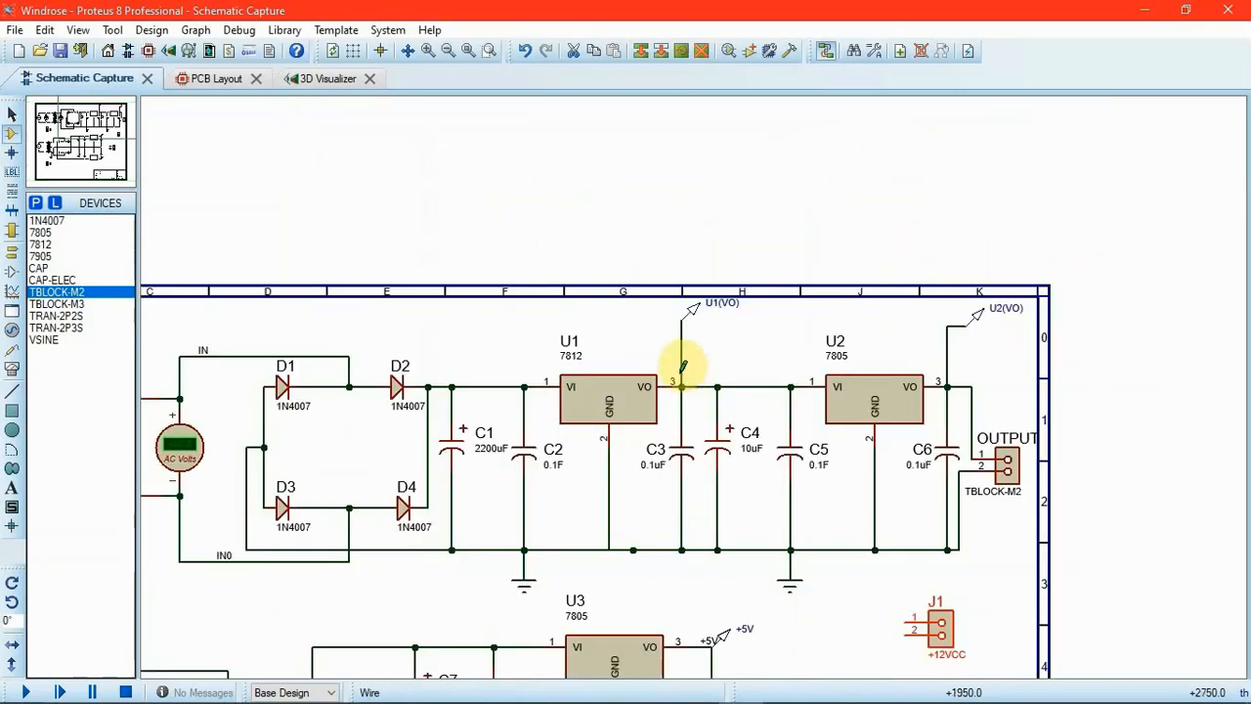
pyautogui.rightClick(681, 362)
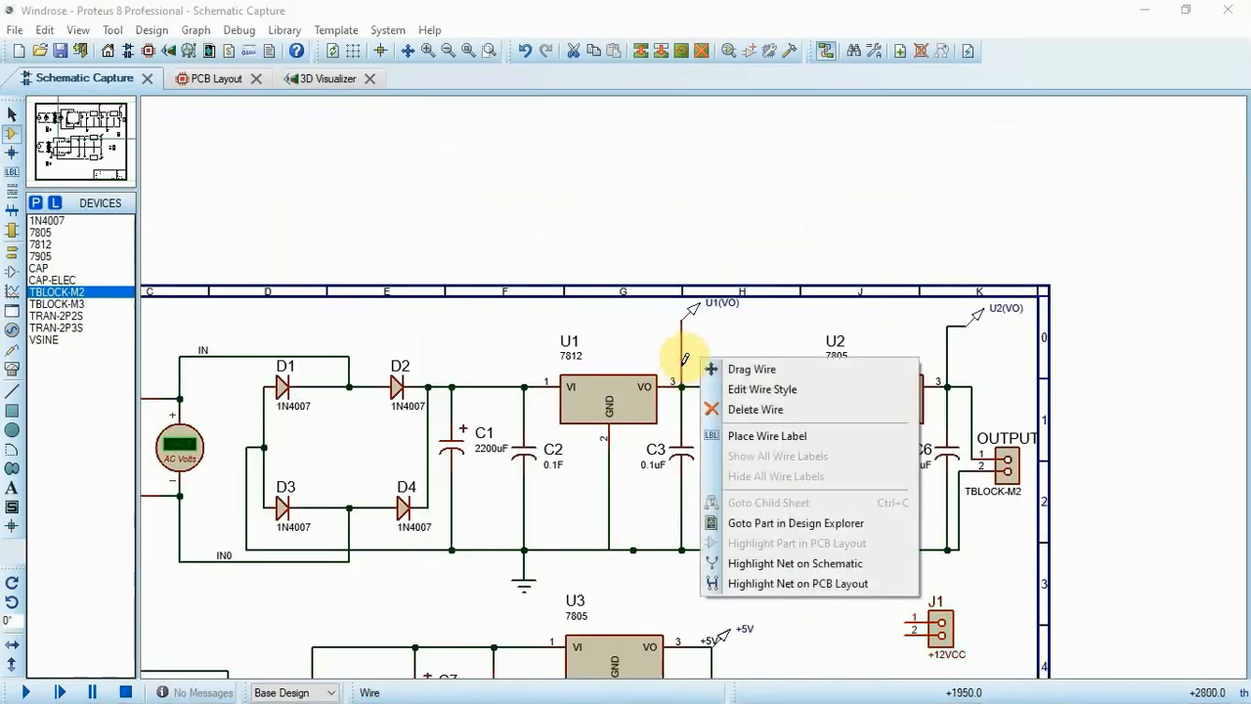
pyautogui.click(749, 436)
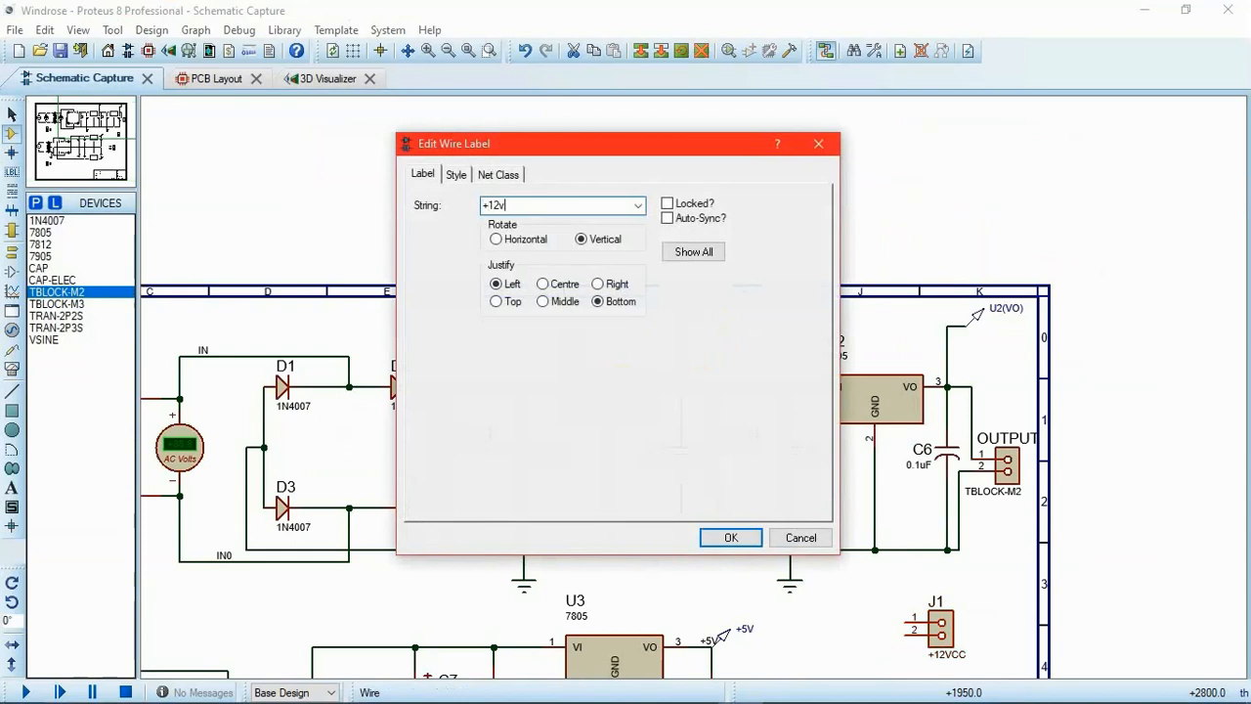
pyautogui.write('+12v')
pyautogui.click(497, 238)
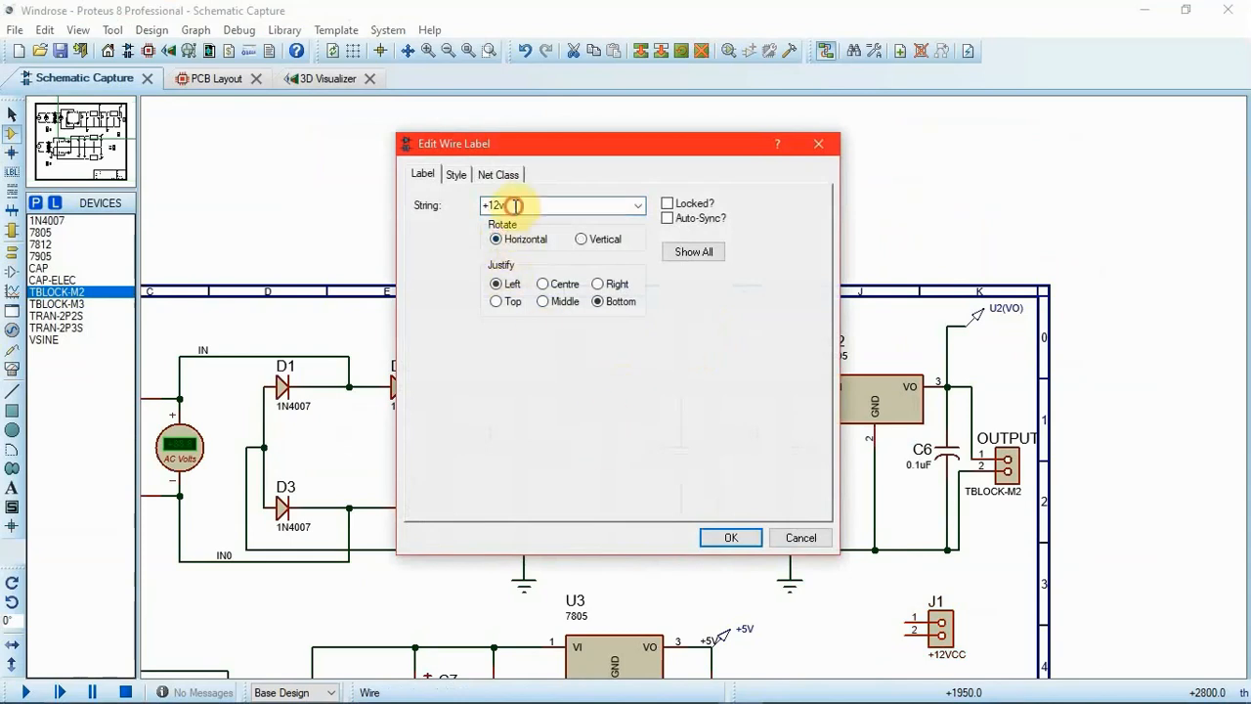
pyautogui.doubleClick(515, 206)
pyautogui.write('v')
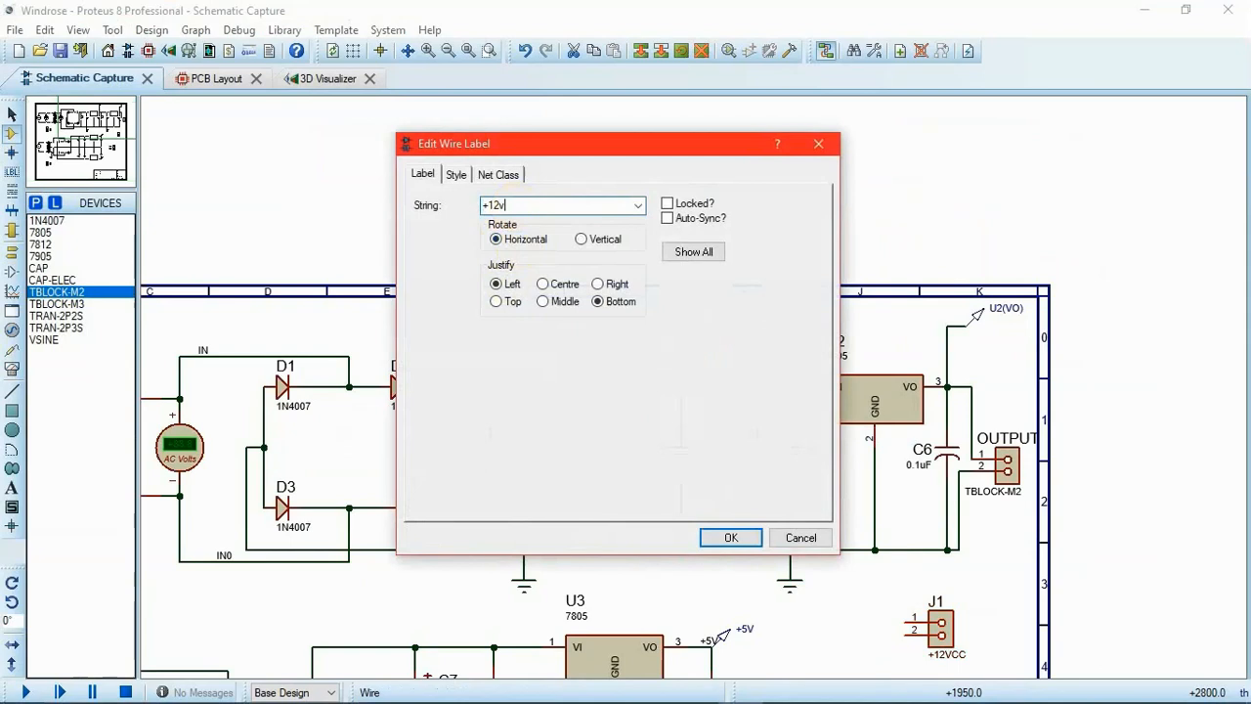
pyautogui.press('Return')
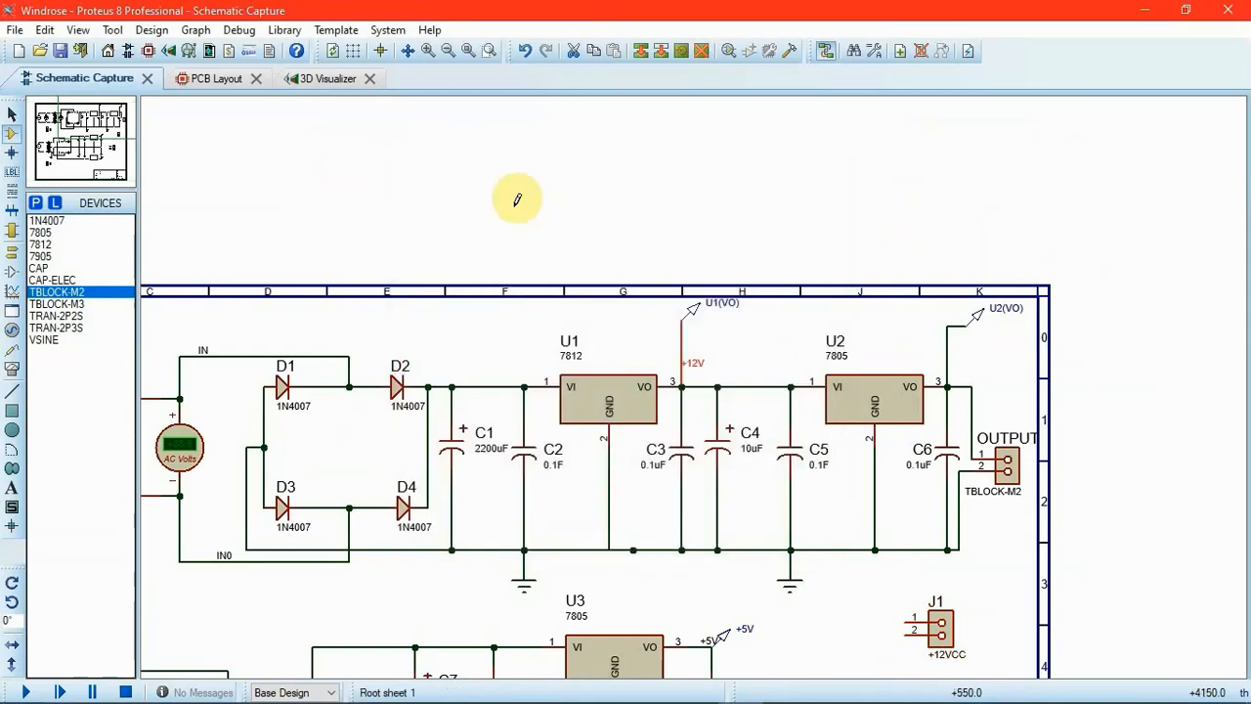
# Draw a short wire stub from pin 1 of connector J1 and label it +12V.
pyautogui.click(907, 618)
pyautogui.rightClick(887, 621)
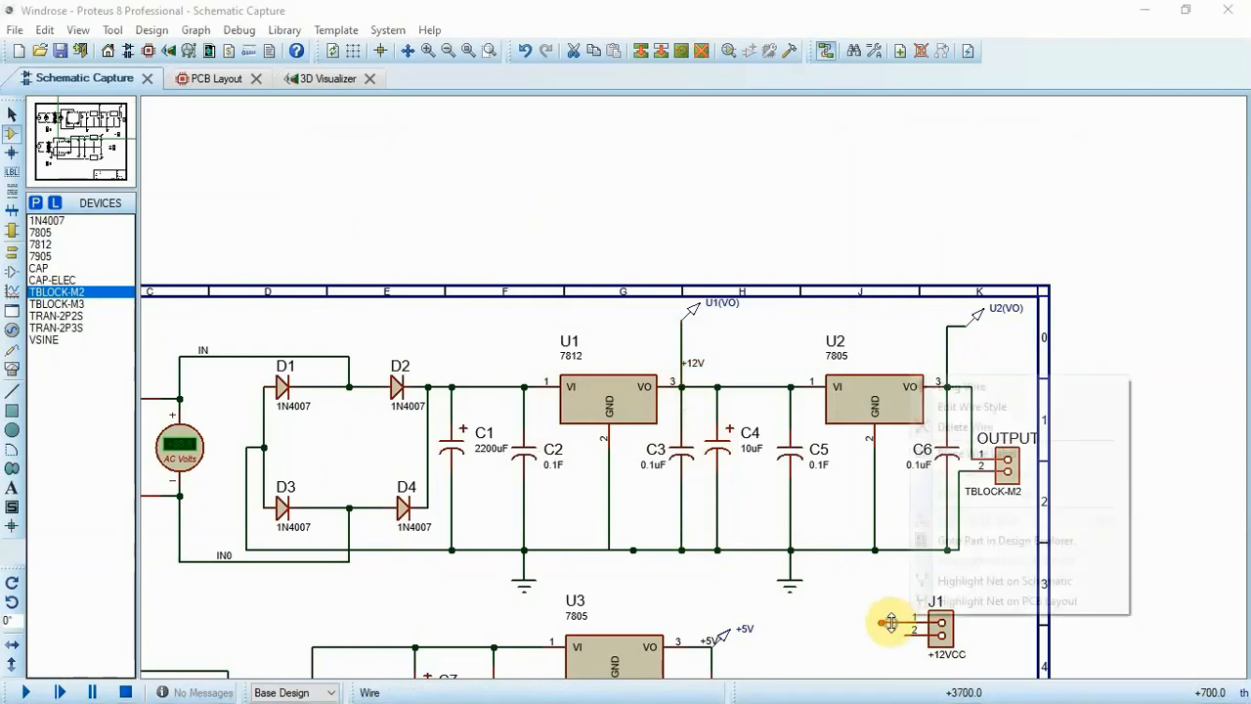
pyautogui.click(963, 455)
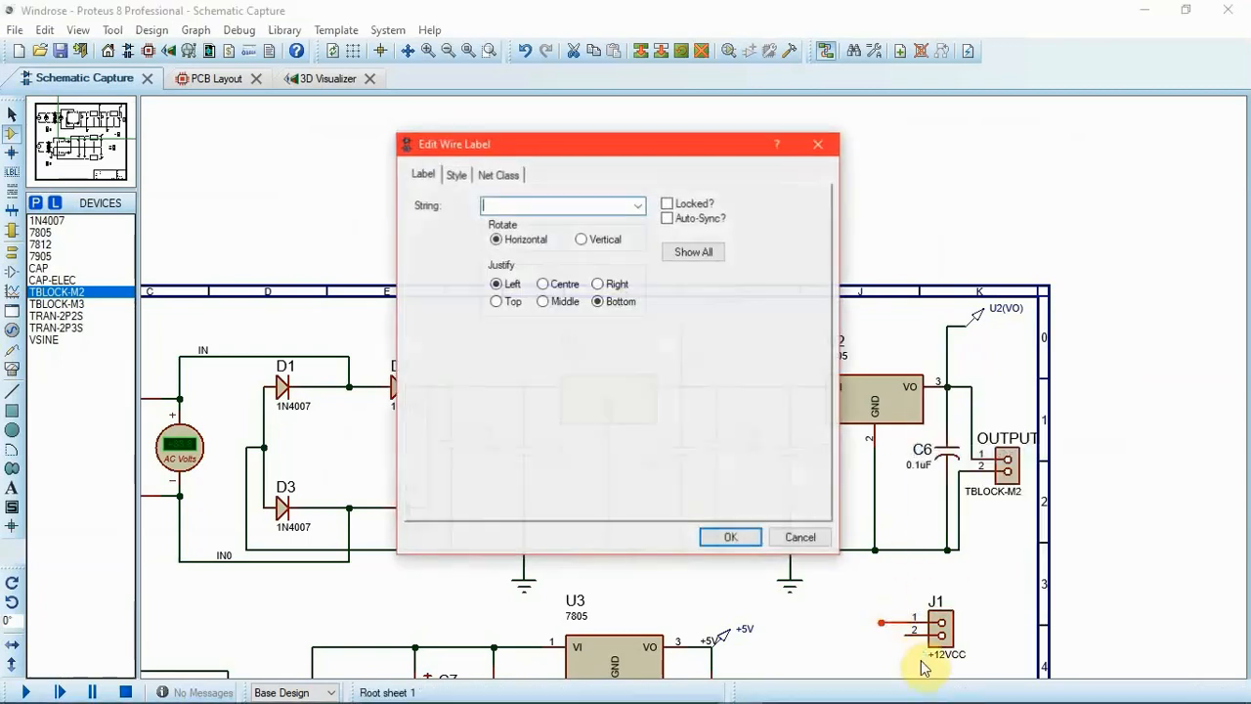
pyautogui.write('+12')
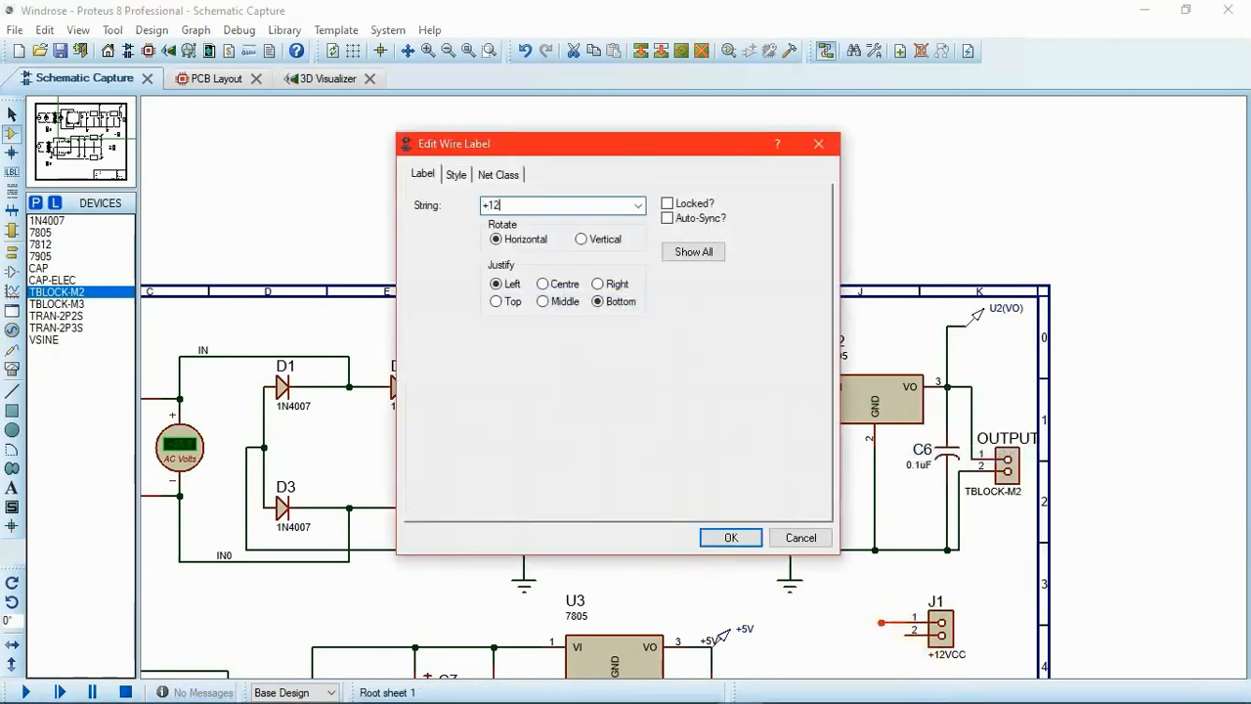
pyautogui.write('V')
pyautogui.press('Return')
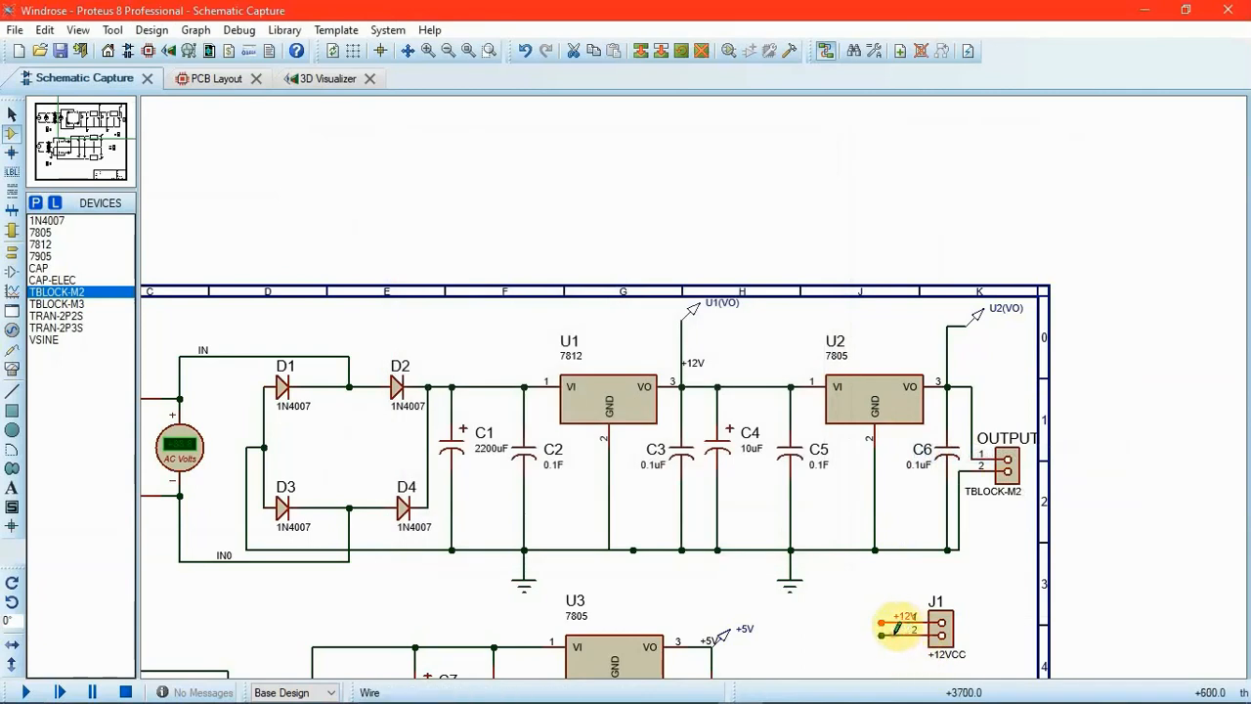
# Label the wire stub on pin 2 of connector J1 as GND.
pyautogui.rightClick(892, 634)
pyautogui.click(967, 464)
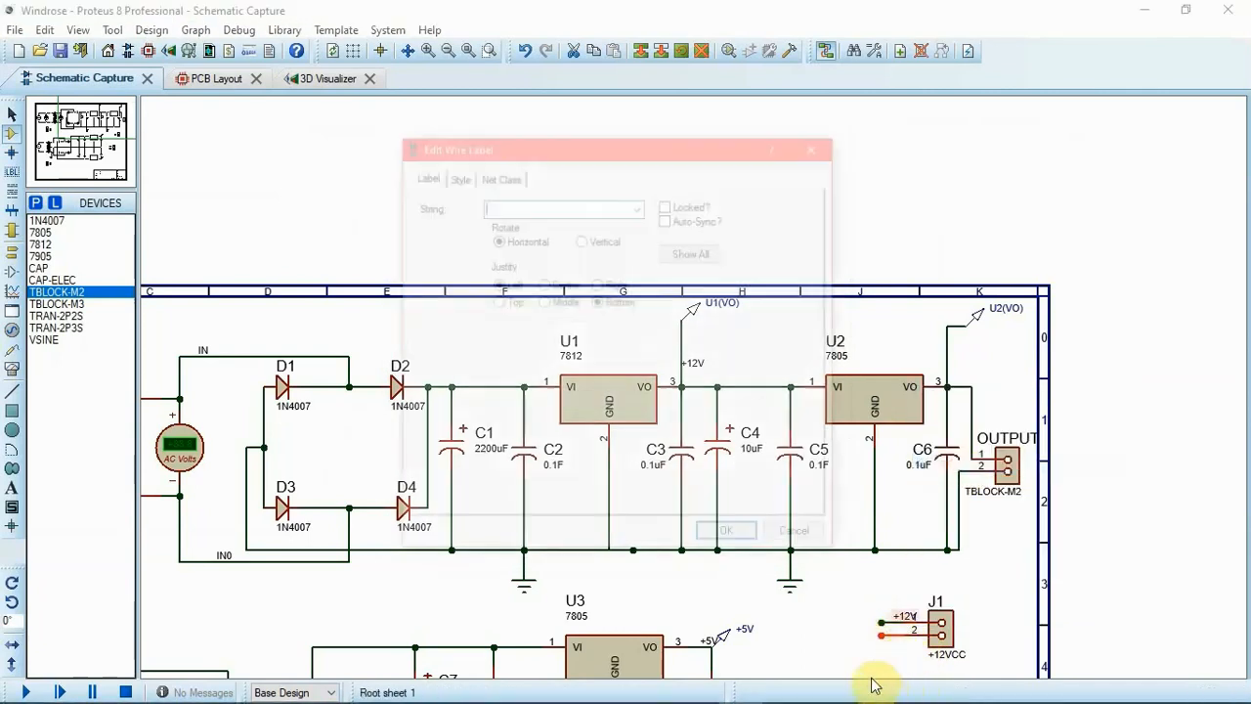
pyautogui.write('GND')
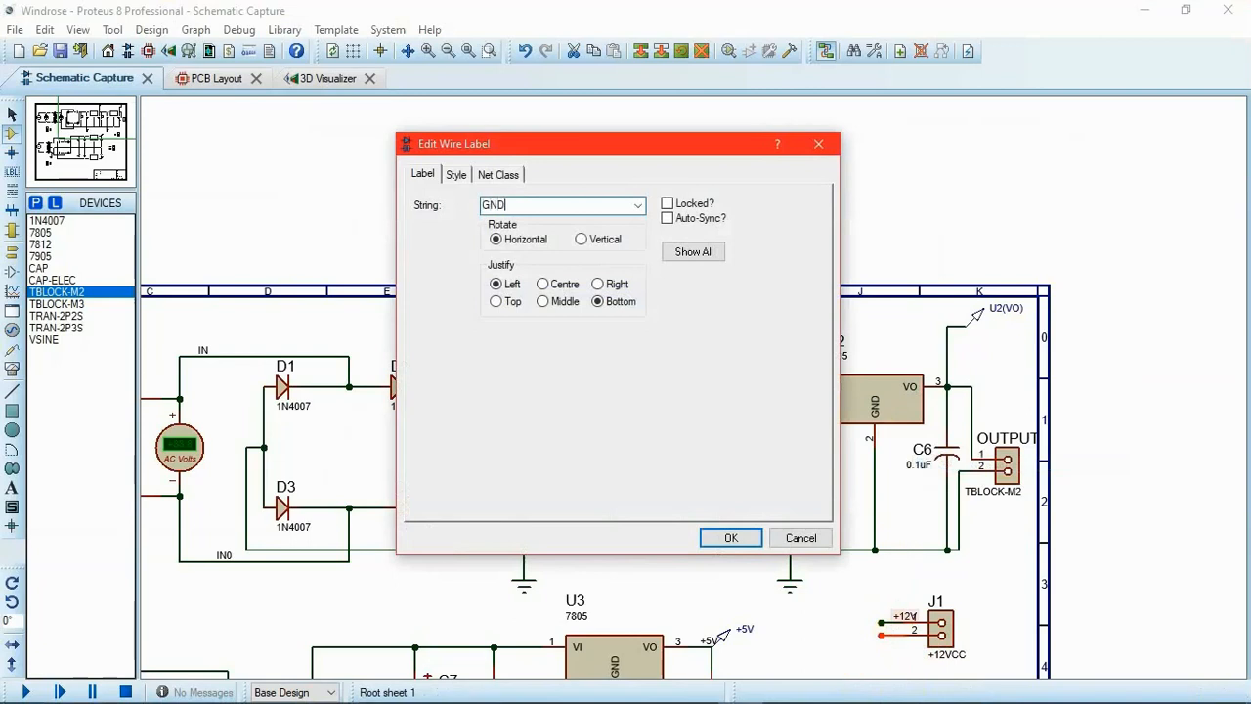
pyautogui.press('Return')
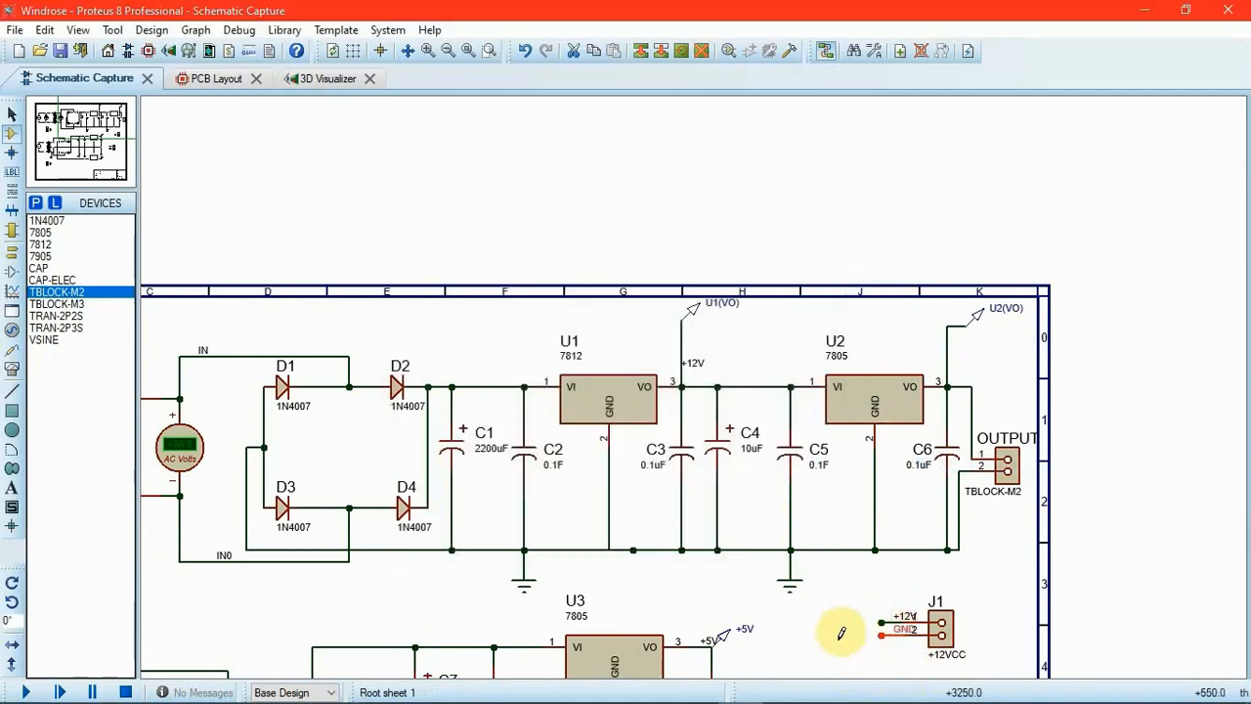
pyautogui.click(804, 592)
# Delete the existing board outline with all its placed connectors from the PCB layout.
pyautogui.click(199, 80)
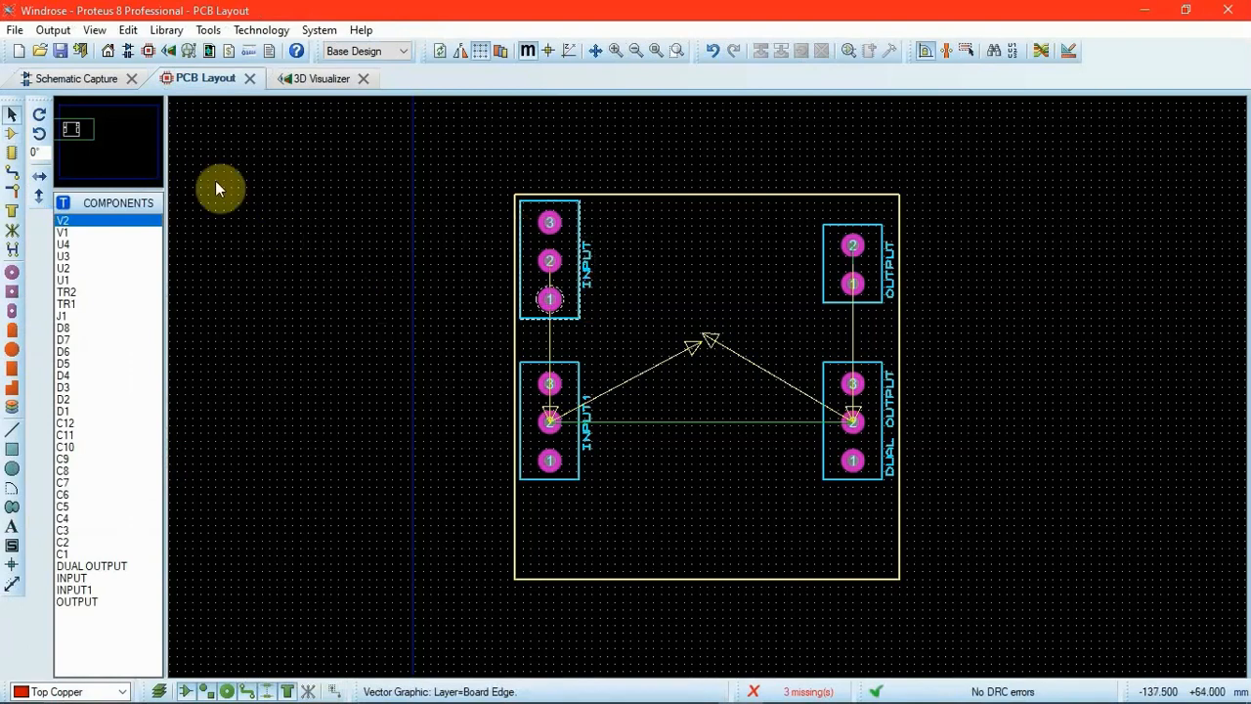
pyautogui.moveTo(481, 154); pyautogui.dragTo(939, 635)
pyautogui.press('Delete')
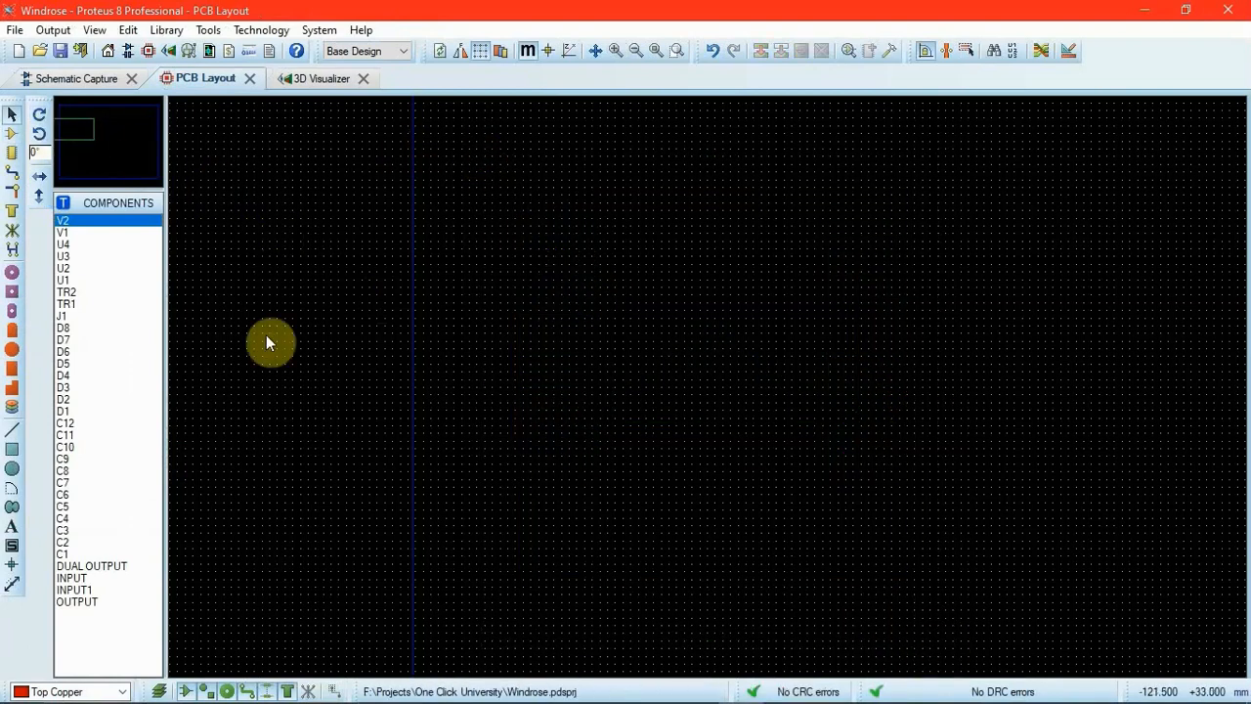
# Draw a rectangular outline about 17 by 15 mm on the Board Edge layer of the empty layout.
pyautogui.click(12, 450)
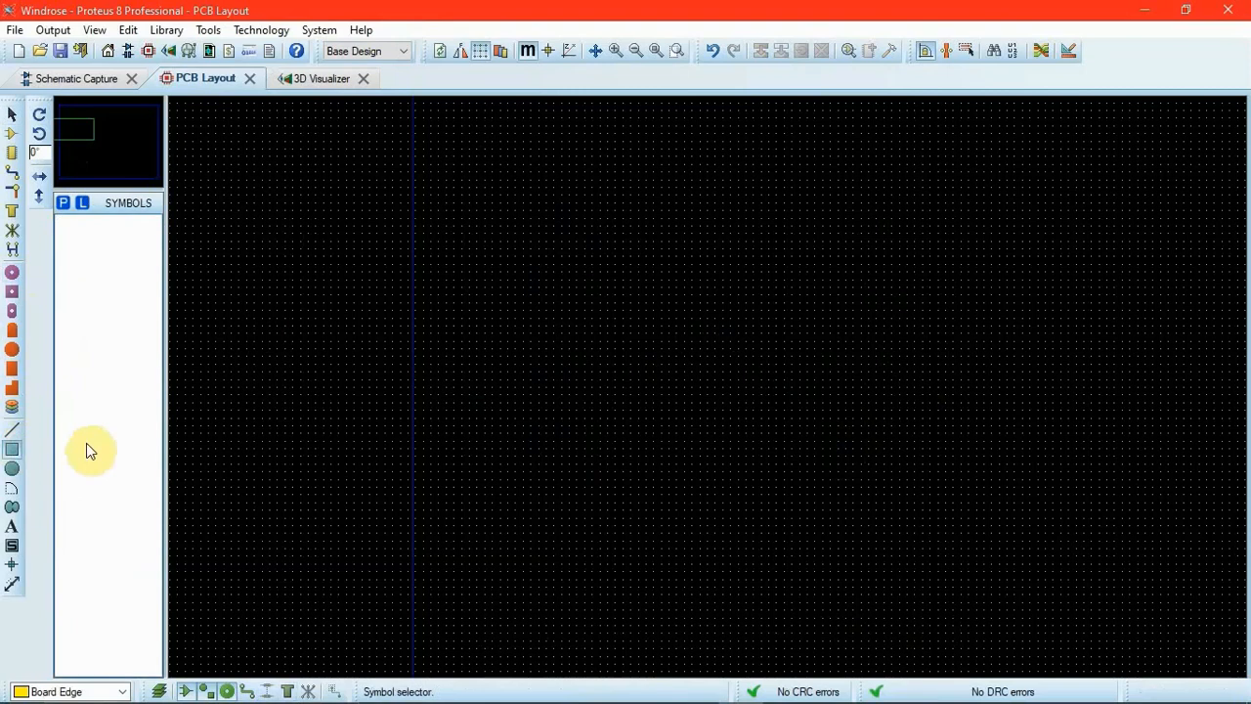
pyautogui.moveTo(625, 334); pyautogui.dragTo(757, 448)
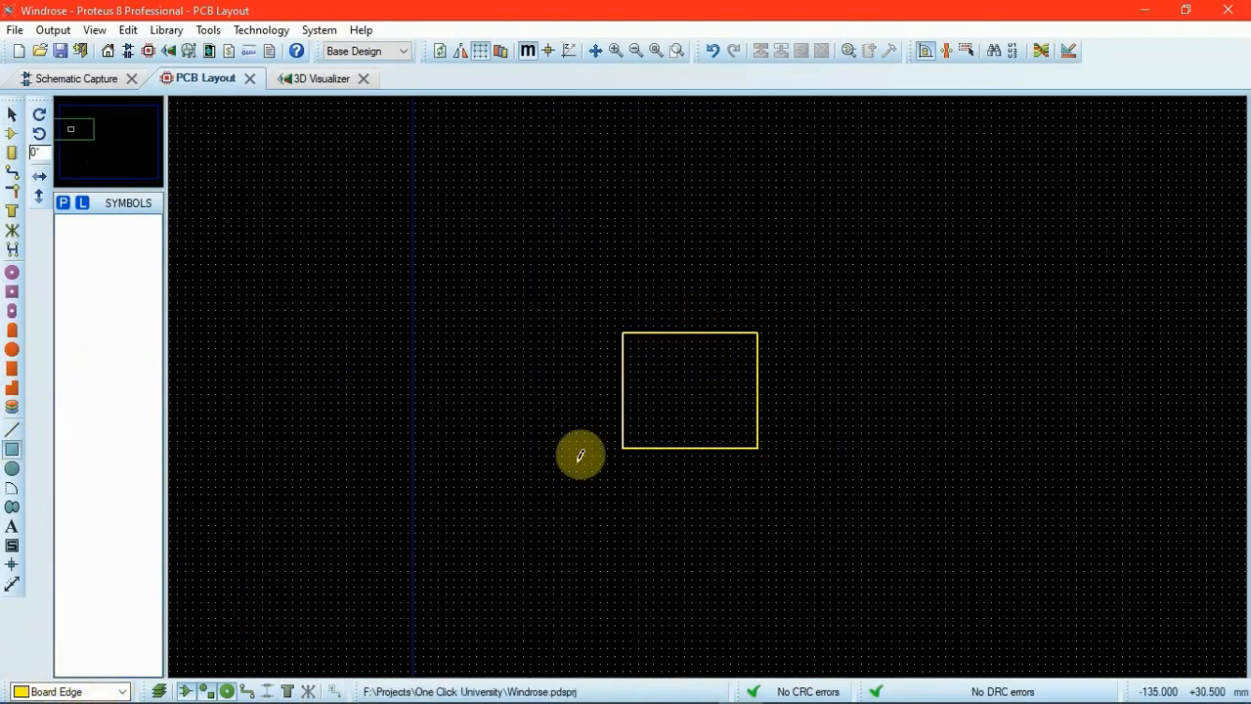
# Set the board outline's width and height to 50 mm and move it down and left within the layout.
pyautogui.rightClick(664, 447)
pyautogui.moveTo(776, 436)
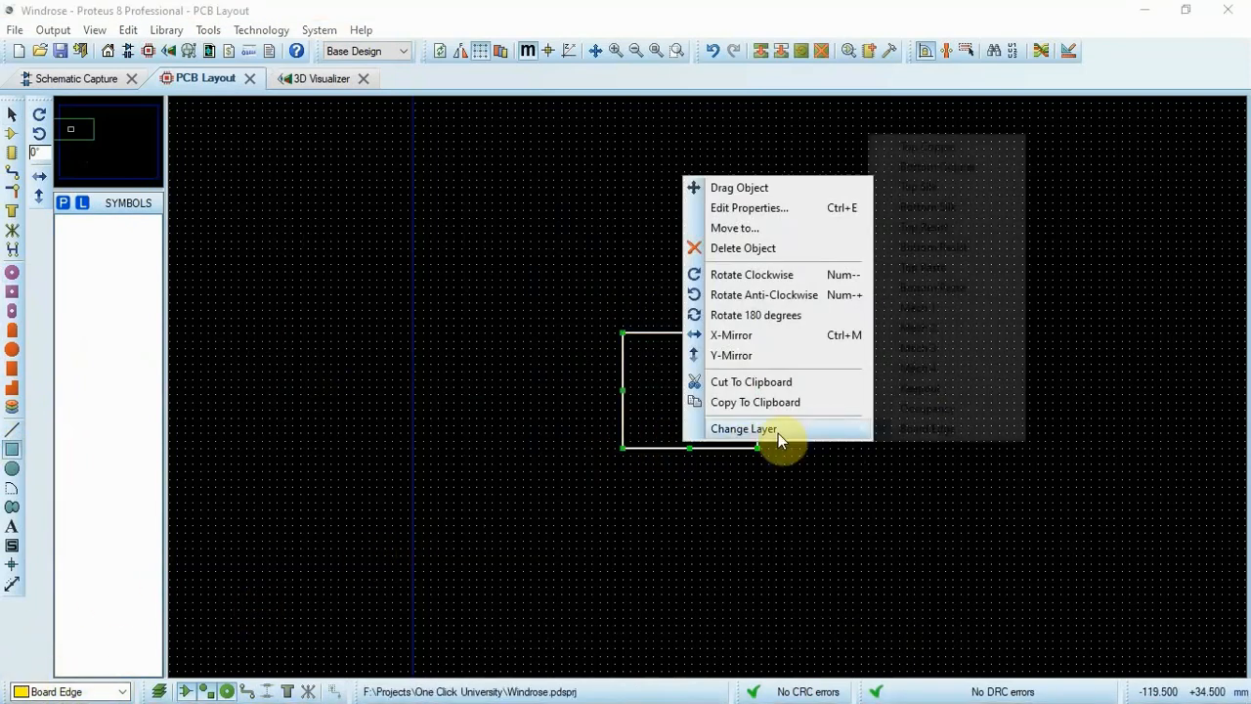
pyautogui.click(772, 209)
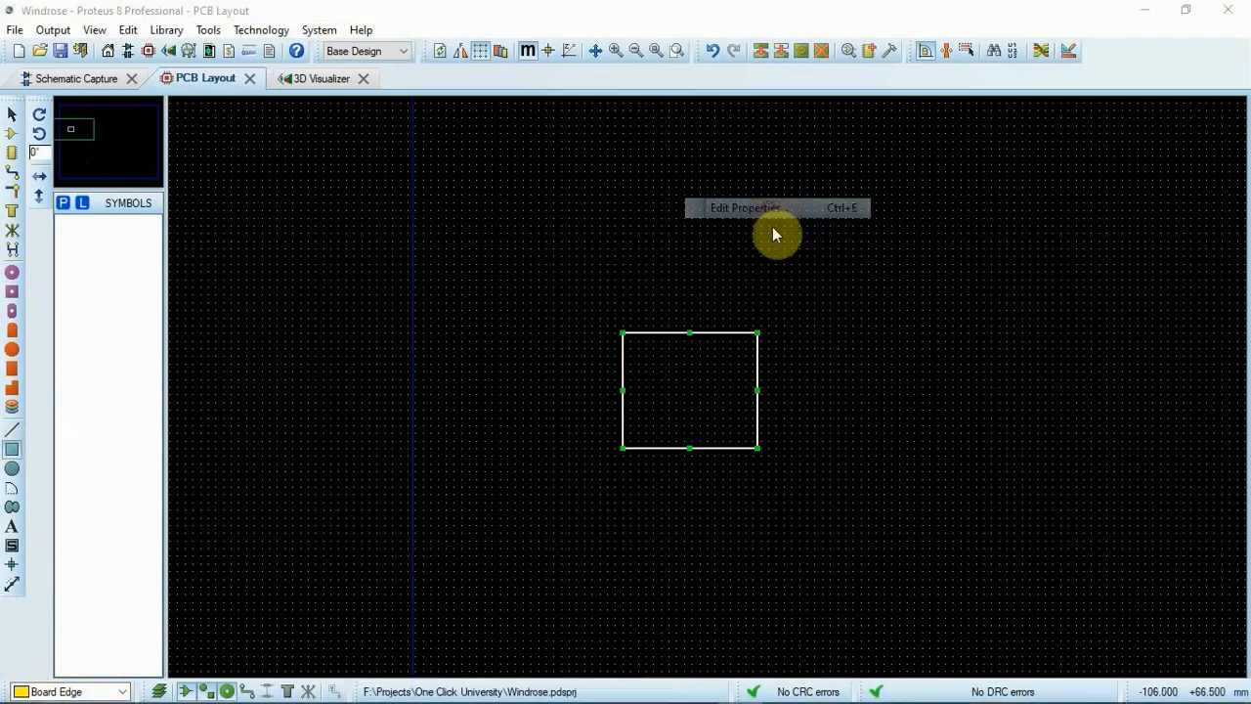
pyautogui.click(589, 385)
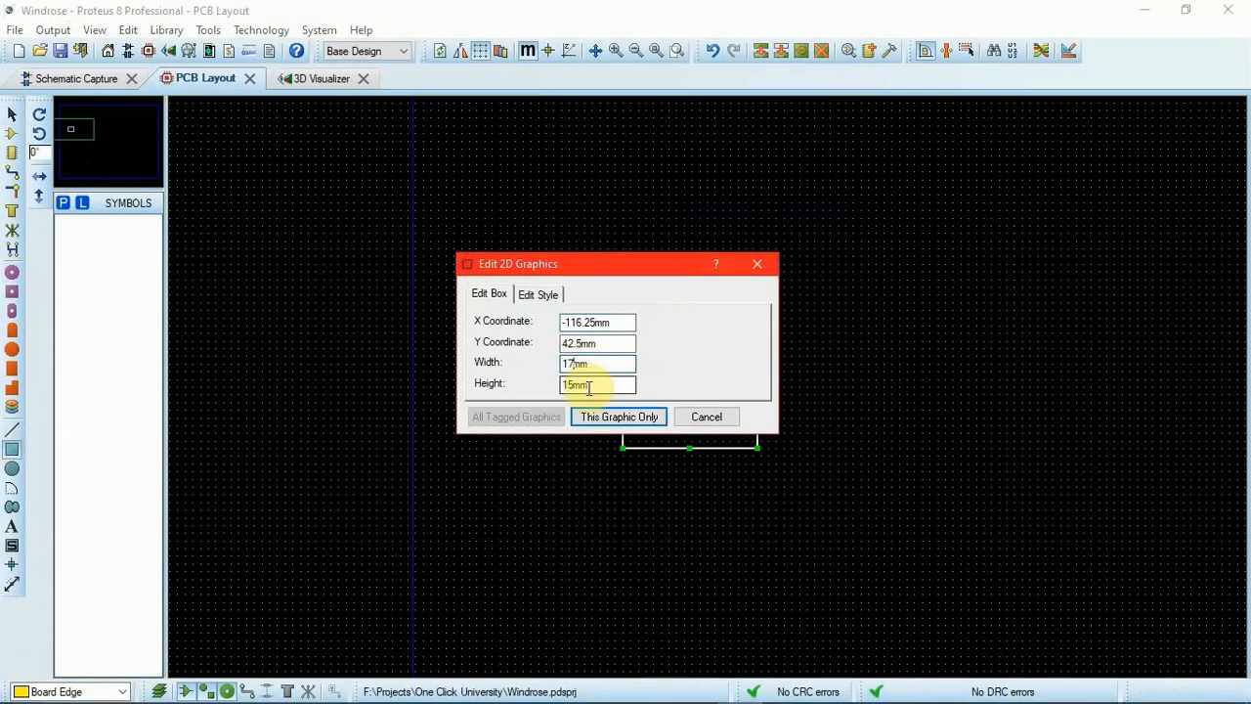
pyautogui.write('50')
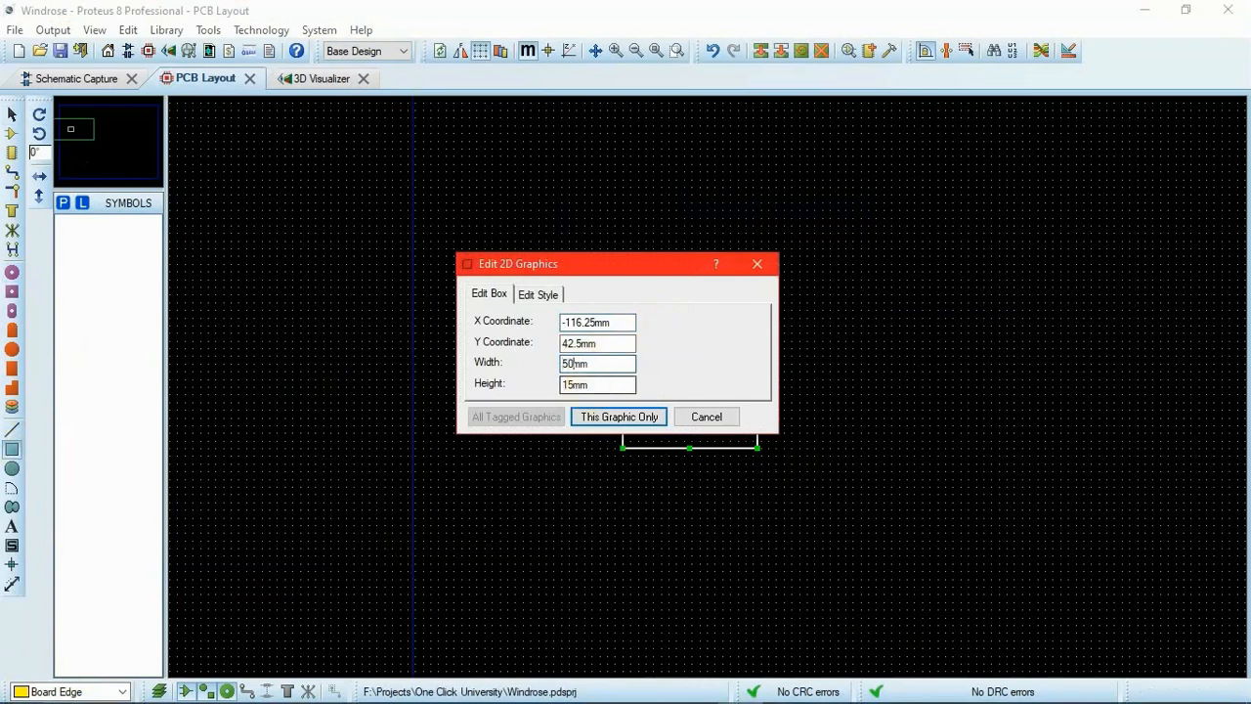
pyautogui.click(573, 385)
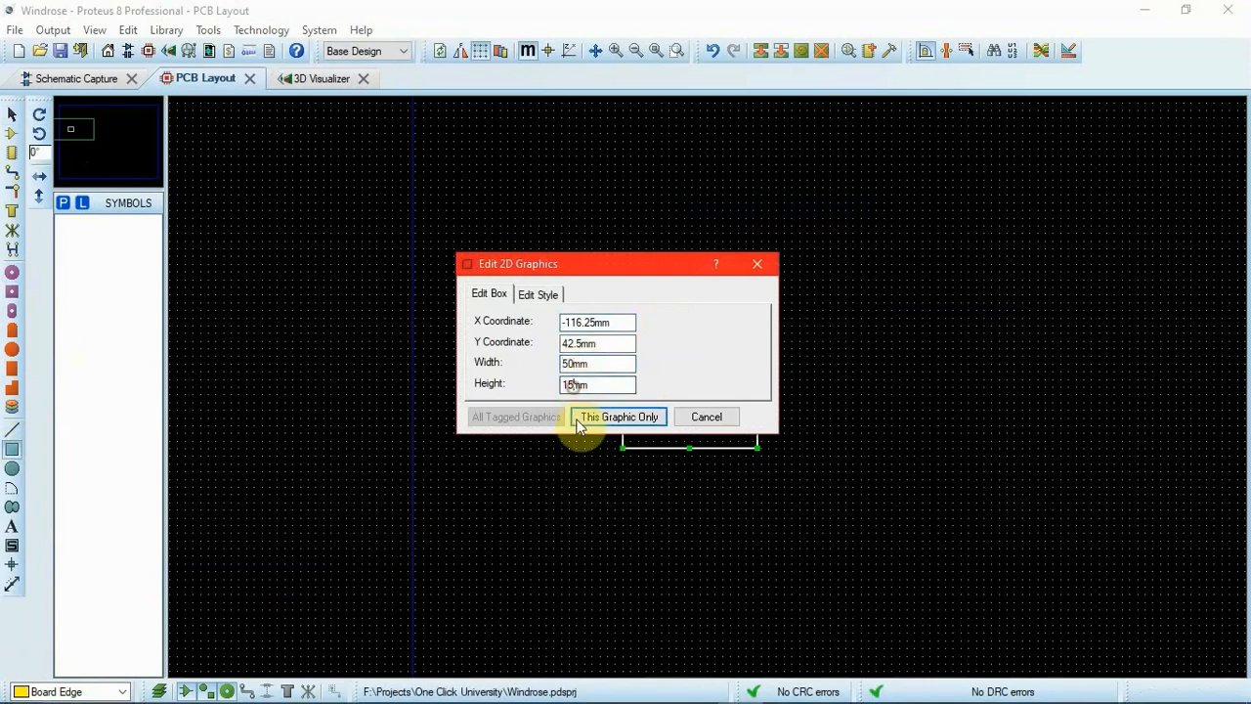
pyautogui.press('BackSpace')
pyautogui.write('50')
pyautogui.click(578, 424)
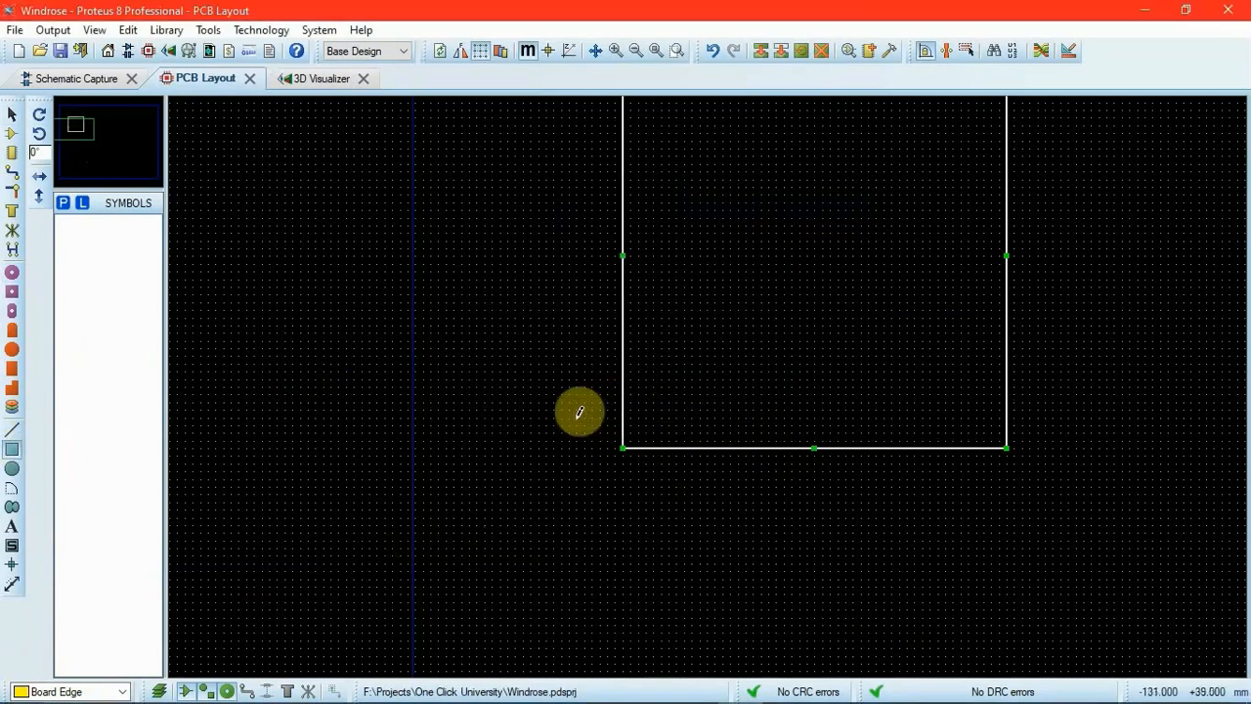
pyautogui.moveTo(706, 447); pyautogui.dragTo(518, 613)
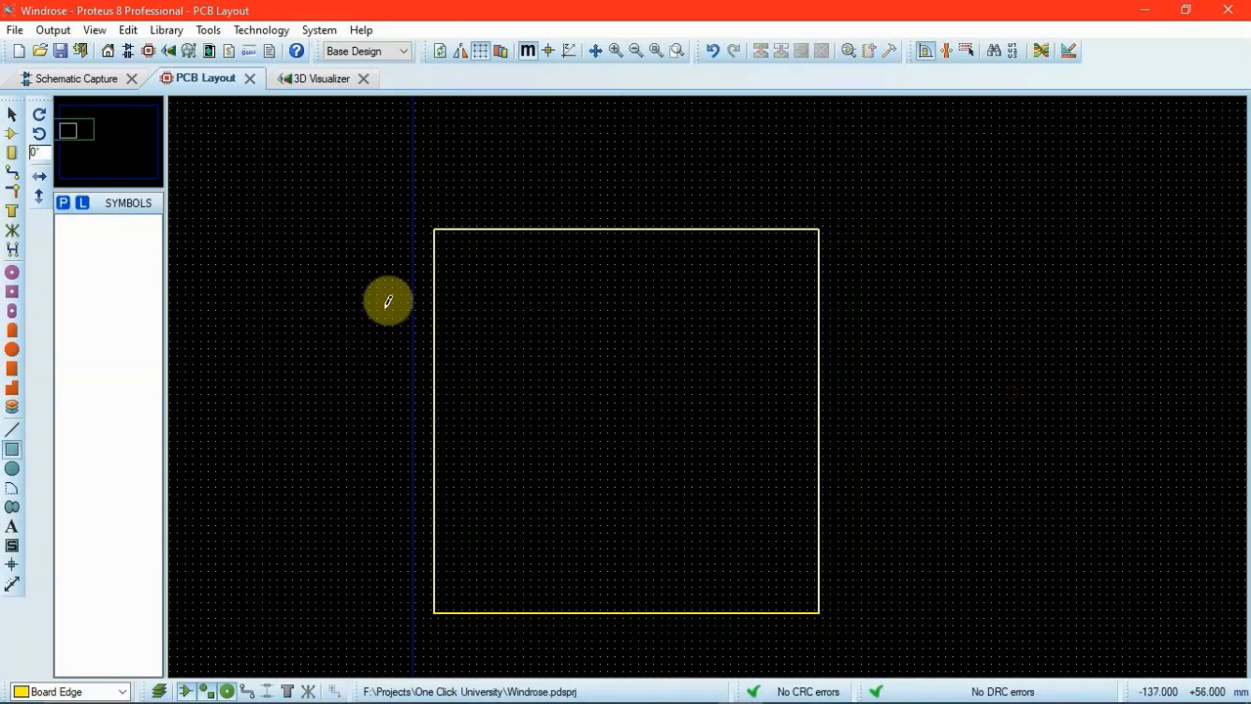
# Place the INPUT terminal block rotated 90° in the board's upper-left corner and move its name label to its right side.
pyautogui.click(12, 133)
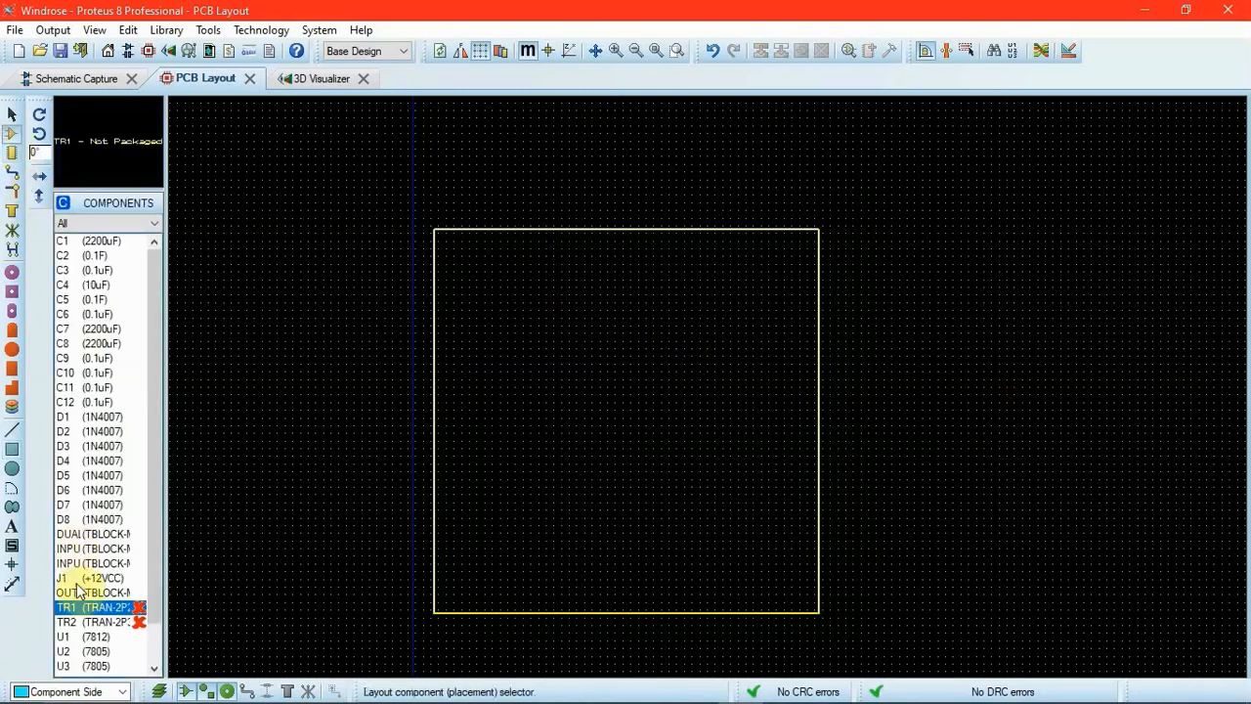
pyautogui.click(126, 549)
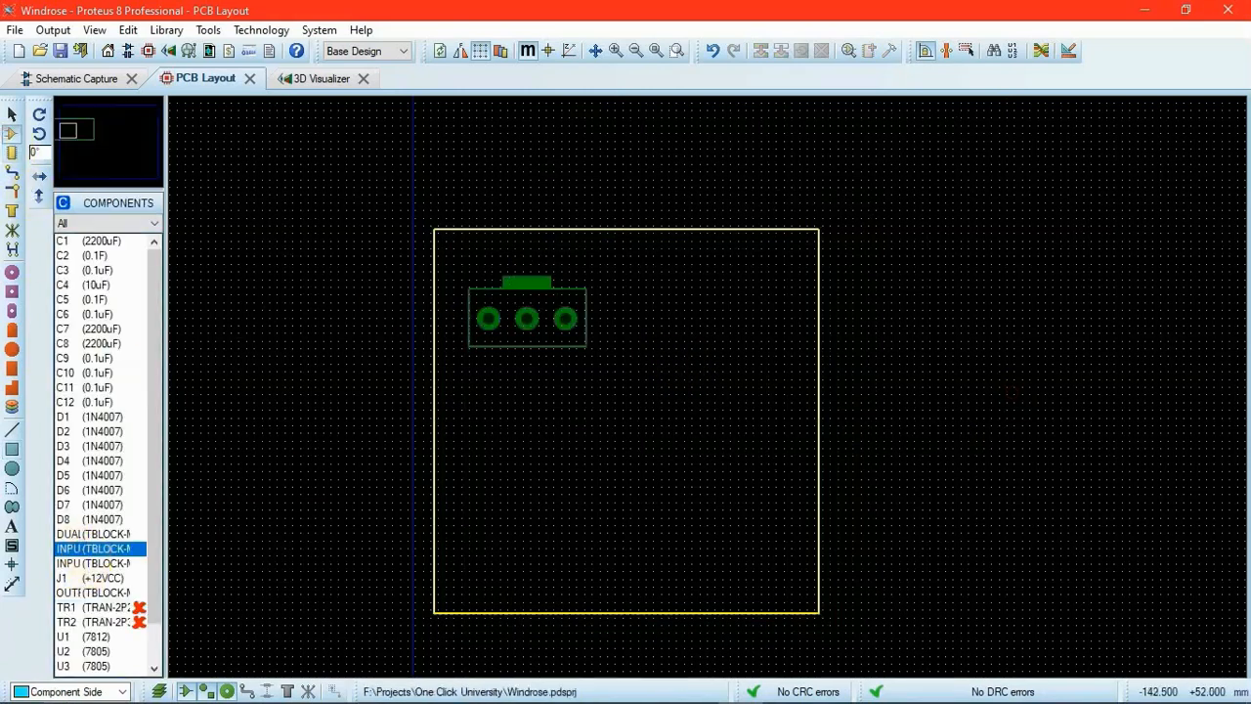
pyautogui.press('KP_Add')
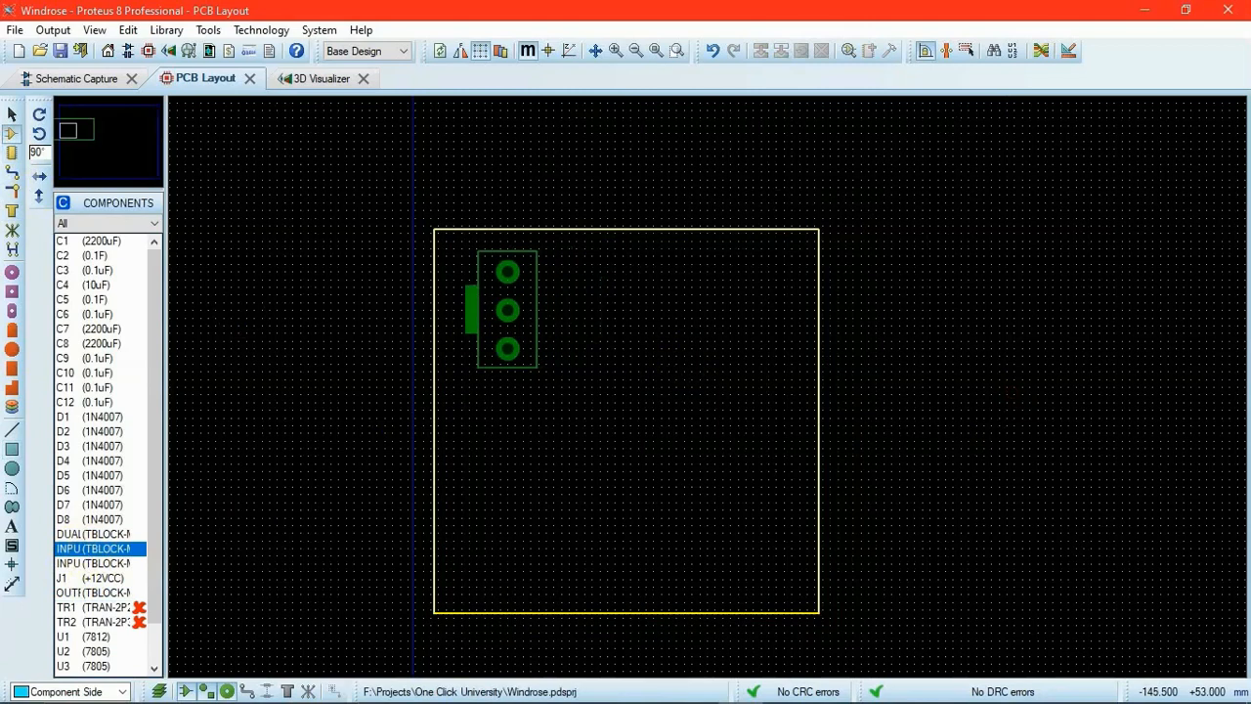
pyautogui.click(419, 288)
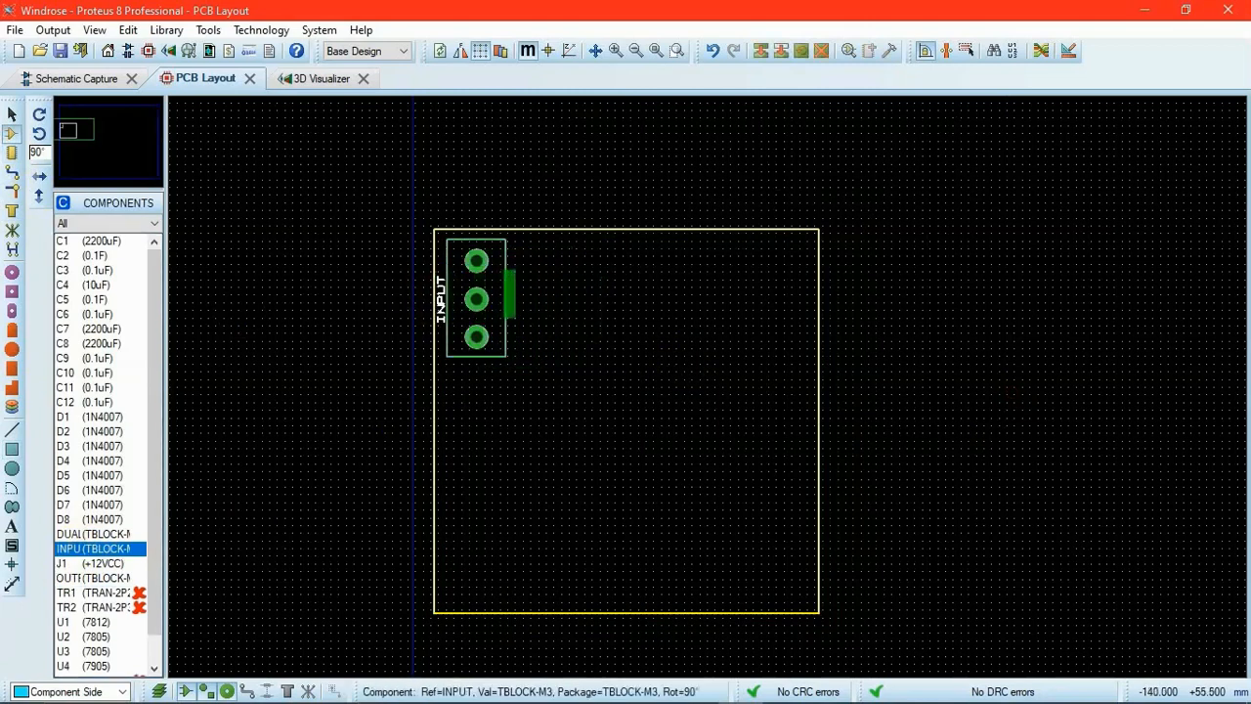
pyautogui.click(514, 290)
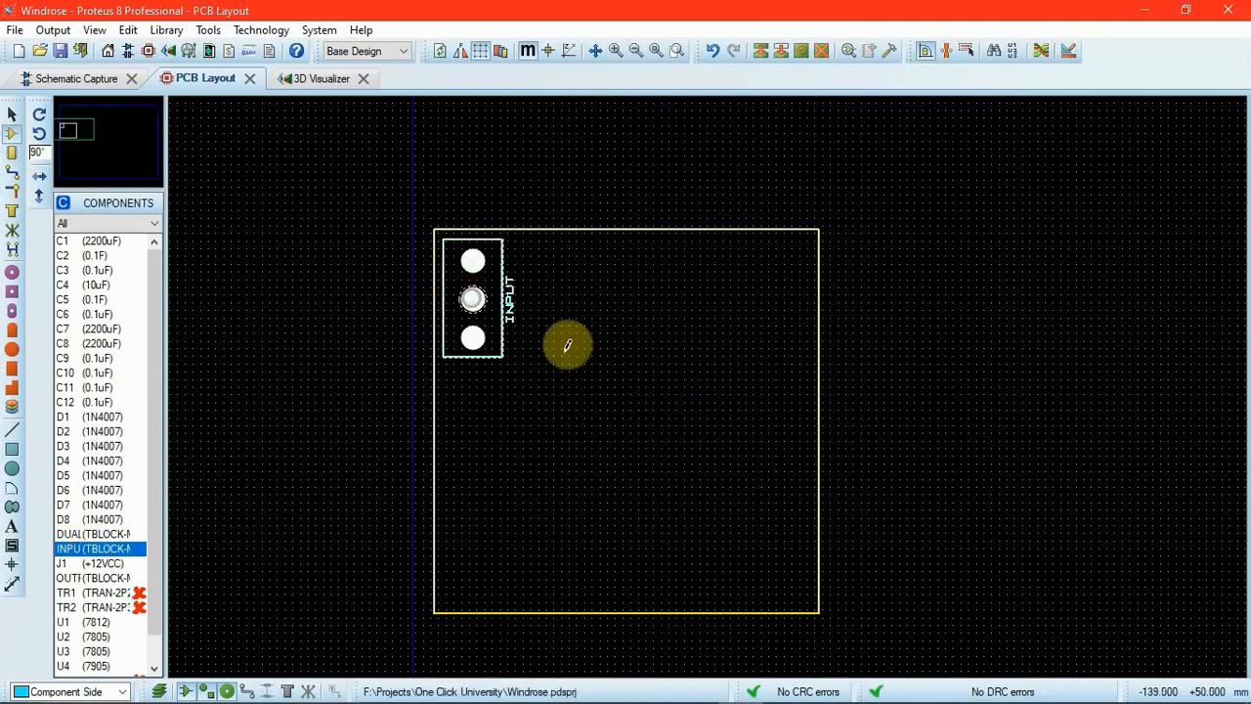
# Place the INPUT1 terminal block rotated 90° directly below the INPUT block and move its name label to its right side.
pyautogui.click(464, 428)
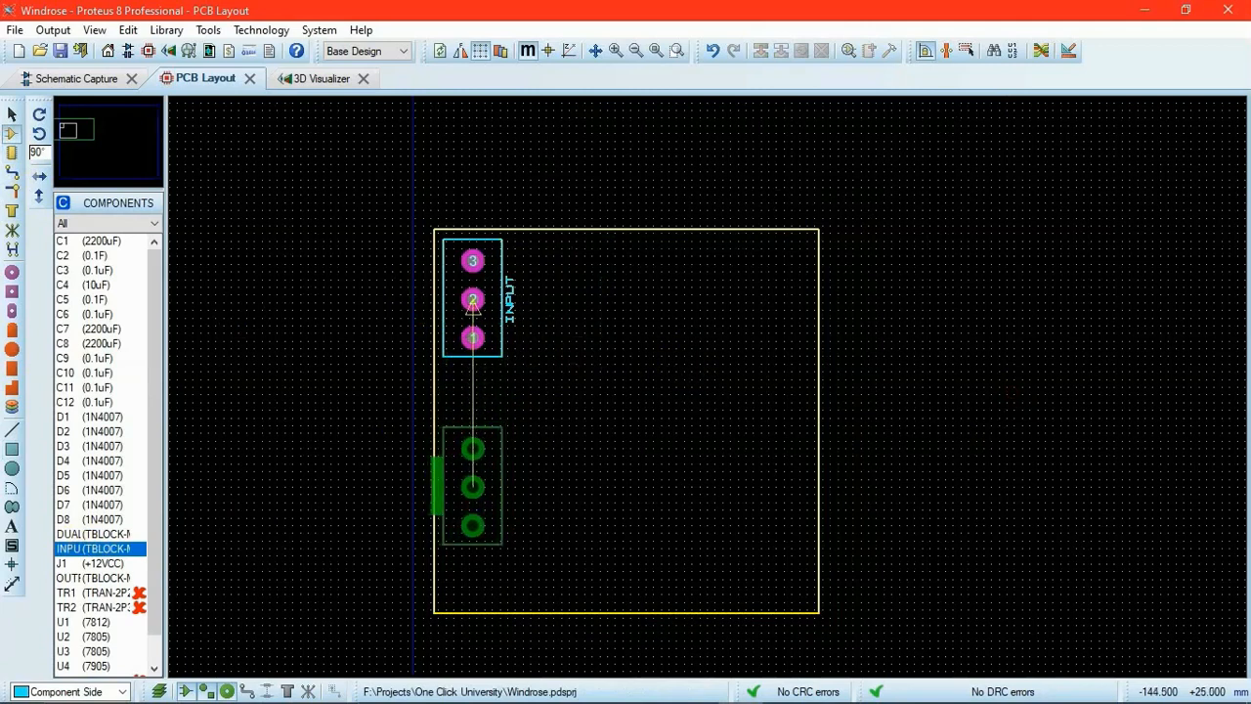
pyautogui.click(470, 518)
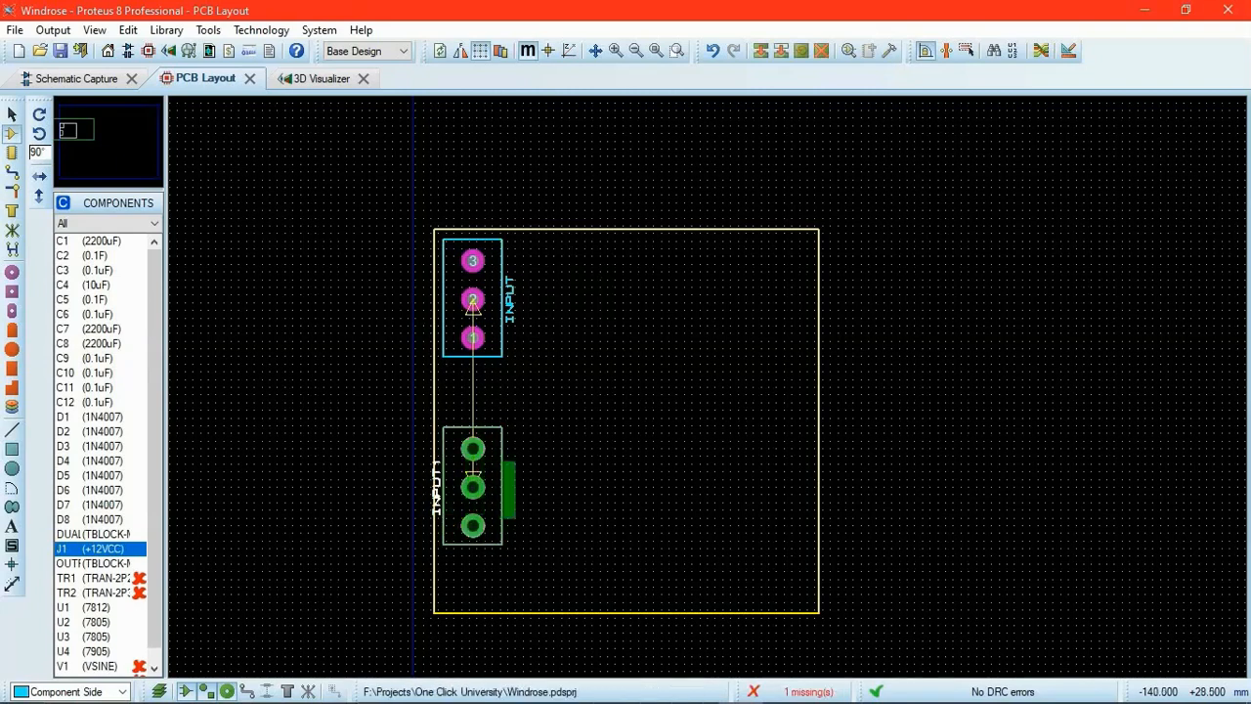
pyautogui.click(516, 512)
pyautogui.click(563, 468)
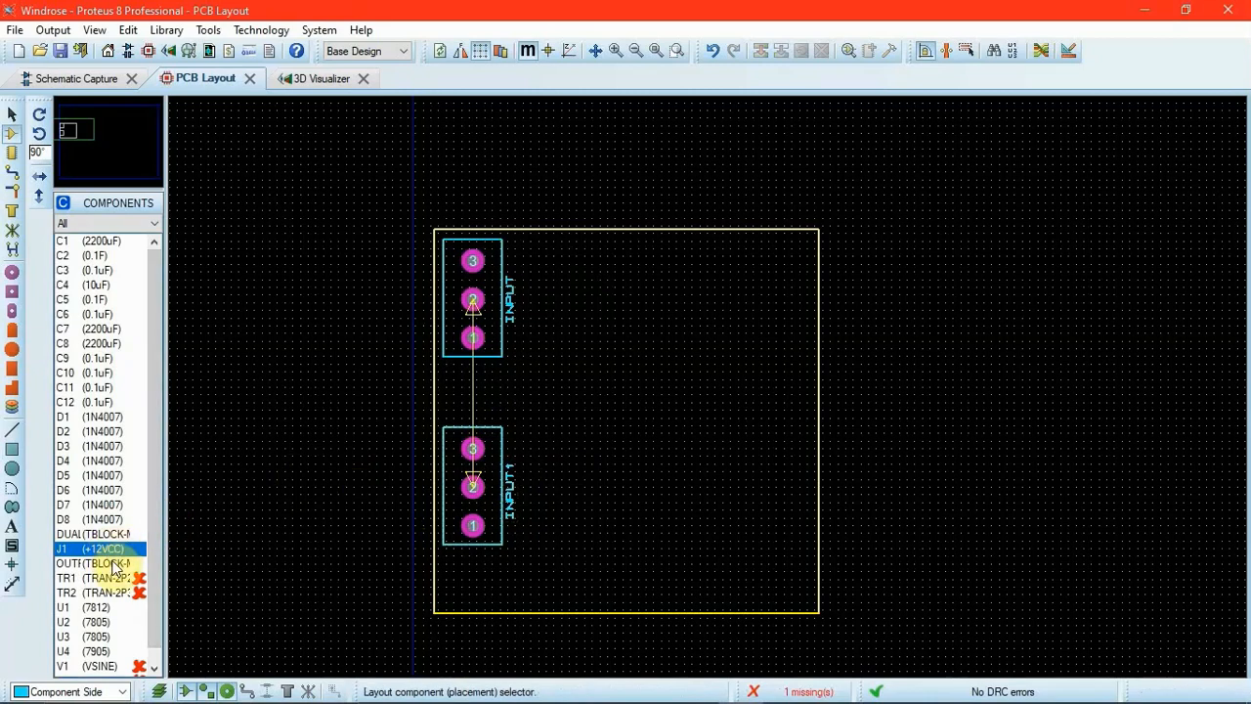
# Place the +12VCC and OUTPUT two-pin terminal blocks rotated 90°, one below the other, at the board's upper-right edge.
pyautogui.click(715, 400)
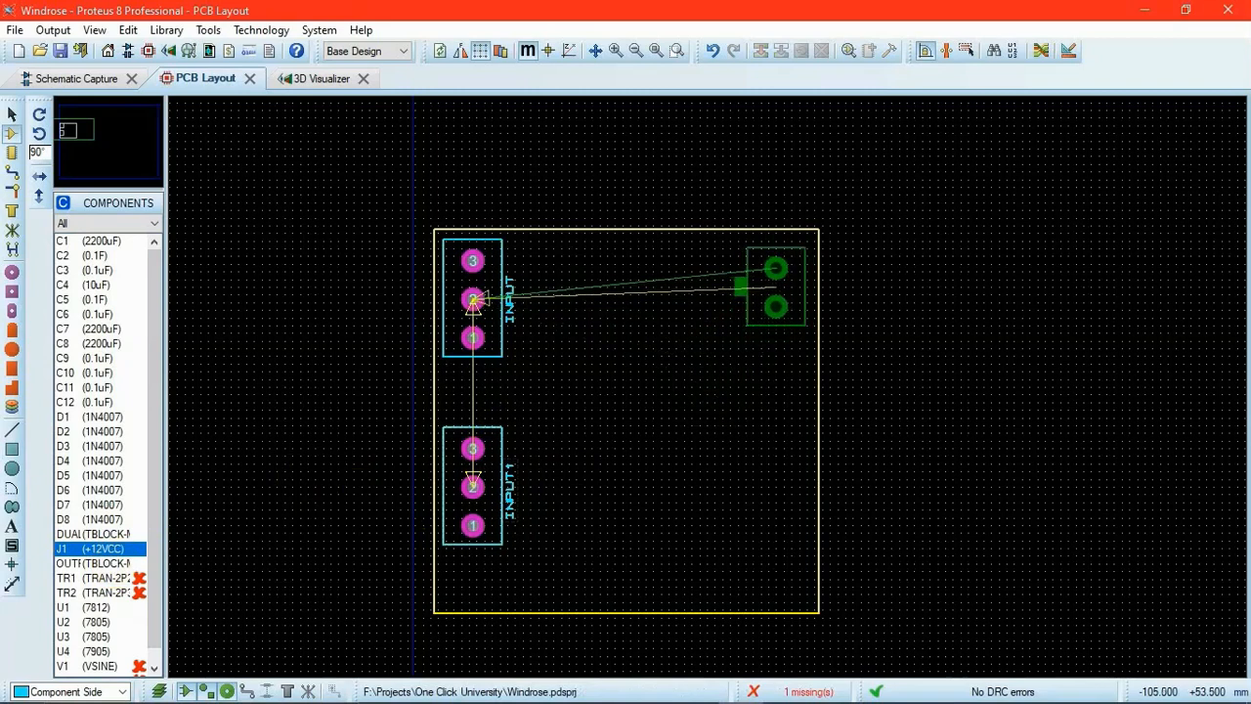
pyautogui.click(779, 360)
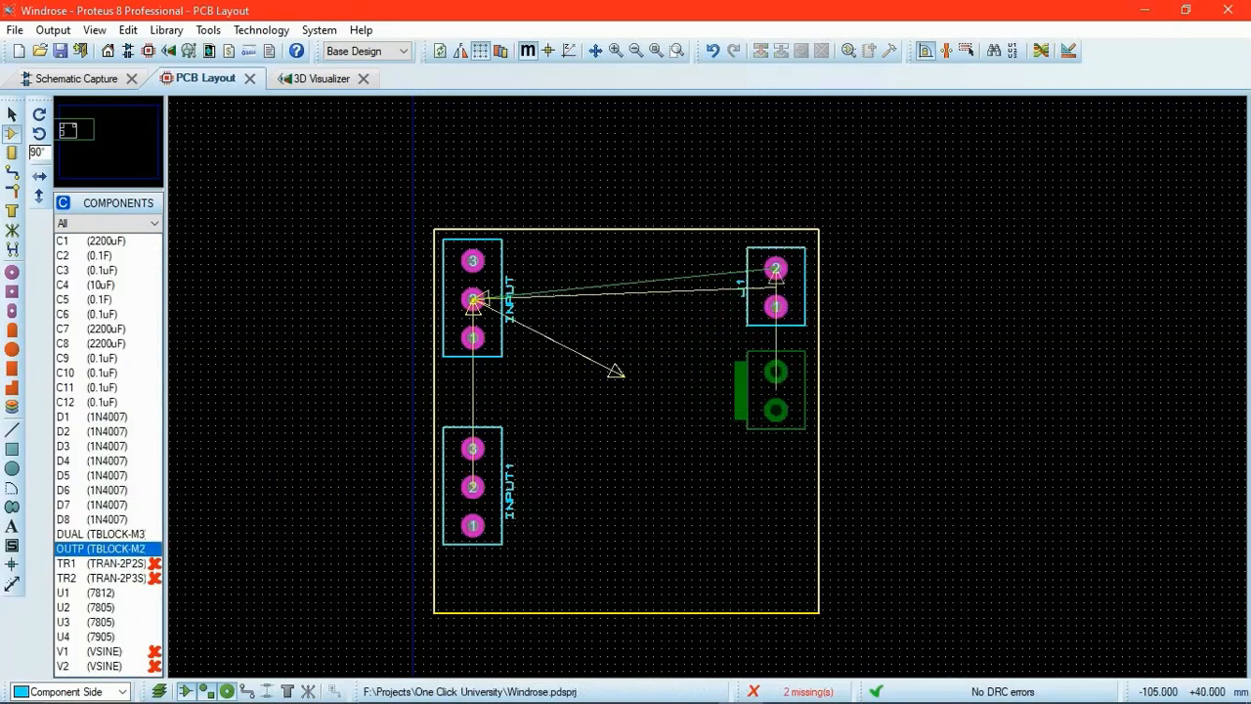
pyautogui.click(775, 396)
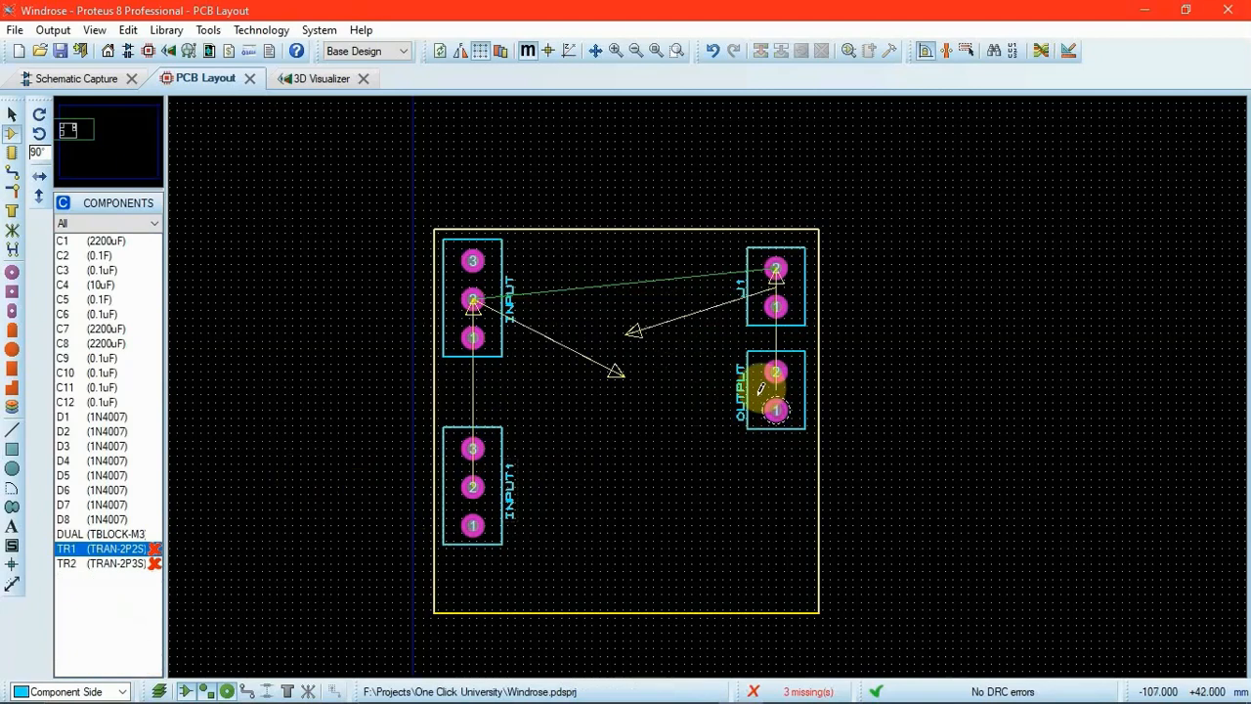
# Change the part ID of connector J1 to +12V.
pyautogui.rightClick(772, 268)
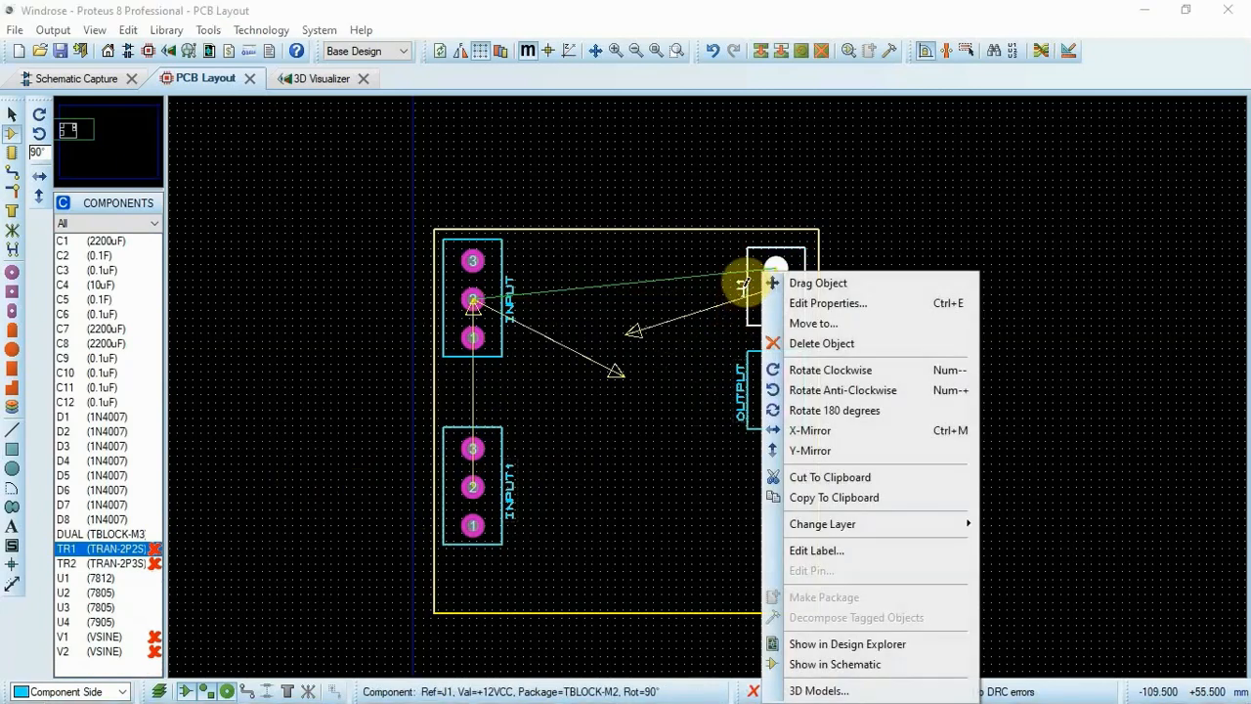
pyautogui.click(824, 303)
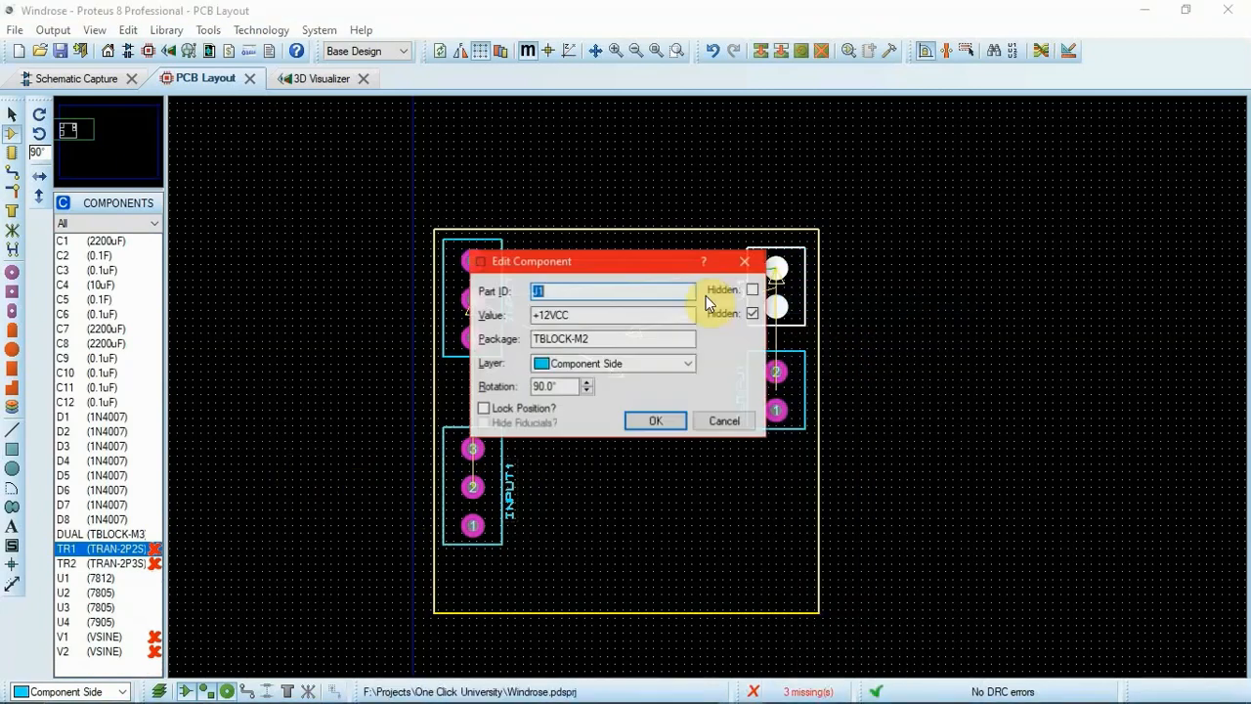
pyautogui.write('+12V')
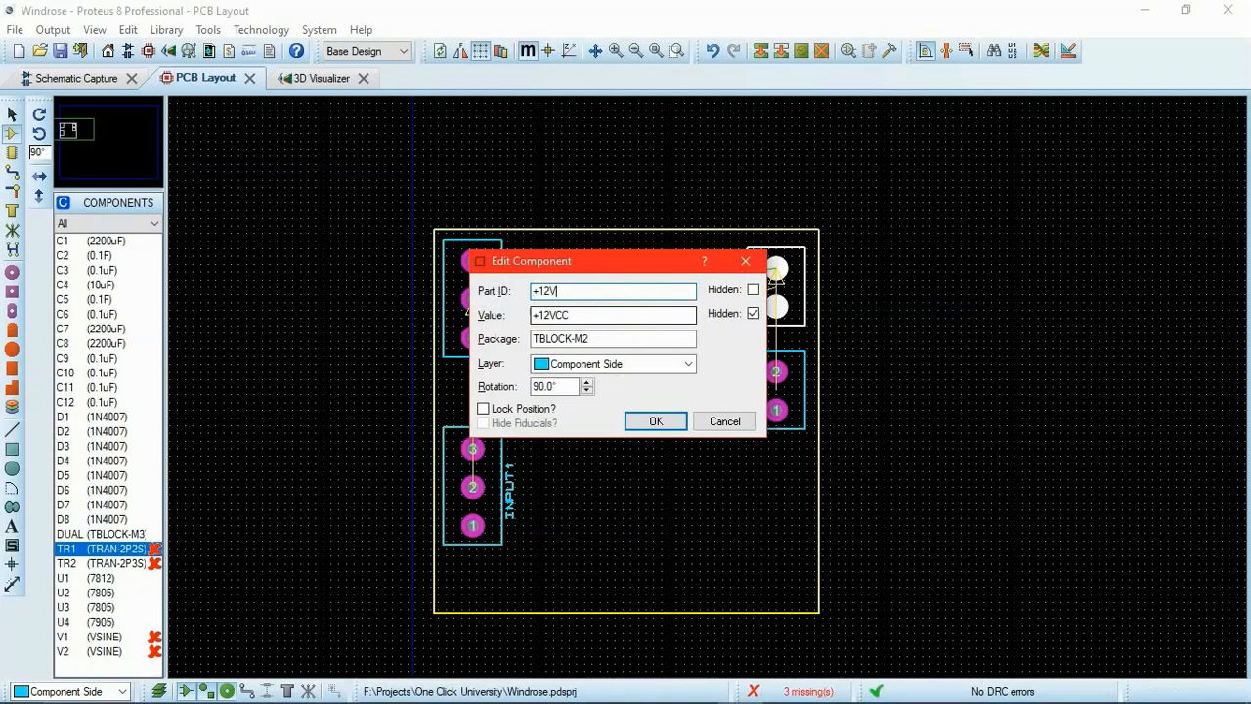
pyautogui.press('Return')
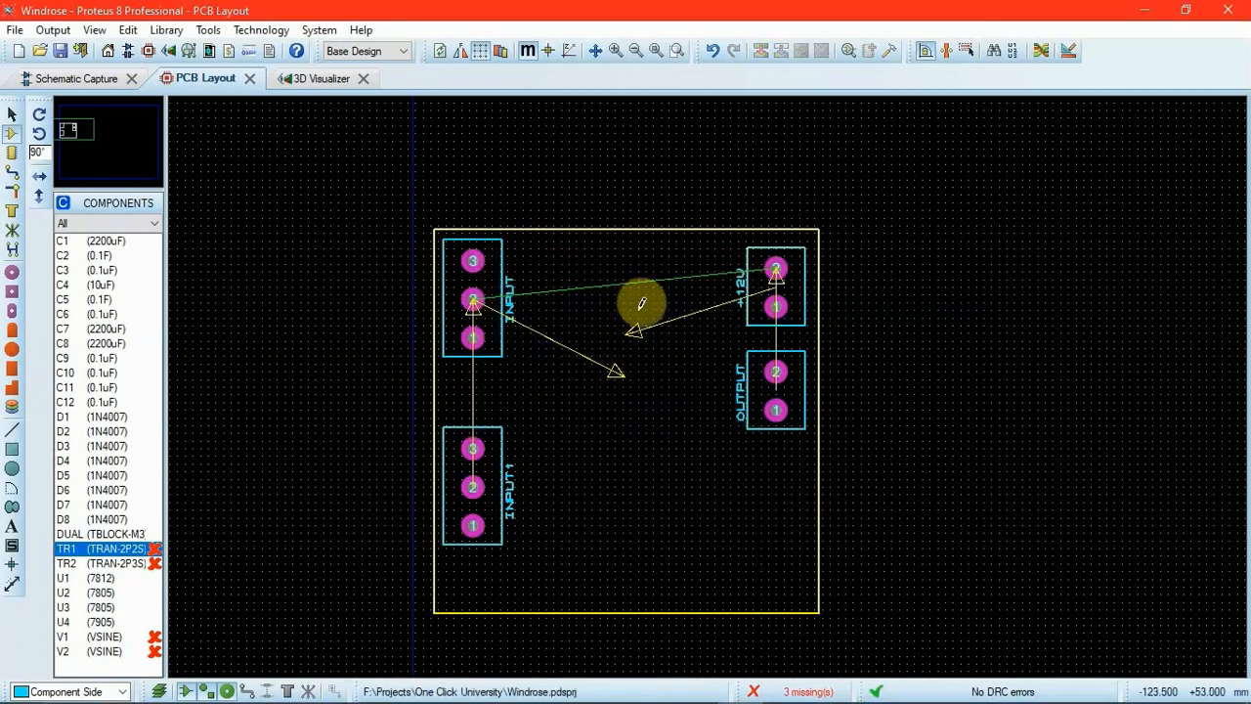
# Move the name labels of the +12V and OUTPUT connectors to the right side of their outlines.
pyautogui.click(740, 290)
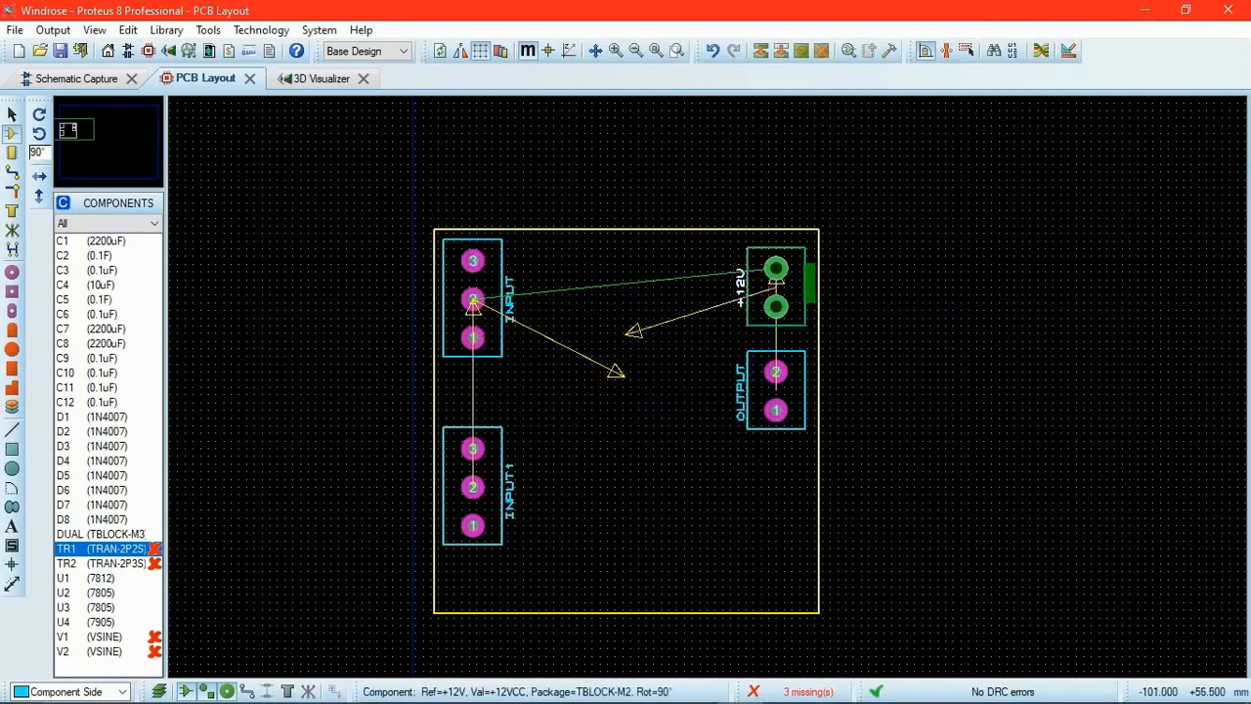
pyautogui.click(816, 293)
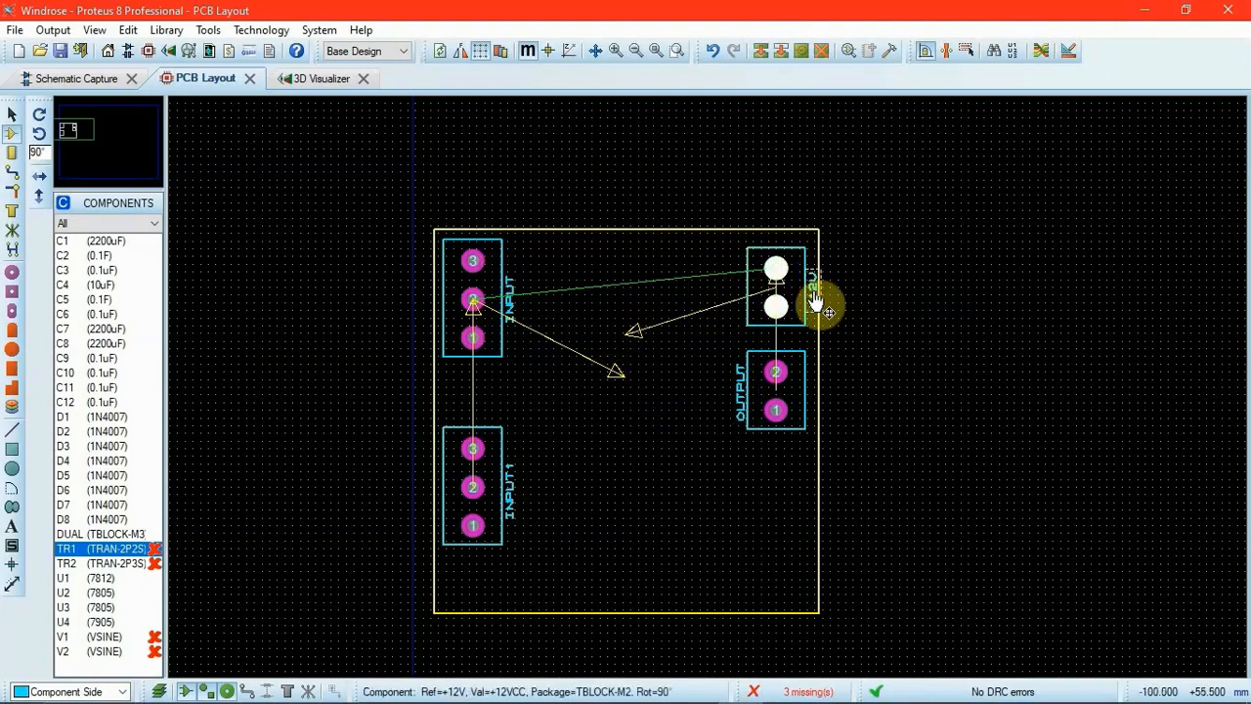
pyautogui.click(744, 389)
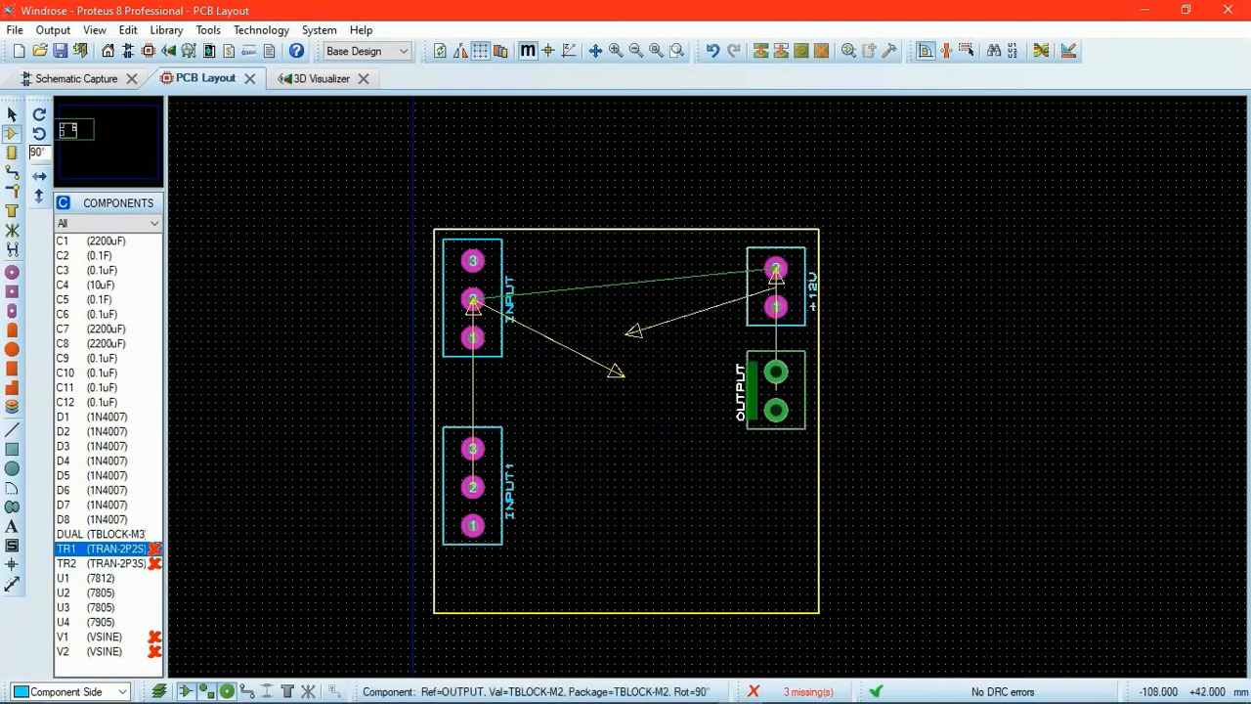
pyautogui.moveTo(808, 392); pyautogui.dragTo(813, 392)
pyautogui.click(877, 381)
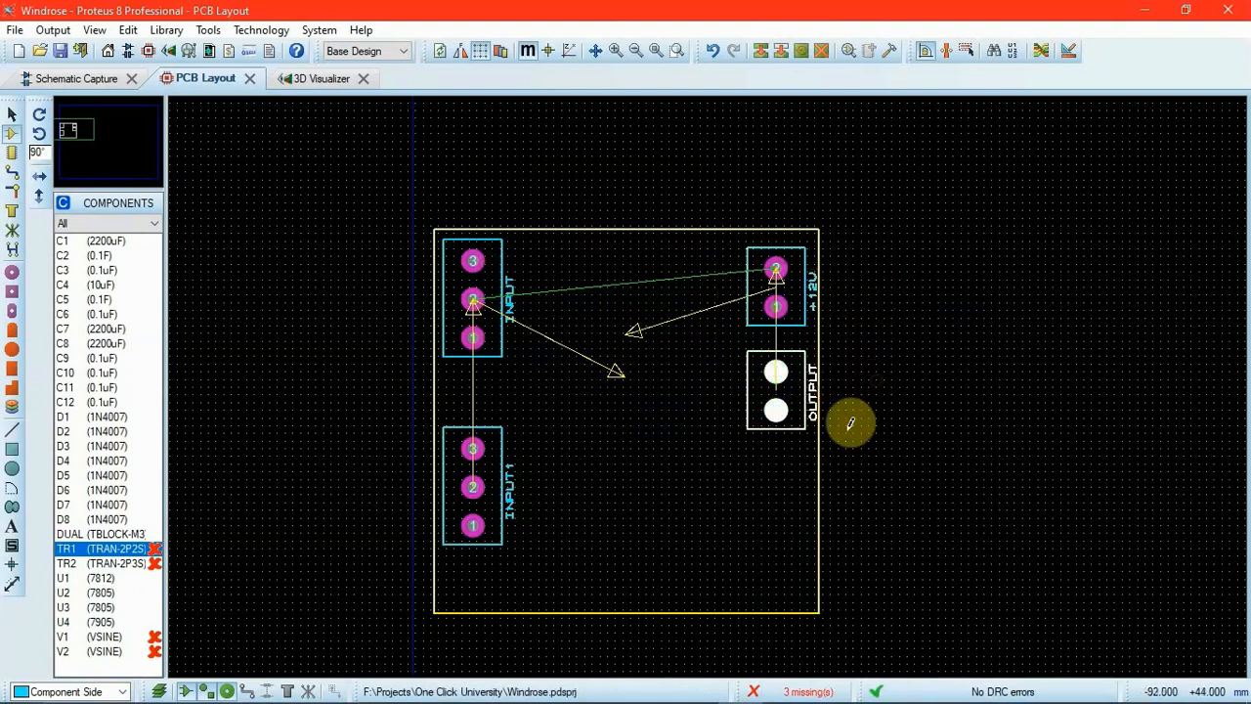
# Place the DUAL OUTPUT terminal block rotated 90° below the OUTPUT connector and move its name label to its right side.
pyautogui.click(775, 483)
pyautogui.click(650, 380)
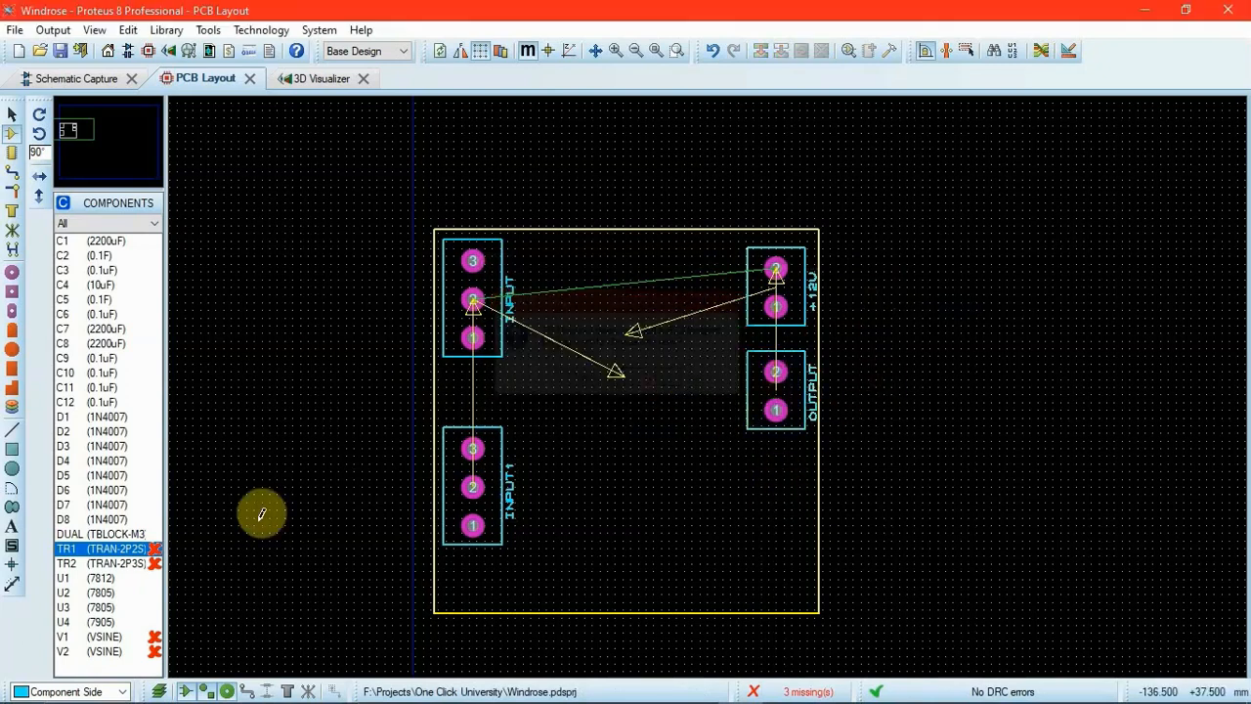
pyautogui.click(99, 536)
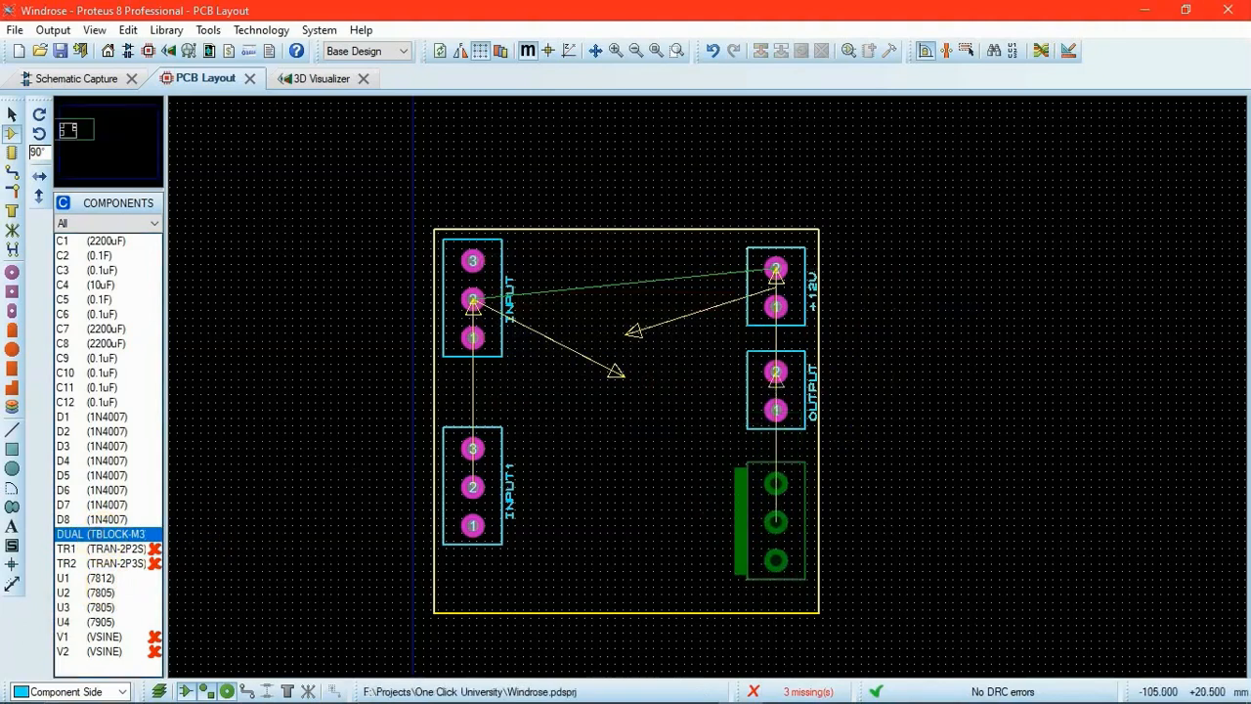
pyautogui.click(780, 545)
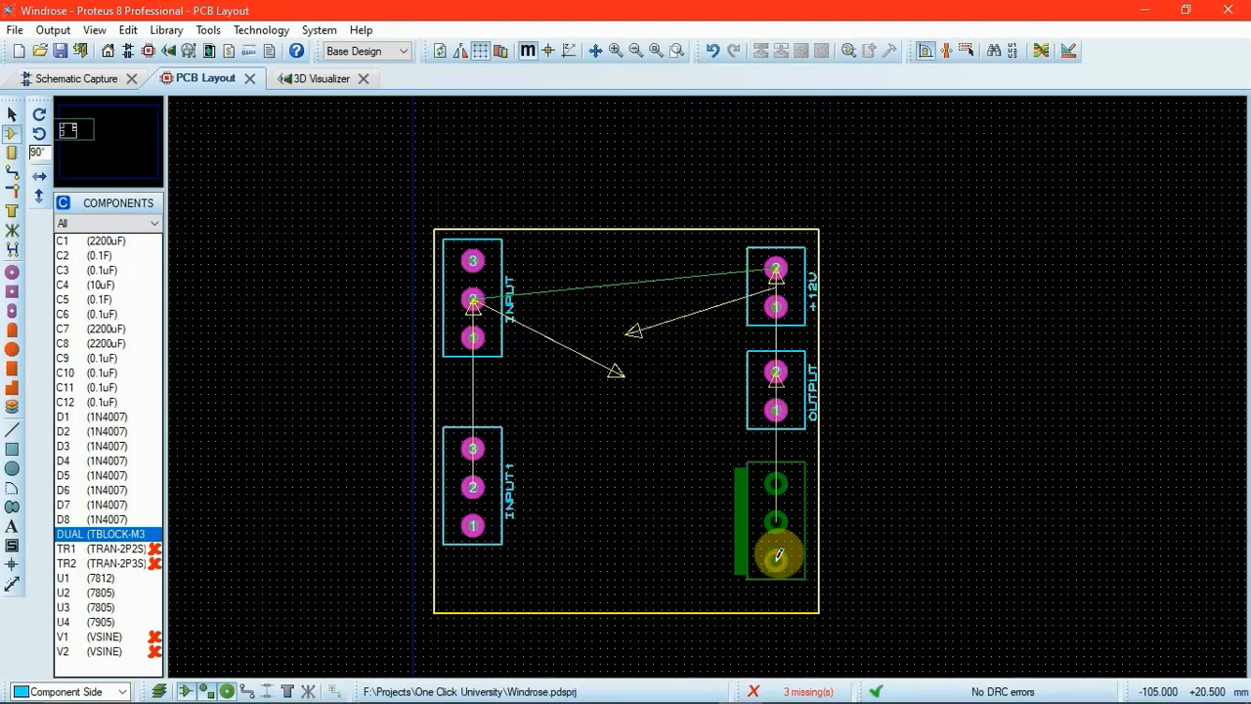
pyautogui.moveTo(791, 520); pyautogui.dragTo(815, 521)
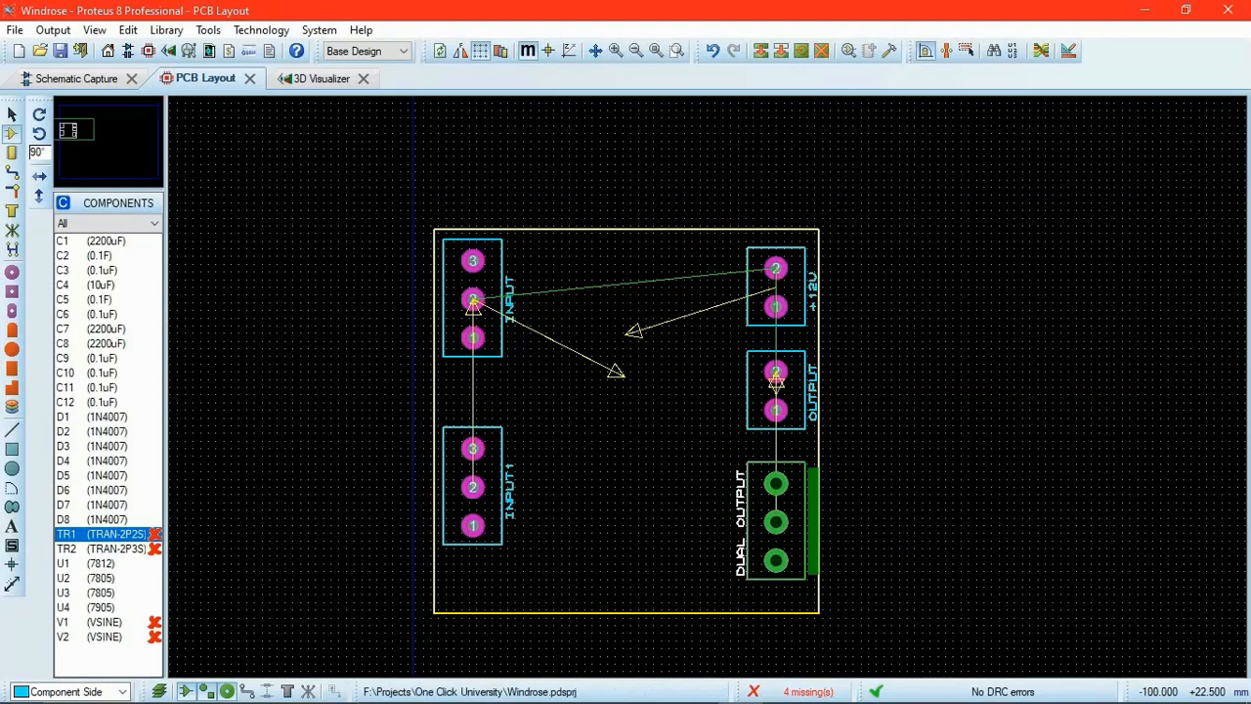
pyautogui.click(775, 521)
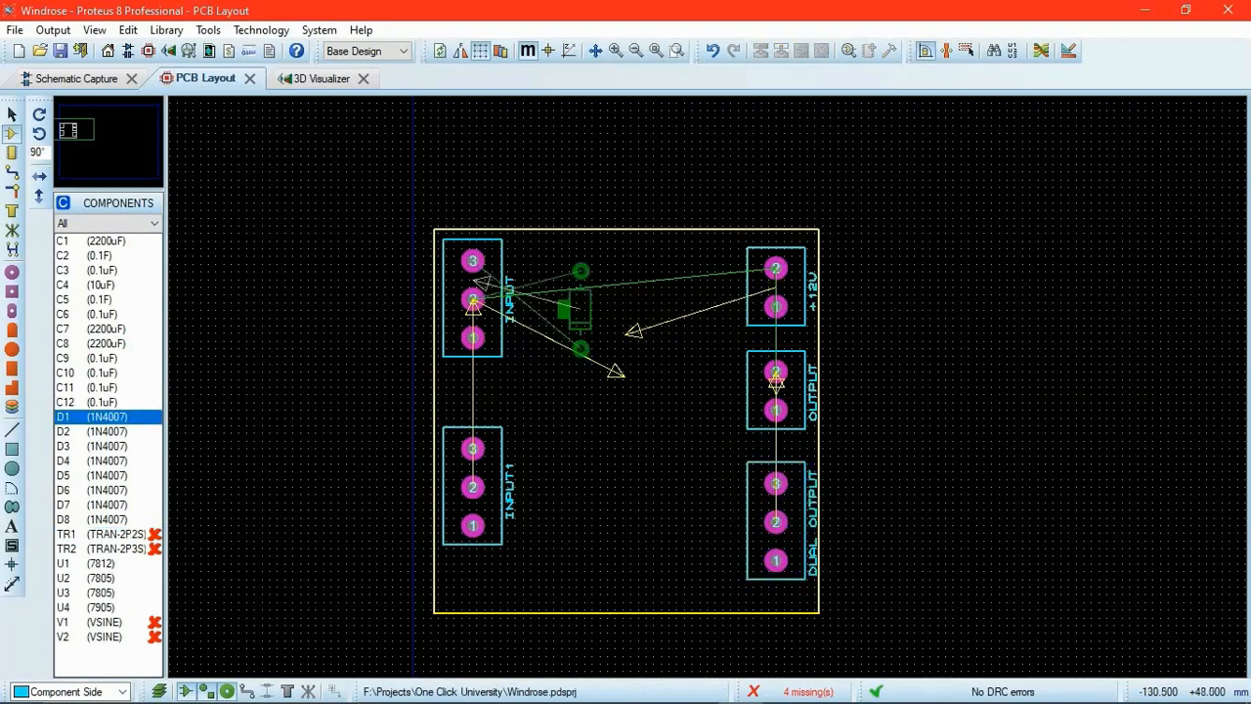
# Place diode D1 rotated 270° immediately to the right of the INPUT terminal block.
pyautogui.press('KP_Add')
pyautogui.press('KP_Add')
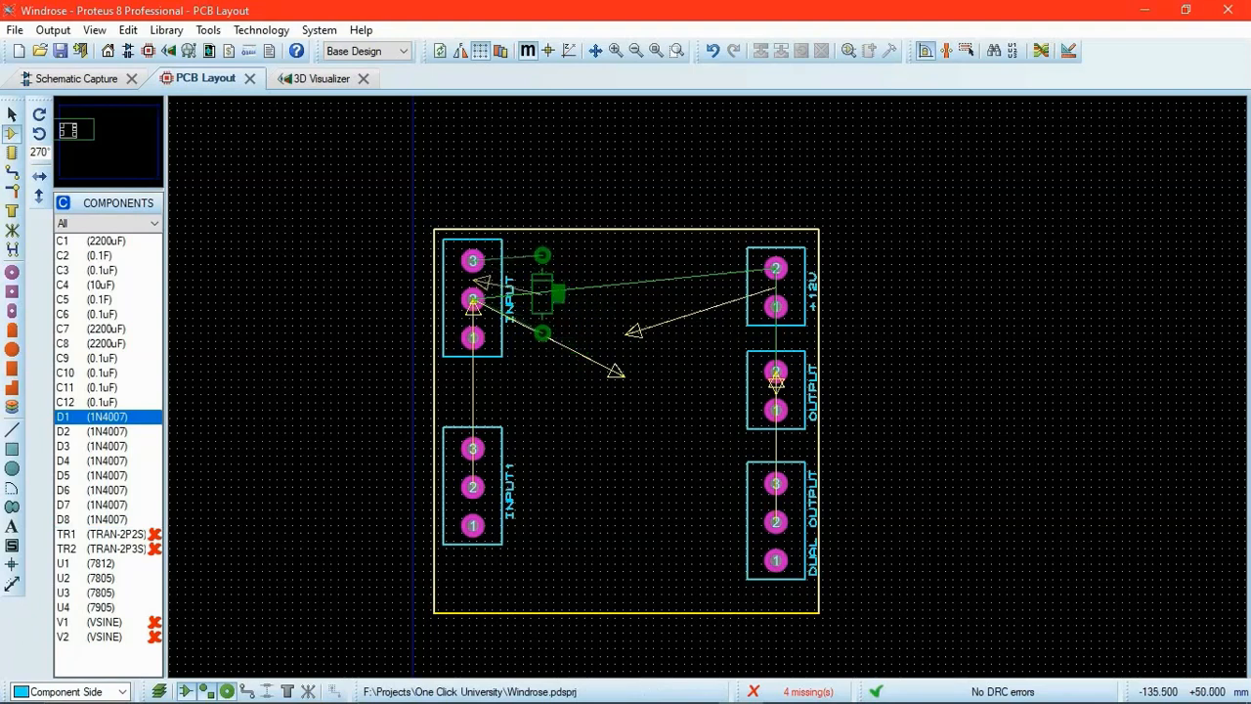
pyautogui.click(545, 340)
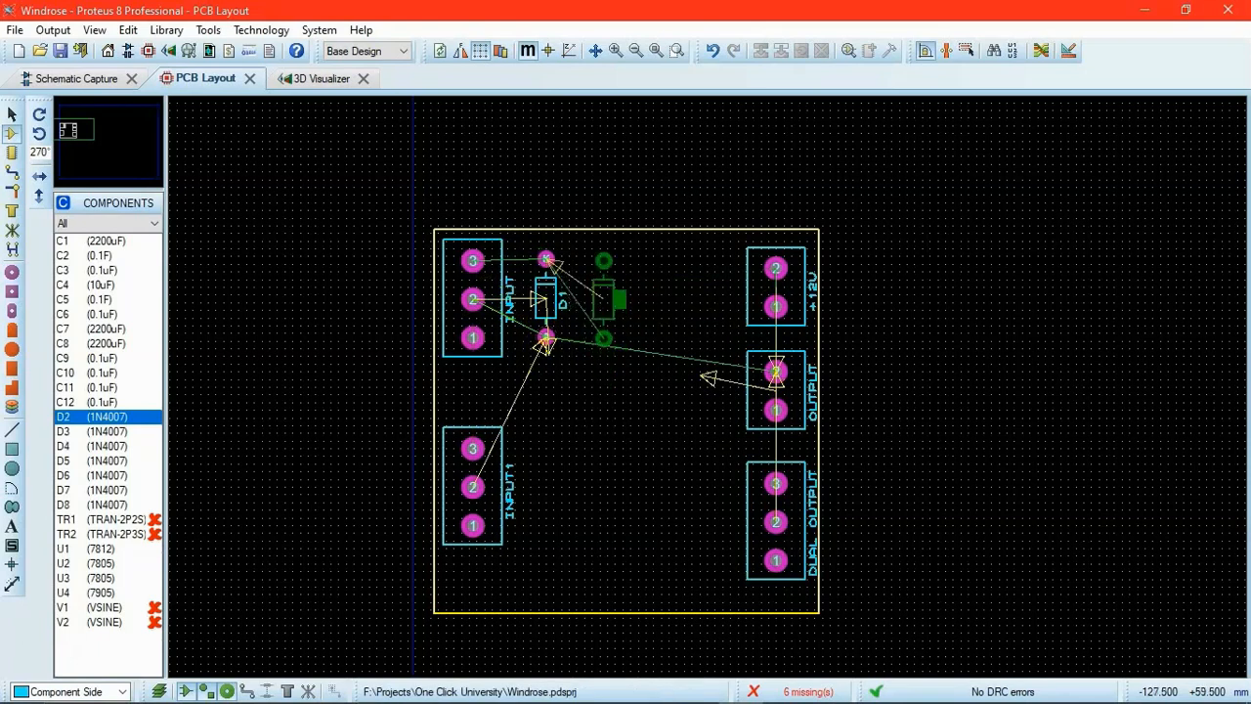
# Place diode D2 rotated 90° close beside D1 and move the name labels of both diodes inside their bodies.
pyautogui.press('KP_Add')
pyautogui.press('KP_Add')
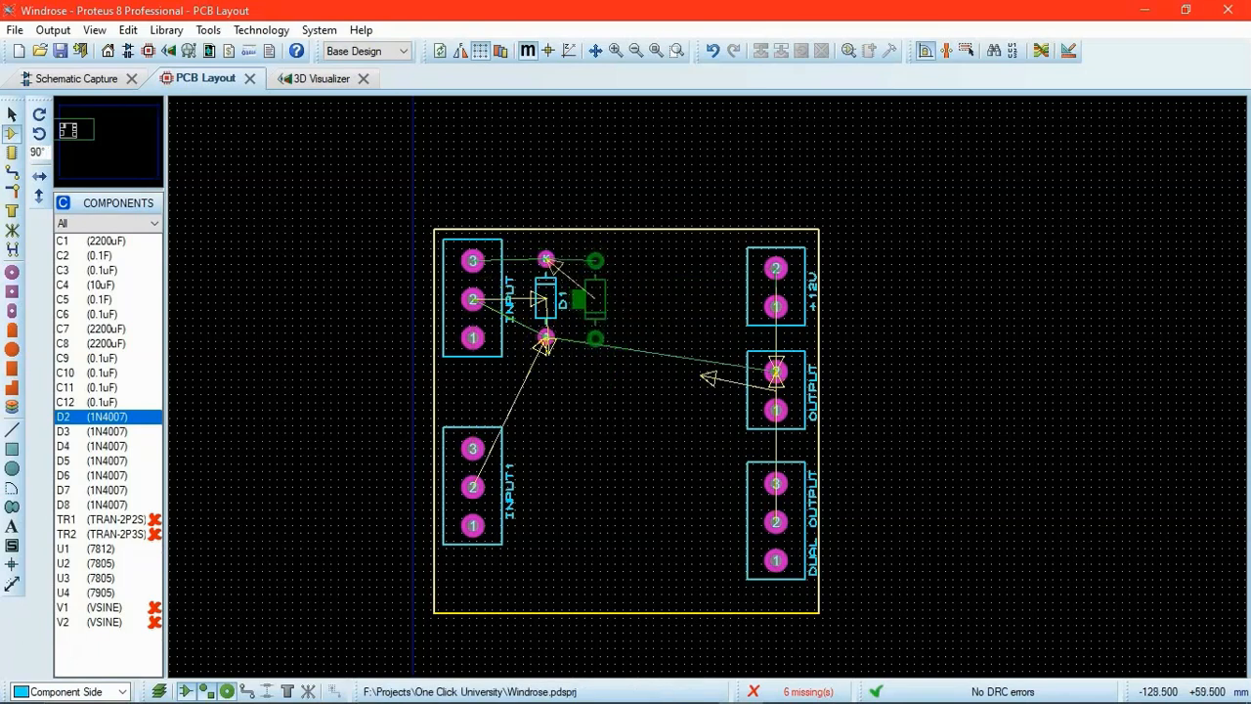
pyautogui.click(587, 262)
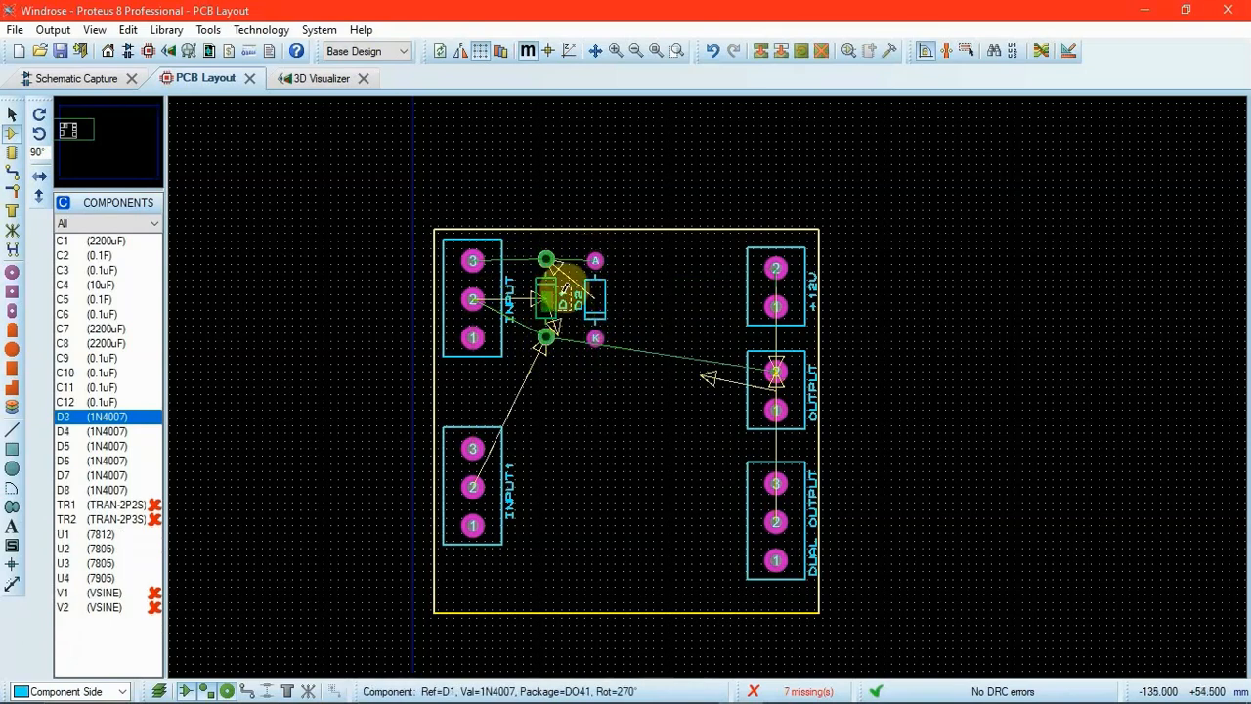
pyautogui.click(595, 262)
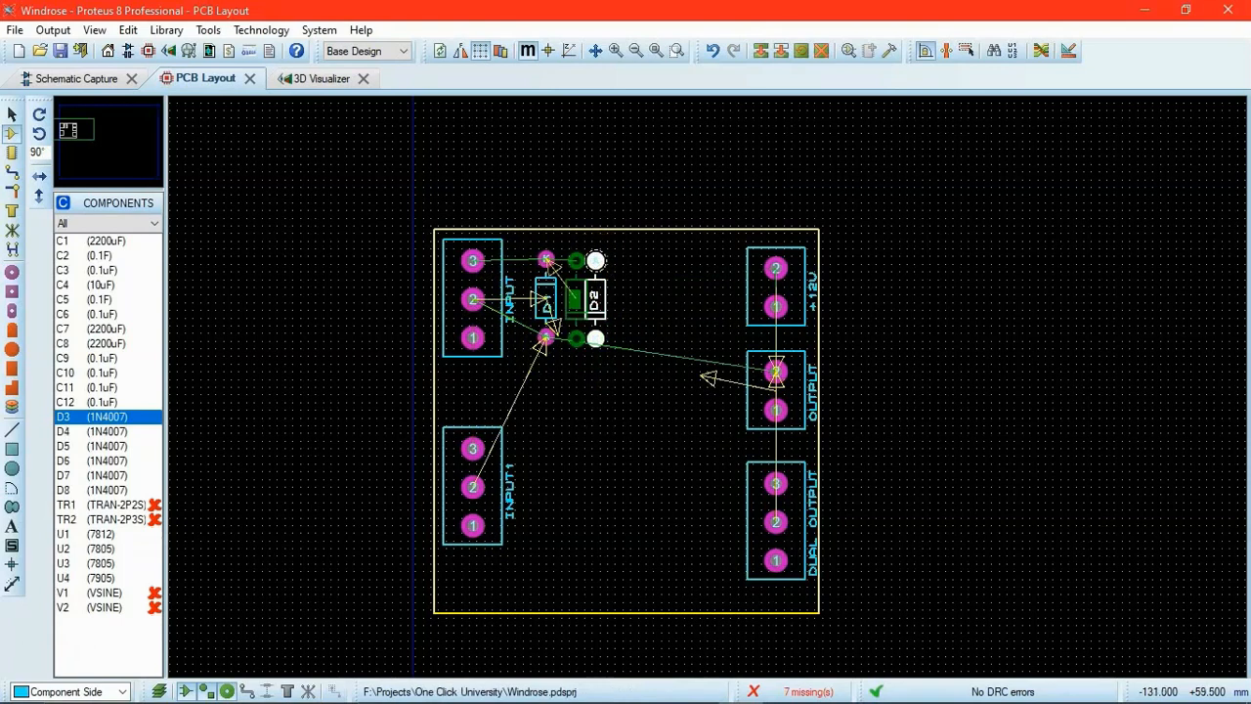
pyautogui.click(587, 252)
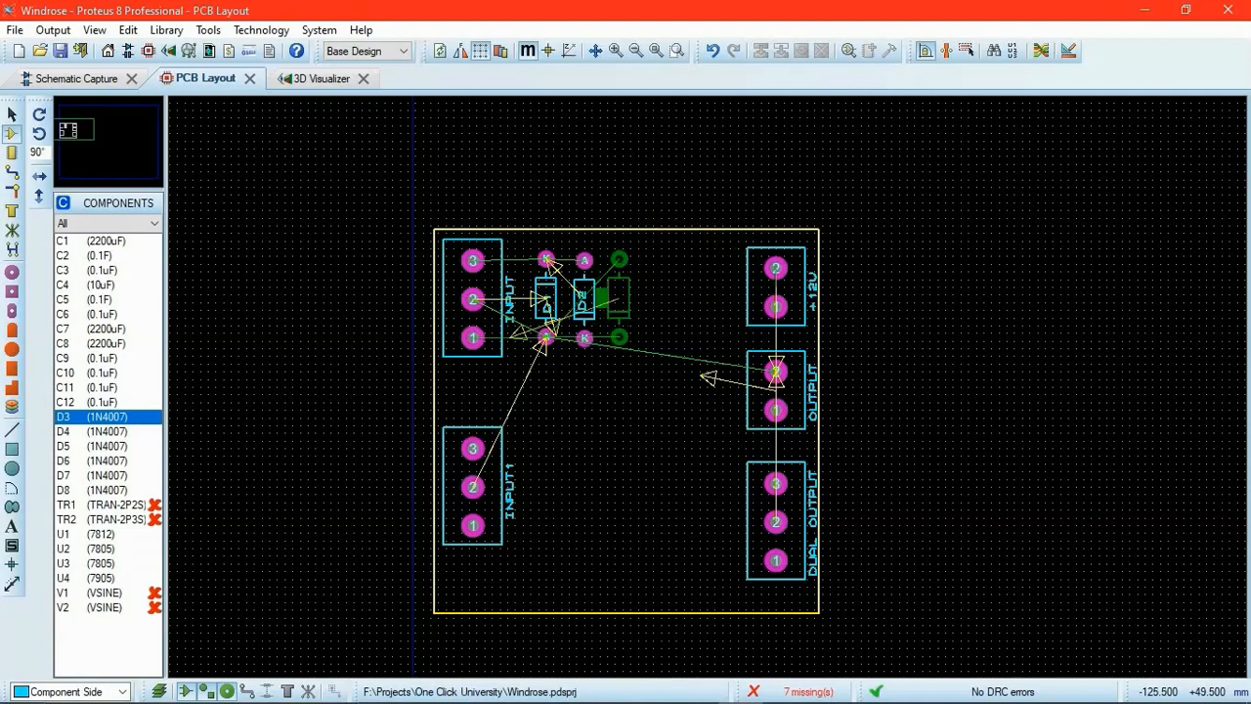
# Place diode D3 rotated 90° to the right of D2 and move its name label inside its body.
pyautogui.click(613, 305)
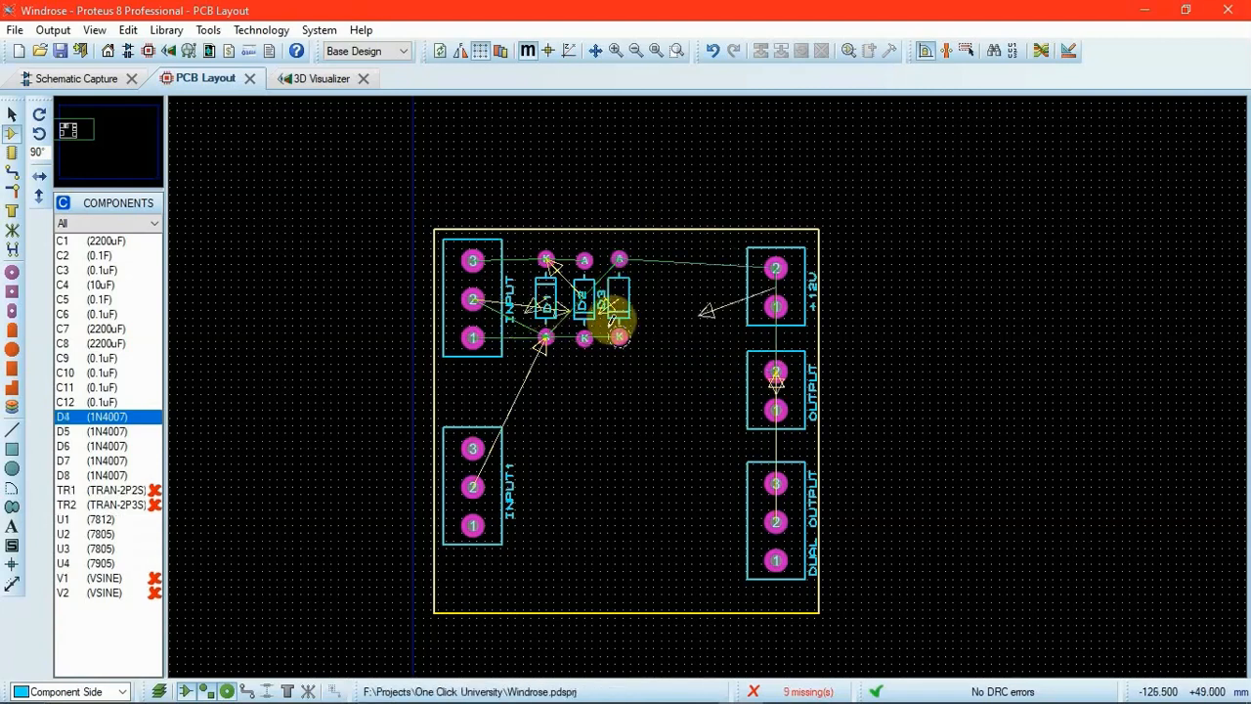
pyautogui.moveTo(599, 302); pyautogui.dragTo(617, 300)
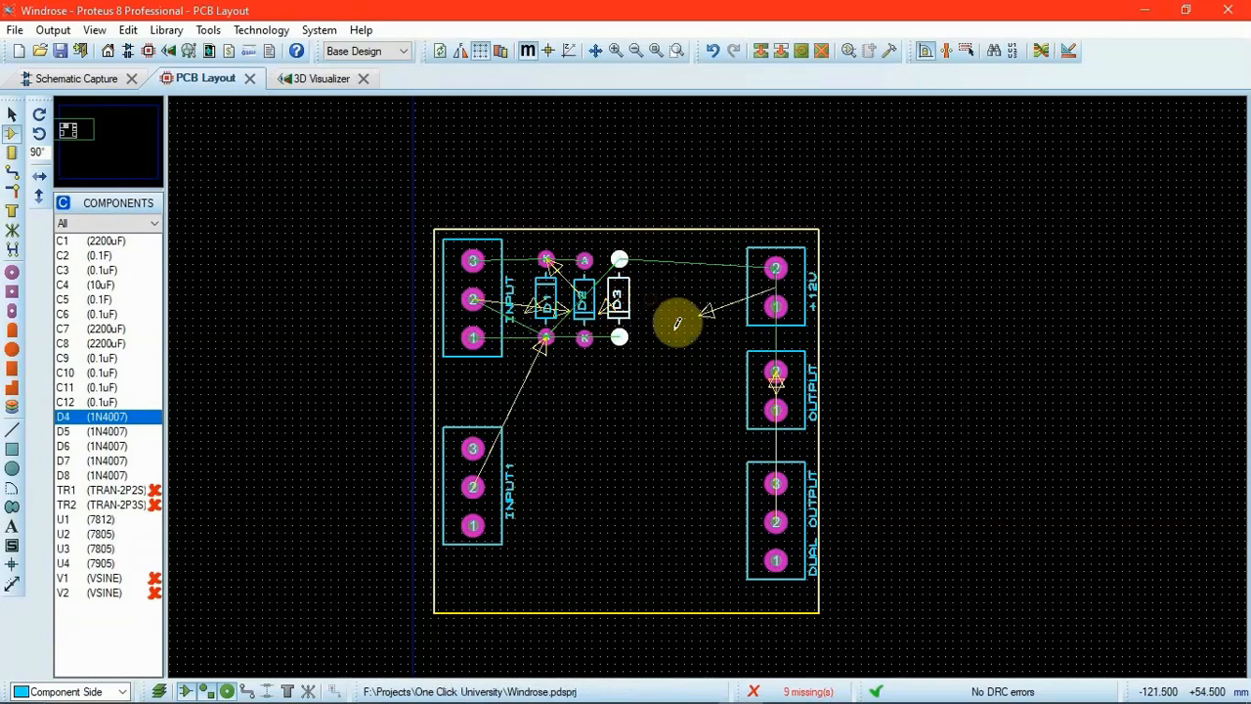
pyautogui.click(676, 325)
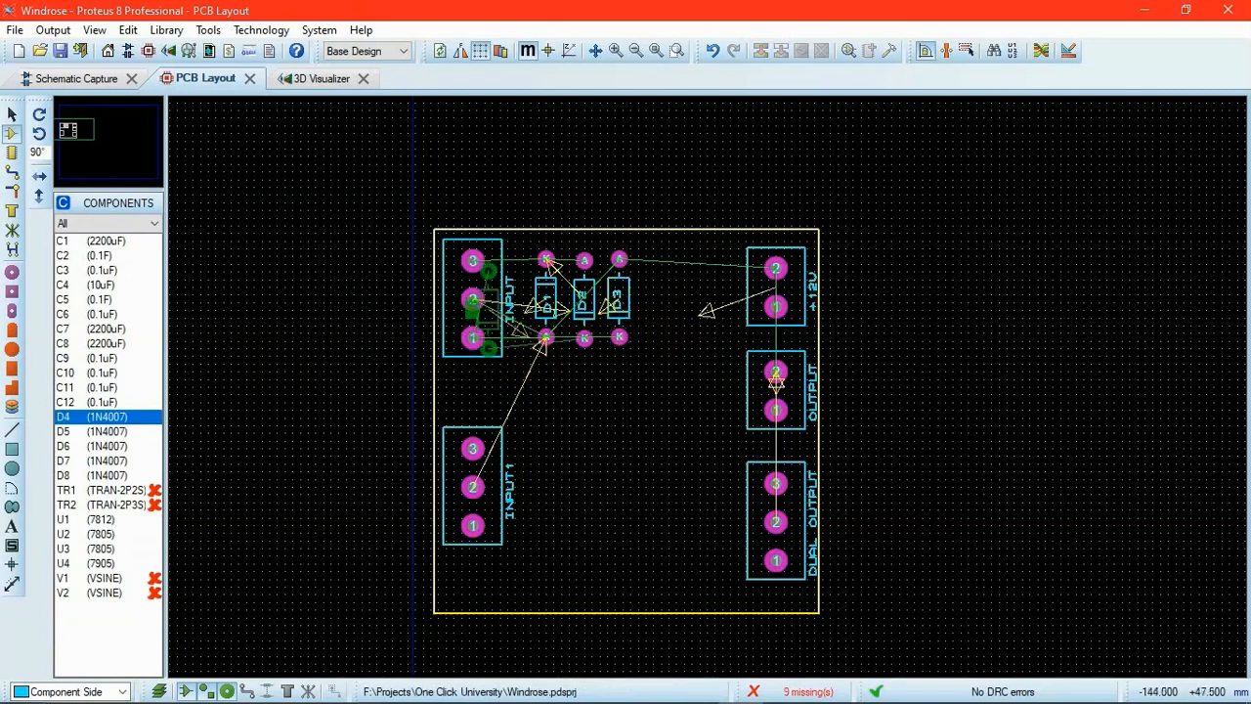
# Place diode D4 rotated 270° to the right of D3 and move its name label inside its body.
pyautogui.press('+')
pyautogui.press('+')
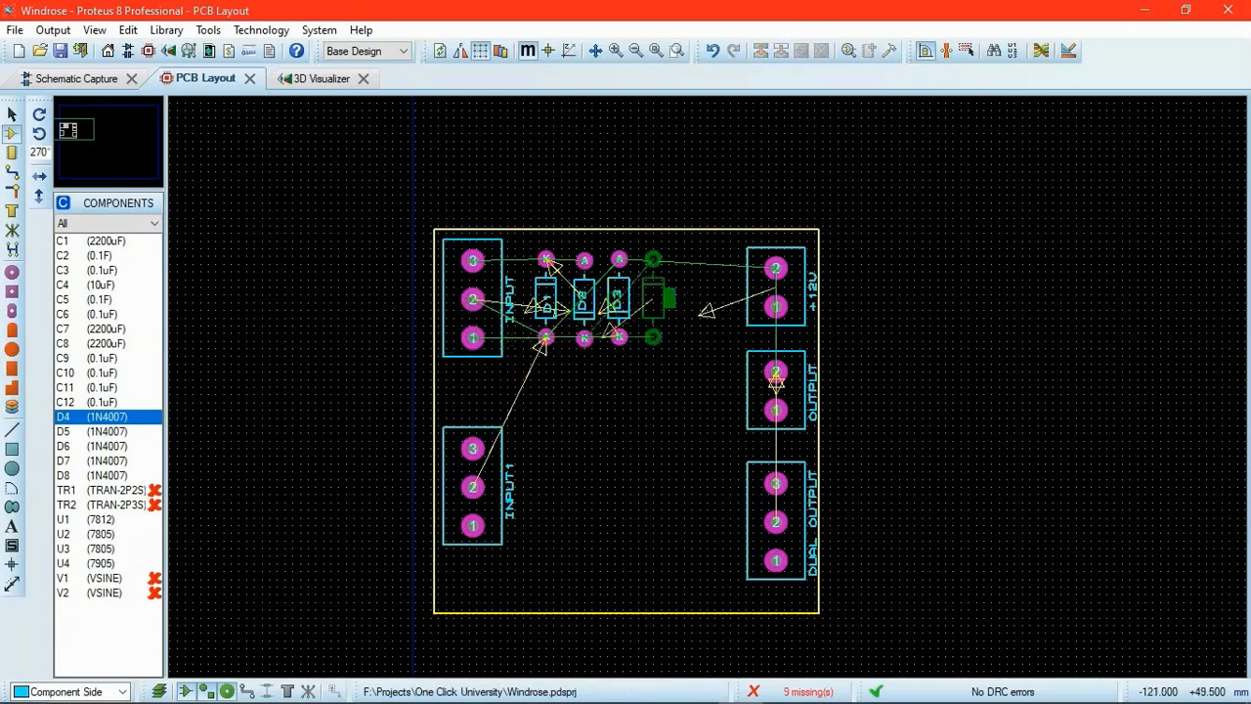
pyautogui.click(661, 342)
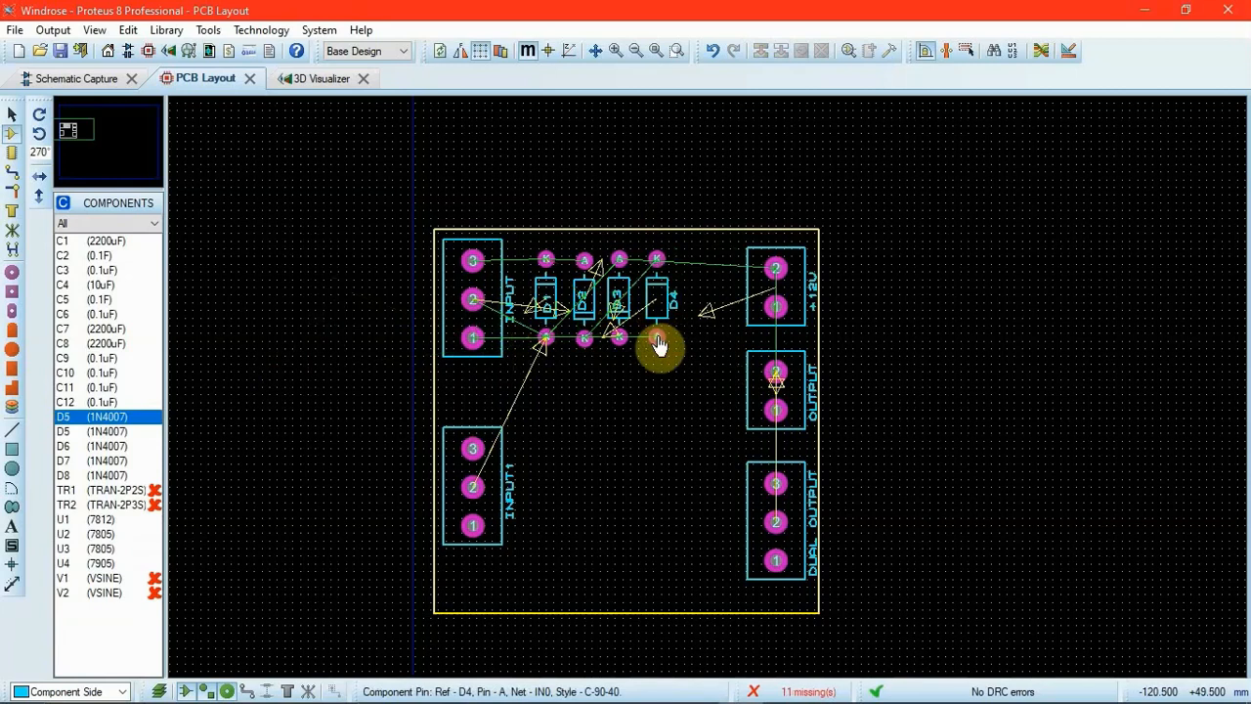
pyautogui.click(675, 308)
pyautogui.moveTo(674, 307)
pyautogui.mouseDown()
pyautogui.moveTo(656, 301)
pyautogui.moveTo(674, 311)
pyautogui.mouseUp()
pyautogui.click(694, 393)
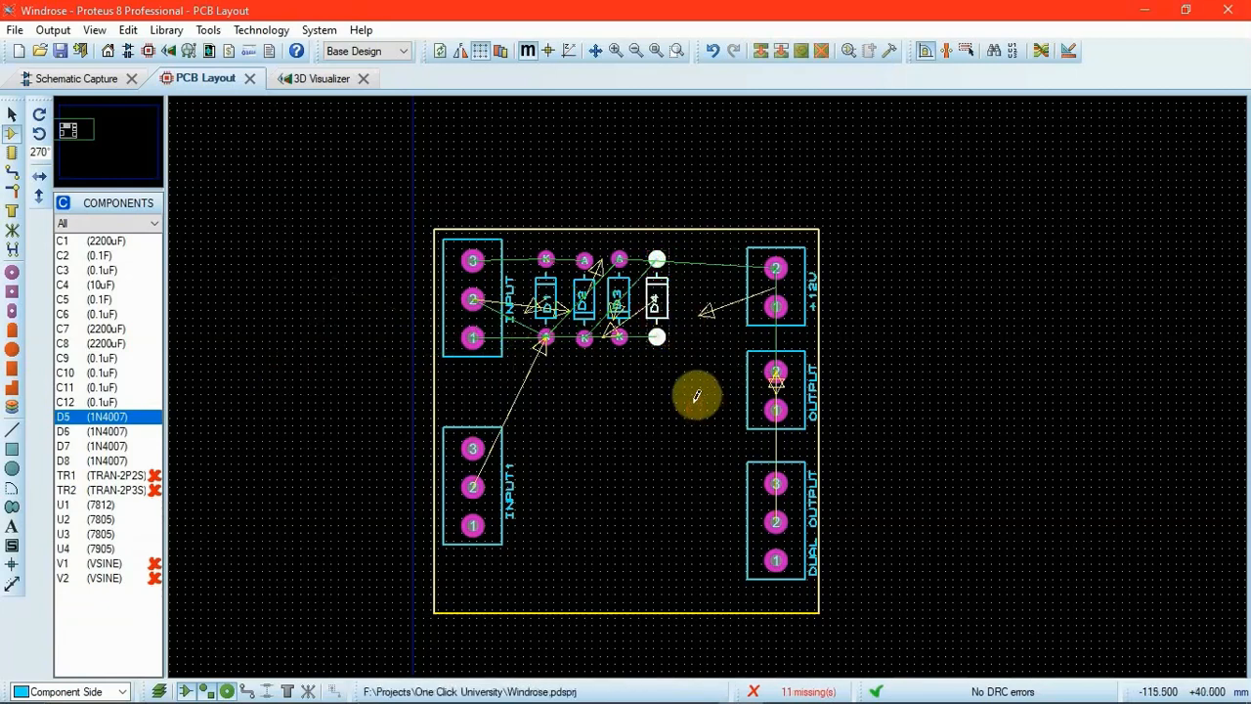
# Set the grid snap to 0.1 mm and place diode D5 rotated 90° immediately to the right of the INPUT1 terminal block.
pyautogui.click(95, 30)
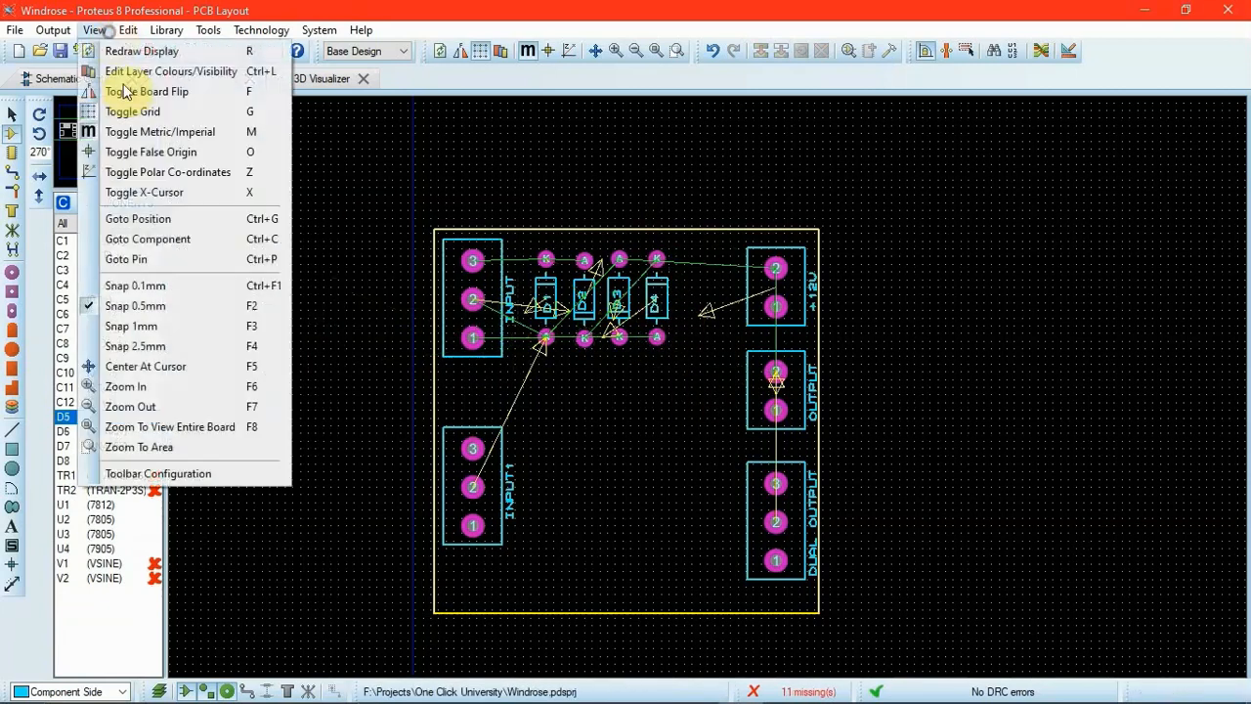
pyautogui.click(143, 291)
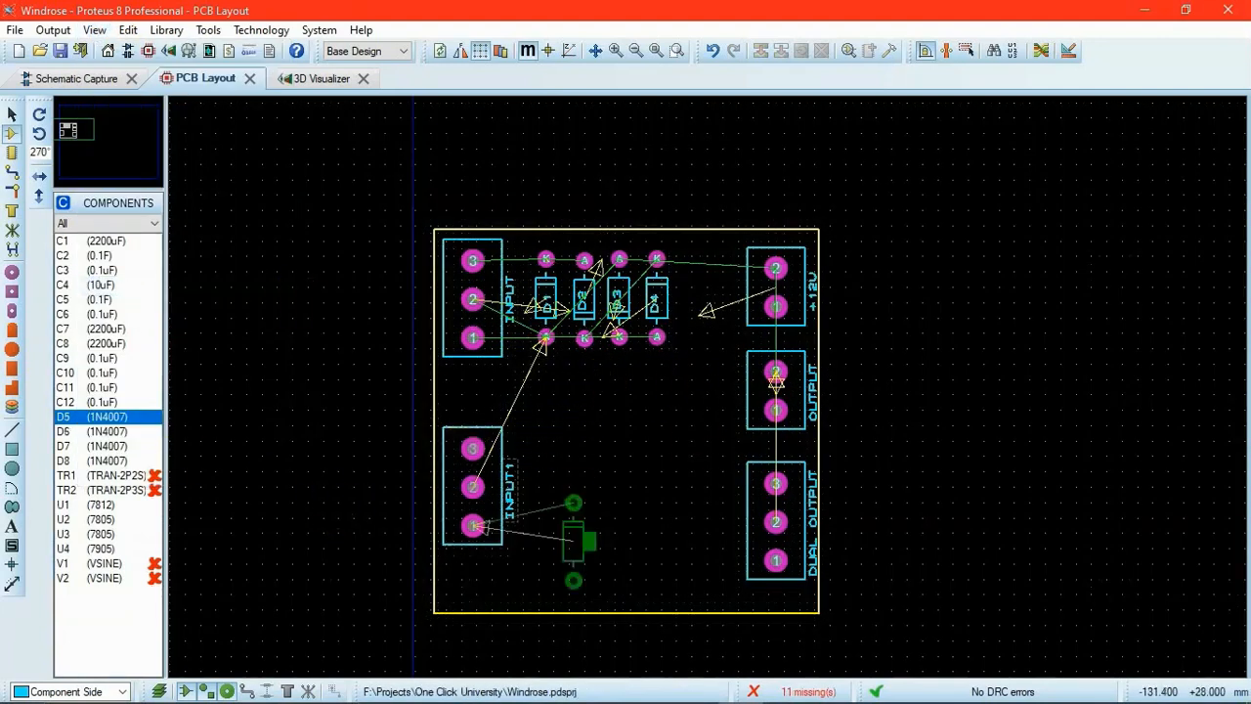
pyautogui.press('KP_Add')
pyautogui.press('KP_Add')
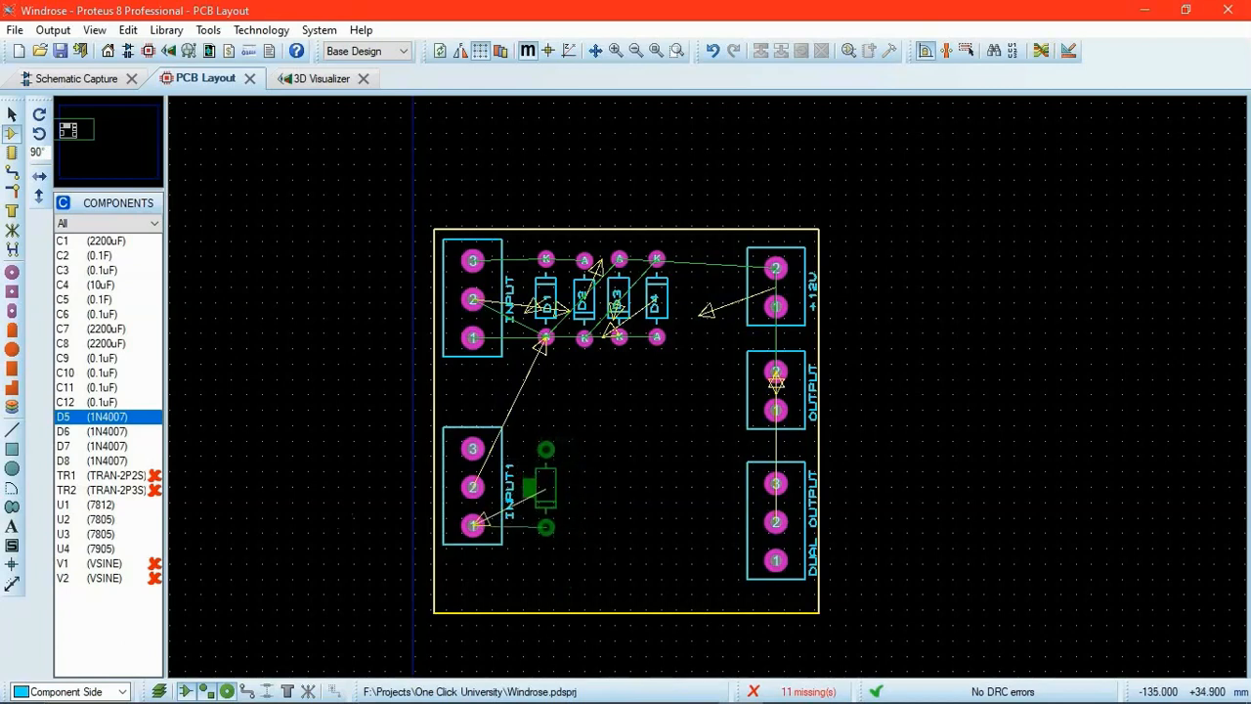
pyautogui.click(545, 445)
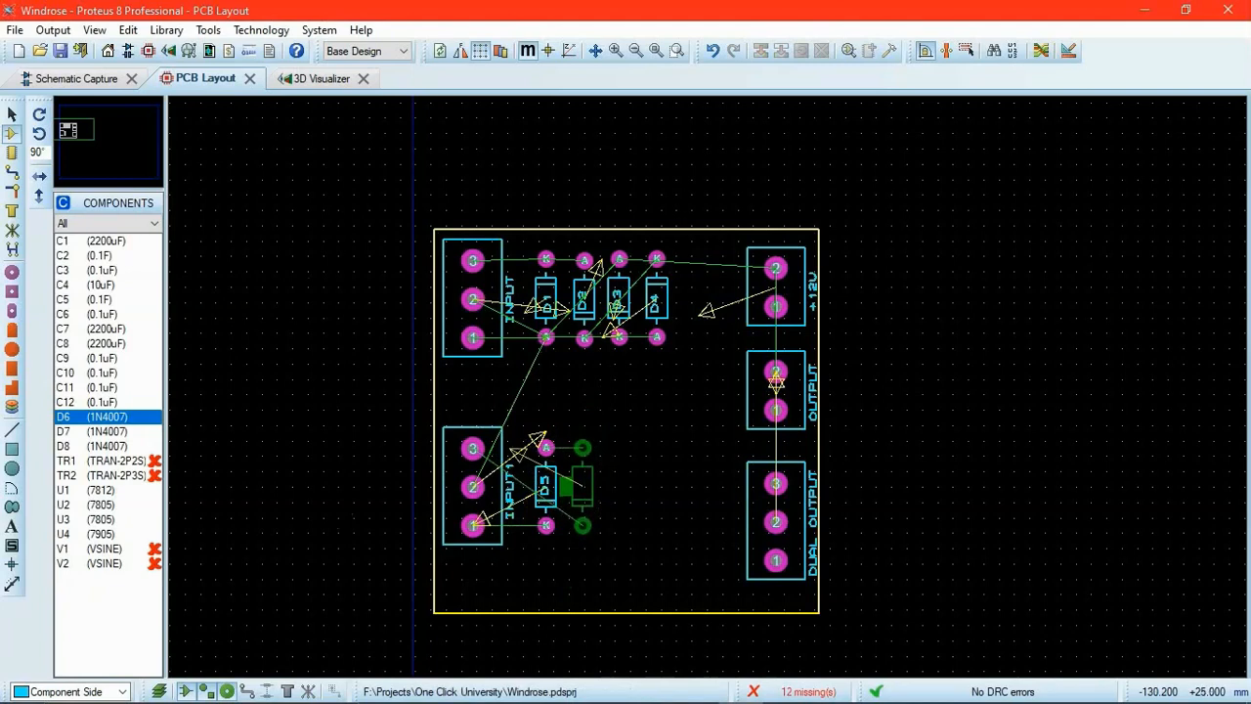
# Place diode D6 rotated 90° to the right of D5 and diode D7 rotated 270° beside it.
pyautogui.click(582, 525)
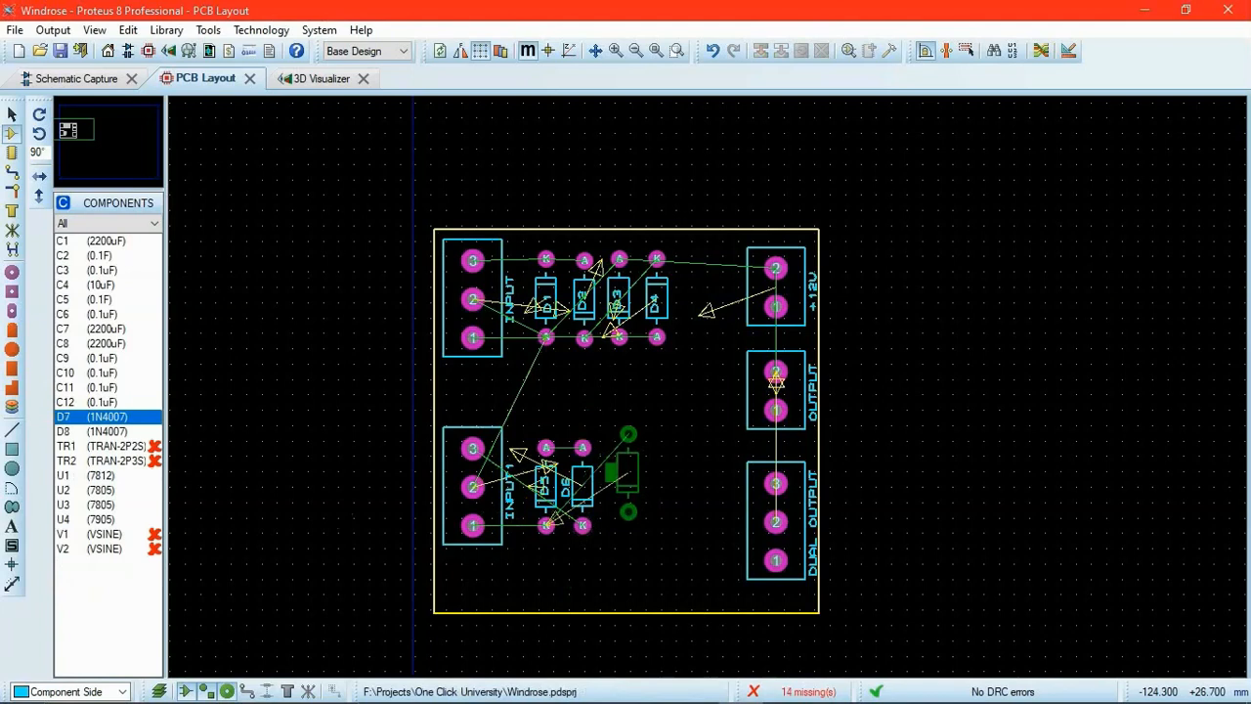
pyautogui.press('KP_Add')
pyautogui.press('KP_Add')
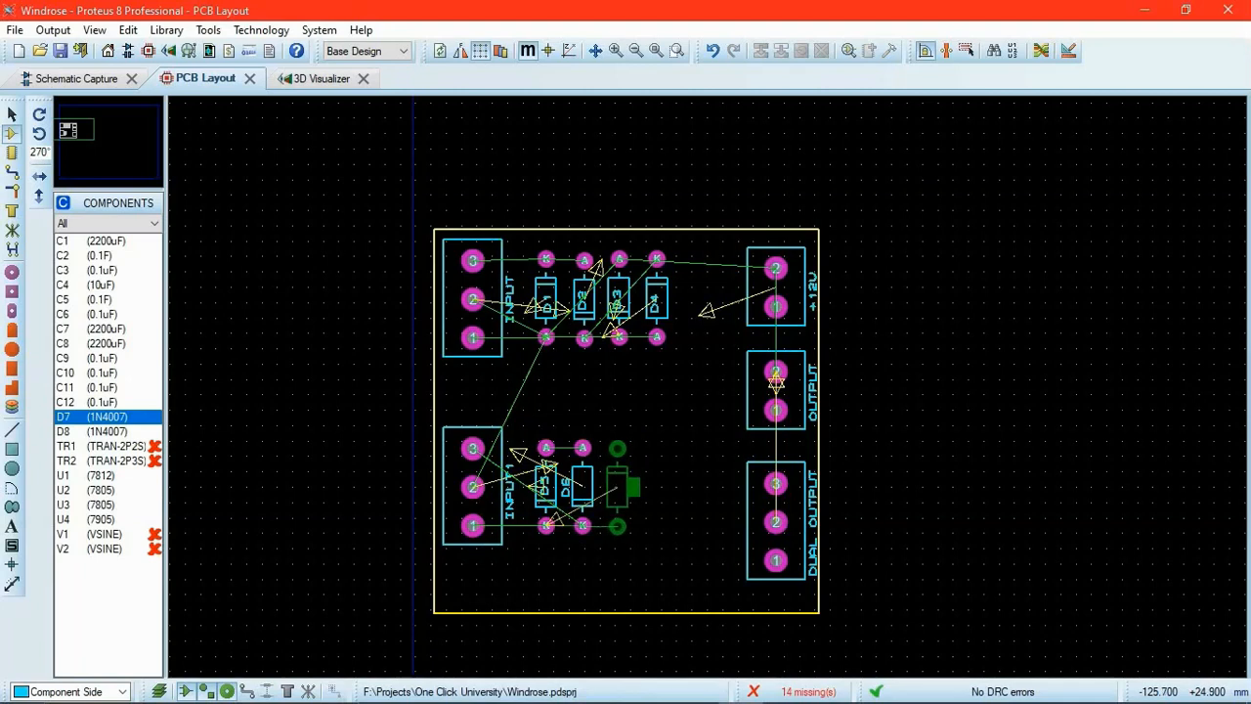
pyautogui.click(615, 488)
# Move the name labels of diodes D6 and D7 inside their bodies.
pyautogui.click(581, 484)
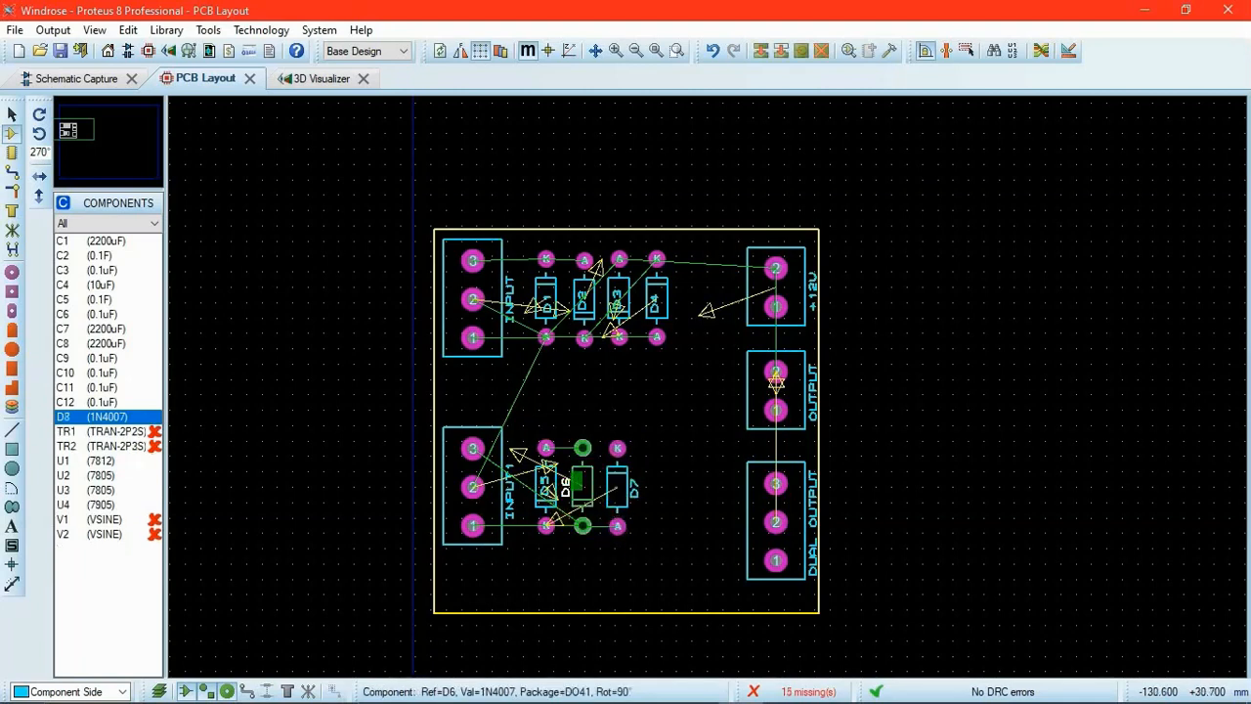
pyautogui.moveTo(582, 481); pyautogui.dragTo(617, 490)
pyautogui.click(633, 489)
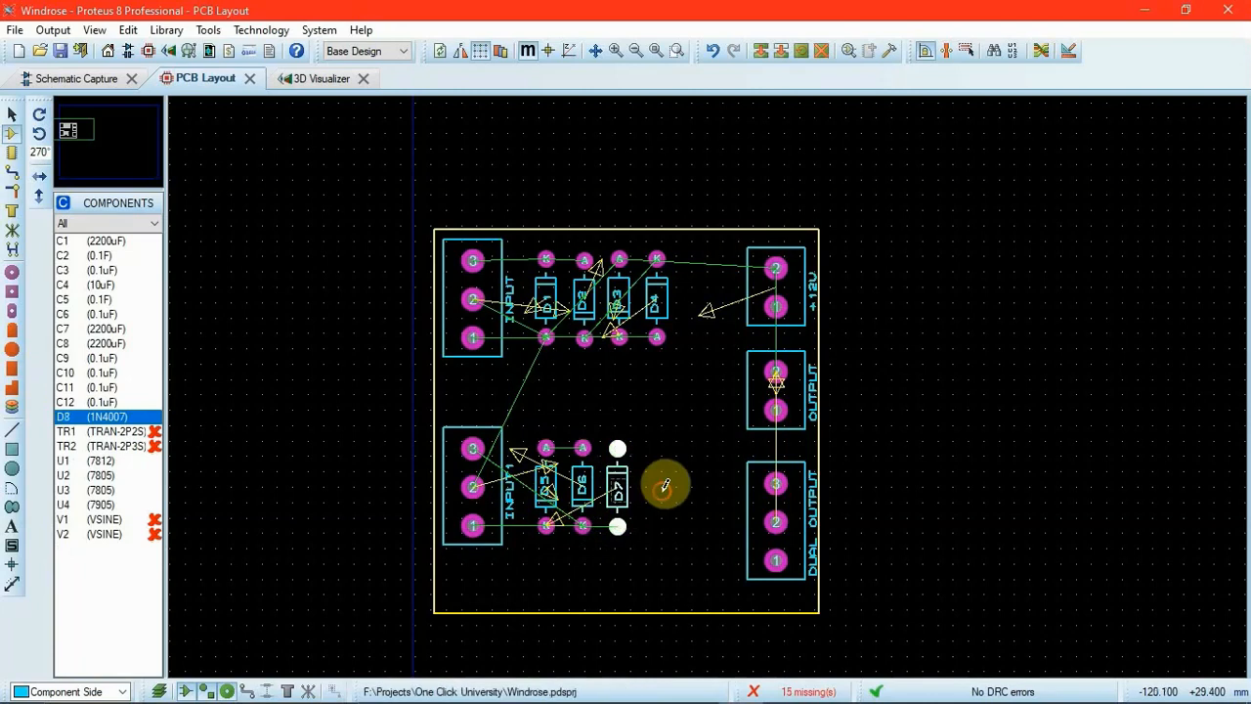
# Place diode D8 rotated 270° immediately to the right of D7, in line with the lower diode row.
pyautogui.click(662, 489)
pyautogui.click(662, 491)
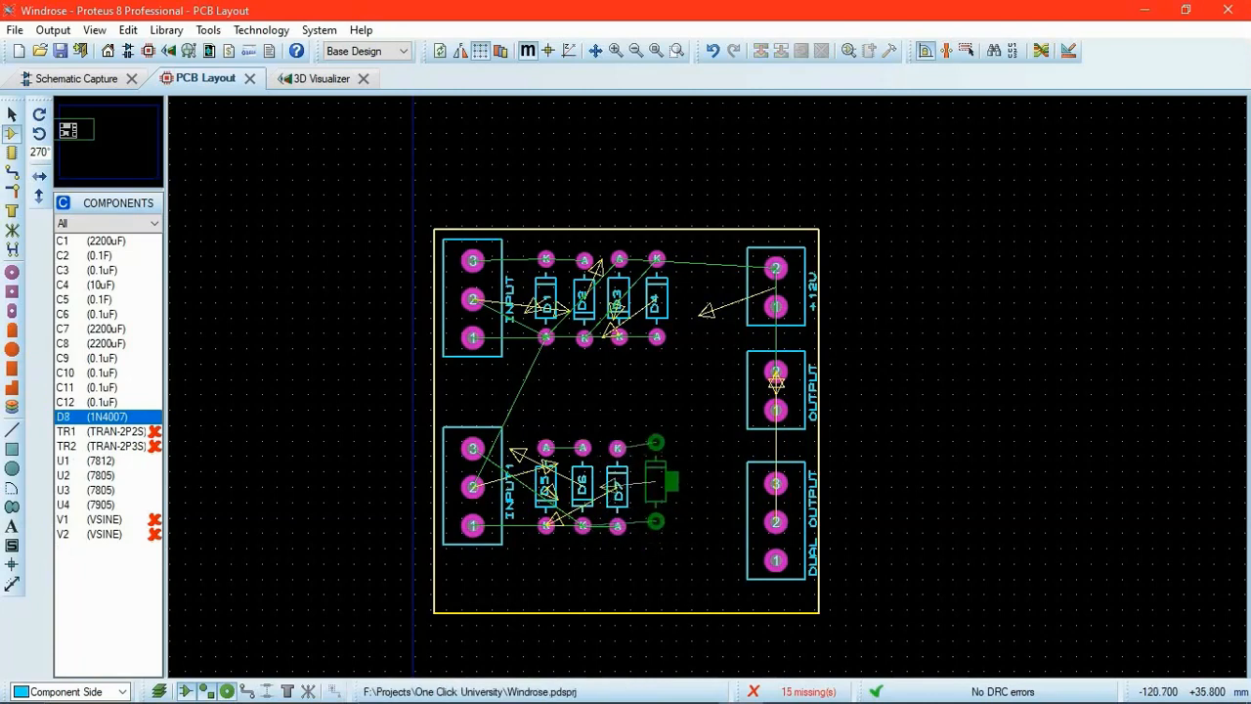
pyautogui.click(653, 487)
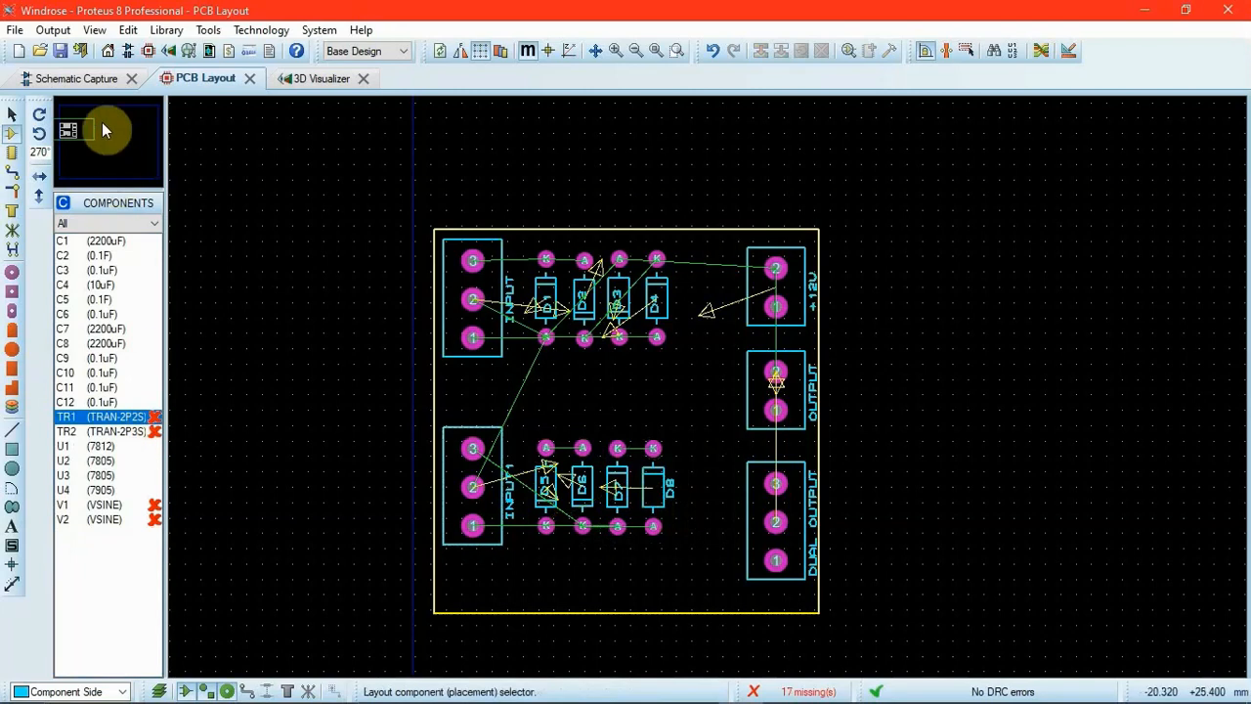
# Check the first regulator in the schematic and place U1 (7812) at 0° between D4 and the output connectors.
pyautogui.click(88, 79)
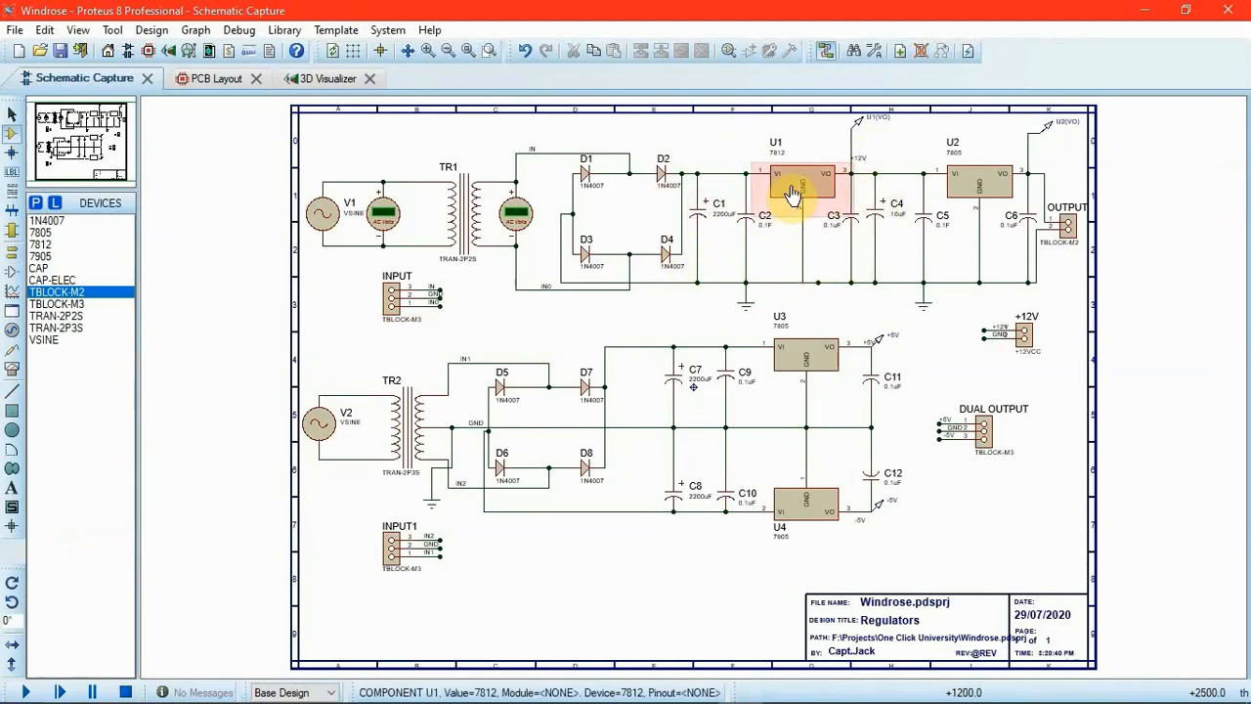
pyautogui.click(207, 80)
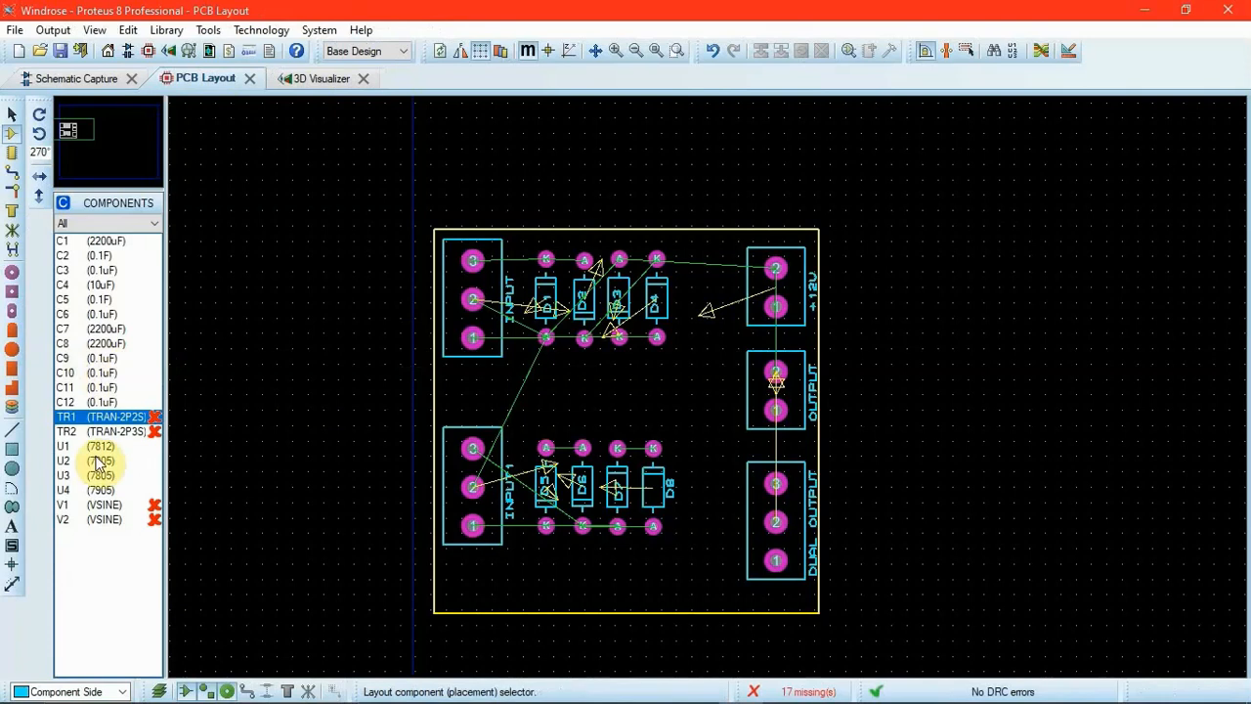
pyautogui.click(95, 446)
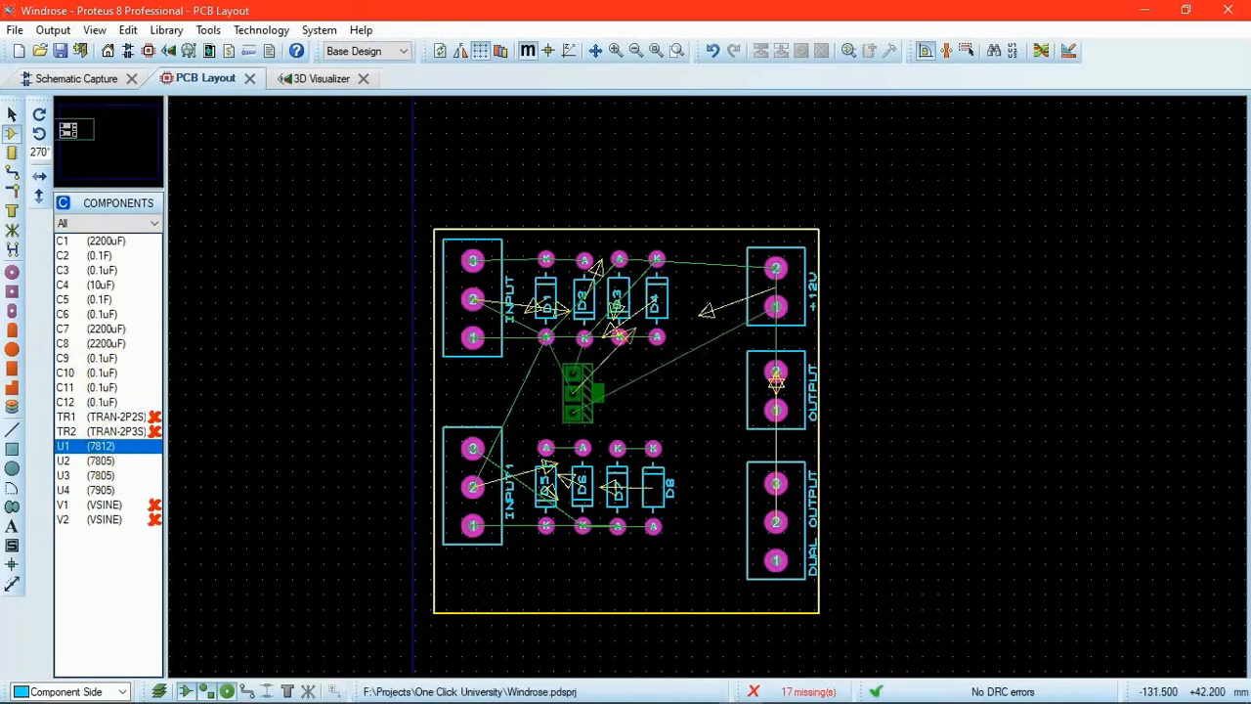
pyautogui.press('KP_Add')
pyautogui.press('KP_Add')
pyautogui.press('KP_Add')
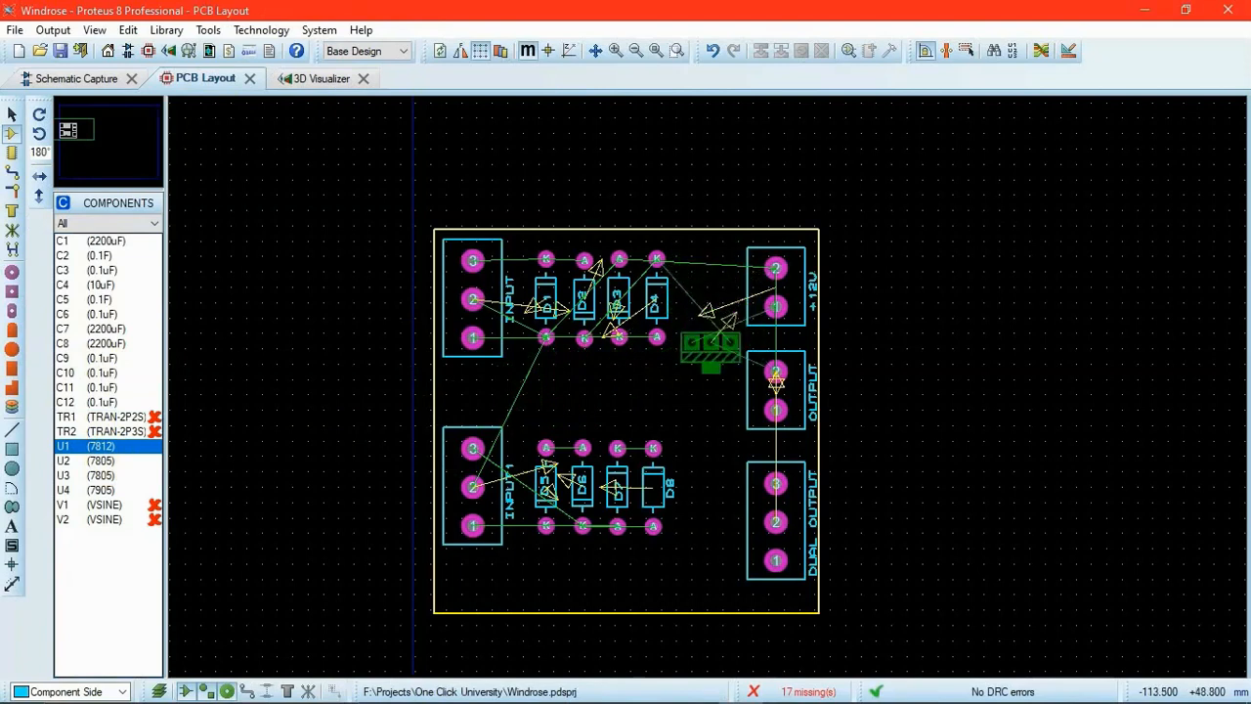
pyautogui.press('KP_Add')
pyautogui.press('KP_Add')
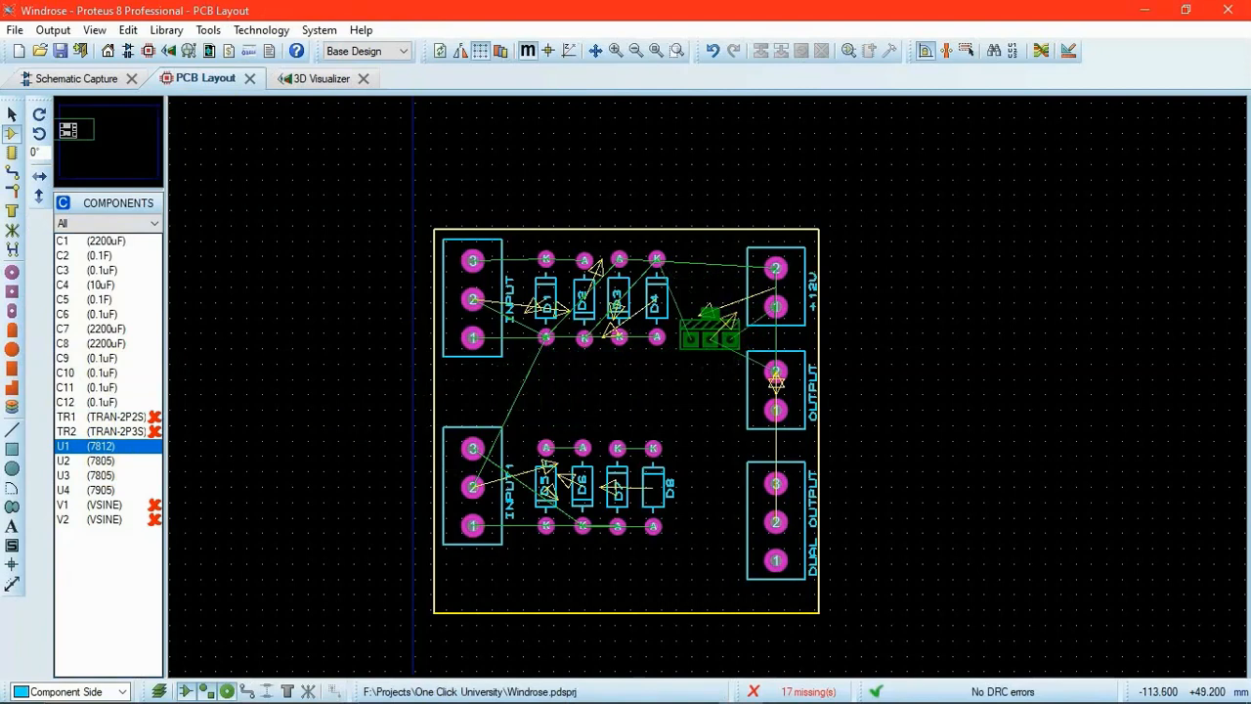
pyautogui.click(711, 332)
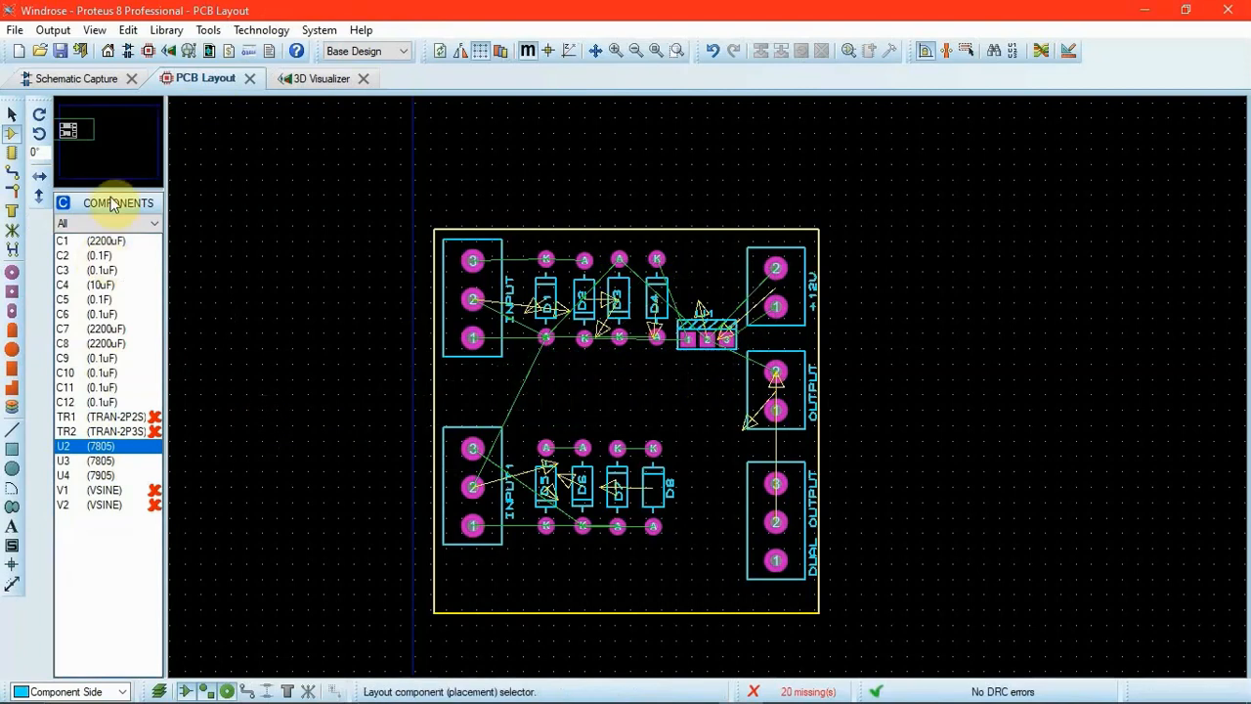
# Place capacitor C1 at 0° above U1 and C2 between them, moving the labels of C1 and U1 clear.
pyautogui.click(99, 80)
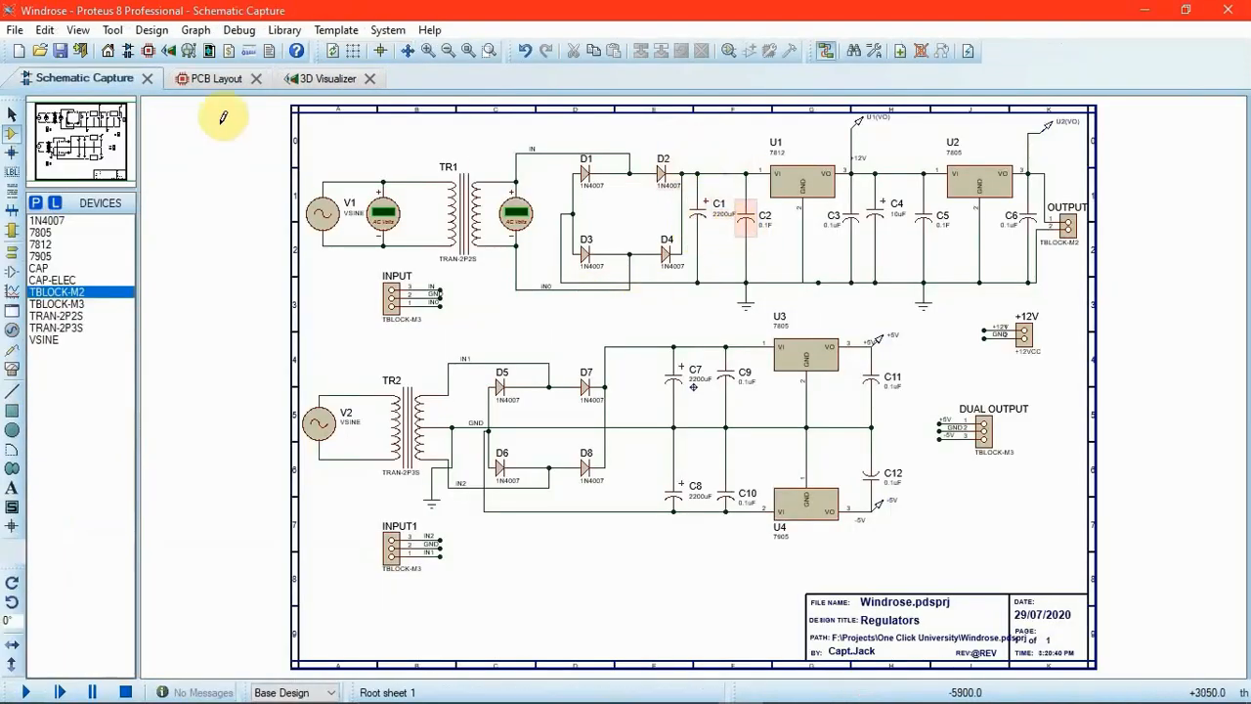
pyautogui.click(201, 84)
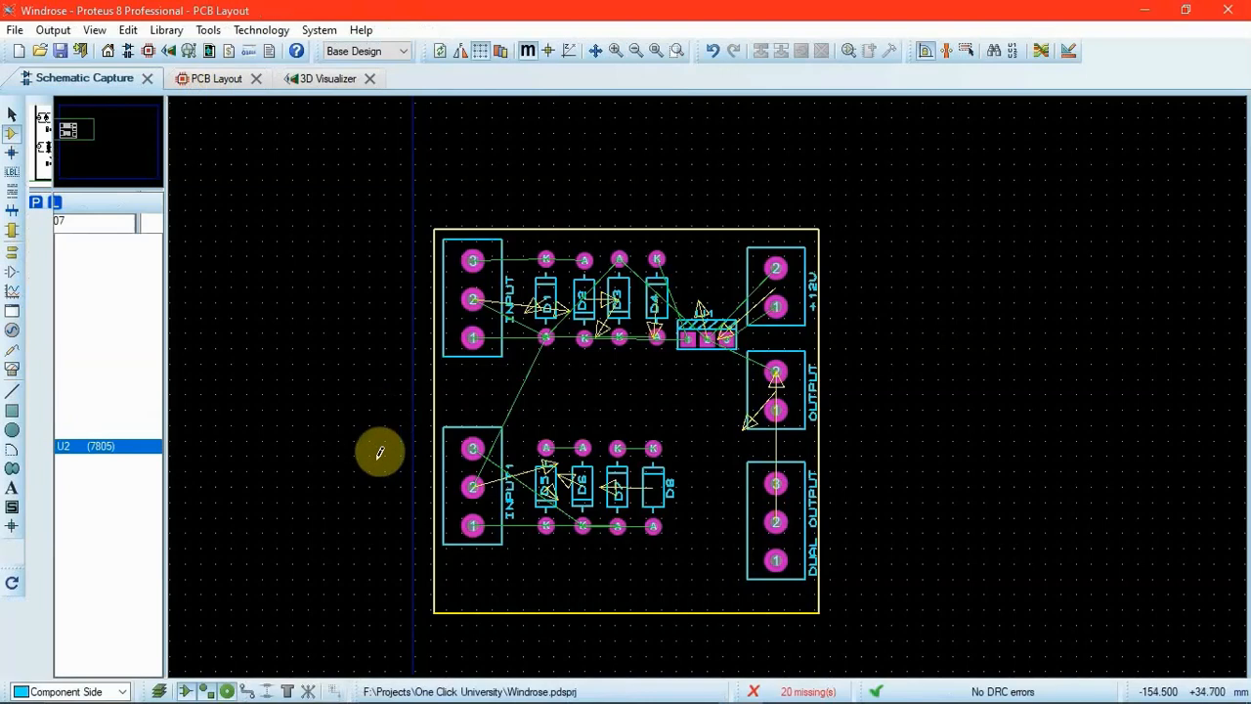
pyautogui.click(71, 241)
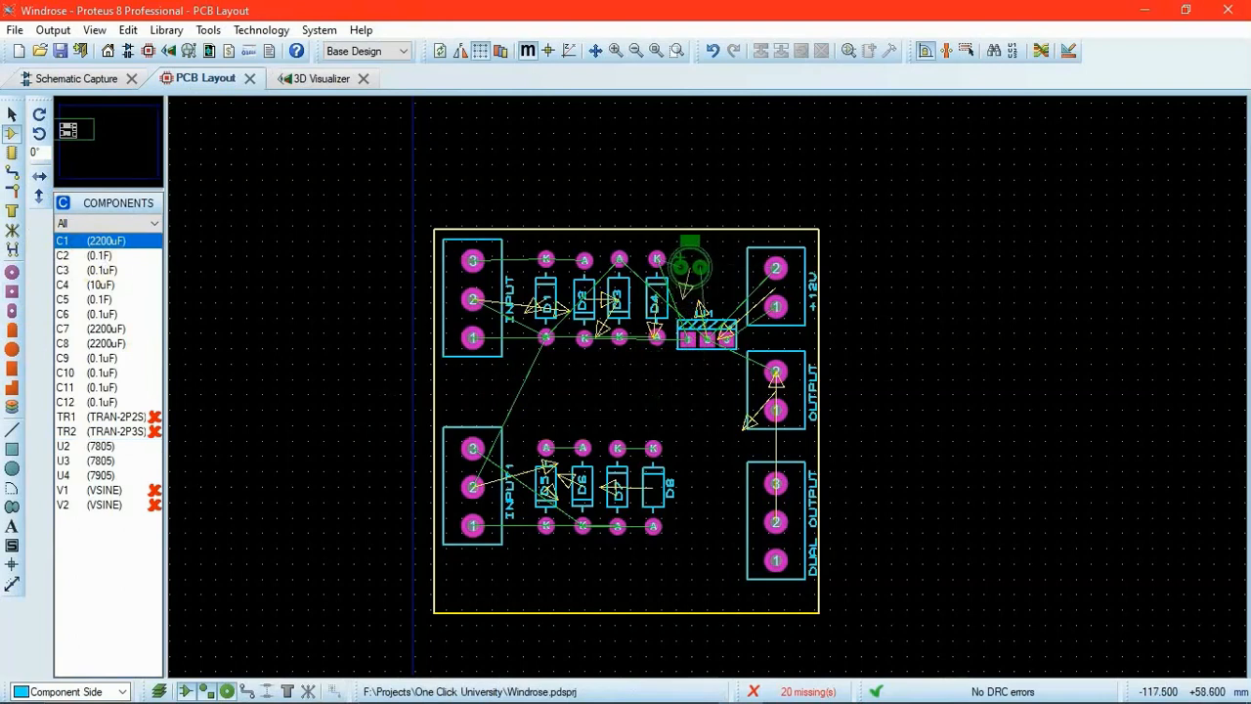
pyautogui.click(687, 269)
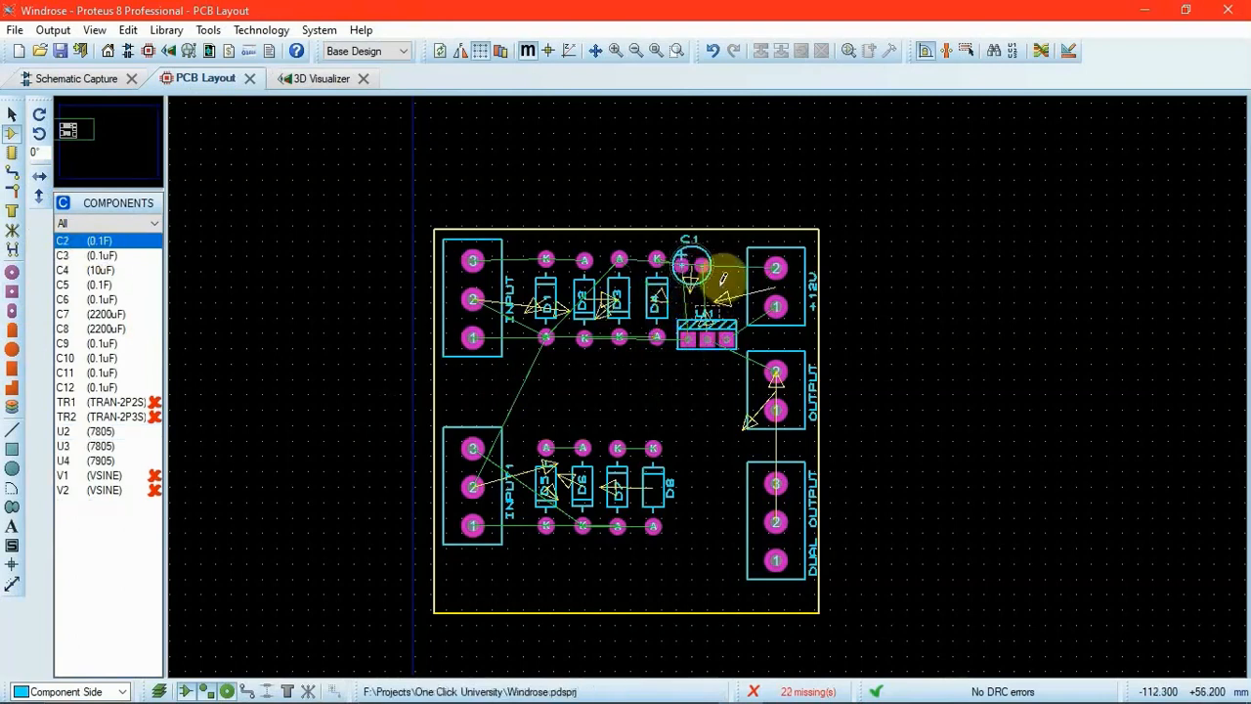
pyautogui.click(723, 279)
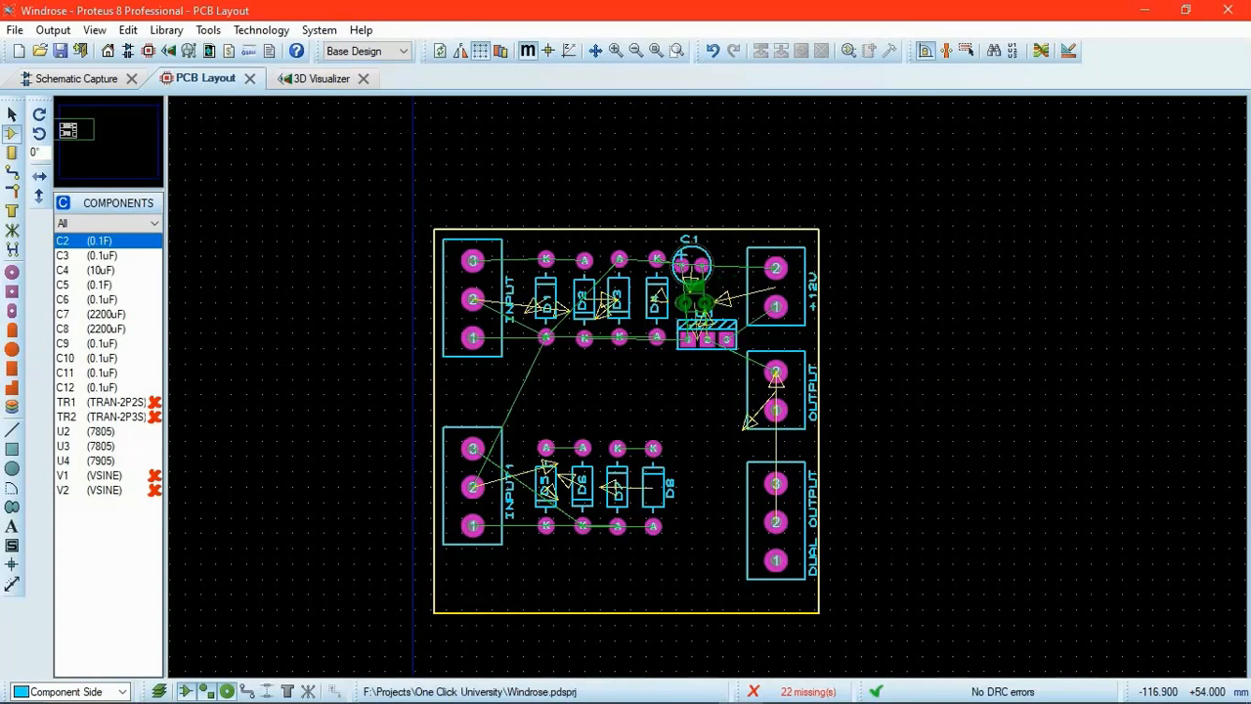
pyautogui.click(692, 291)
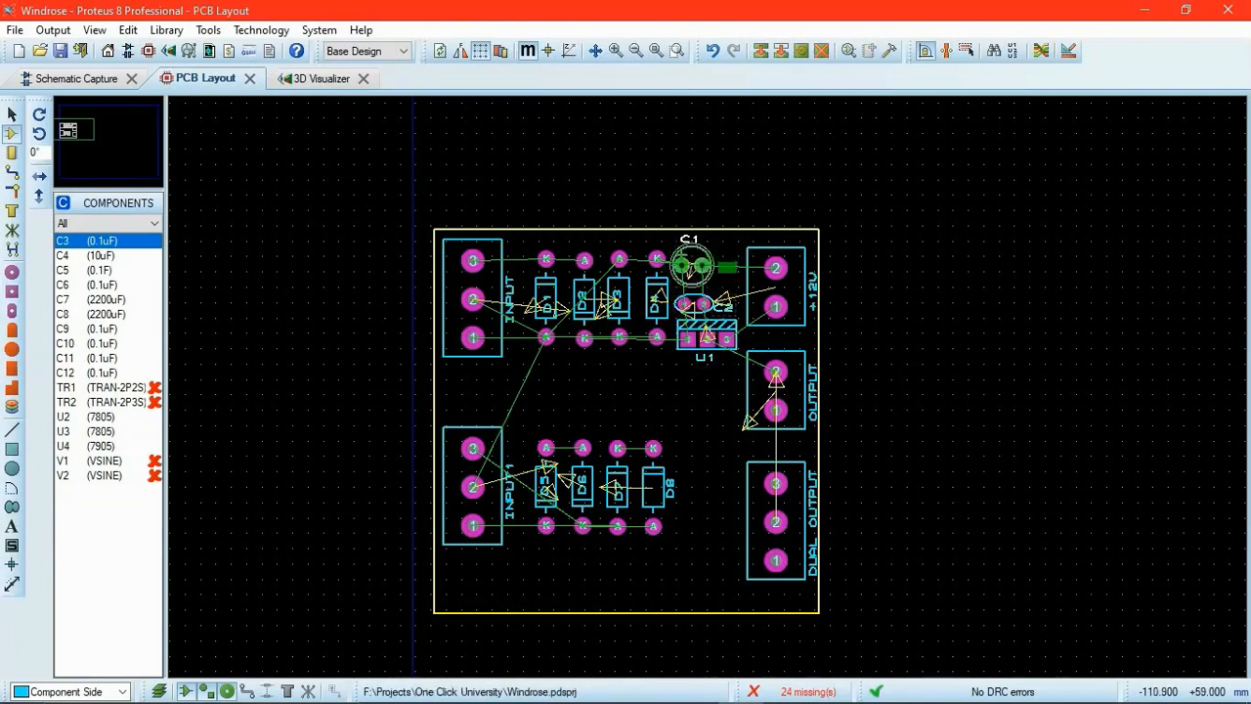
# Check U1's output capacitors in the schematic and place C3 rotated 180° just below U1, moving U1's label to its right.
pyautogui.click(109, 78)
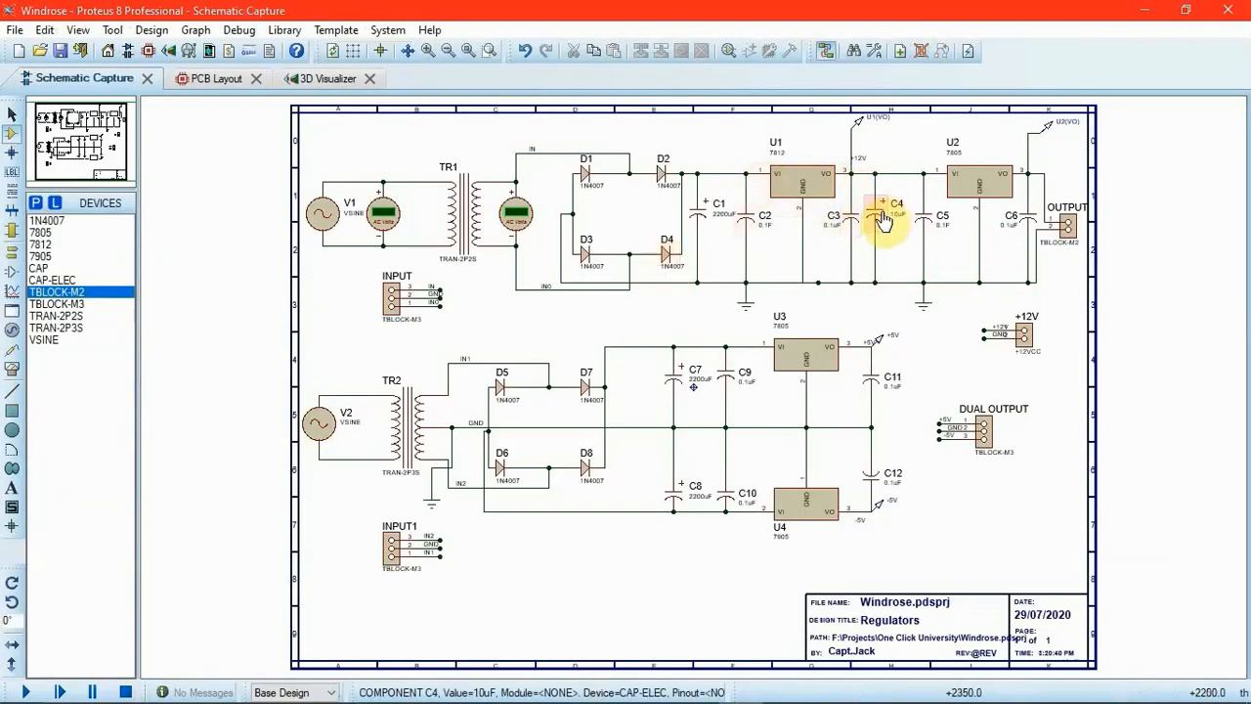
pyautogui.click(196, 78)
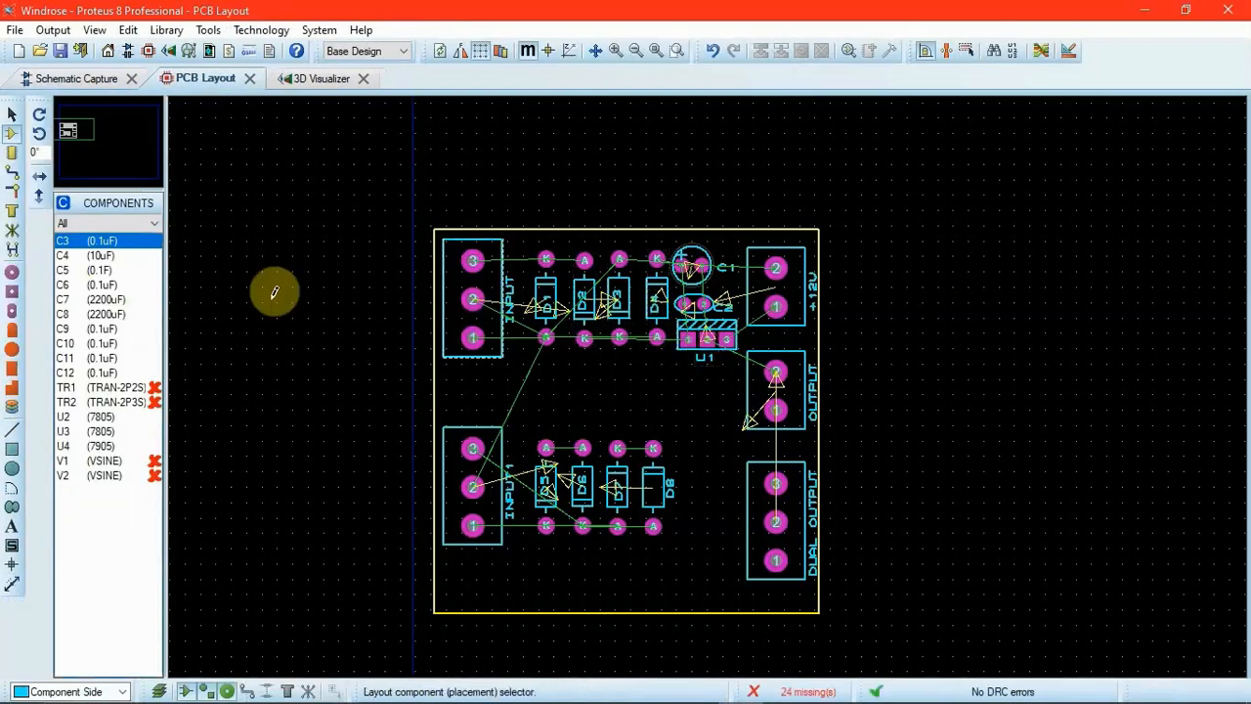
pyautogui.click(672, 361)
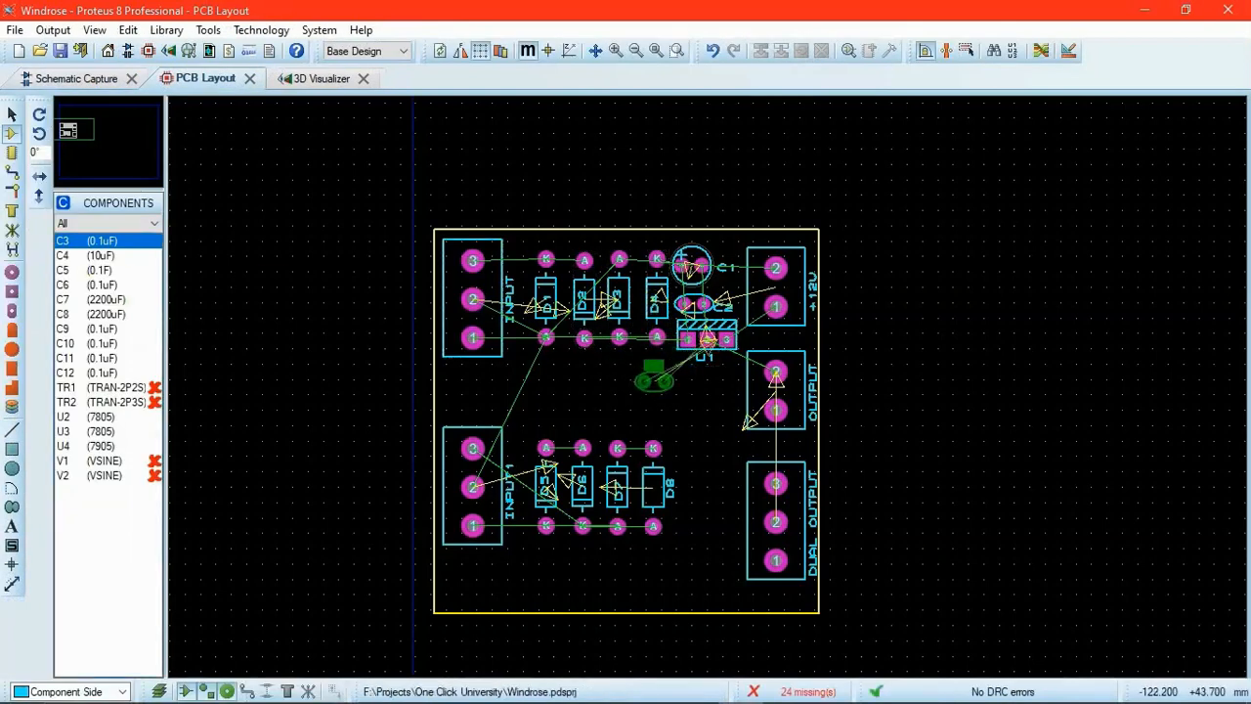
pyautogui.press('KP_Add')
pyautogui.press('KP_Add')
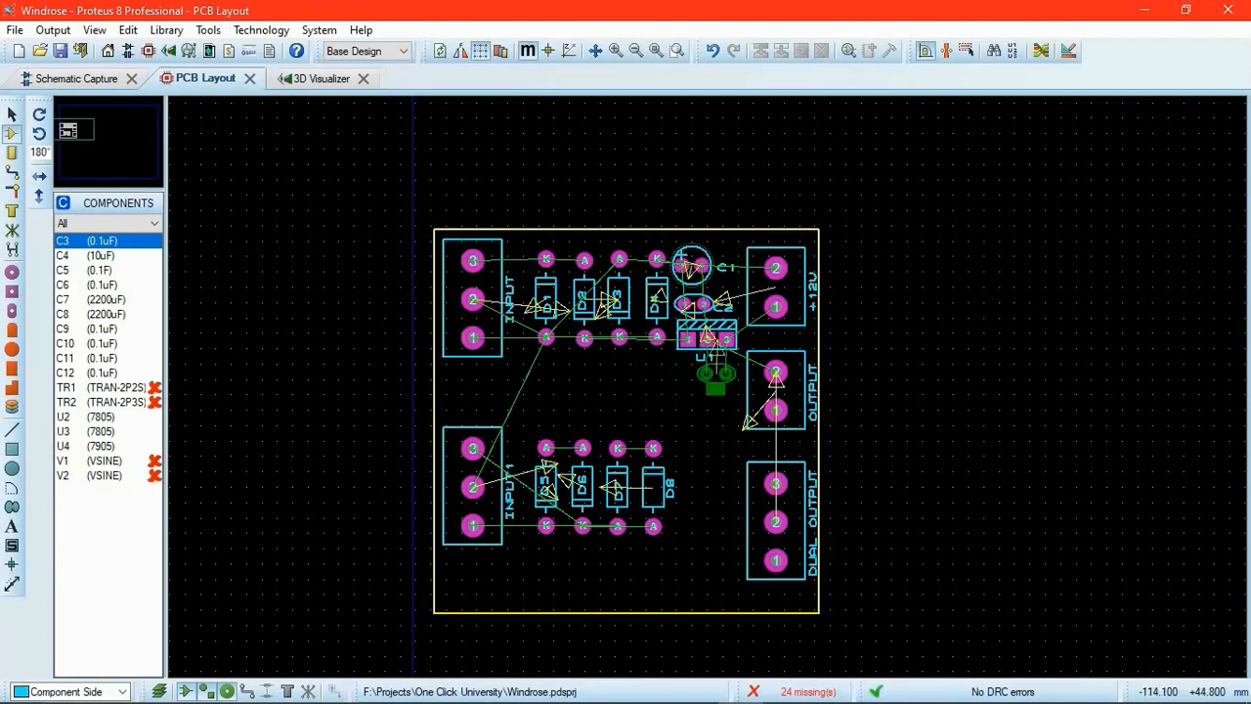
pyautogui.click(715, 374)
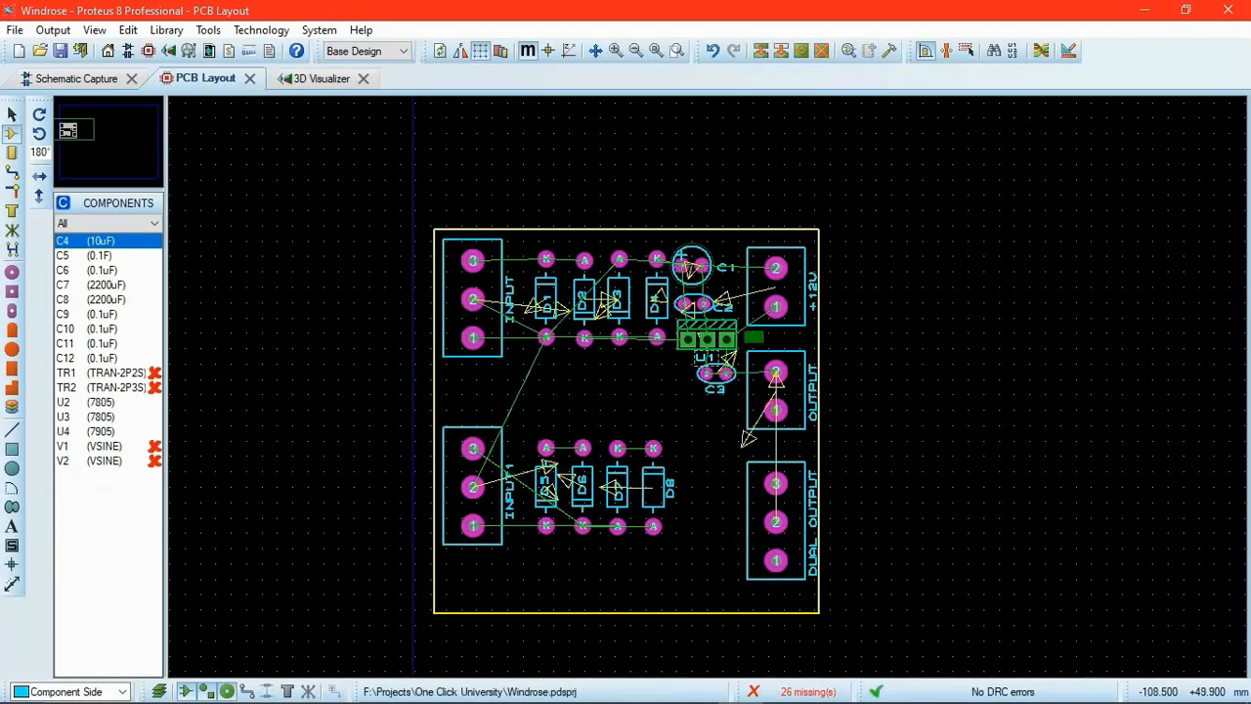
pyautogui.click(718, 369)
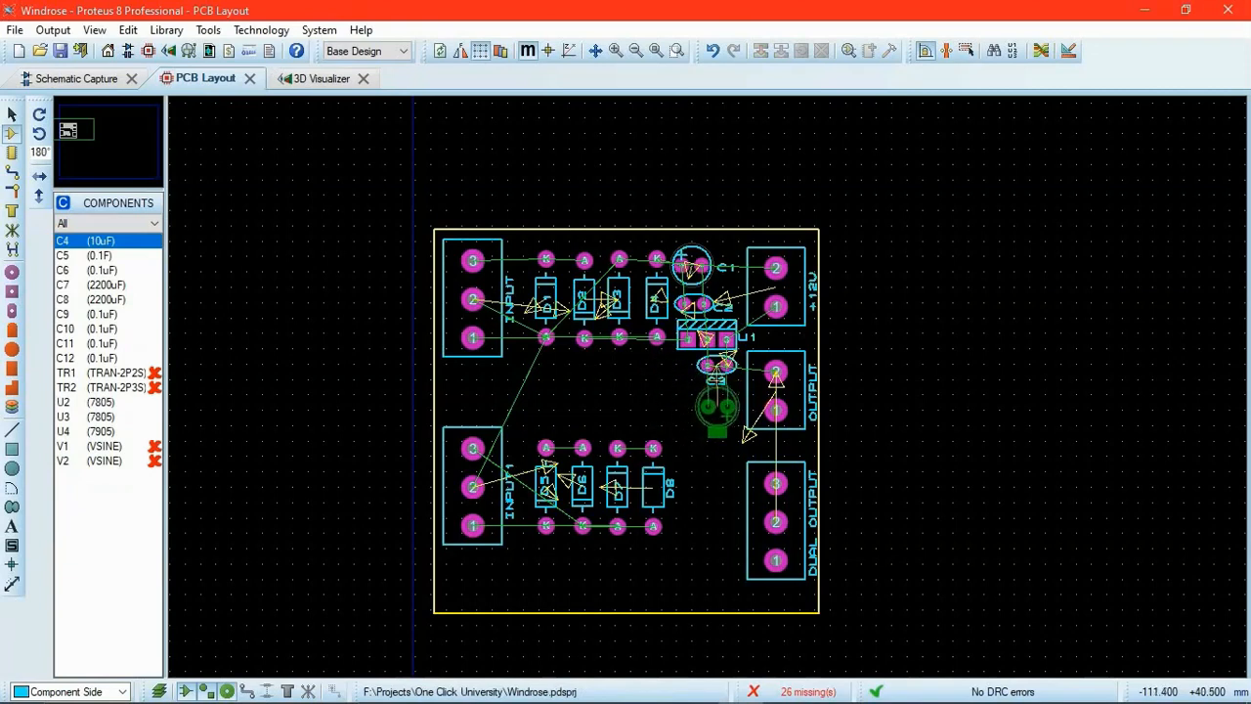
# Place capacitor C4 rotated 180° below C3 and move C3's name label to the left of its body.
pyautogui.click(718, 406)
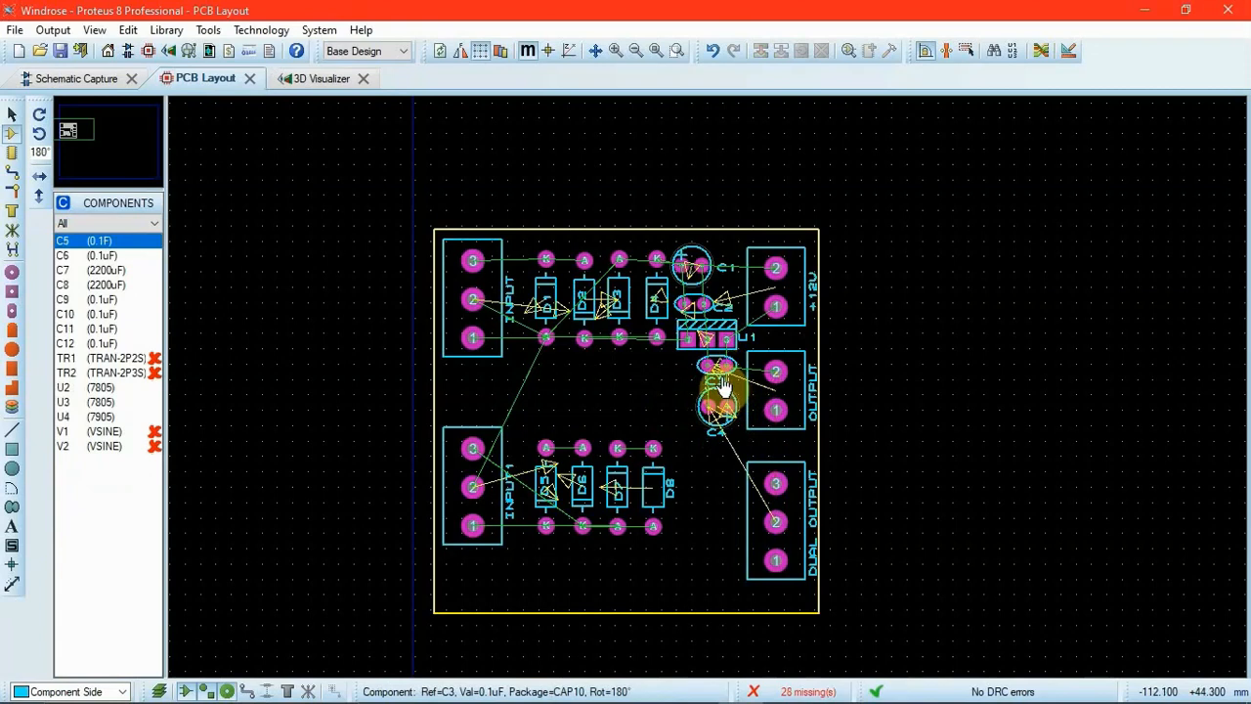
pyautogui.click(724, 388)
pyautogui.moveTo(725, 388); pyautogui.dragTo(682, 365)
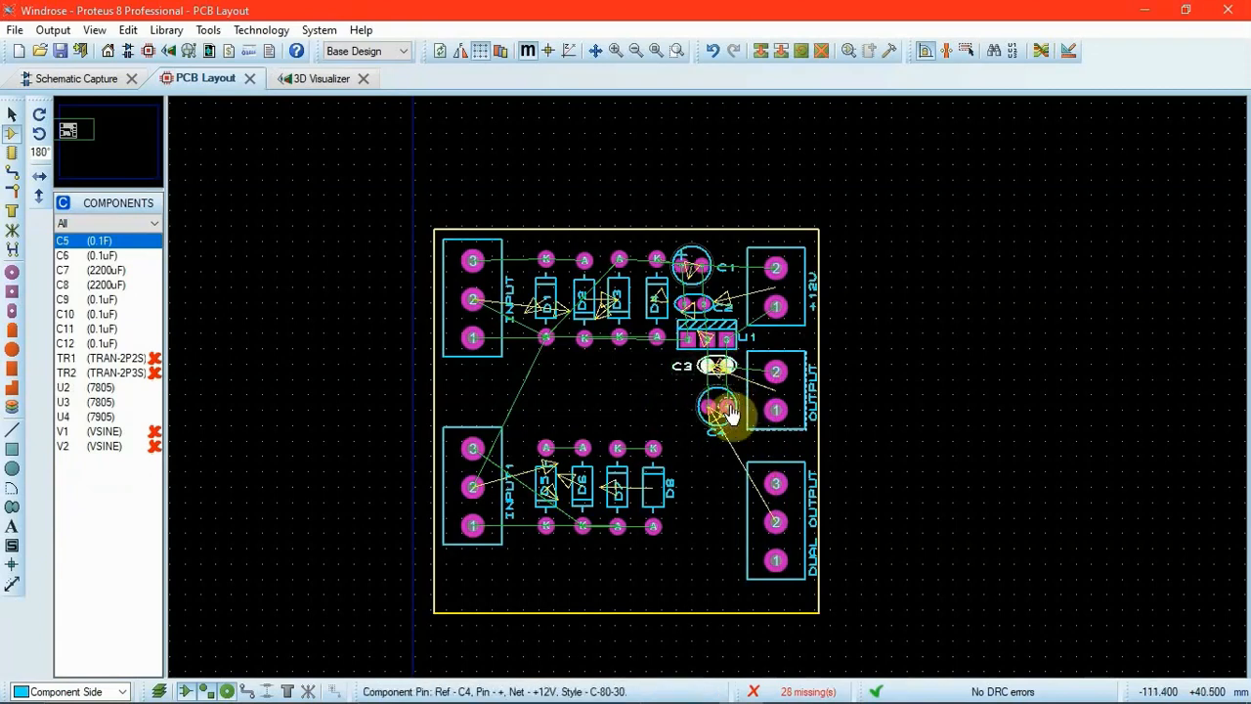
pyautogui.click(726, 407)
pyautogui.moveTo(718, 432); pyautogui.dragTo(718, 411)
pyautogui.click(671, 407)
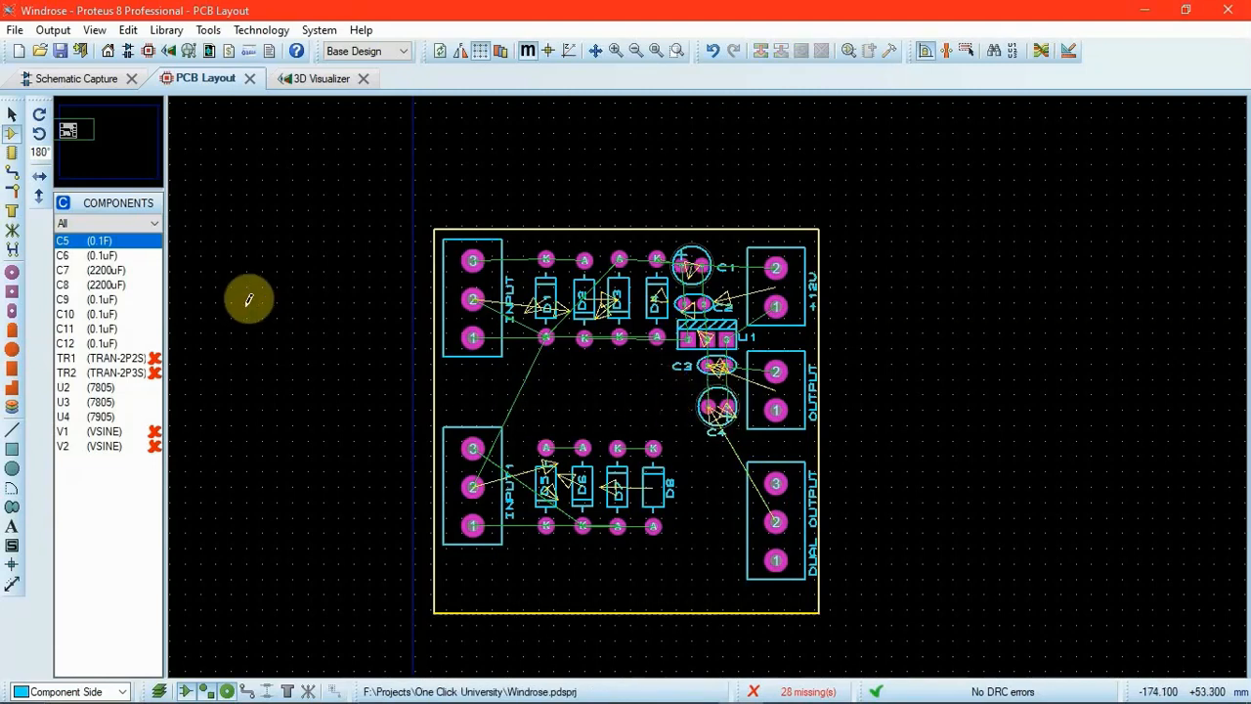
pyautogui.moveTo(375, 295); pyautogui.dragTo(516, 376)
pyautogui.rightClick(516, 378)
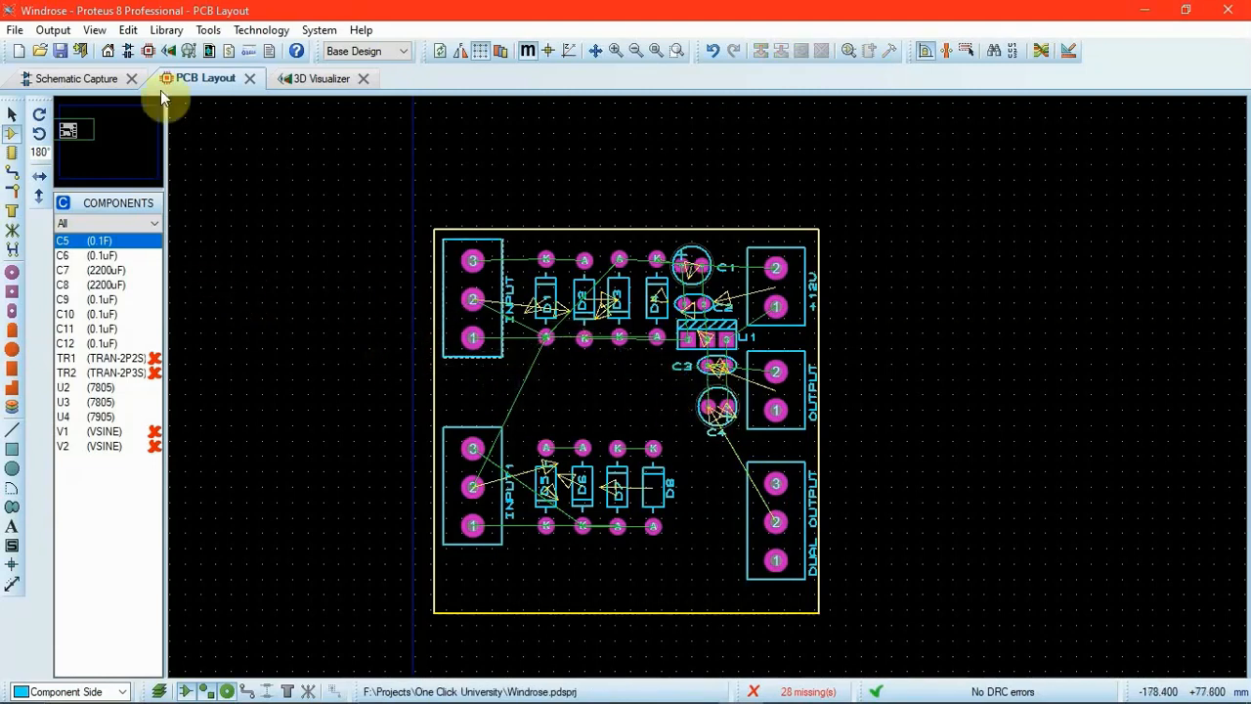
# Check the second regulator stage in the schematic and select regulator U2 (7805) for placement with its rotation set to 0°.
pyautogui.click(106, 80)
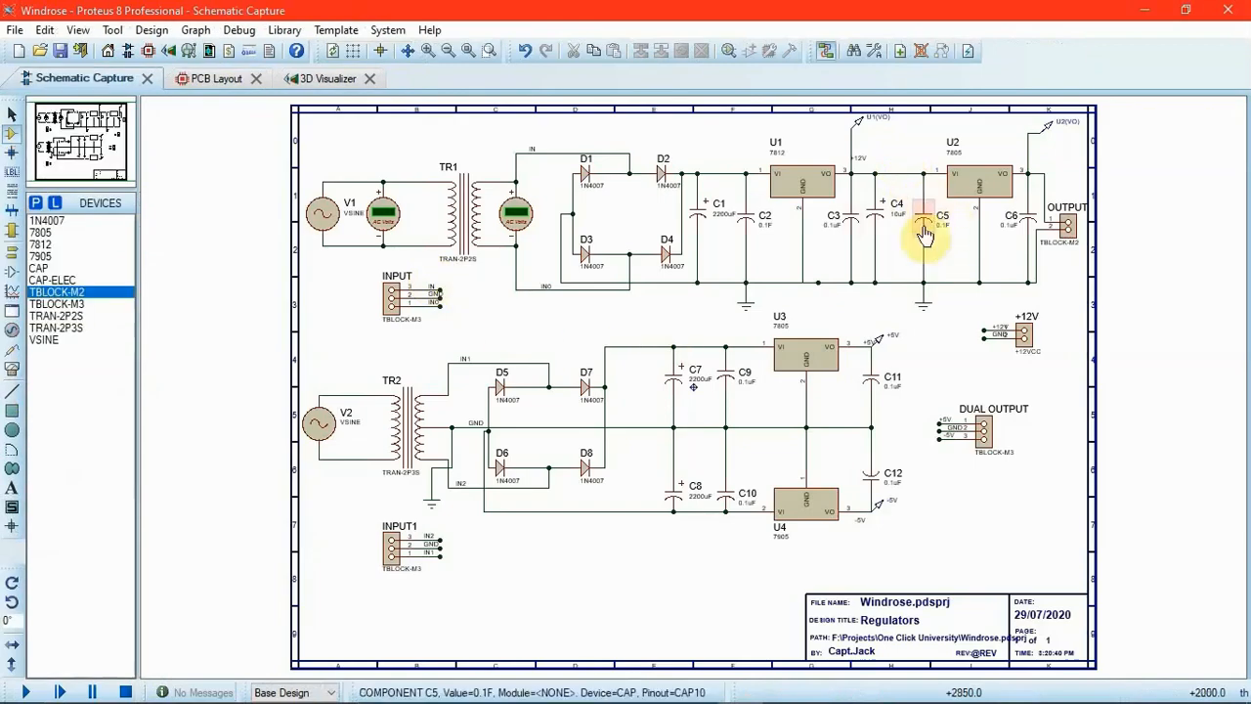
pyautogui.click(198, 79)
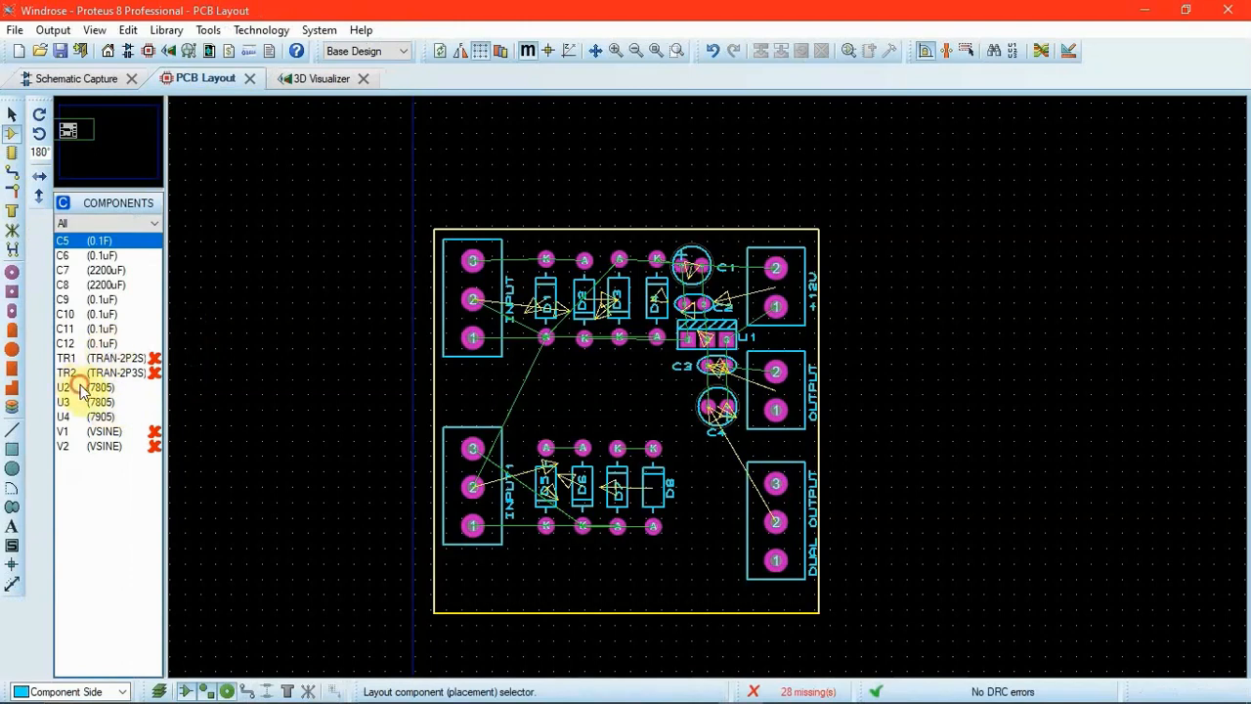
pyautogui.click(90, 387)
pyautogui.click(614, 408)
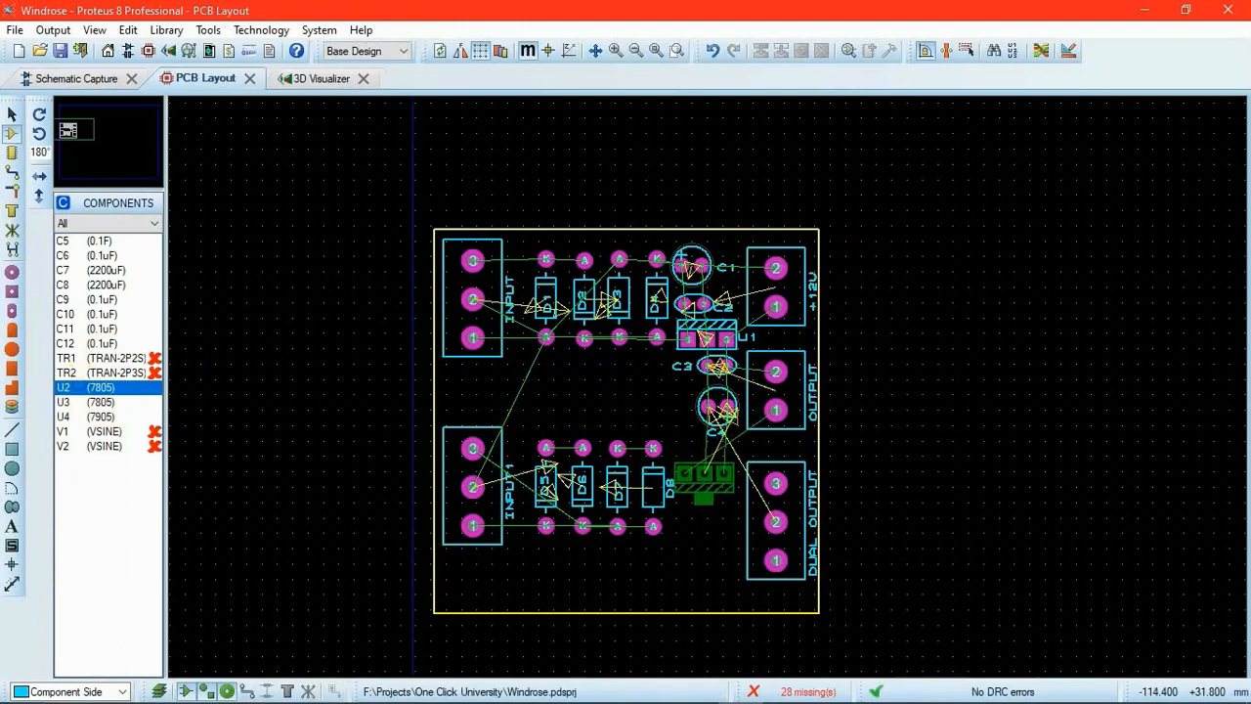
pyautogui.press('KP_Add')
pyautogui.press('KP_Add')
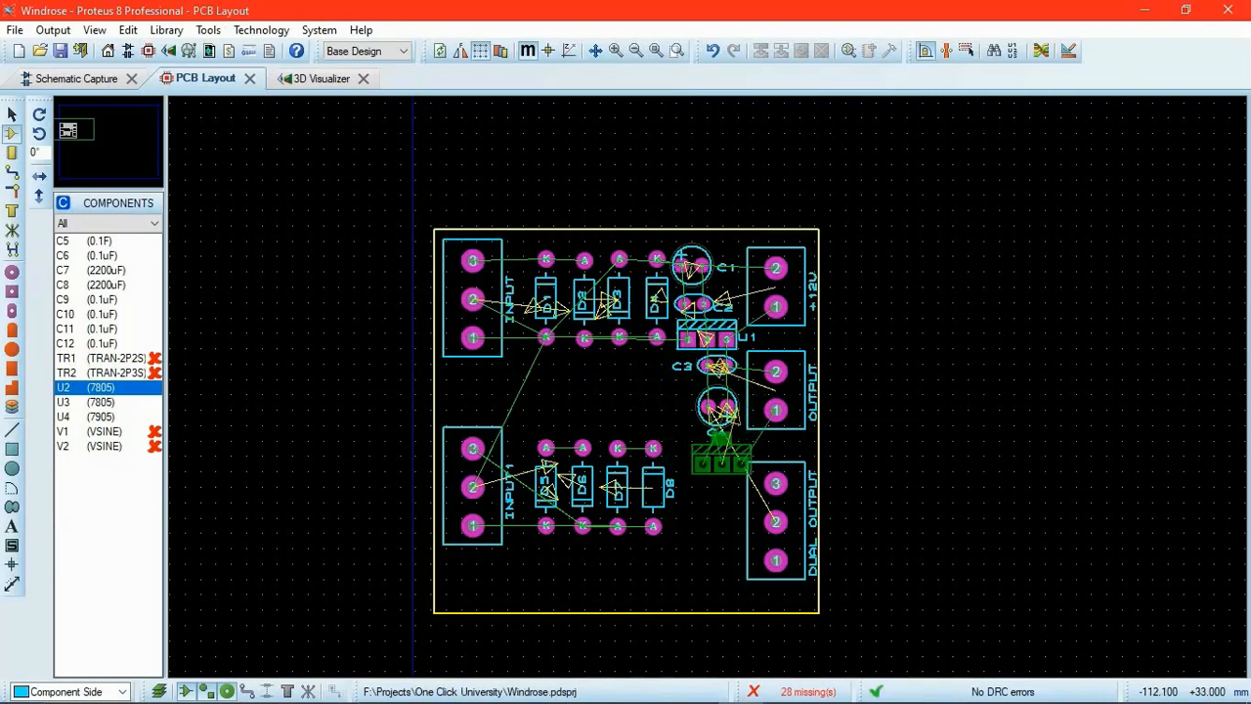
pyautogui.rightClick(723, 456)
# Move C3 and C4 down to make room and place regulator U2 at 0° directly below U1.
pyautogui.moveTo(662, 354); pyautogui.dragTo(726, 465)
pyautogui.click(914, 380)
pyautogui.click(681, 363)
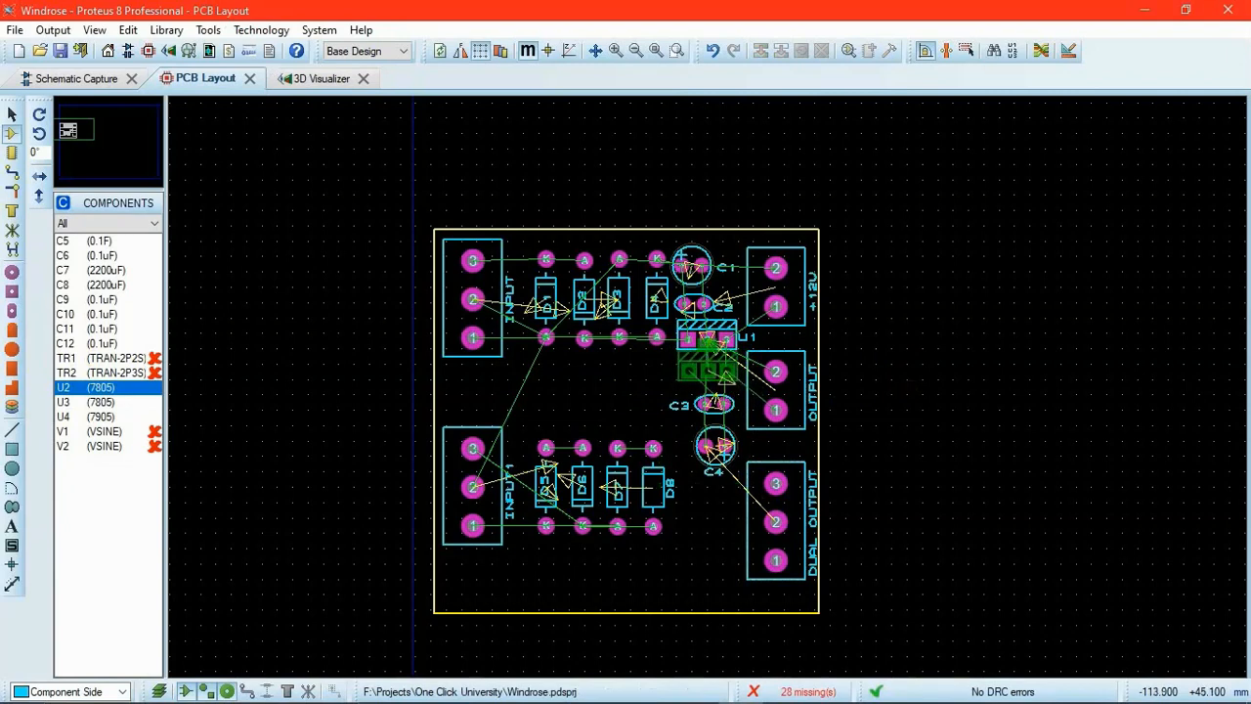
pyautogui.click(708, 369)
pyautogui.click(710, 381)
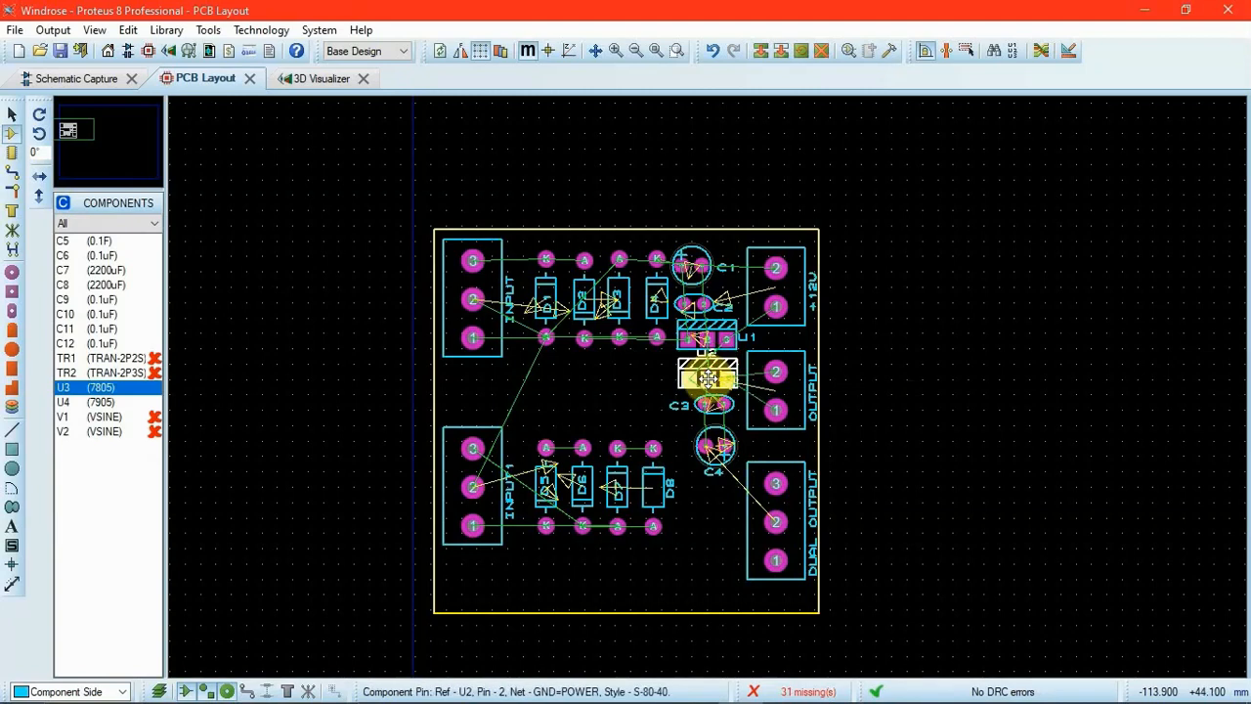
pyautogui.click(879, 378)
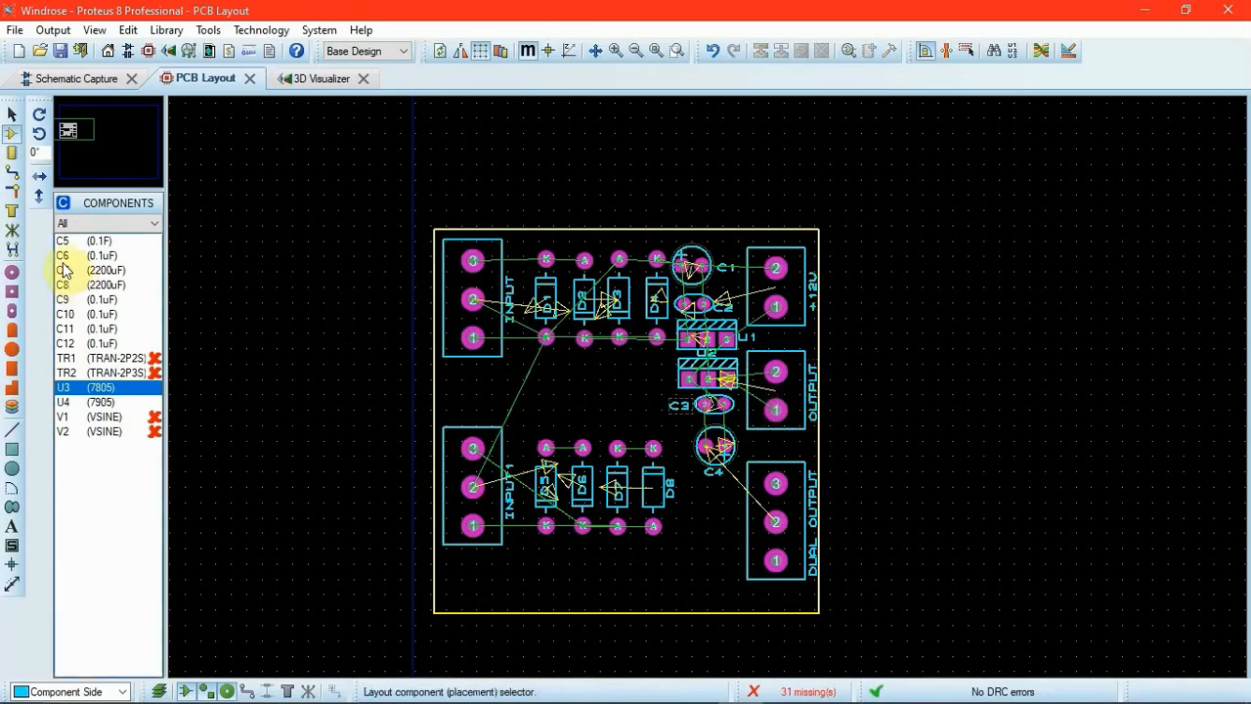
# Check C5 and C6 in the schematic, then place capacitor C5 rotated 180° beside U2, on its left.
pyautogui.click(83, 243)
pyautogui.click(103, 76)
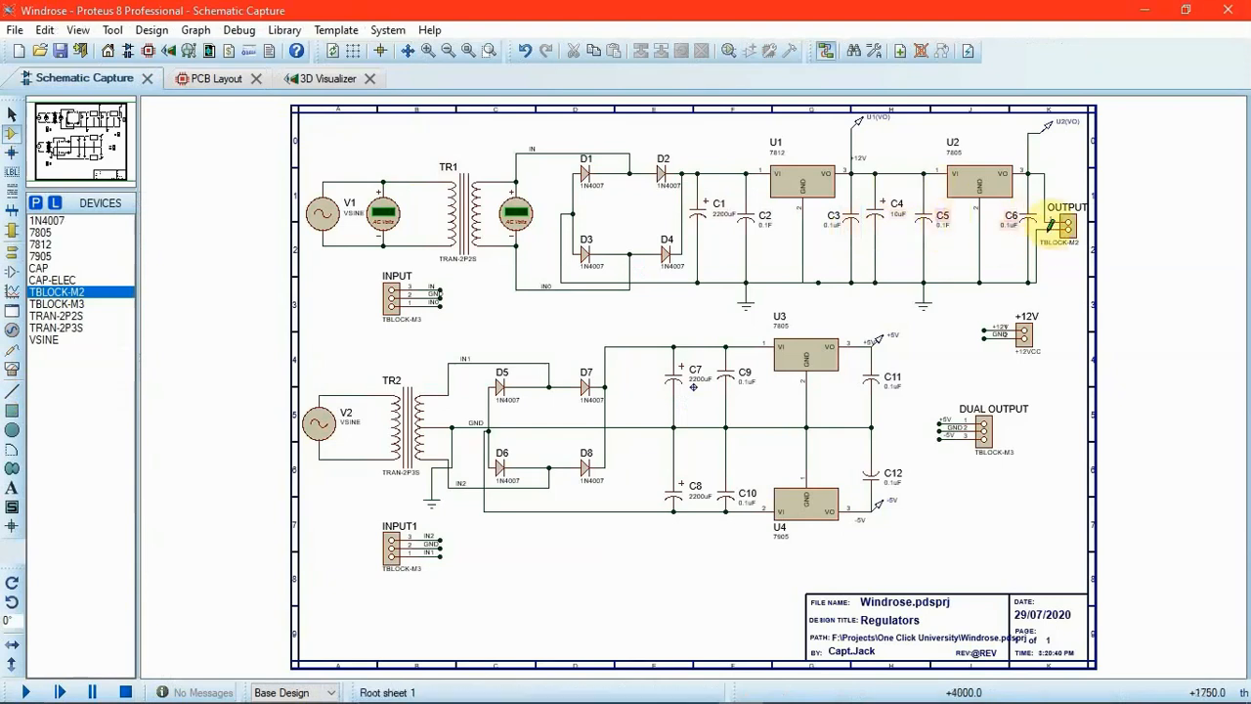
pyautogui.click(228, 86)
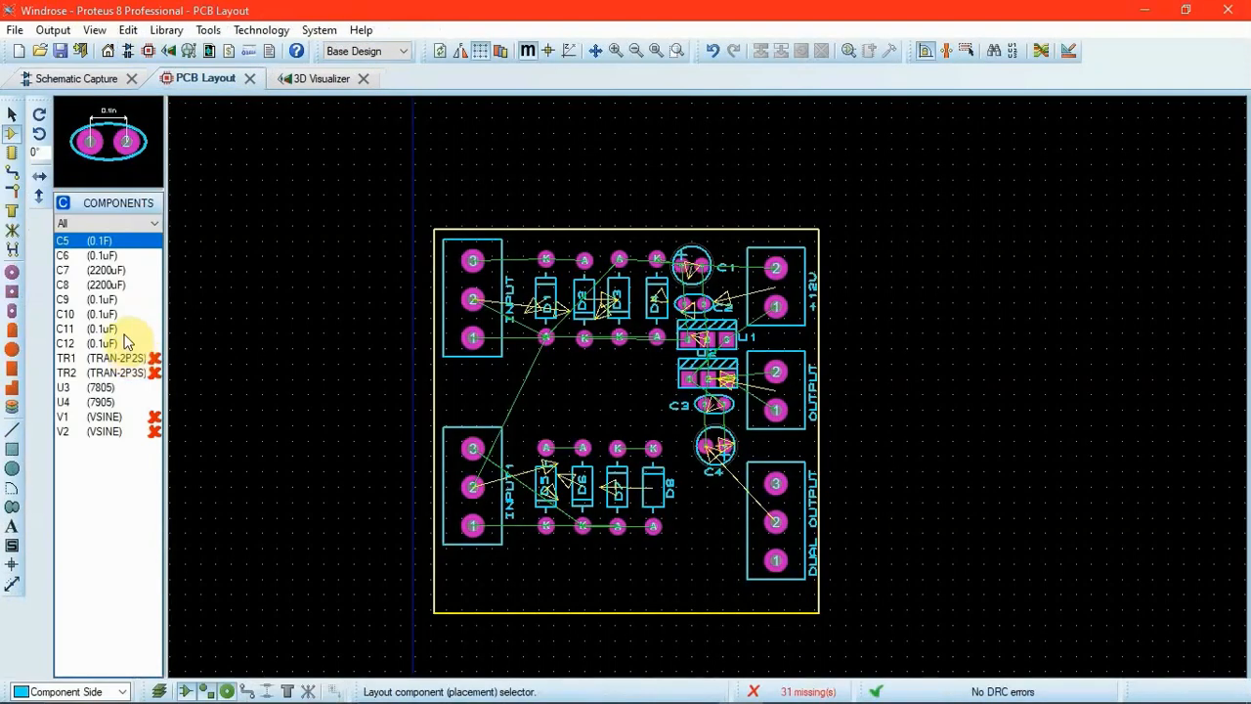
pyautogui.click(594, 374)
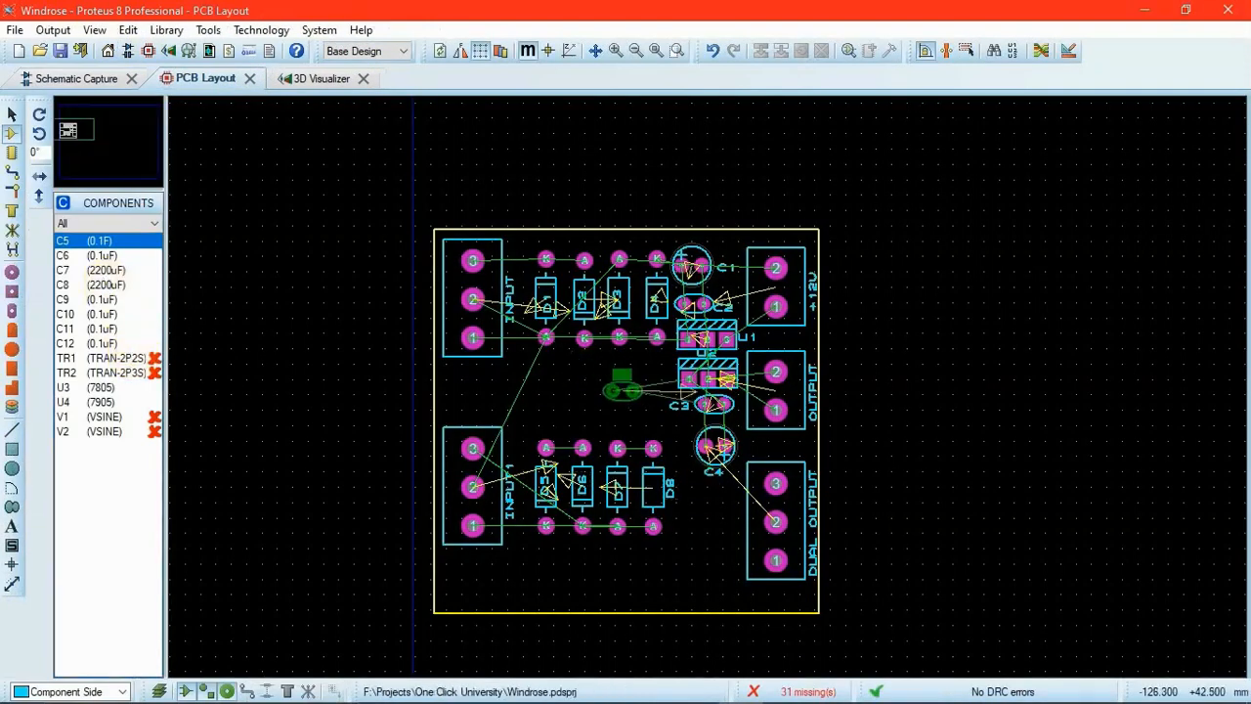
pyautogui.press('KP_Add')
pyautogui.press('KP_Add')
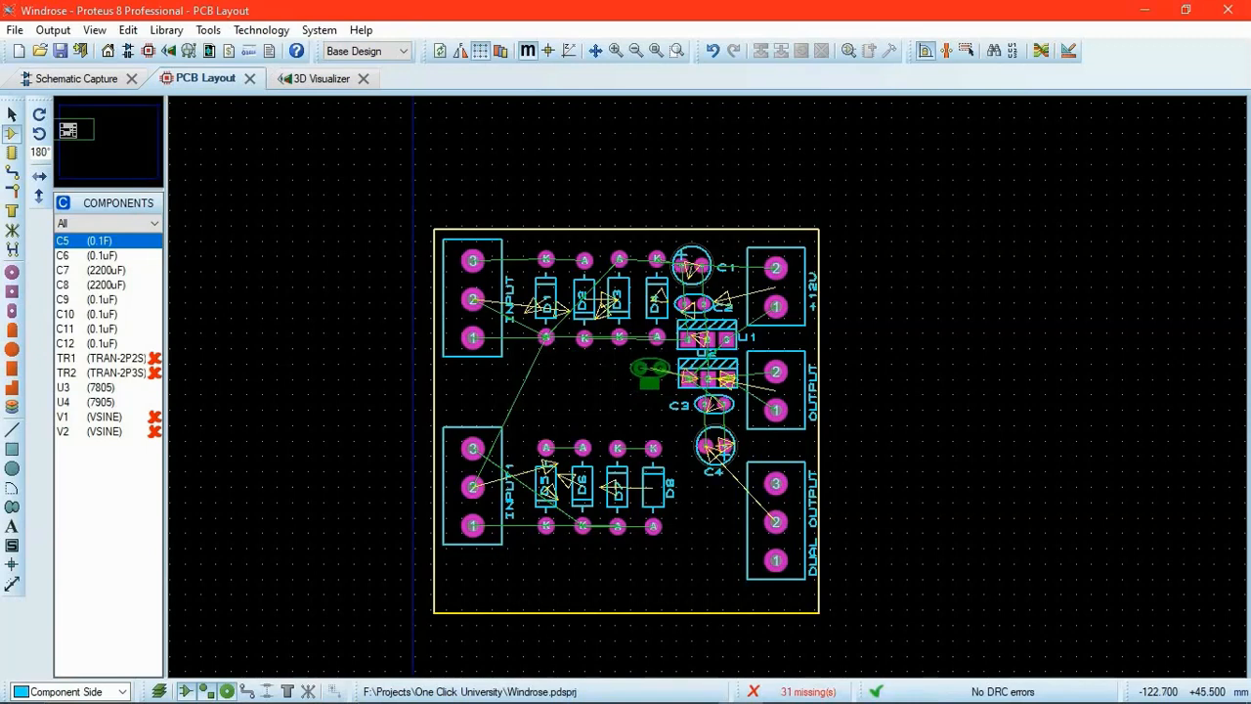
pyautogui.click(648, 370)
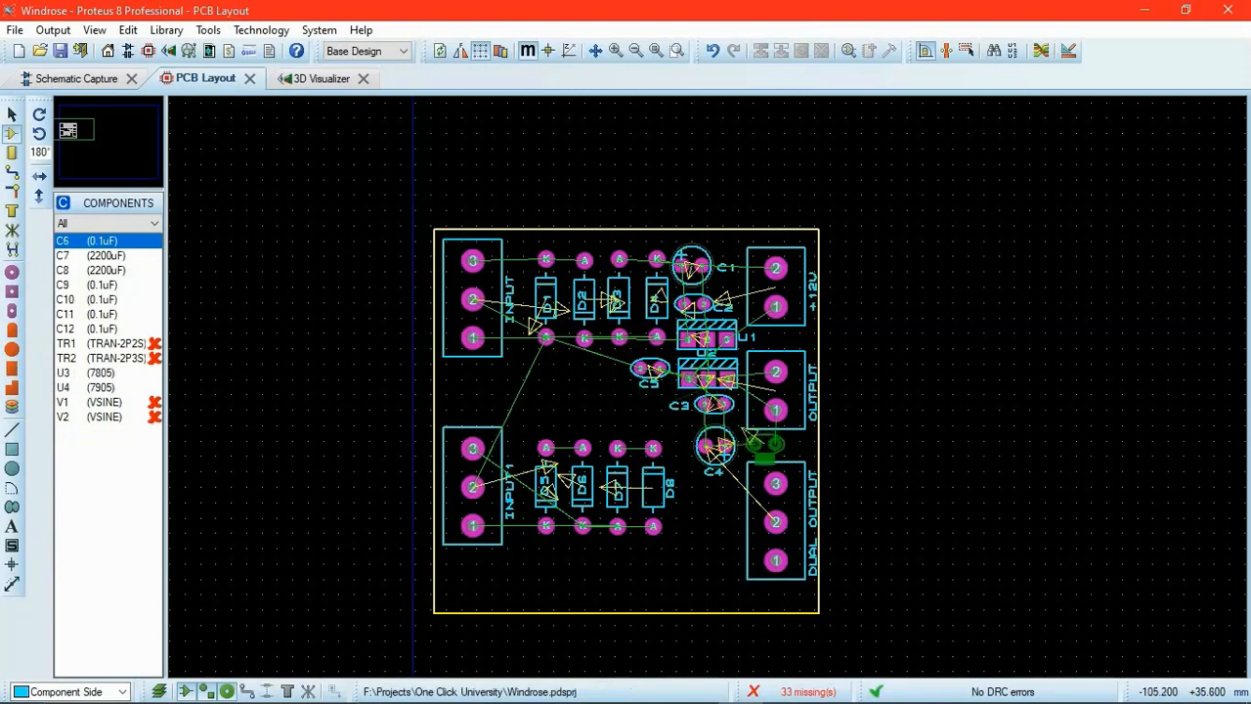
# Place capacitor C6 rotated 180° between the OUTPUT and DUAL OUTPUT connectors and move its name label to the right of its body.
pyautogui.click(769, 450)
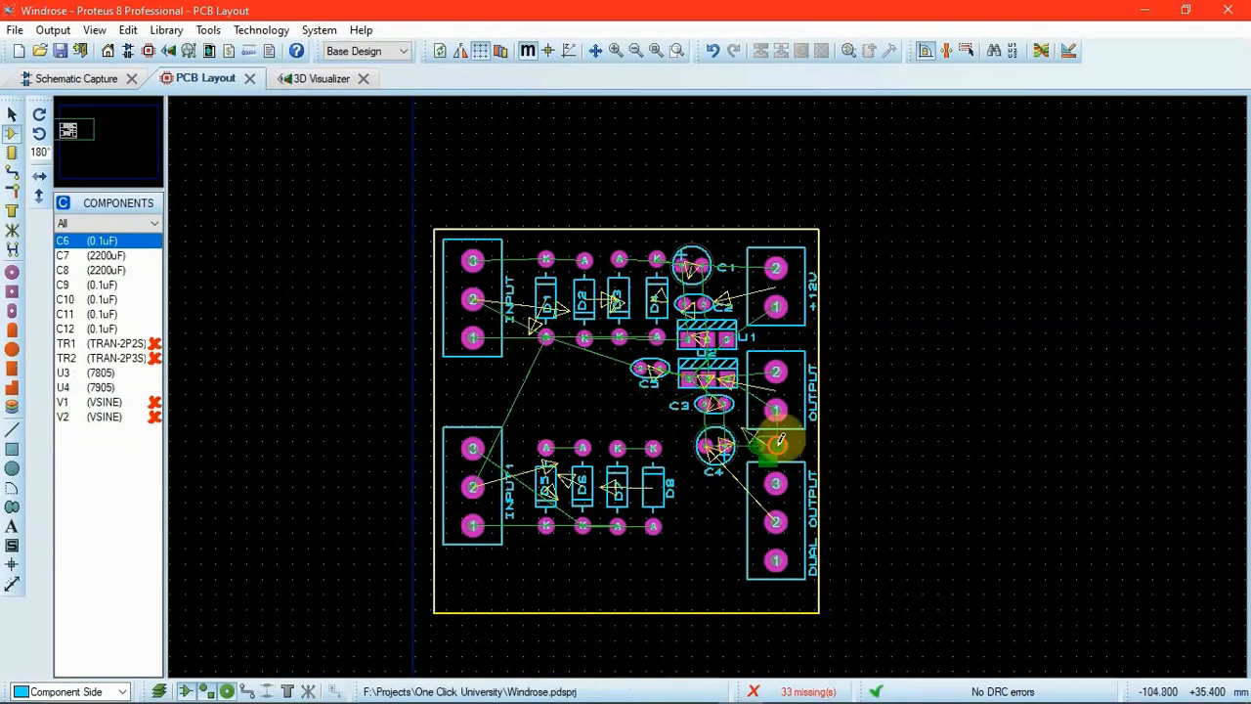
pyautogui.moveTo(771, 462); pyautogui.dragTo(807, 450)
pyautogui.click(855, 398)
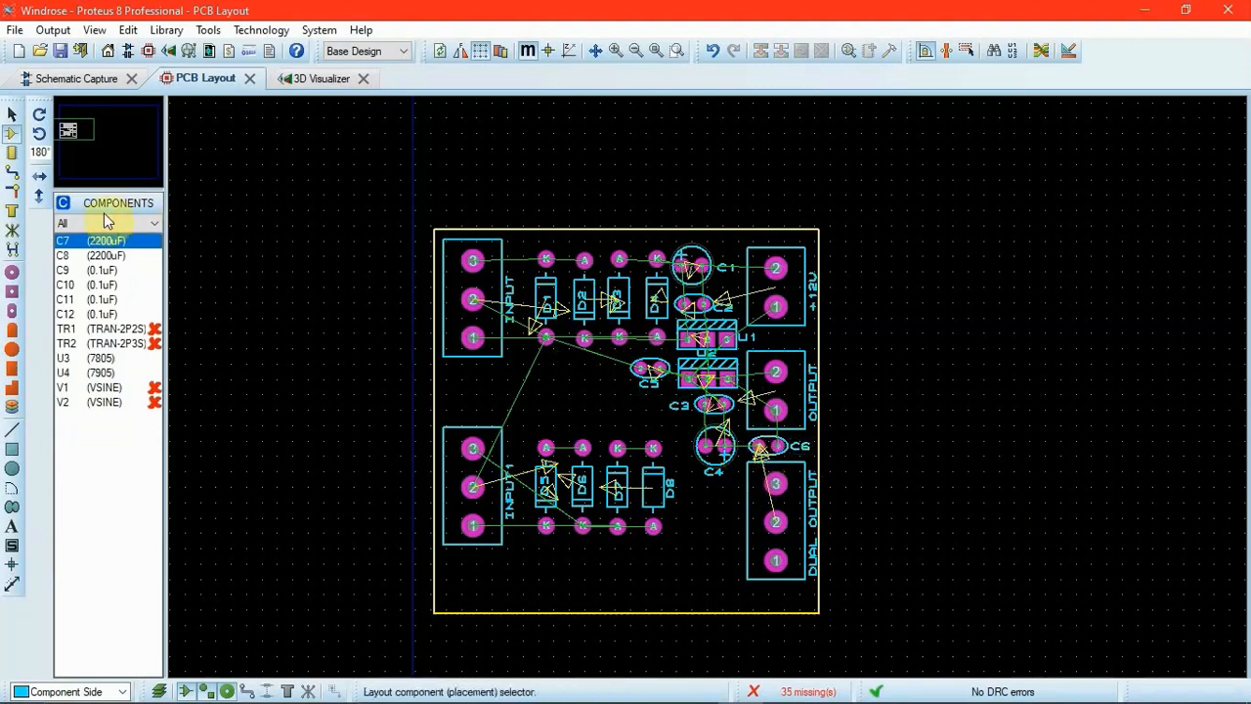
# Check the dual-supply stage in the schematic, then place regulator U3 (7805) at 0° near the board's lower edge, left of DUAL OUTPUT.
pyautogui.click(144, 82)
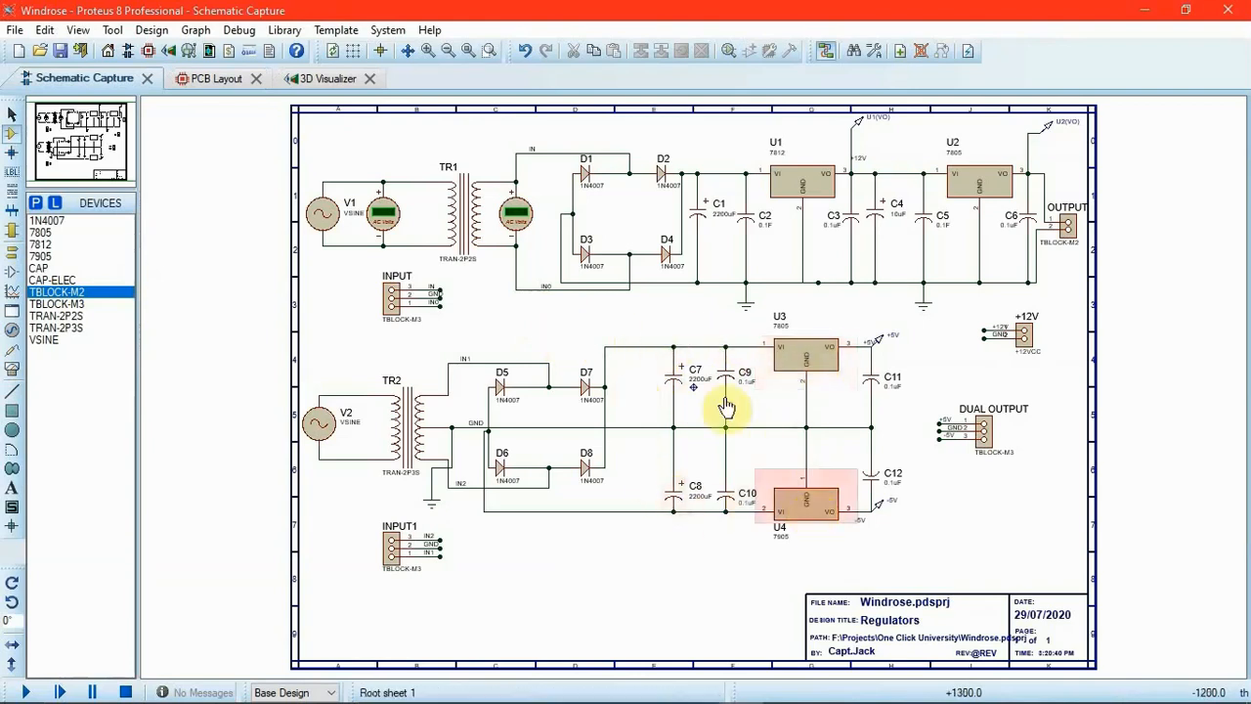
pyautogui.click(204, 85)
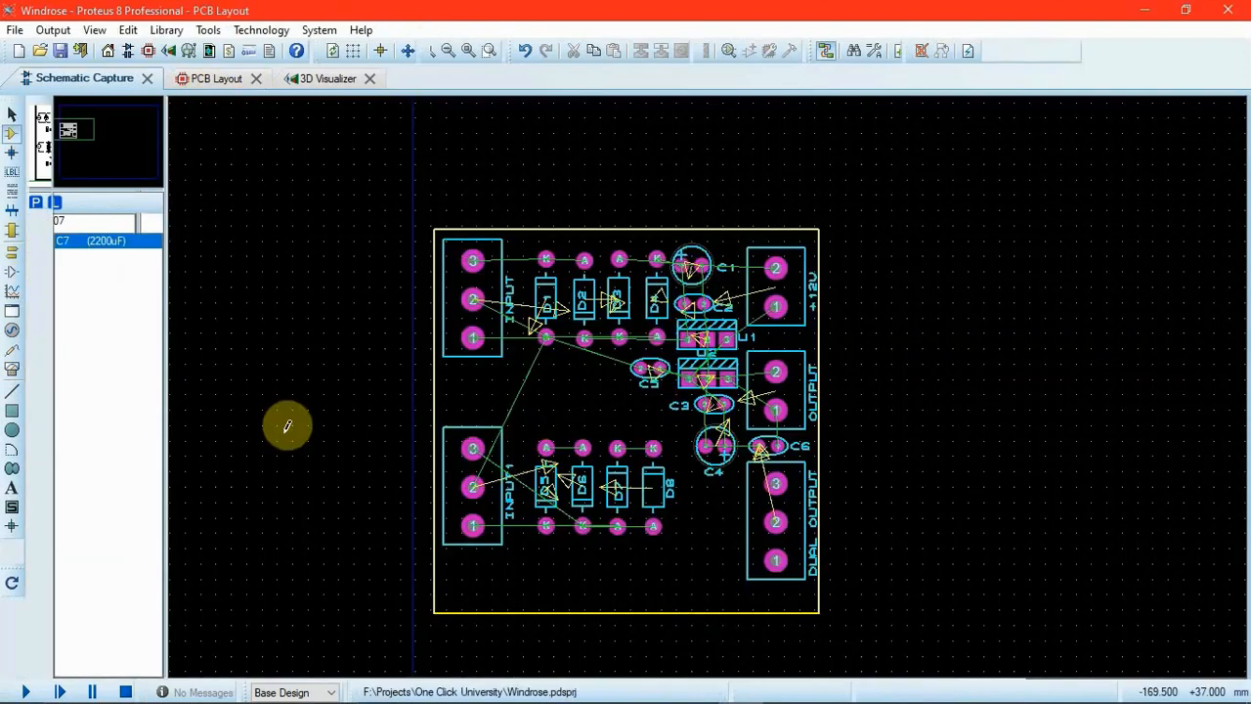
pyautogui.click(90, 361)
pyautogui.click(553, 582)
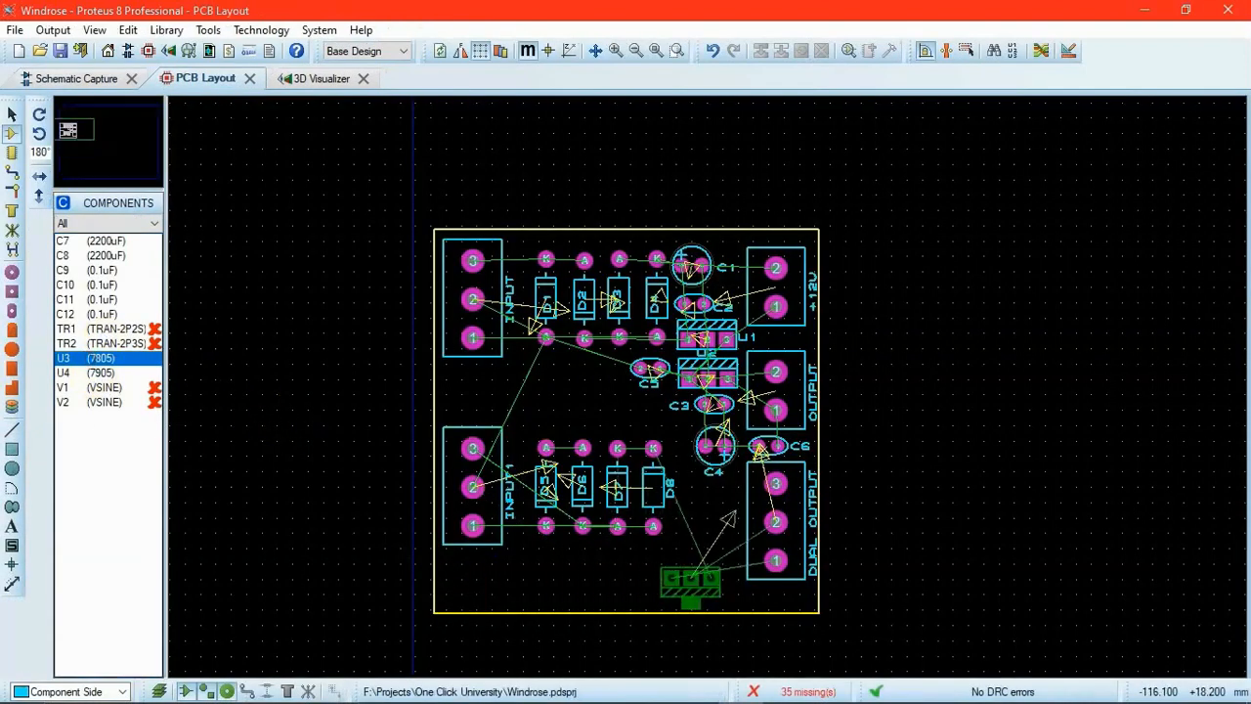
pyautogui.press('+')
pyautogui.press('+')
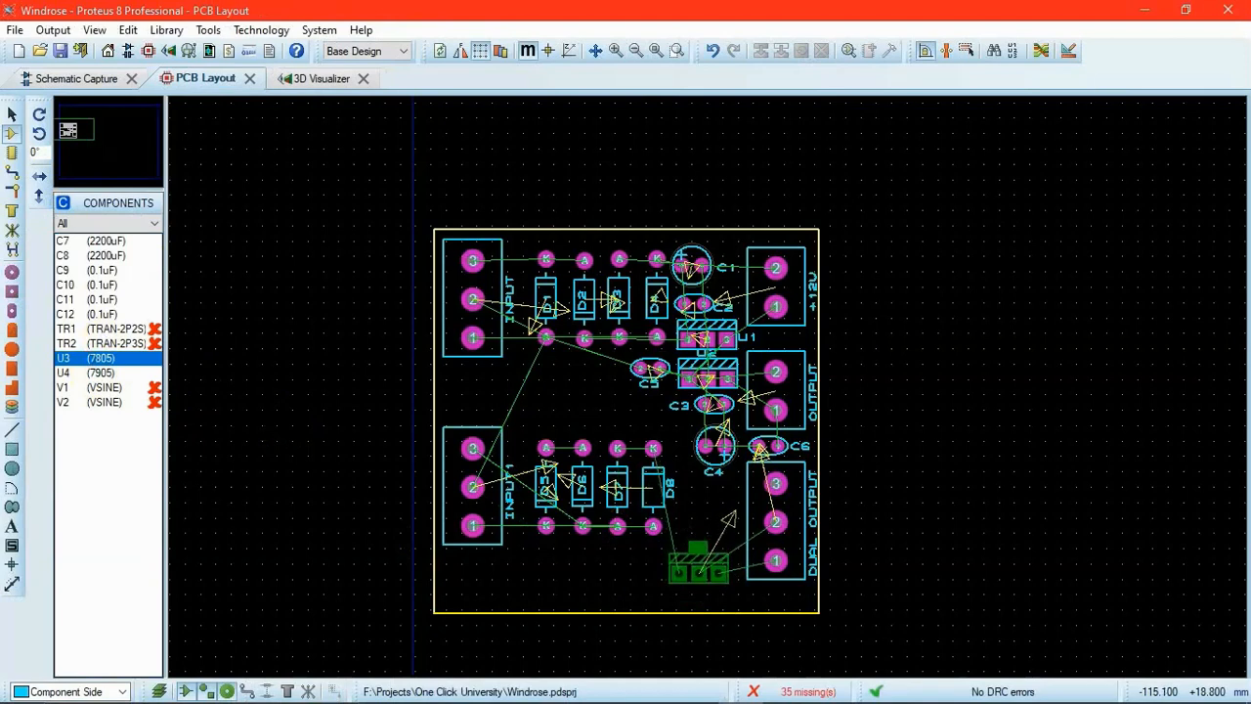
pyautogui.click(698, 567)
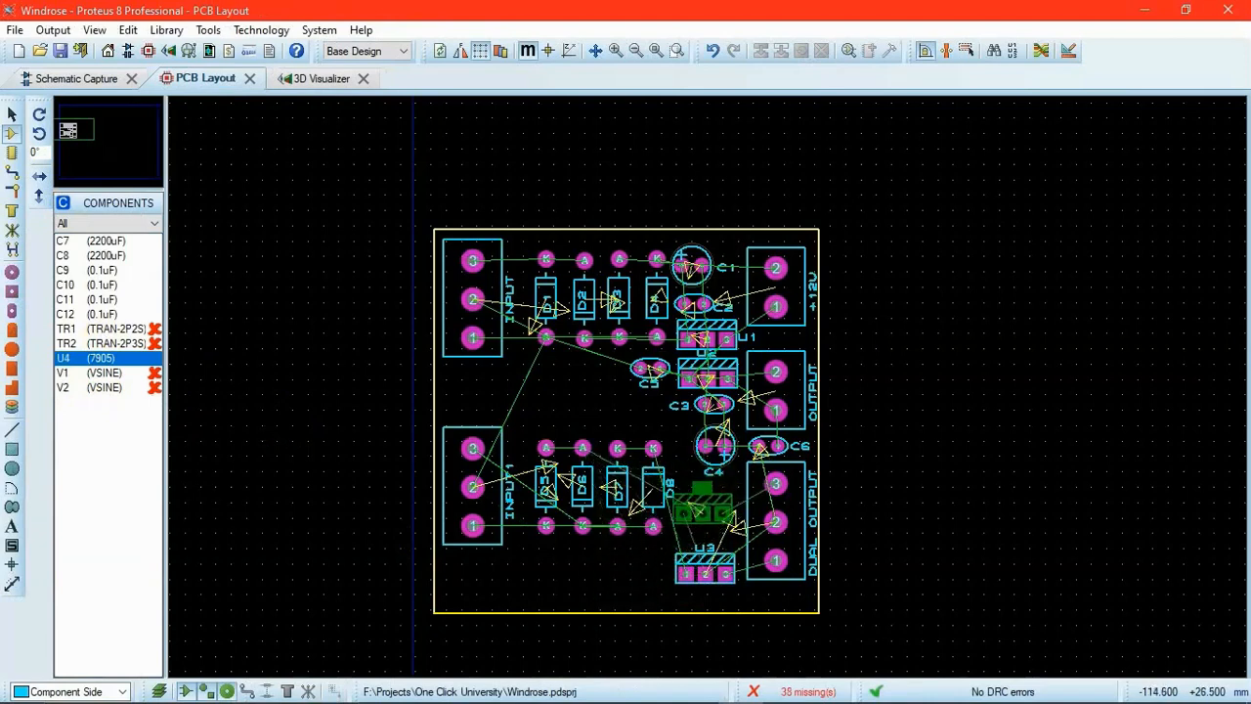
# Move C4 to just below C5 and put the name labels of C4 and C5 to the left of their bodies.
pyautogui.rightClick(705, 505)
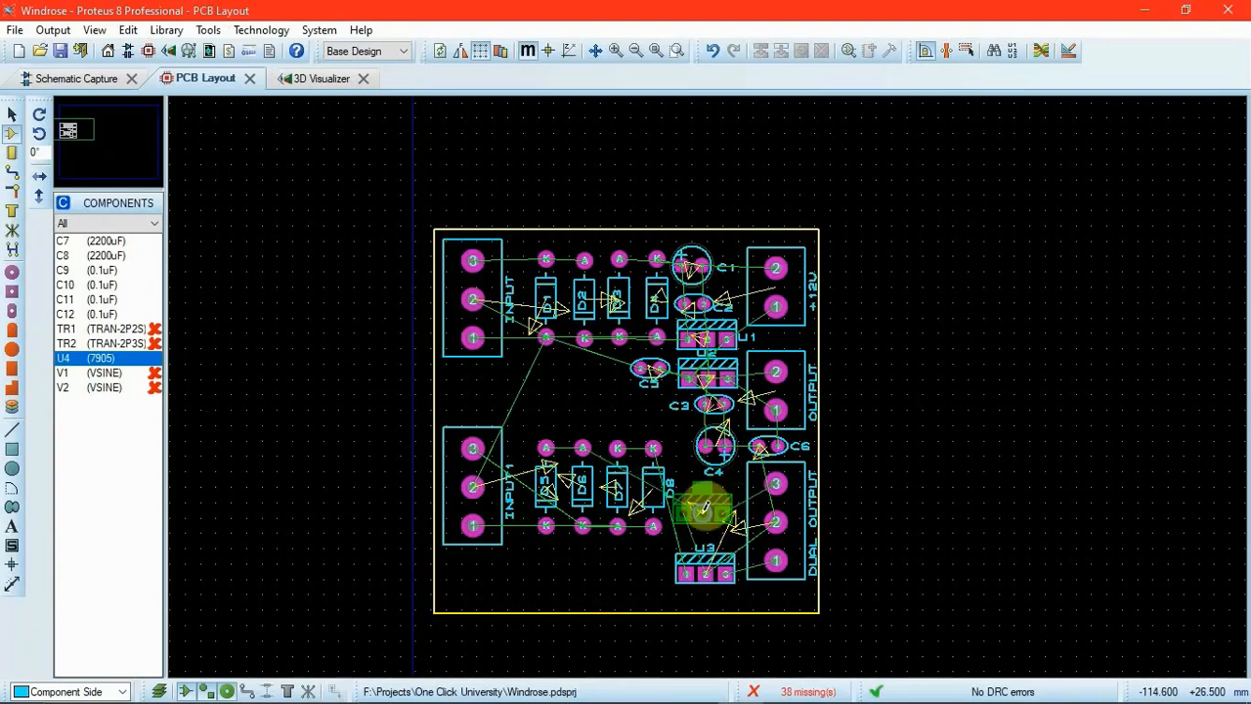
pyautogui.click(703, 447)
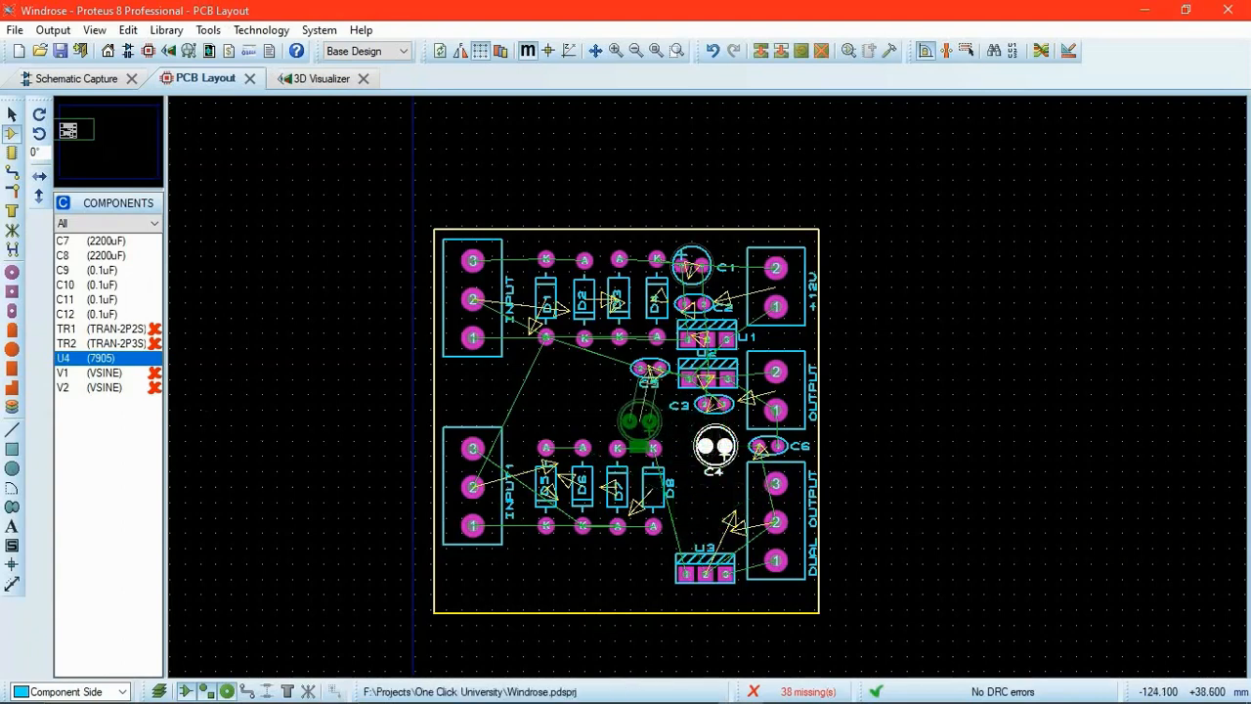
pyautogui.moveTo(645, 414); pyautogui.dragTo(618, 366)
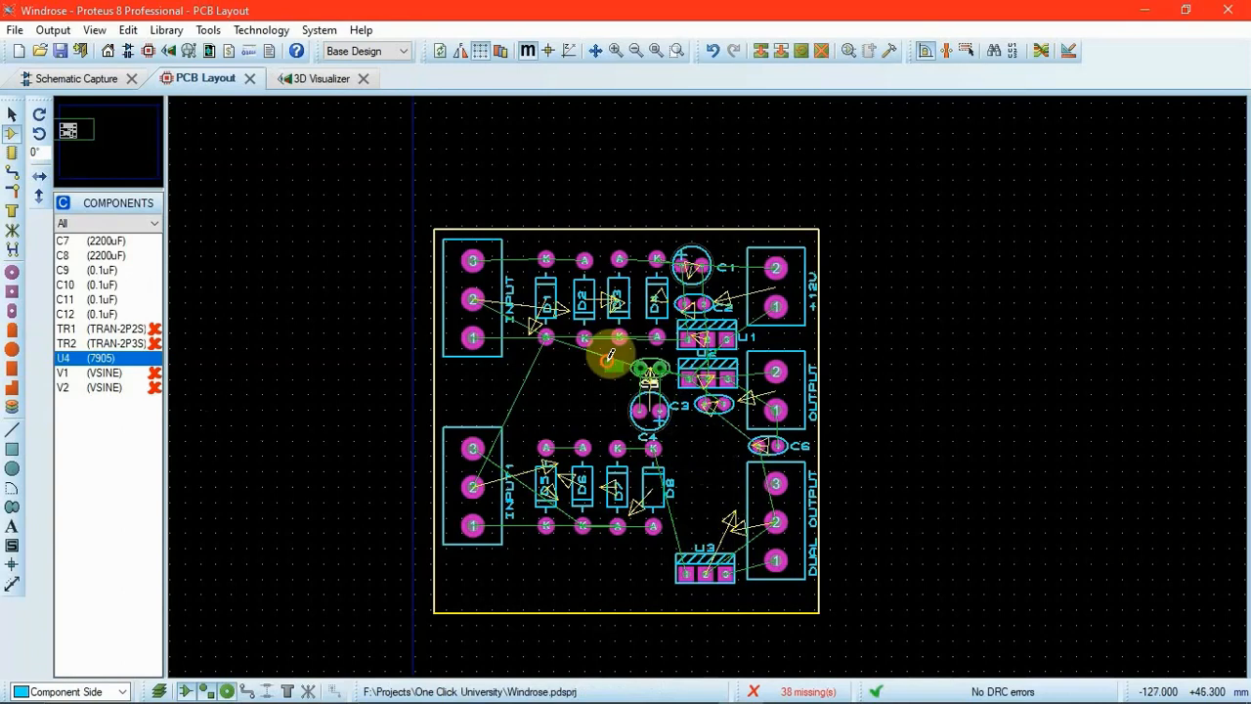
pyautogui.click(645, 412)
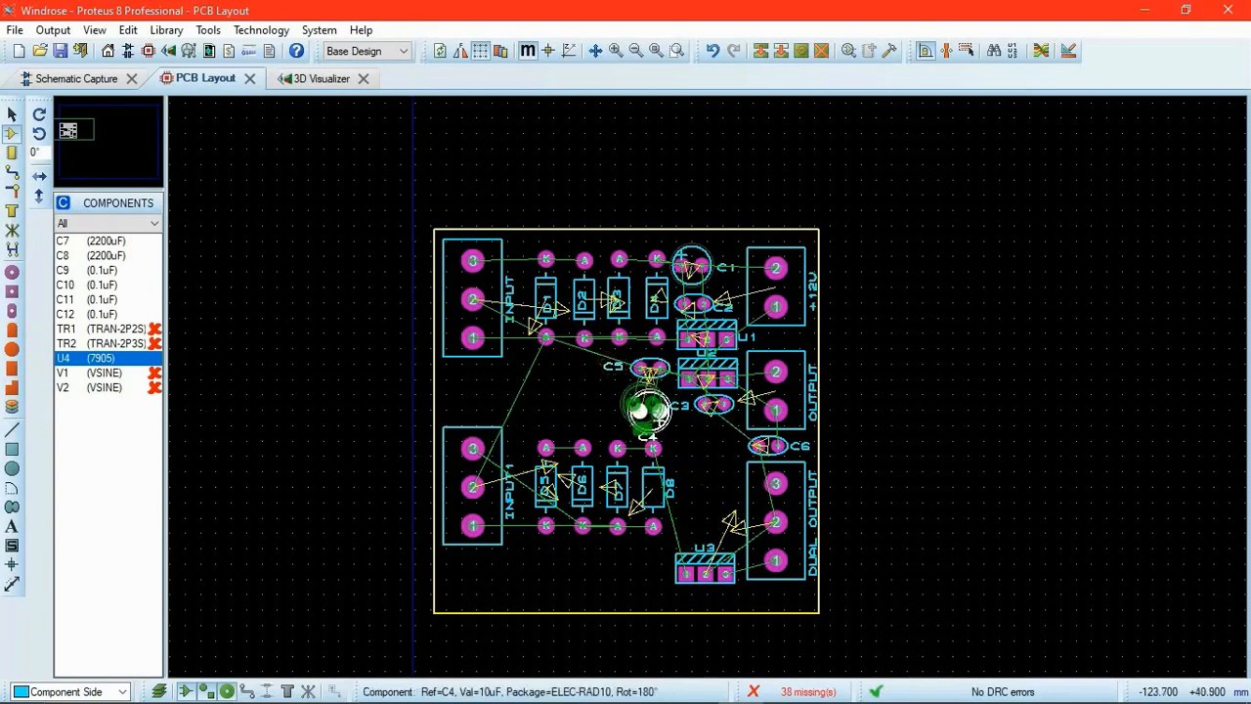
pyautogui.moveTo(647, 413); pyautogui.dragTo(639, 412)
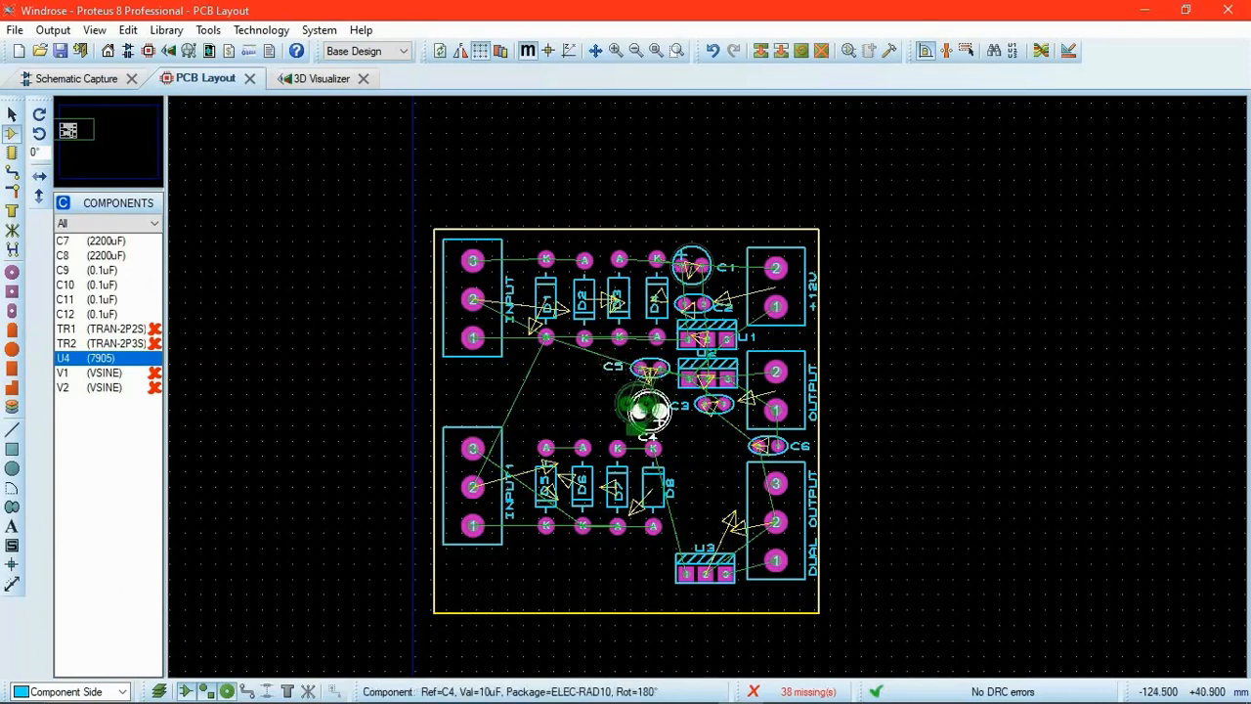
pyautogui.doubleClick(626, 418)
pyautogui.click(683, 408)
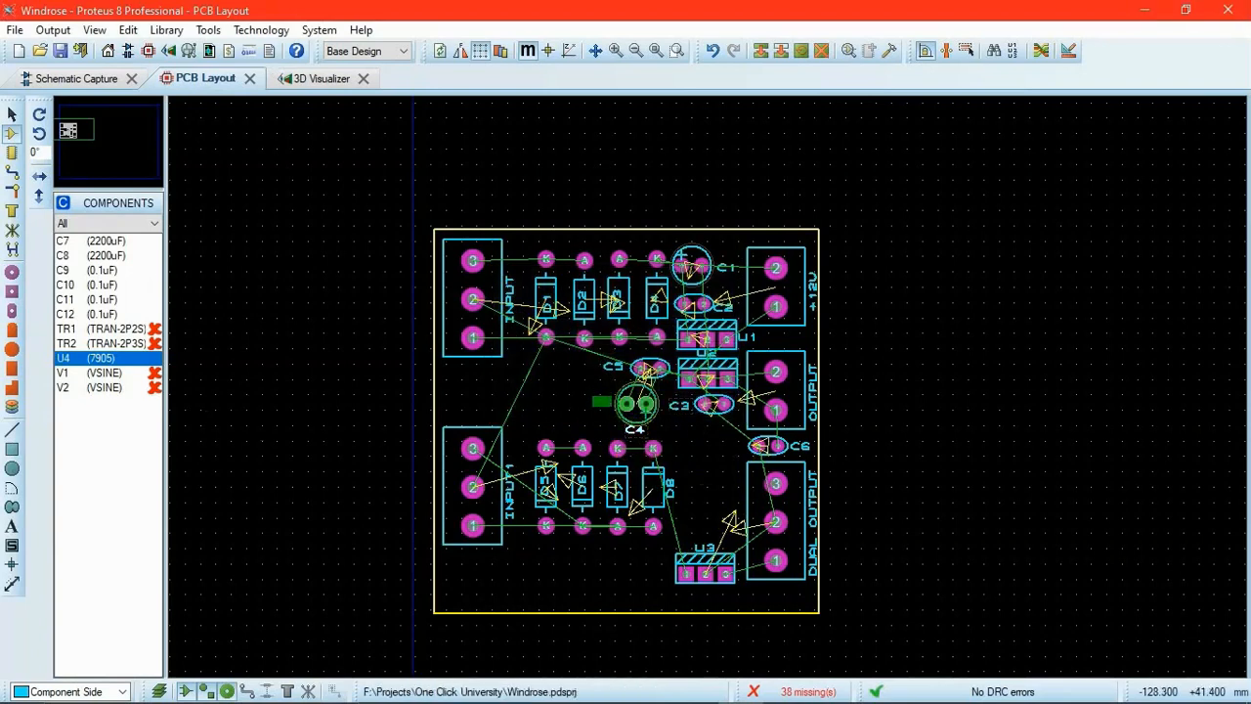
pyautogui.moveTo(602, 394); pyautogui.dragTo(601, 392)
# Place regulator U4 (7905) at 0° below C3, in the space freed by C4.
pyautogui.click(713, 478)
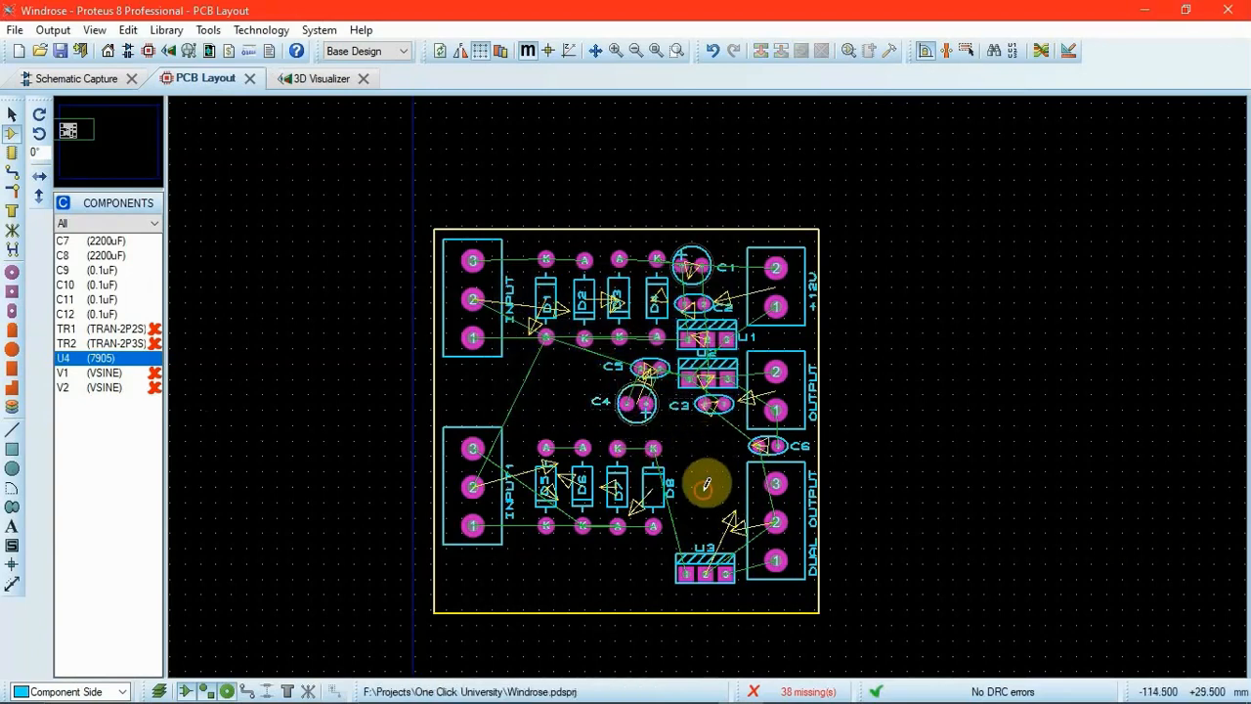
pyautogui.click(705, 484)
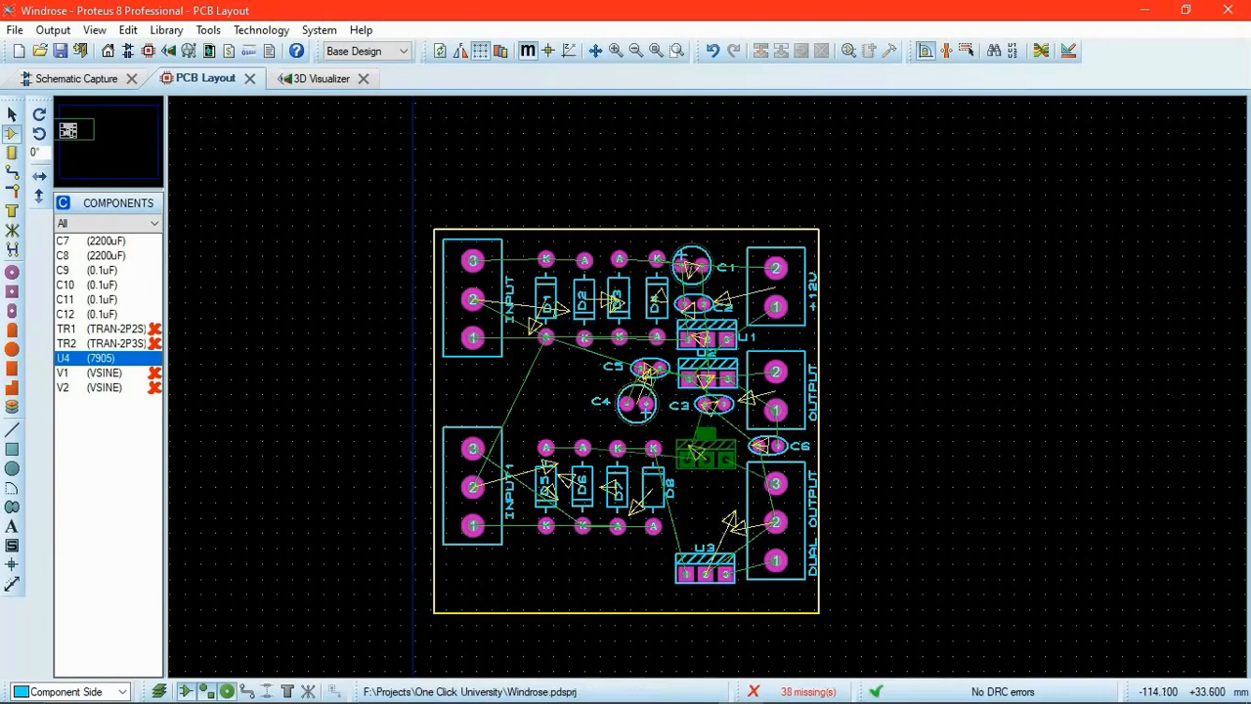
pyautogui.click(703, 459)
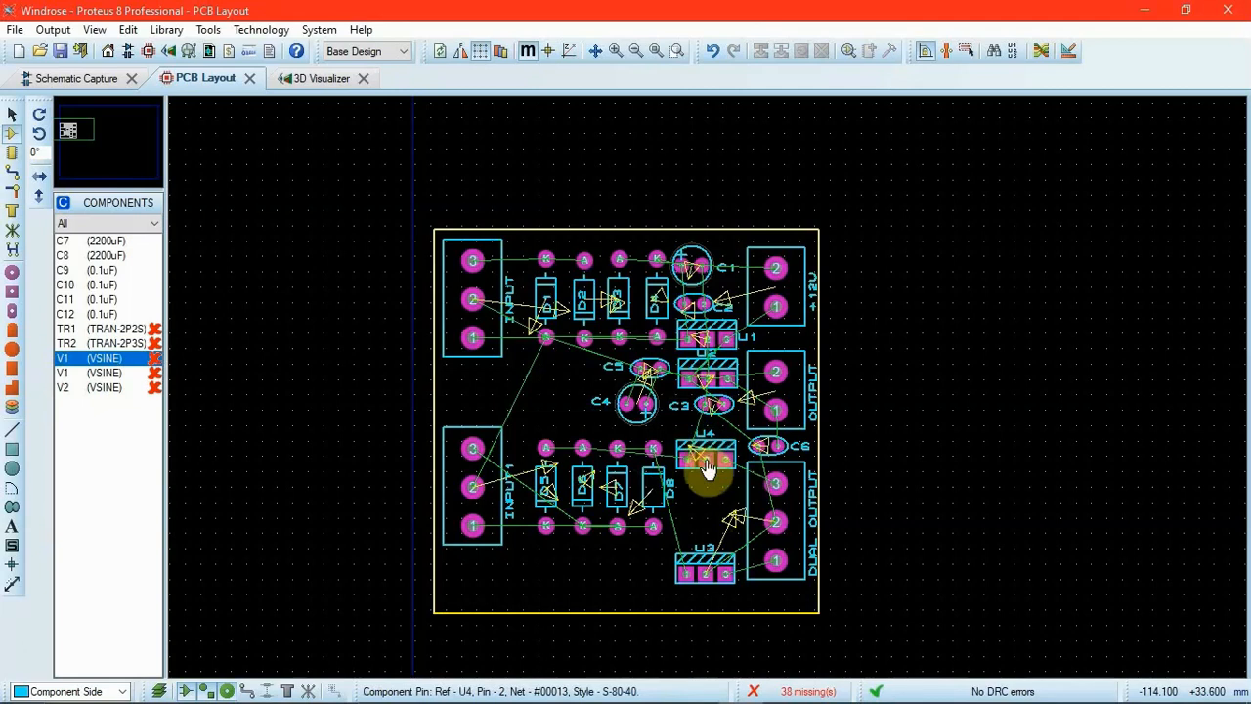
# Check the filter capacitors of the dual supply in the schematic, then place capacitor C7 (2200uF) at 0° just above U3.
pyautogui.click(88, 79)
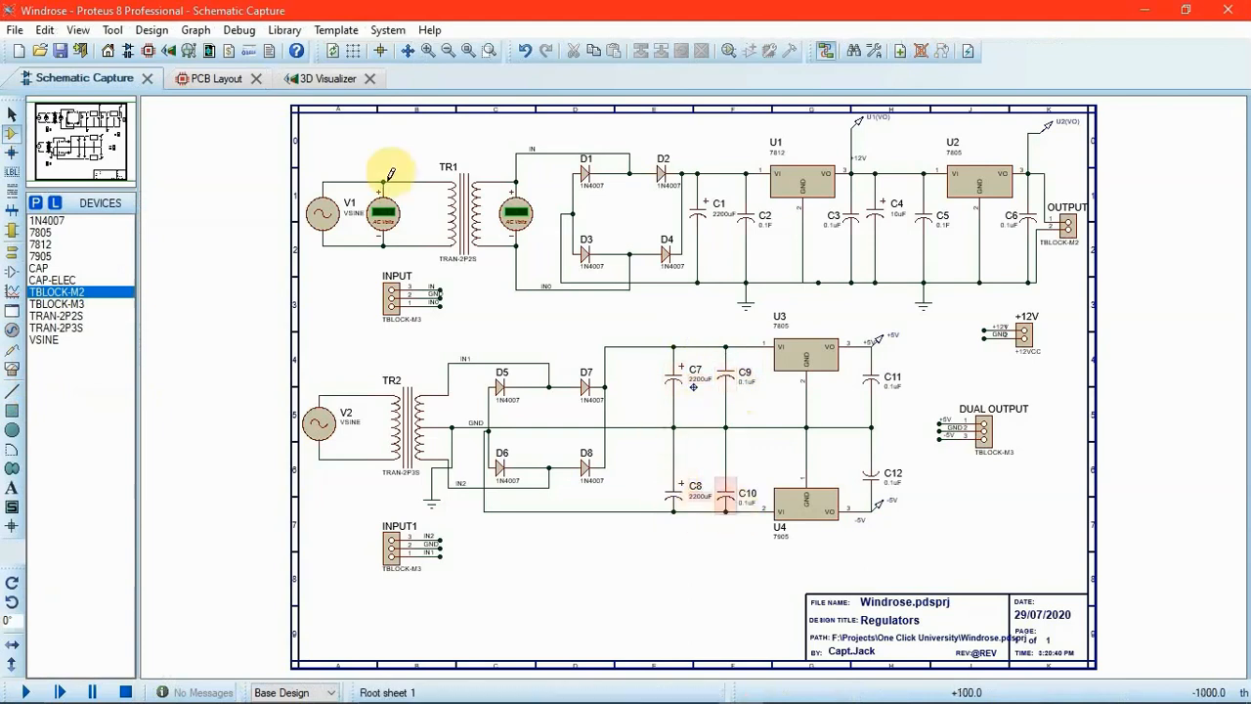
pyautogui.click(201, 80)
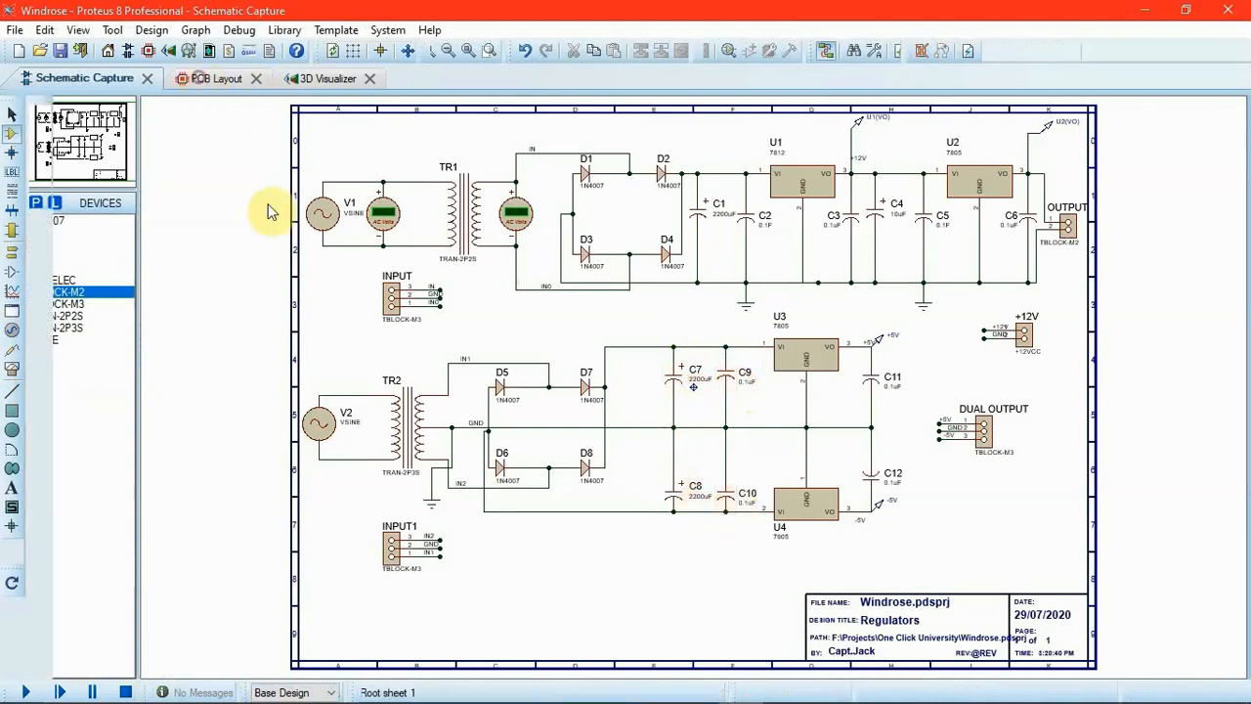
pyautogui.click(85, 240)
pyautogui.click(420, 412)
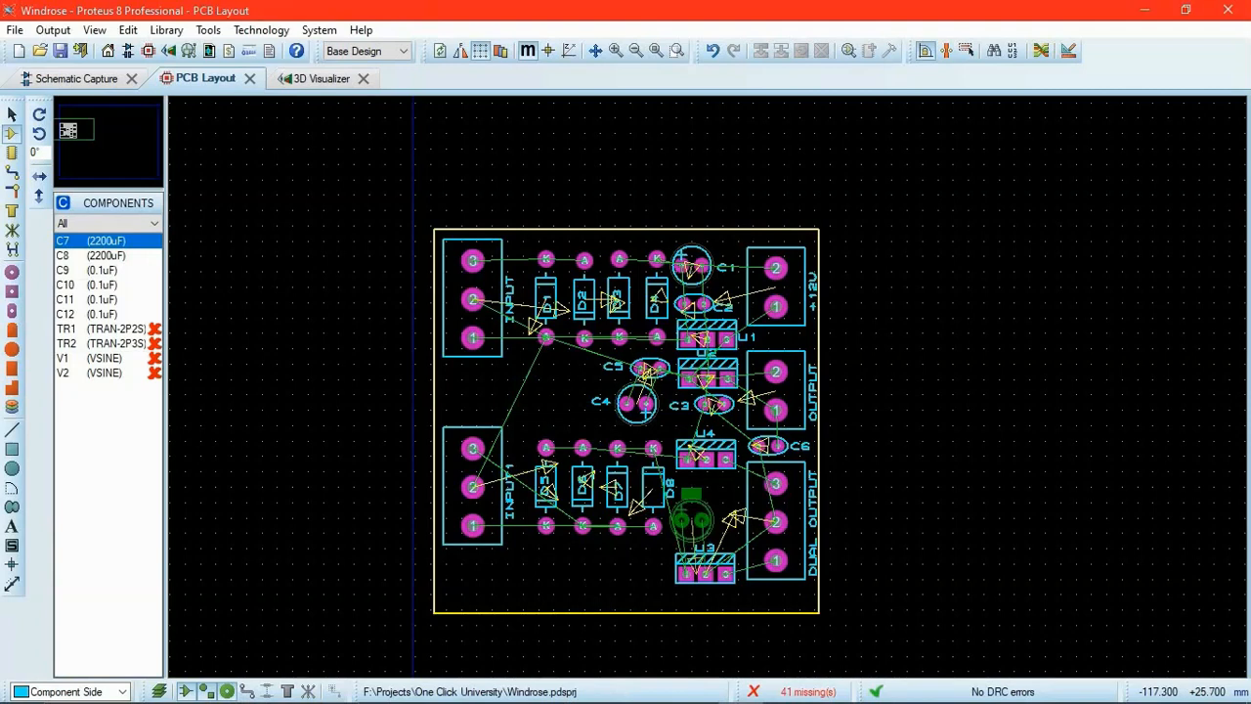
pyautogui.click(692, 520)
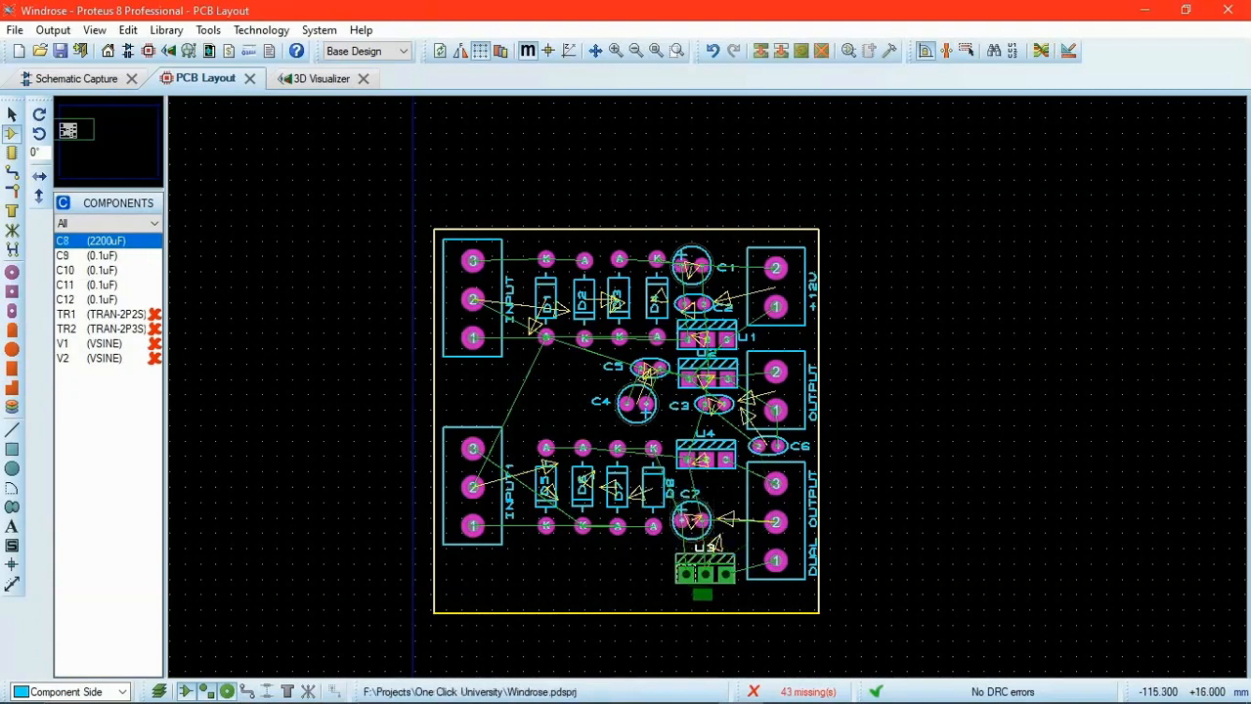
# Shift U4 slightly up, and move U3's name label below its body and C7's label to its lower left.
pyautogui.click(705, 574)
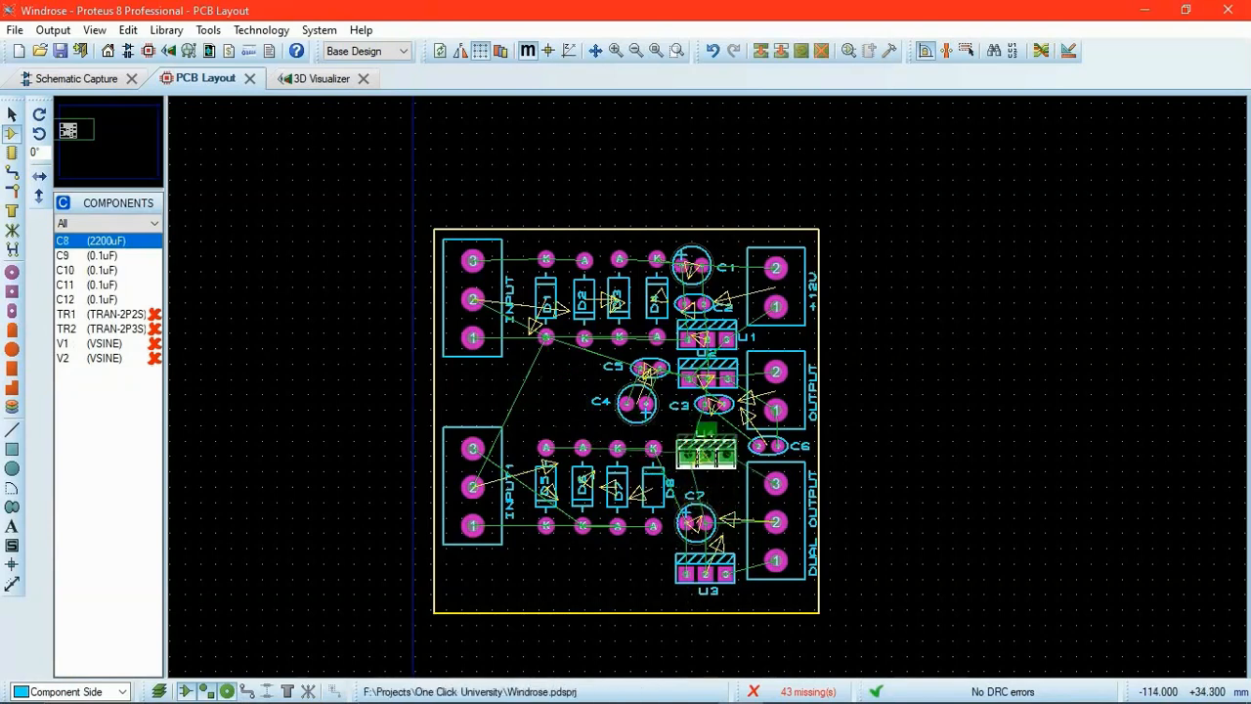
pyautogui.click(716, 474)
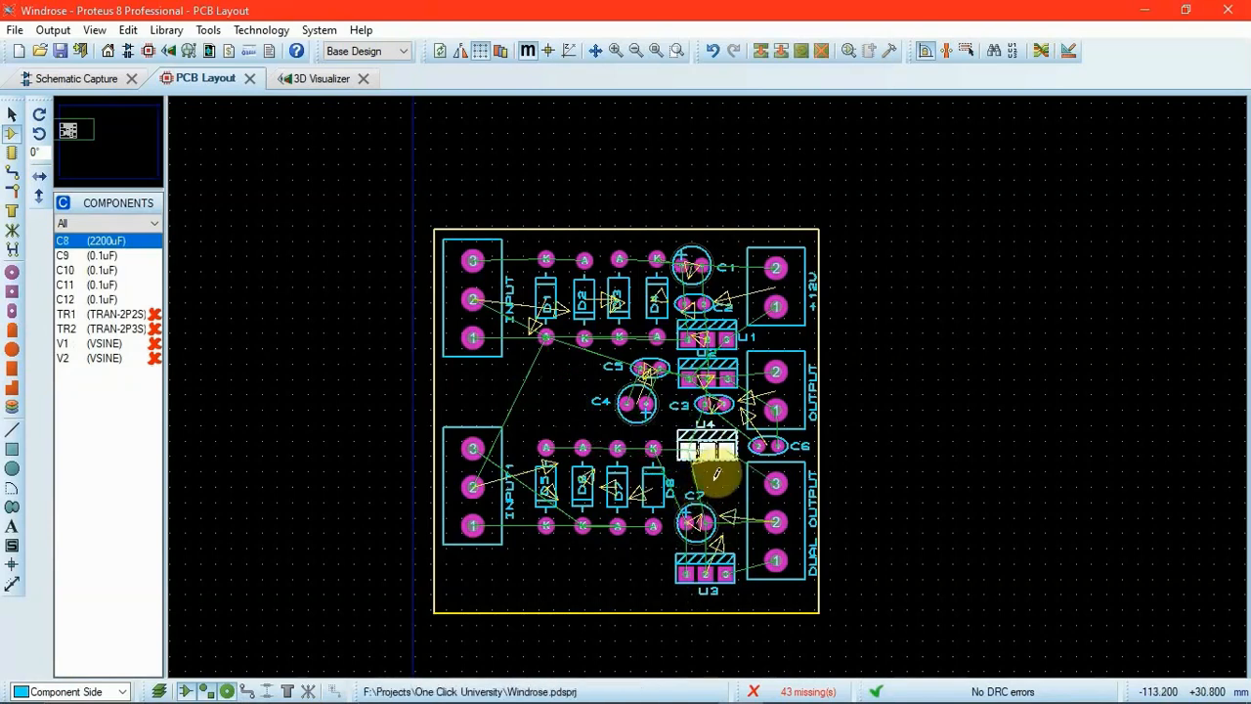
pyautogui.moveTo(701, 514); pyautogui.dragTo(667, 543)
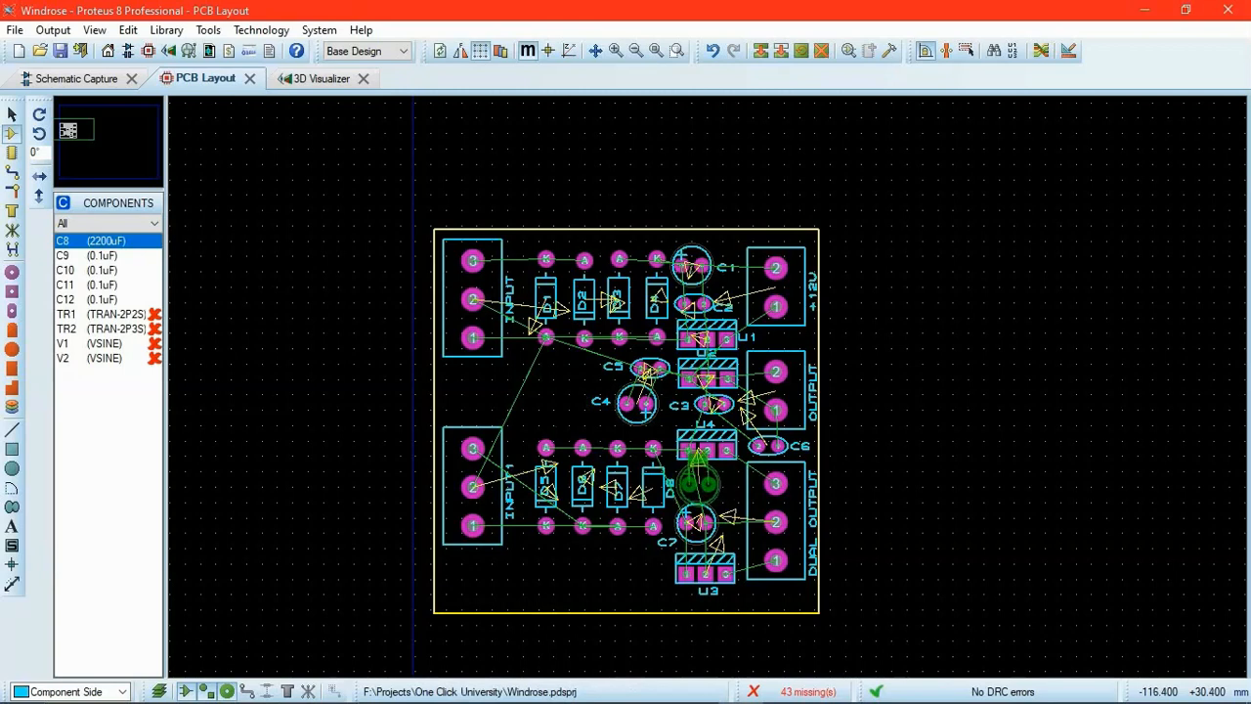
# Place capacitor C8 (2200uF) at 0° between U4 and C7 and move its name label to the right of its body.
pyautogui.click(697, 481)
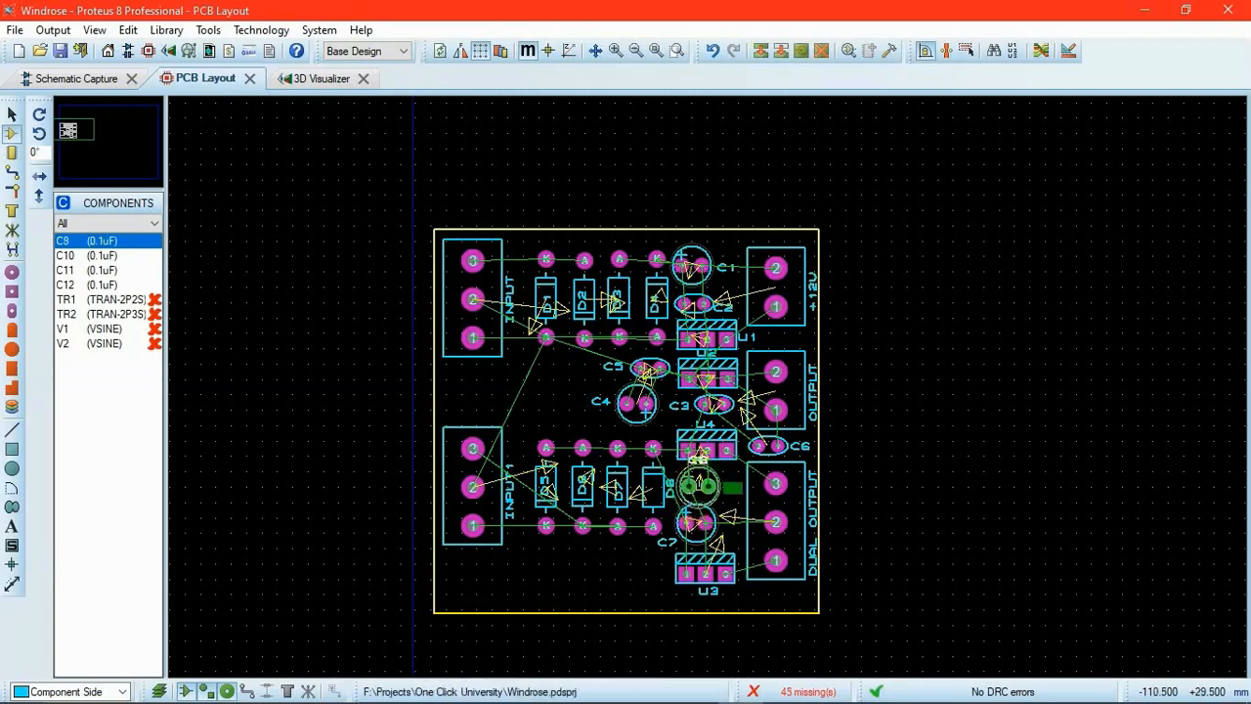
pyautogui.scroll(2, 704, 494)
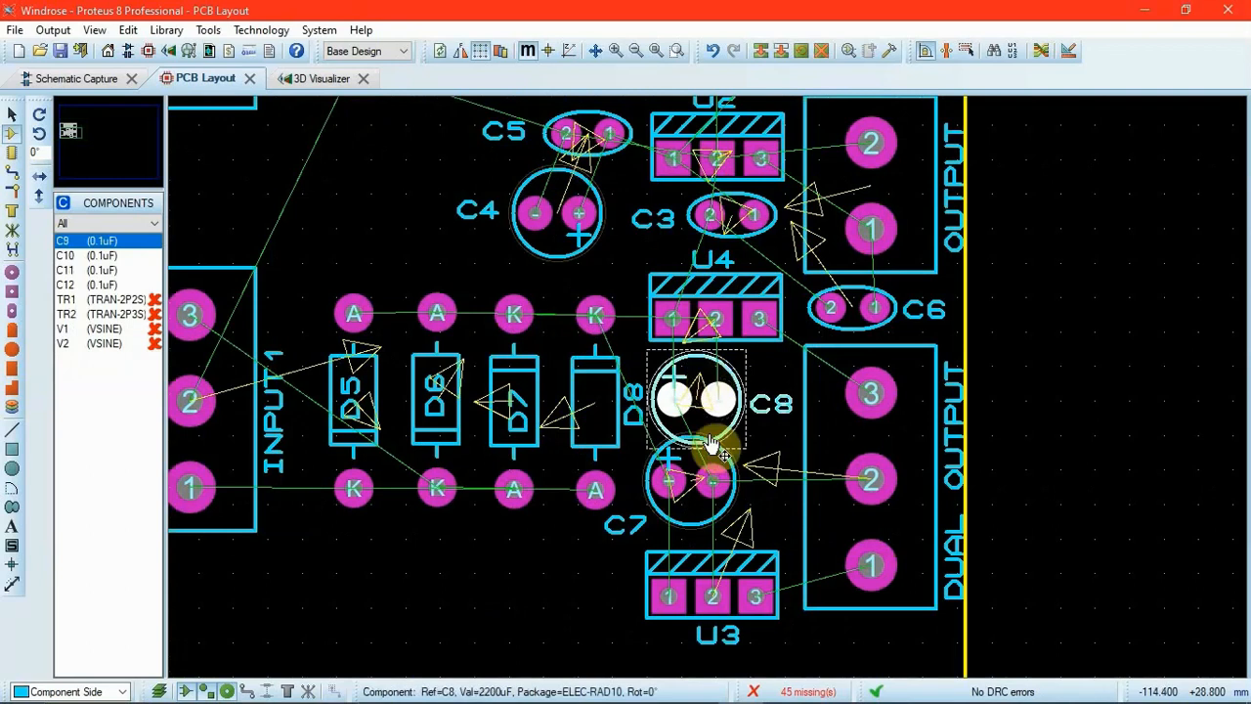
pyautogui.scroll(-2, 712, 480)
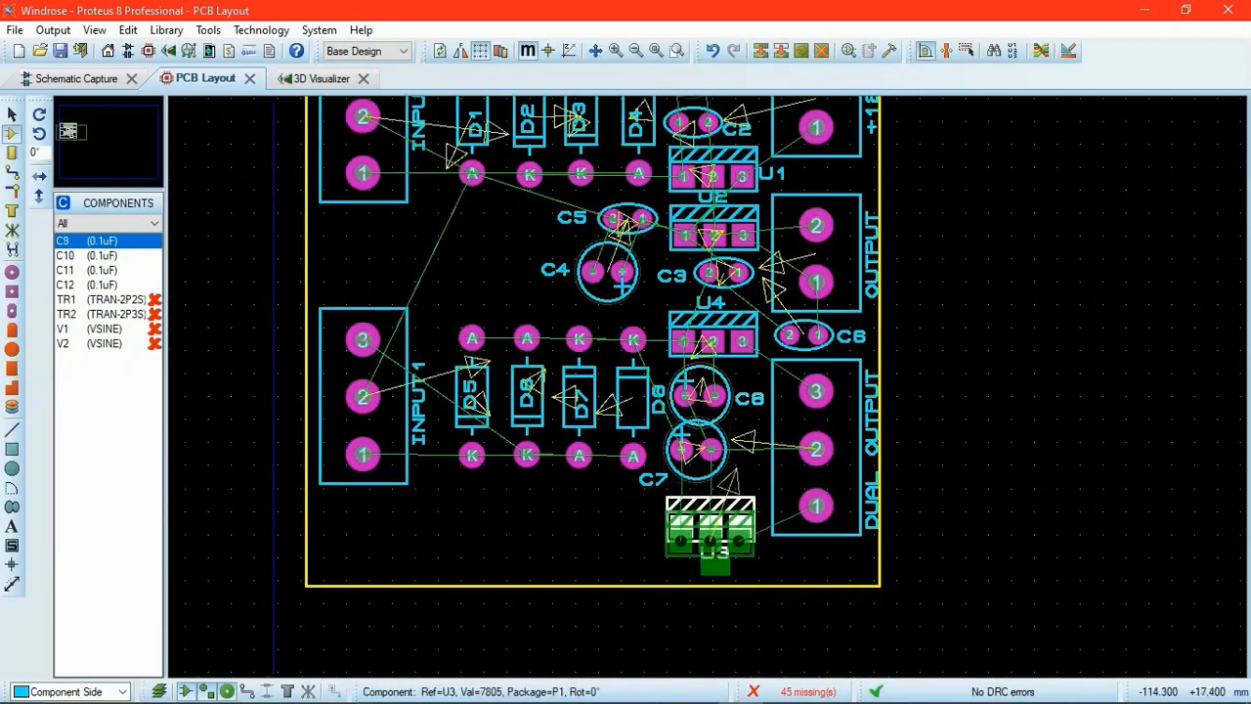
# Move U3, C7 and C8 slightly down to spread them out below U4.
pyautogui.moveTo(711, 540); pyautogui.dragTo(713, 541)
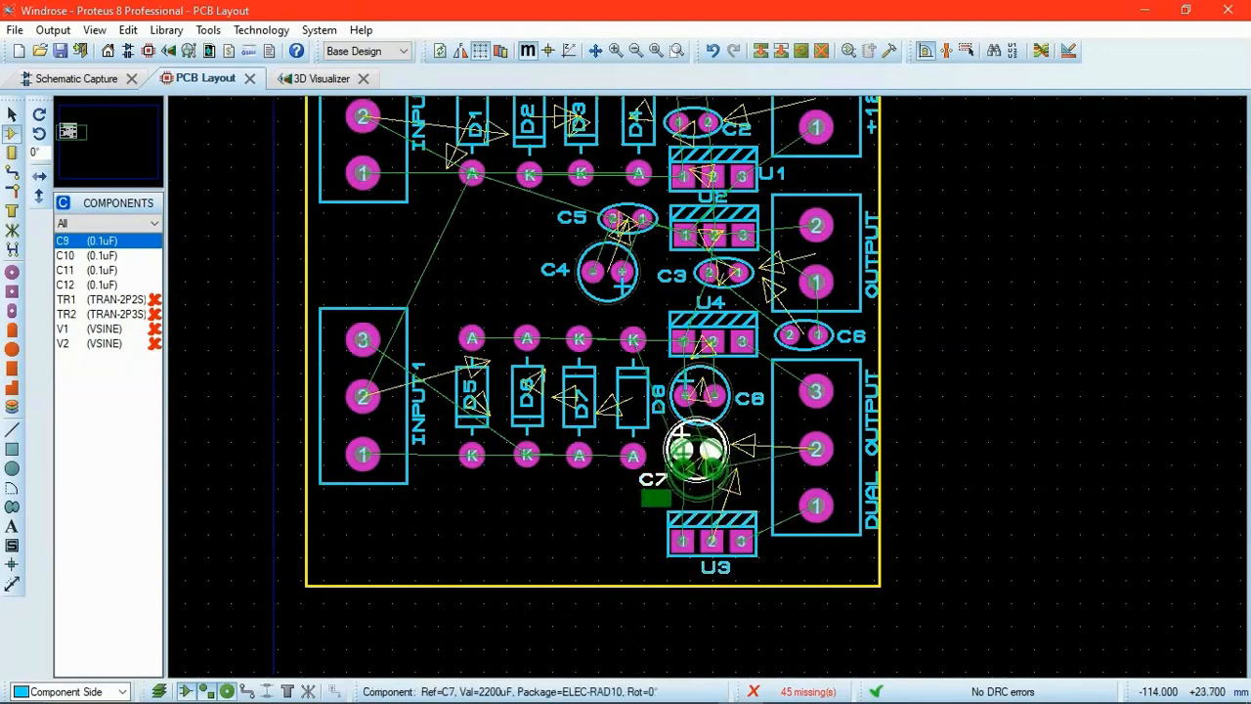
pyautogui.moveTo(697, 451); pyautogui.dragTo(697, 471)
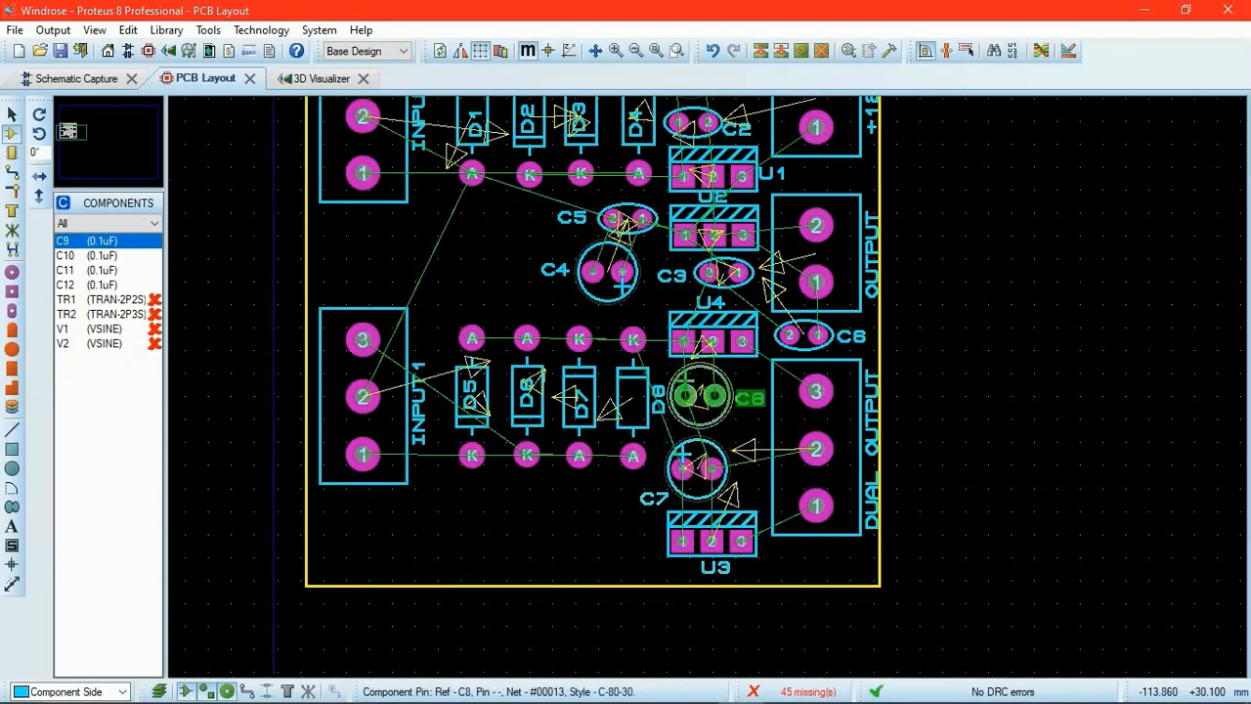
pyautogui.click(712, 395)
pyautogui.moveTo(711, 399); pyautogui.dragTo(716, 399)
# Place the 0.1uF capacitors C9 at 90° and C10 at 270° side by side between the upper diodes and C4.
pyautogui.click(919, 379)
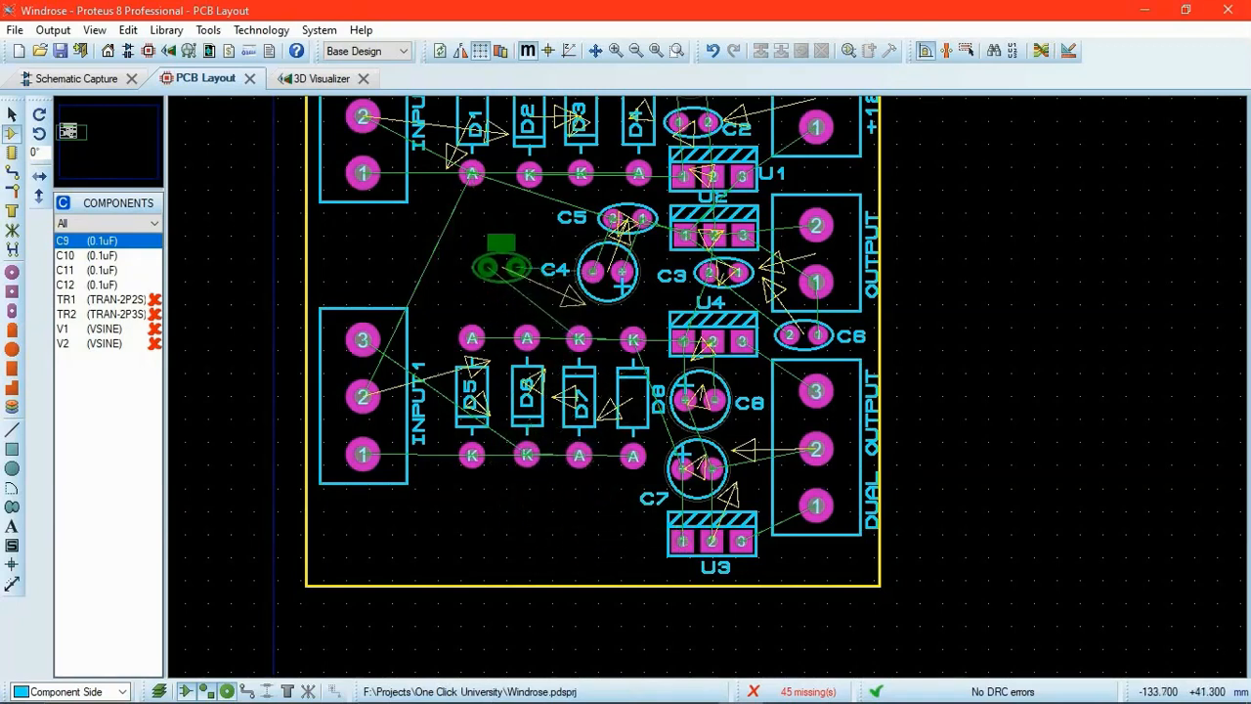
pyautogui.press('KP_Add')
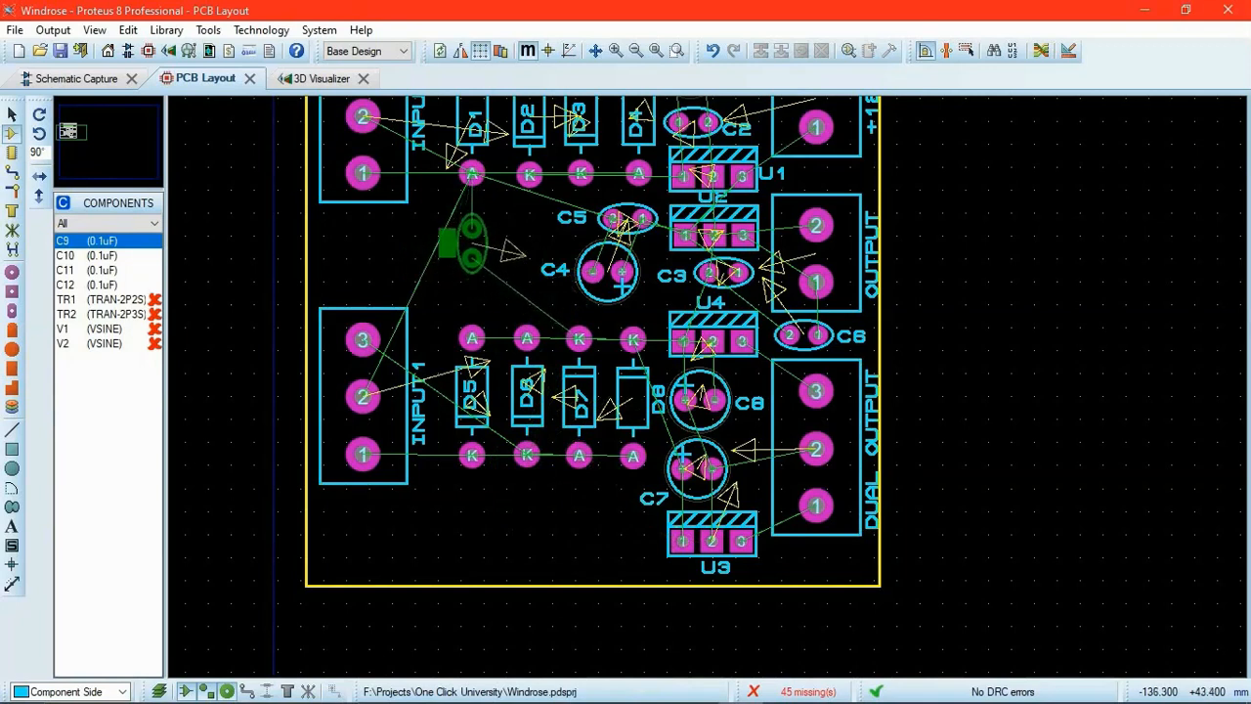
pyautogui.click(471, 240)
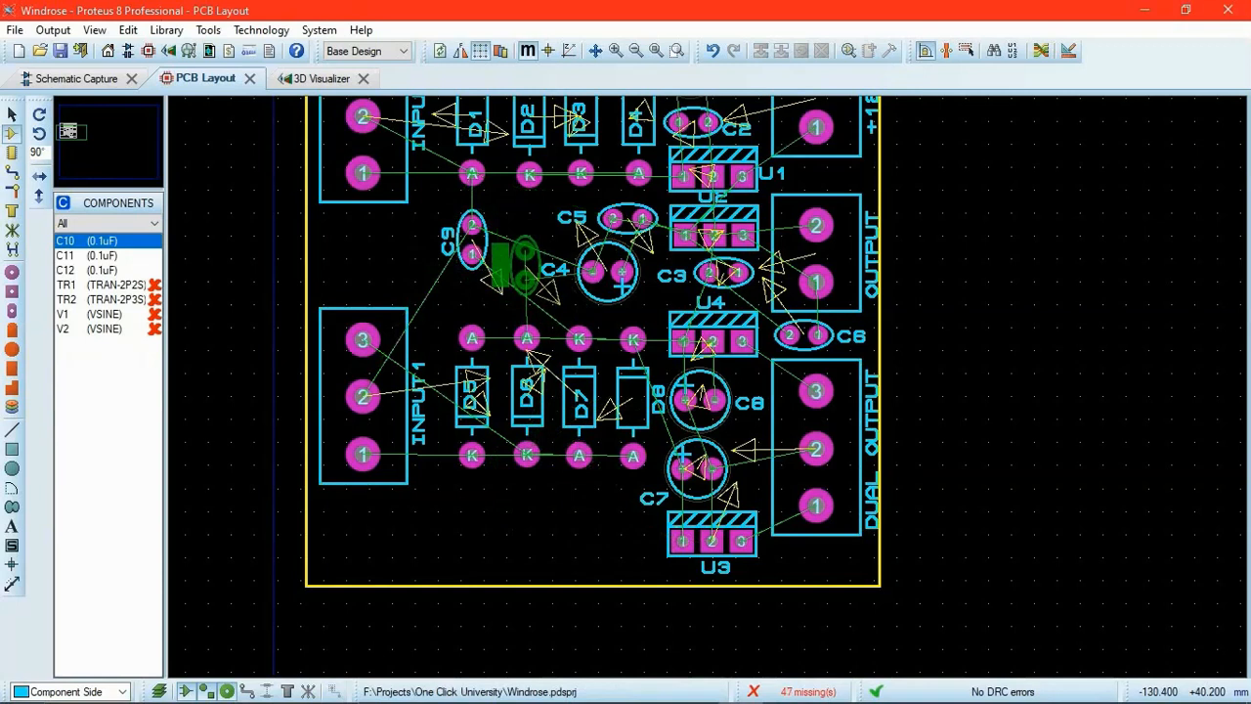
pyautogui.press('KP_Add')
pyautogui.press('KP_Add')
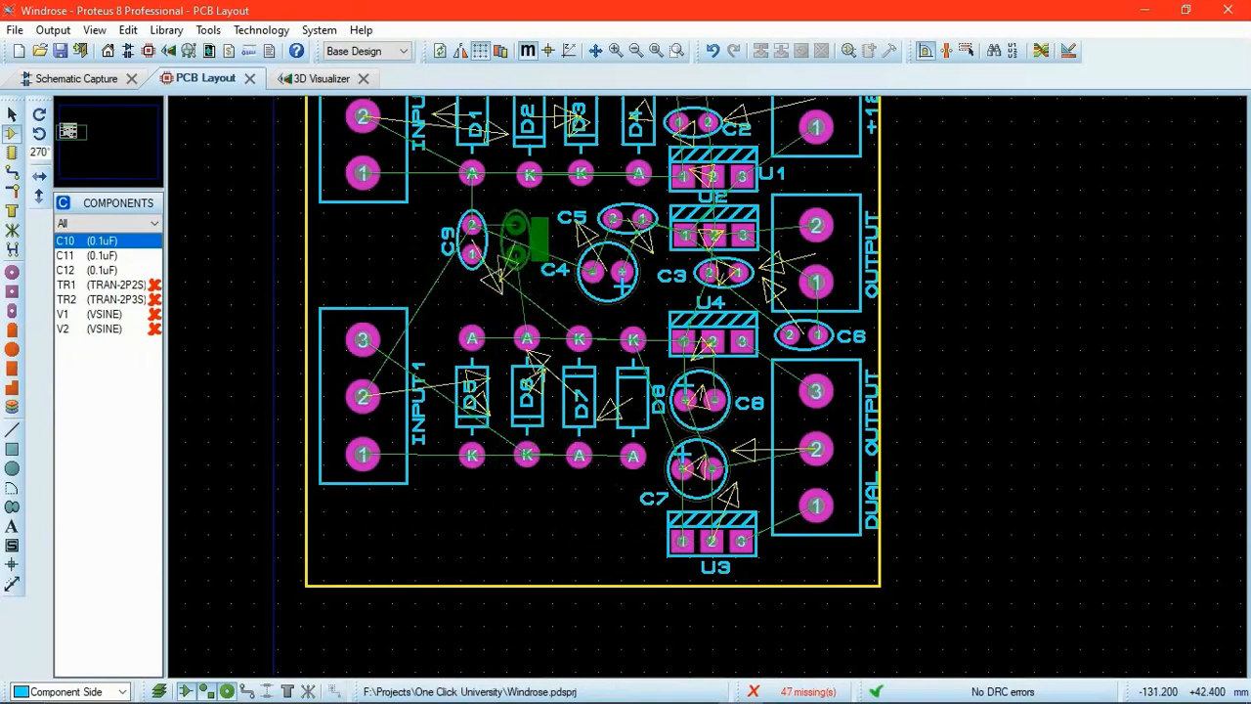
pyautogui.click(513, 243)
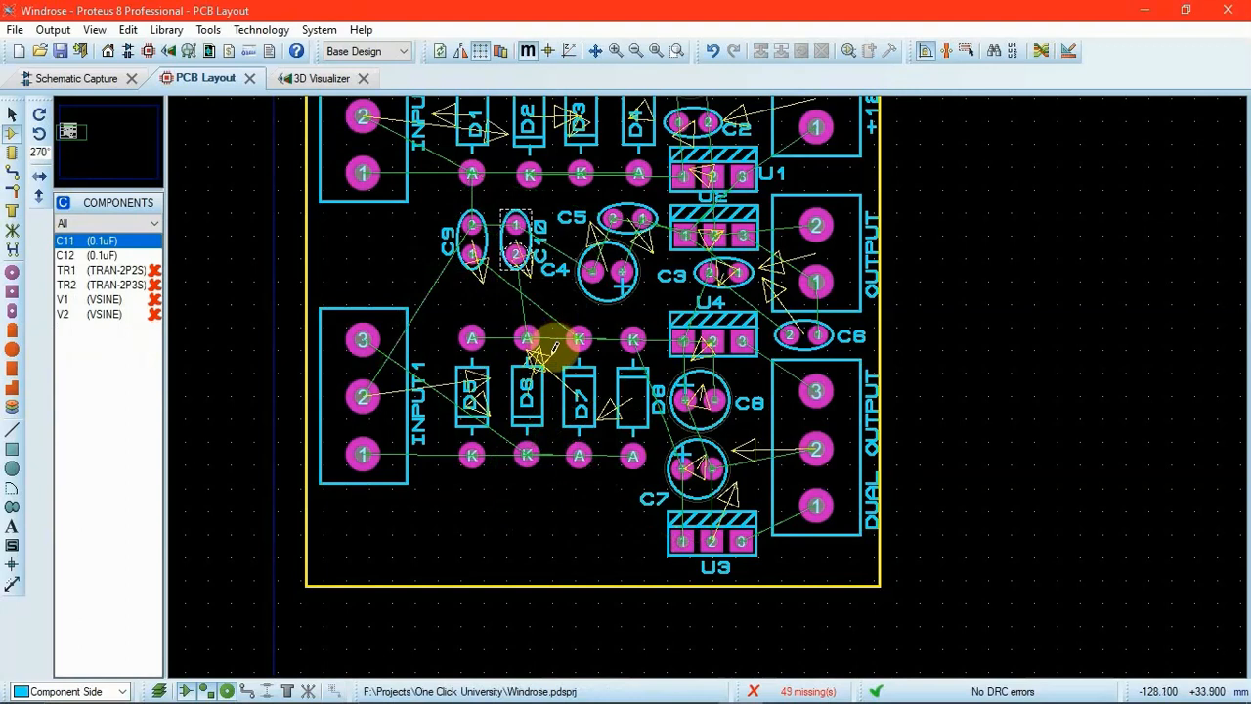
# Shift C9 and C10 slightly left to free space beside C4.
pyautogui.click(473, 244)
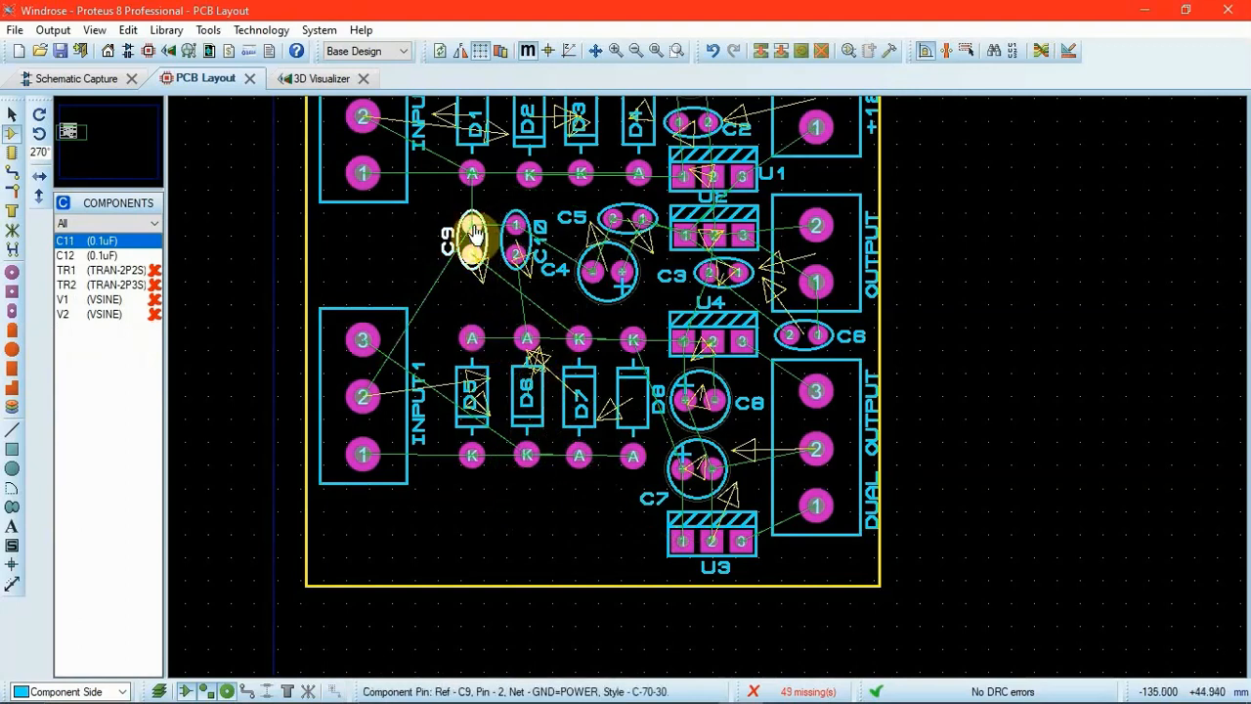
pyautogui.moveTo(473, 244); pyautogui.dragTo(442, 243)
pyautogui.click(517, 239)
pyautogui.moveTo(514, 229); pyautogui.dragTo(488, 227)
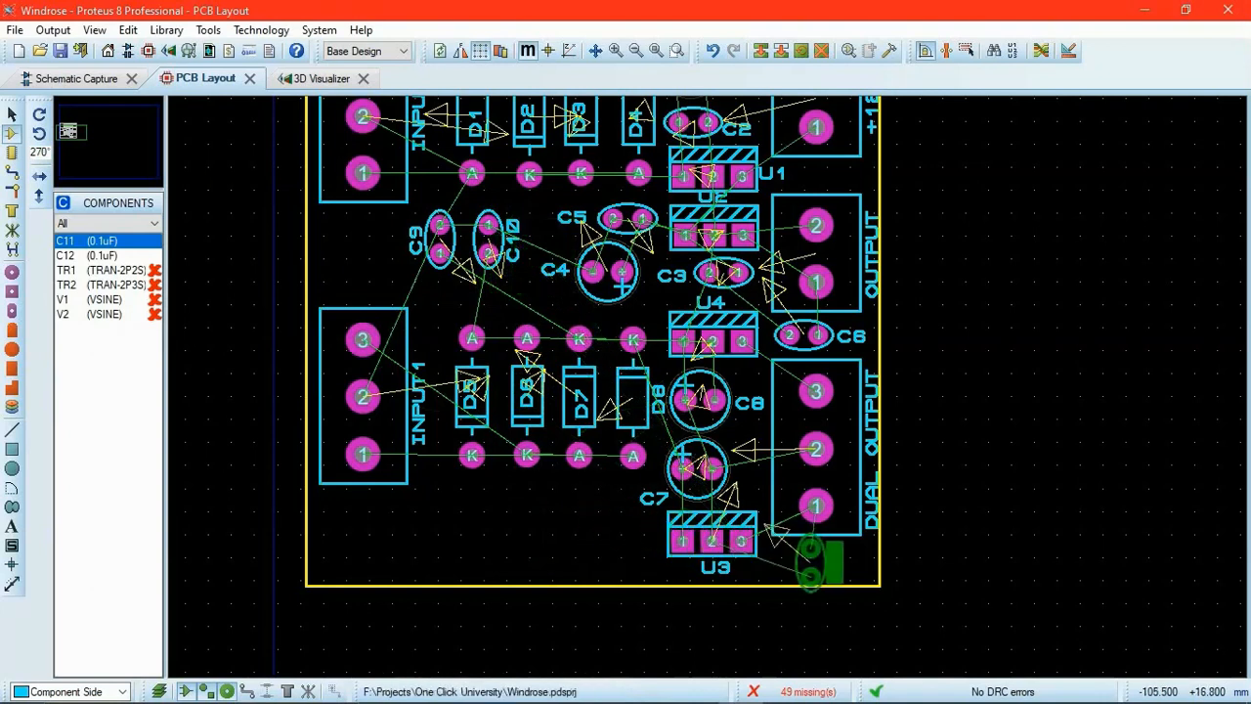
# Place capacitor C11 (0.1uF) at 0° just below the DUAL OUTPUT connector and move its name label to the right of its body.
pyautogui.press('KP_Add')
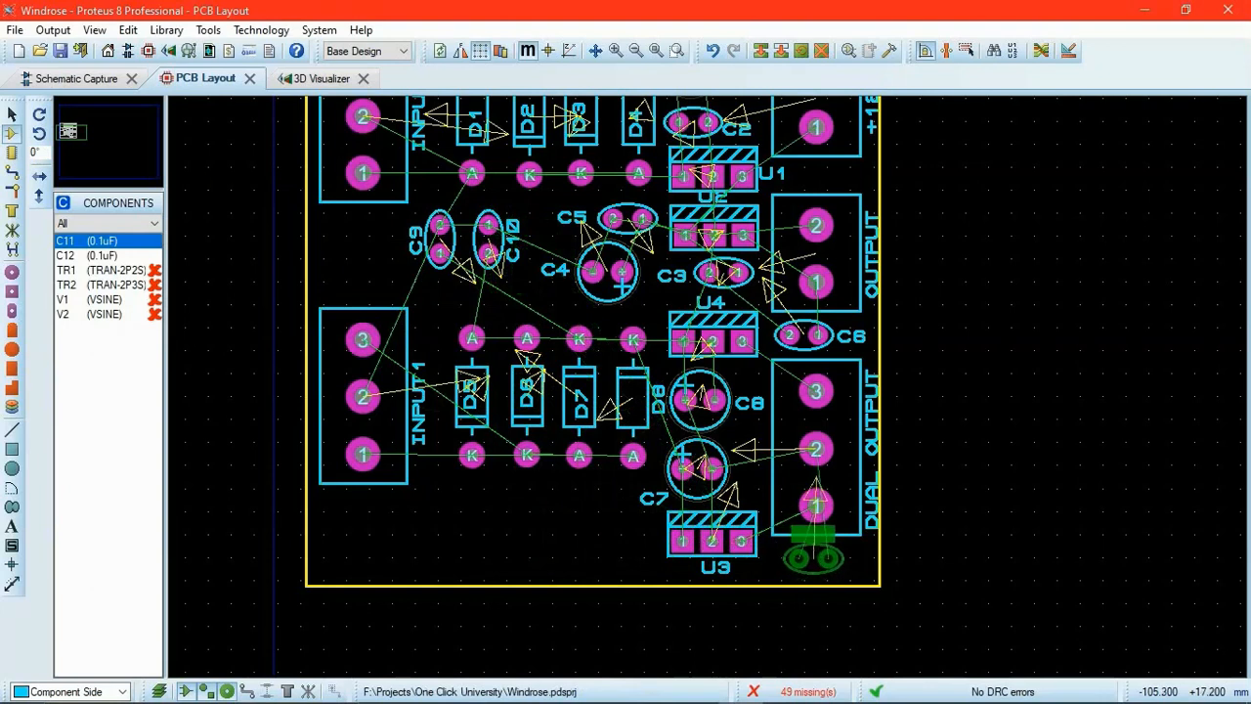
pyautogui.click(806, 557)
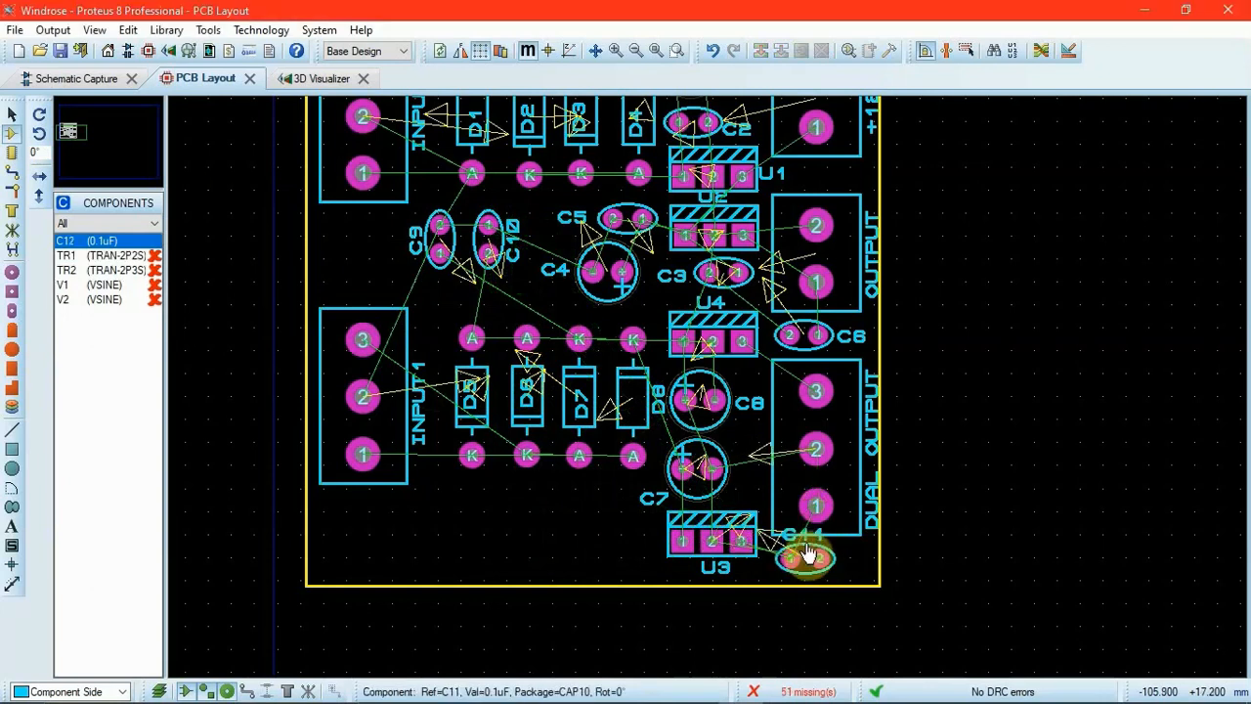
pyautogui.click(809, 547)
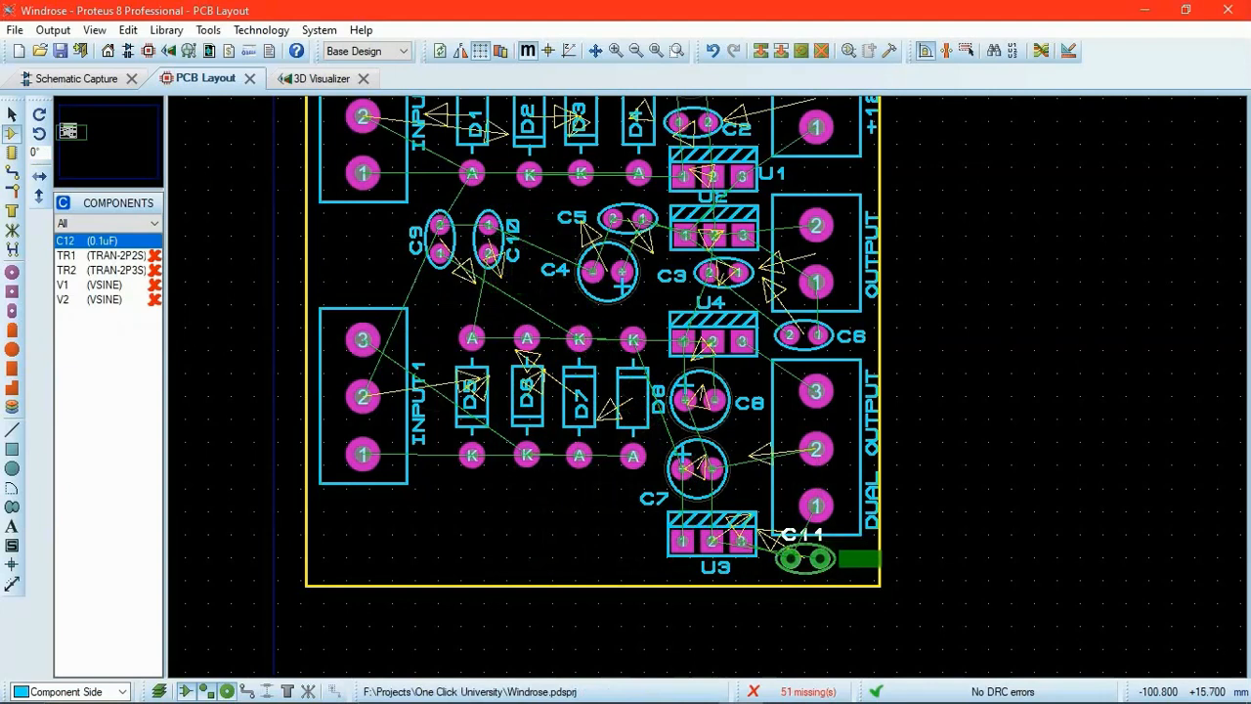
pyautogui.moveTo(860, 562); pyautogui.dragTo(862, 564)
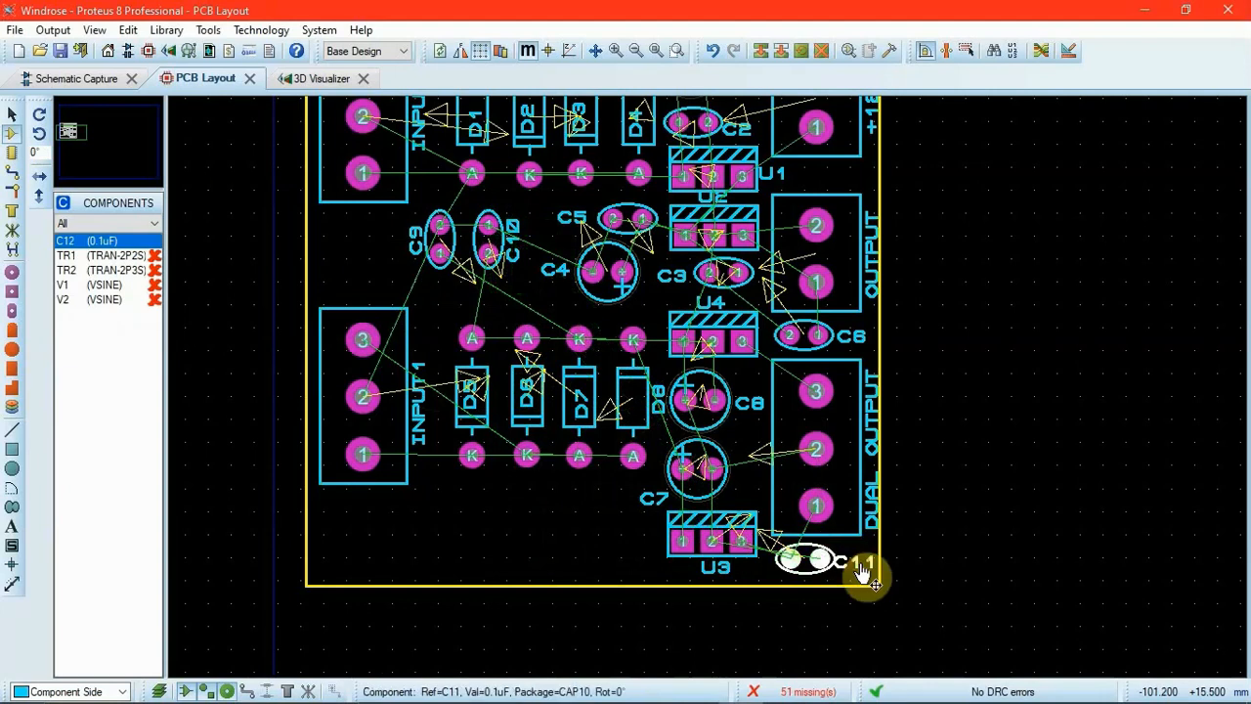
# Place capacitor C12 (0.1uF) at 90° between C8 and the DUAL OUTPUT connector, nudge it up, and move its name label below it.
pyautogui.click(642, 538)
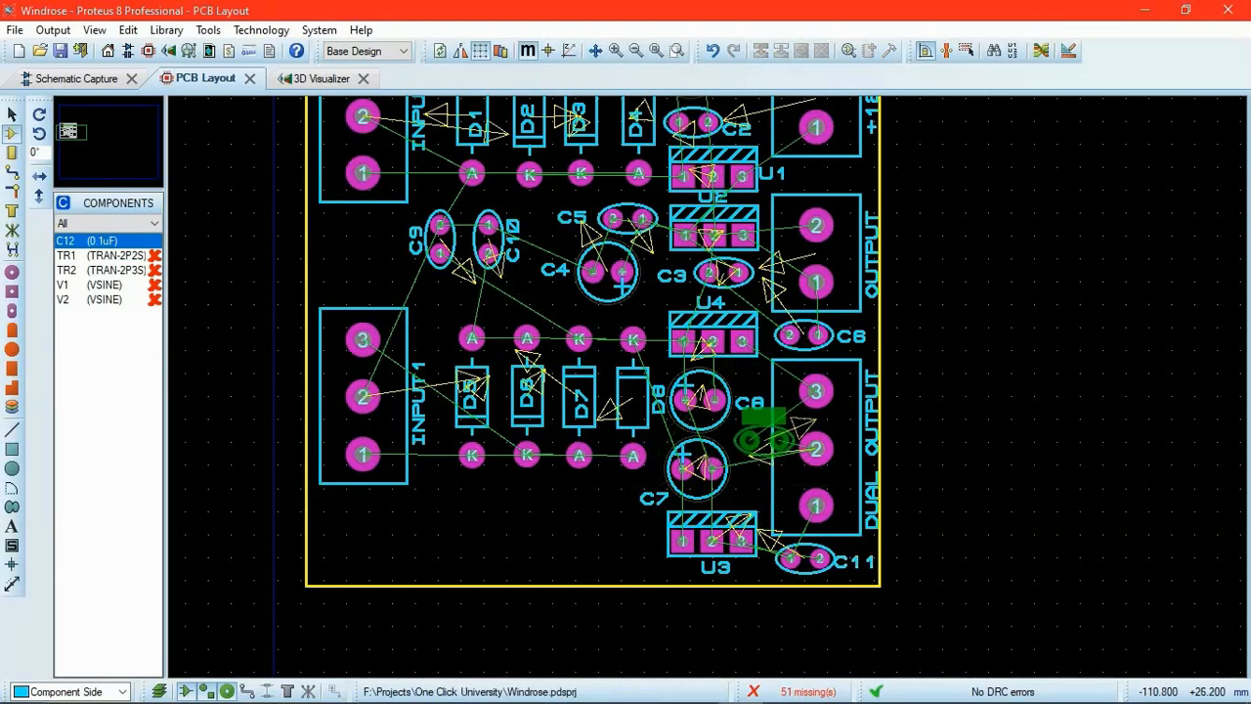
pyautogui.press('KP_Add')
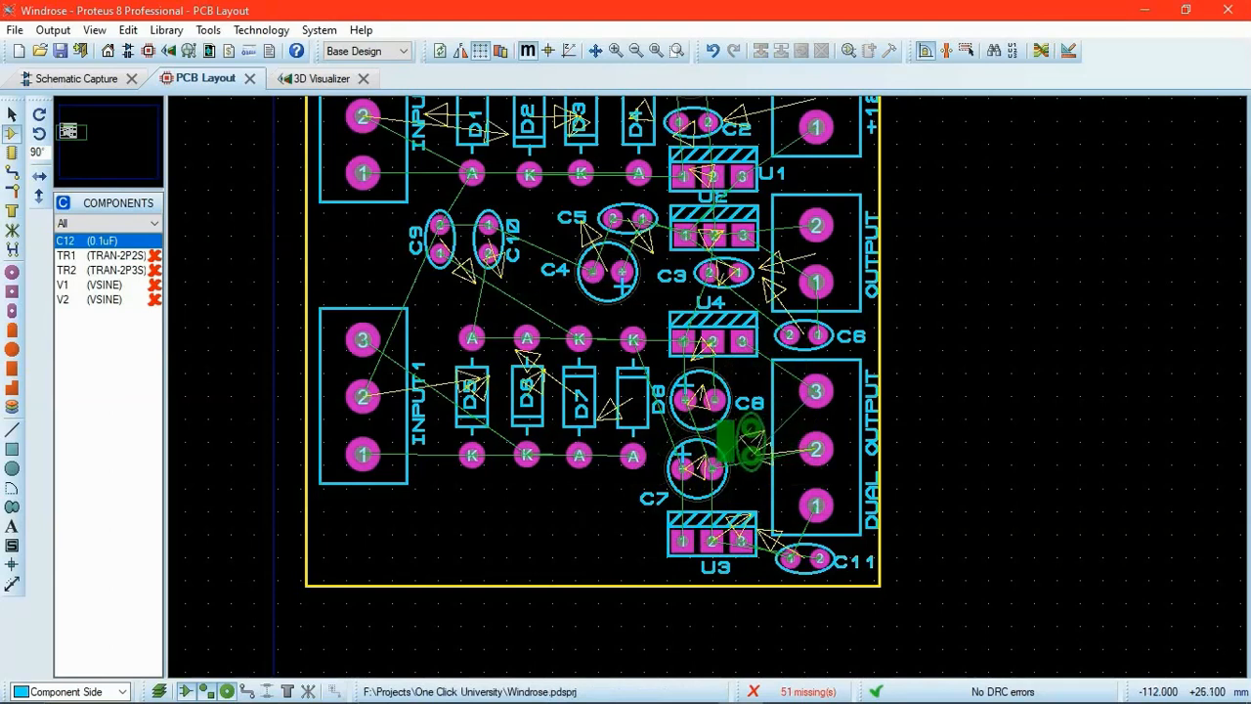
pyautogui.click(747, 441)
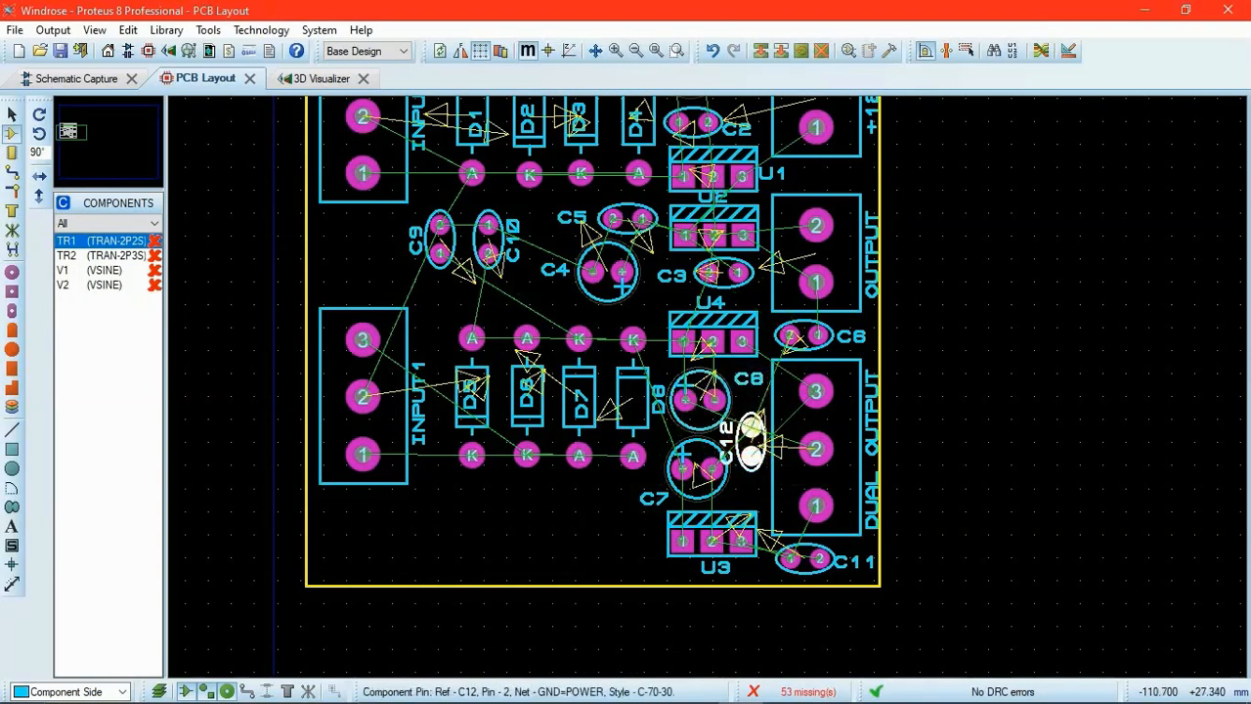
pyautogui.moveTo(752, 422); pyautogui.dragTo(754, 419)
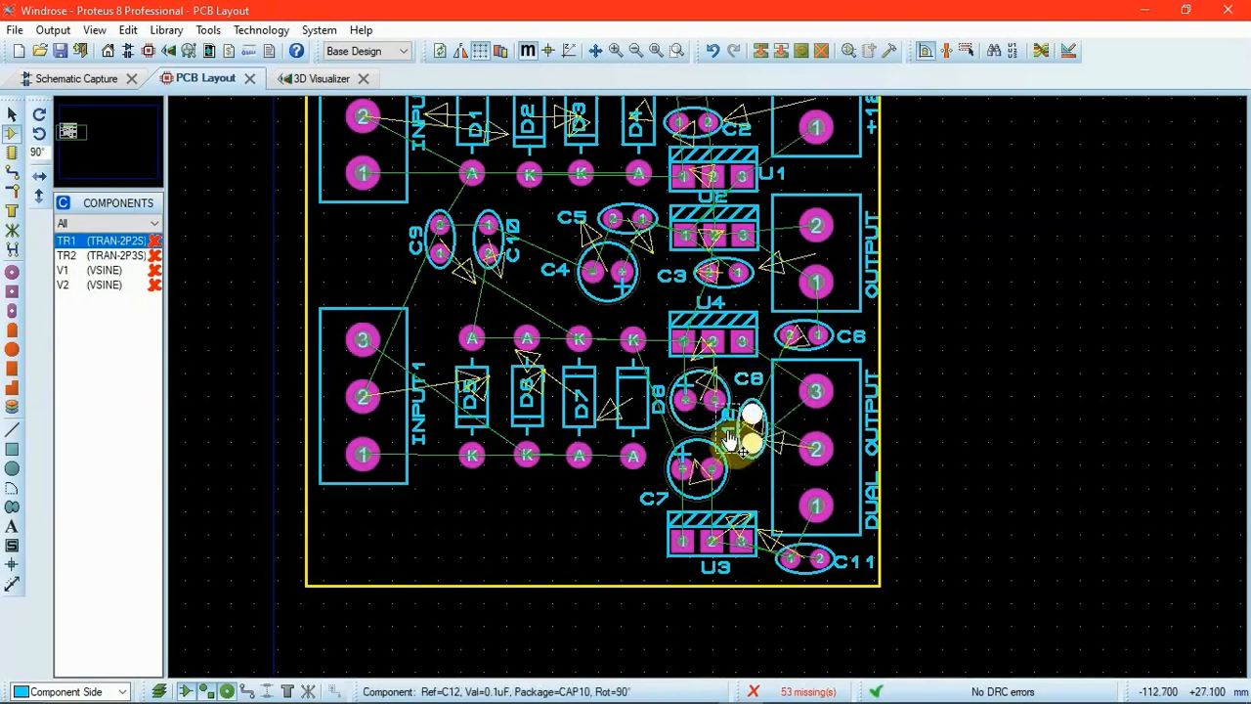
pyautogui.doubleClick(730, 441)
pyautogui.click(723, 410)
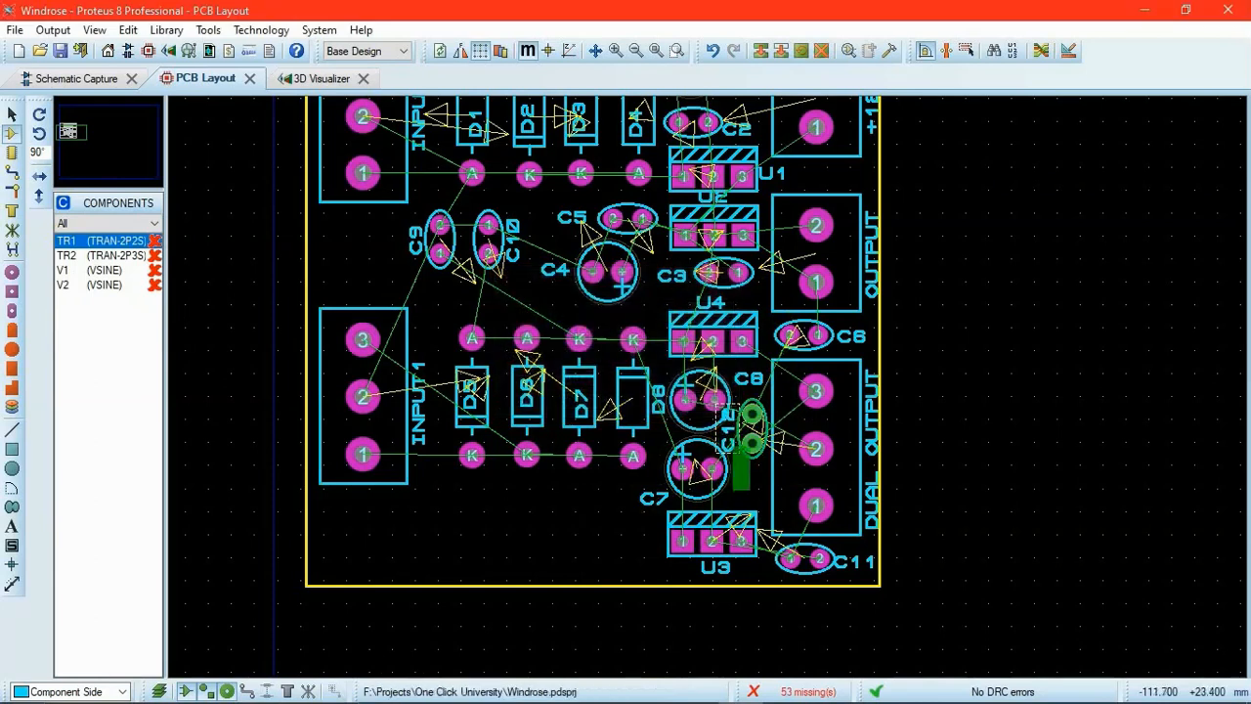
pyautogui.moveTo(742, 468); pyautogui.dragTo(751, 481)
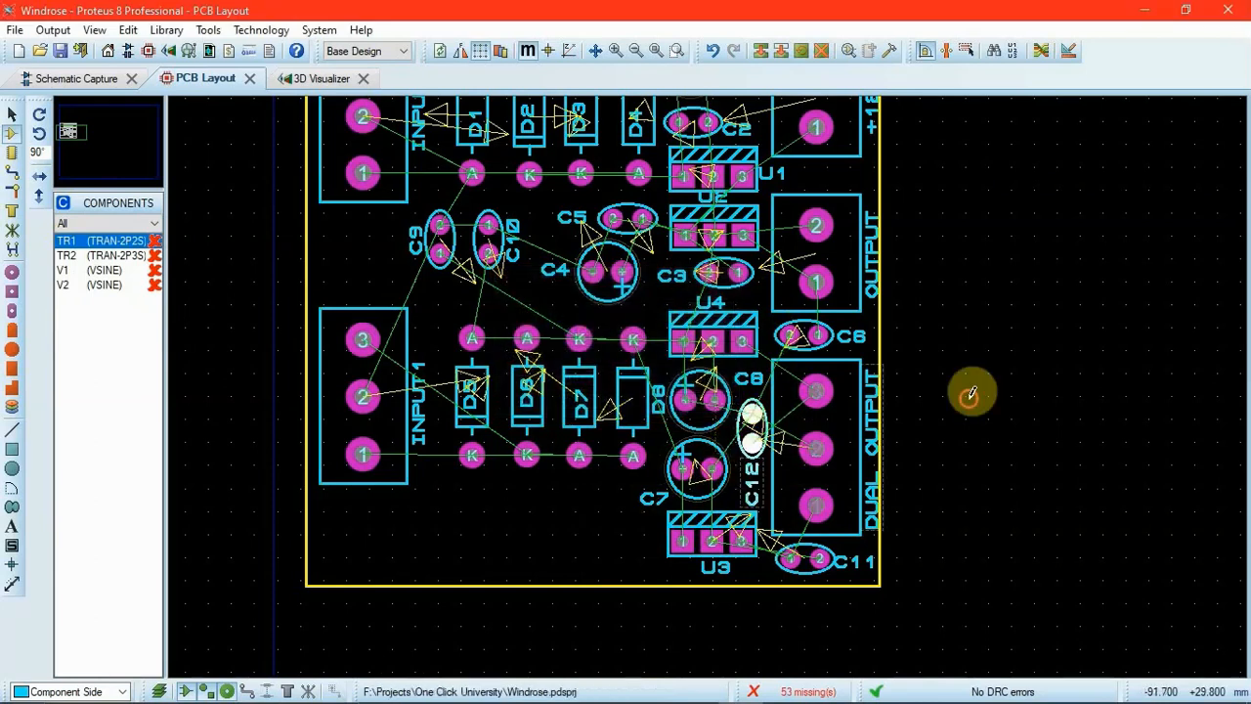
# Start track routing on Bottom Copper with the DEFAULT trace style and accept a 40th width for it with Update Defaults.
pyautogui.click(657, 50)
pyautogui.click(12, 172)
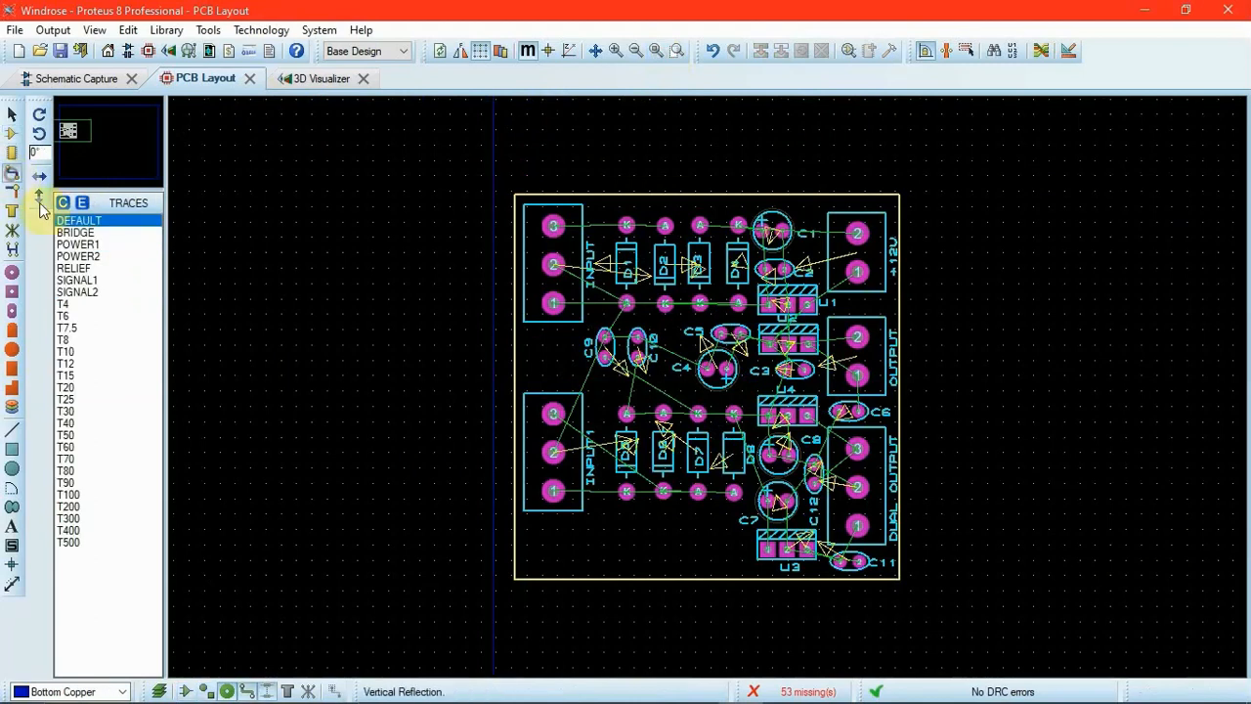
pyautogui.rightClick(86, 221)
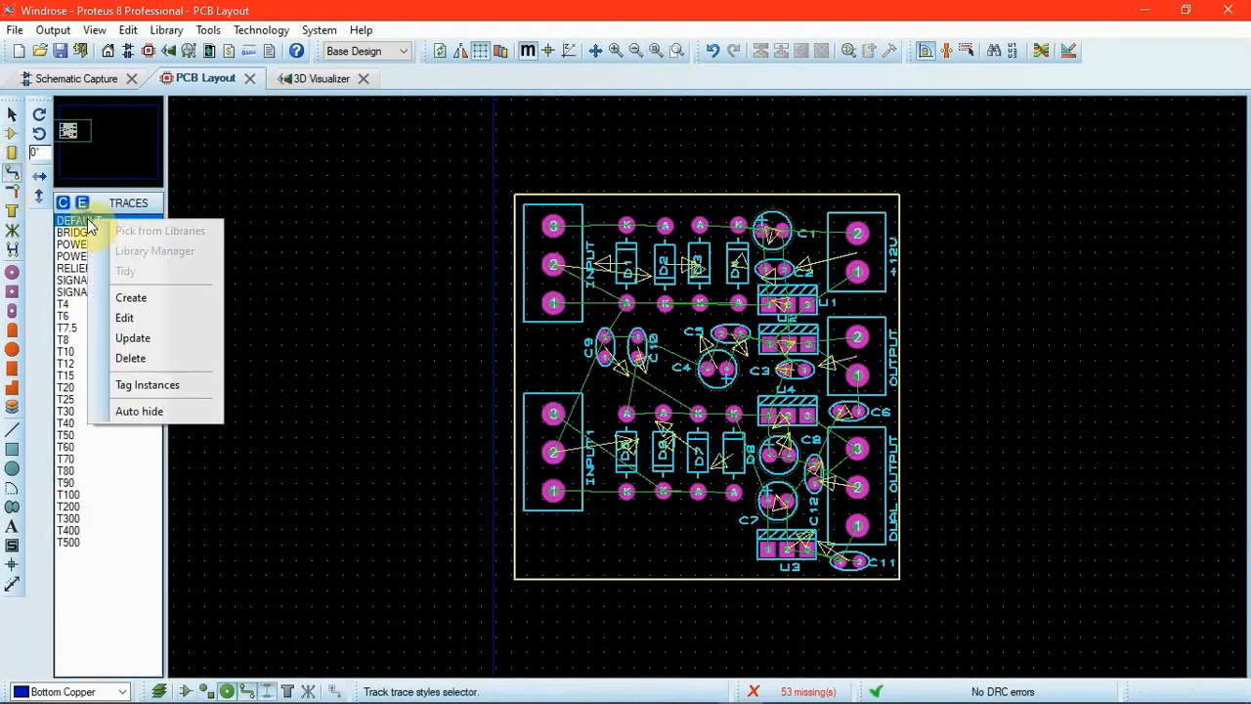
pyautogui.click(131, 318)
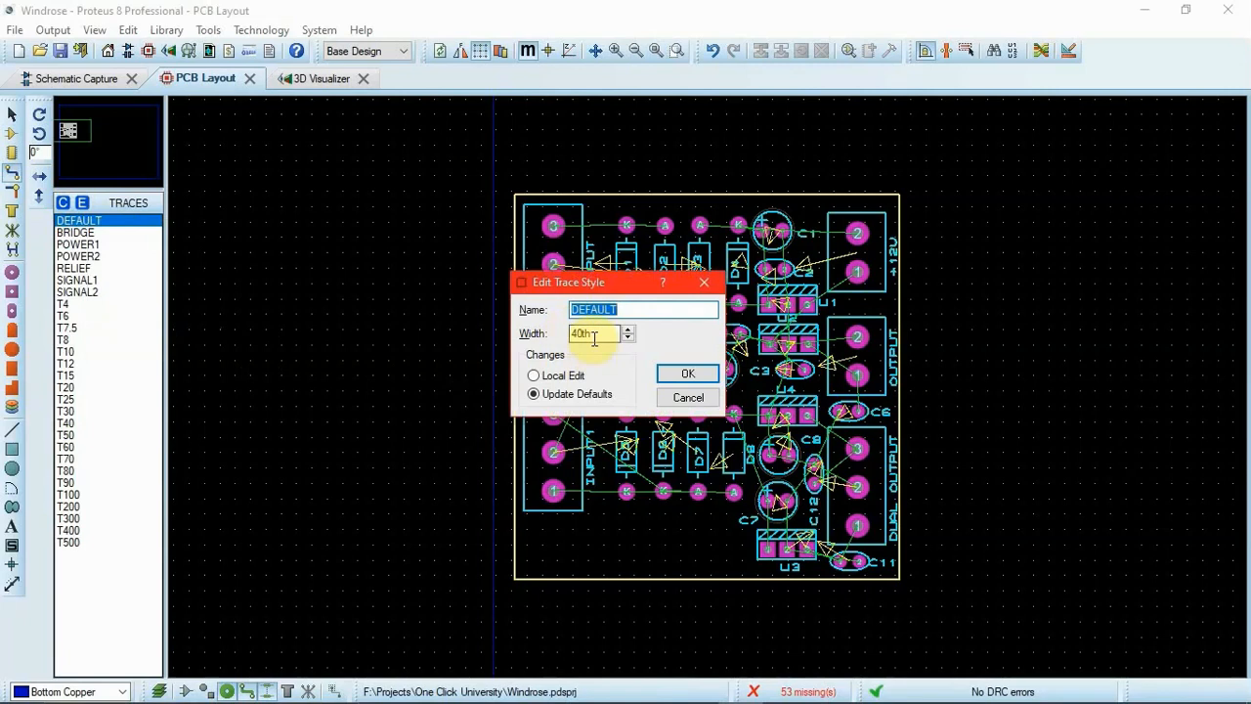
pyautogui.click(684, 374)
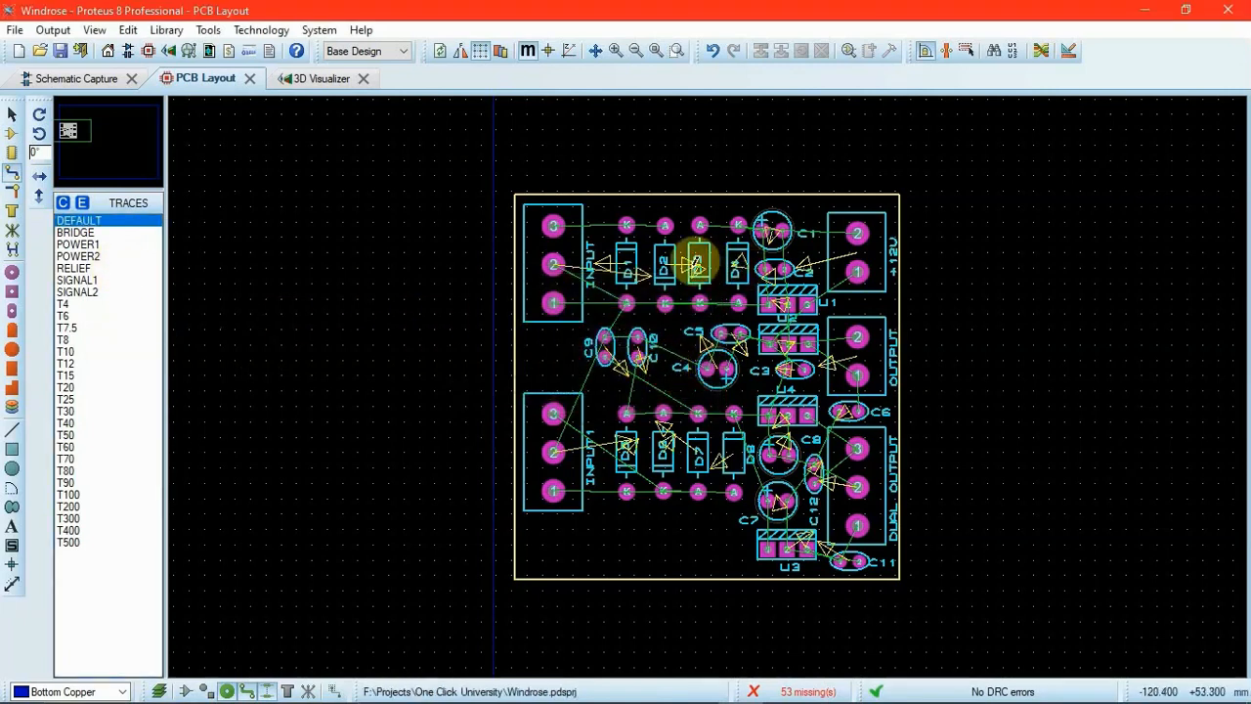
# Route tracks from INPUT pin 3 through D1's cathode to D2's anode, and from INPUT pin 2 to D1's anode.
pyautogui.click(554, 227)
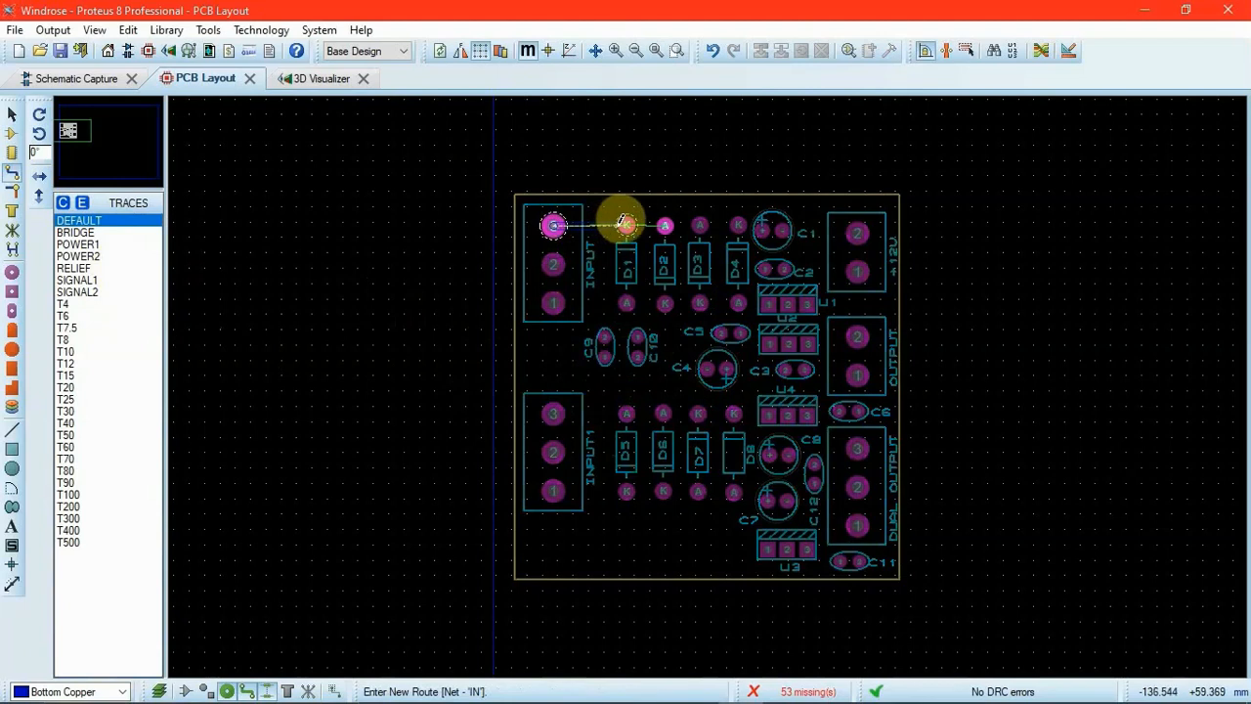
pyautogui.click(628, 225)
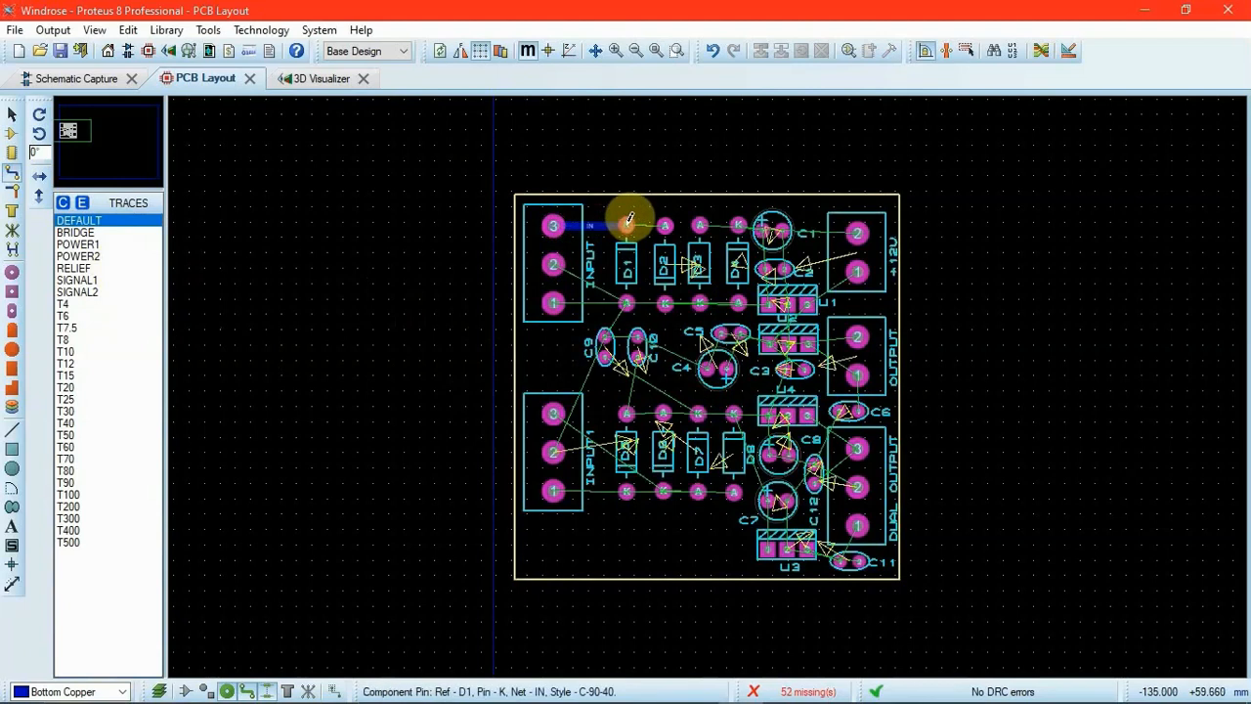
pyautogui.click(628, 223)
pyautogui.click(665, 225)
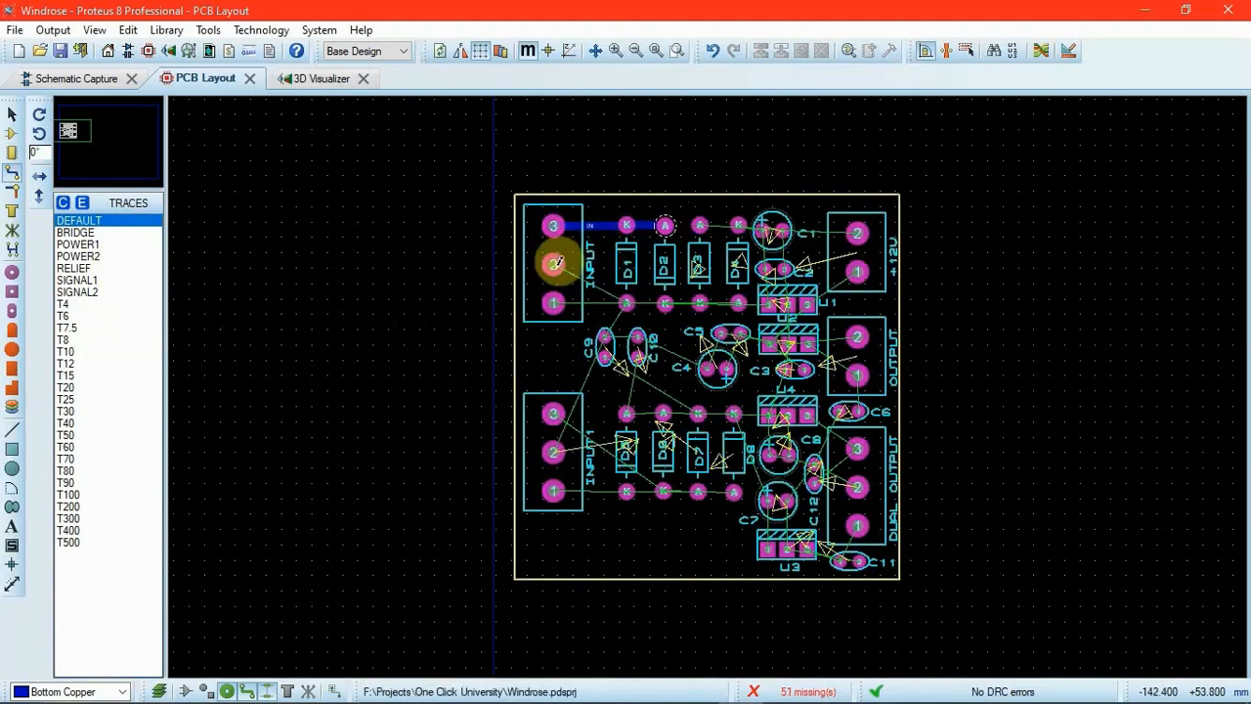
pyautogui.click(554, 266)
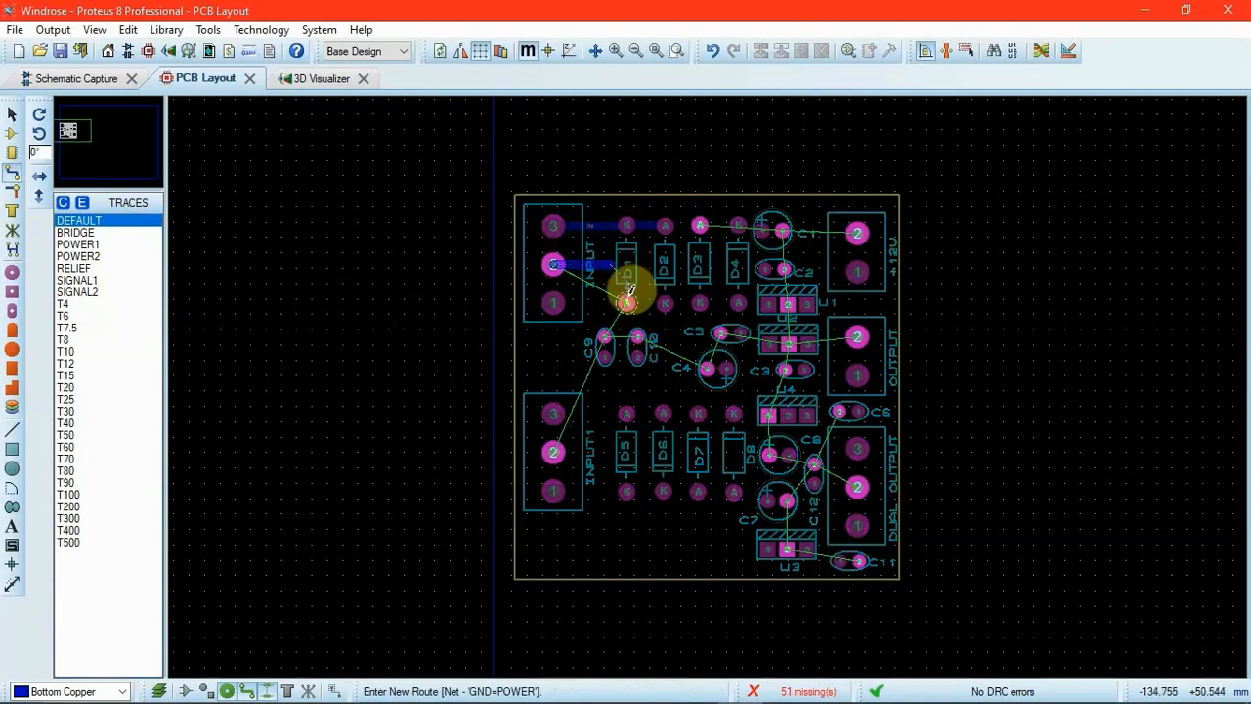
pyautogui.click(628, 299)
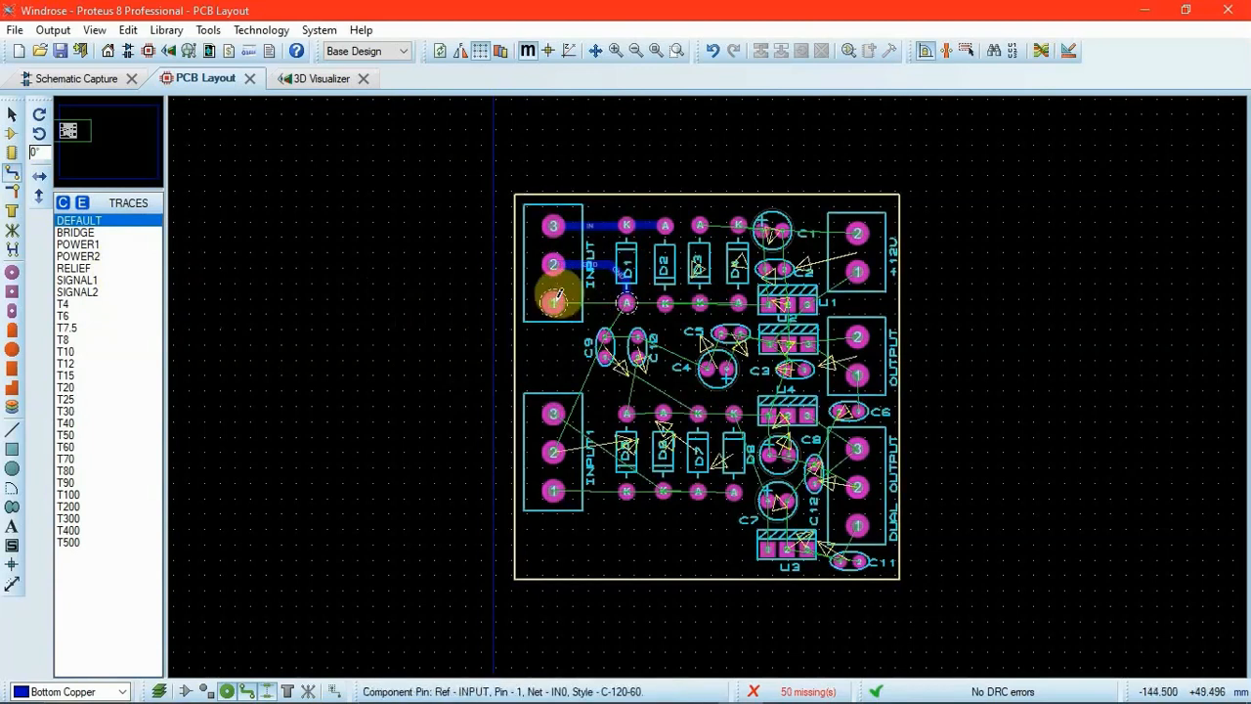
# Route a track from INPUT pin 1 below D1 and D2 up to D3's cathode and on to D4's anode.
pyautogui.click(554, 303)
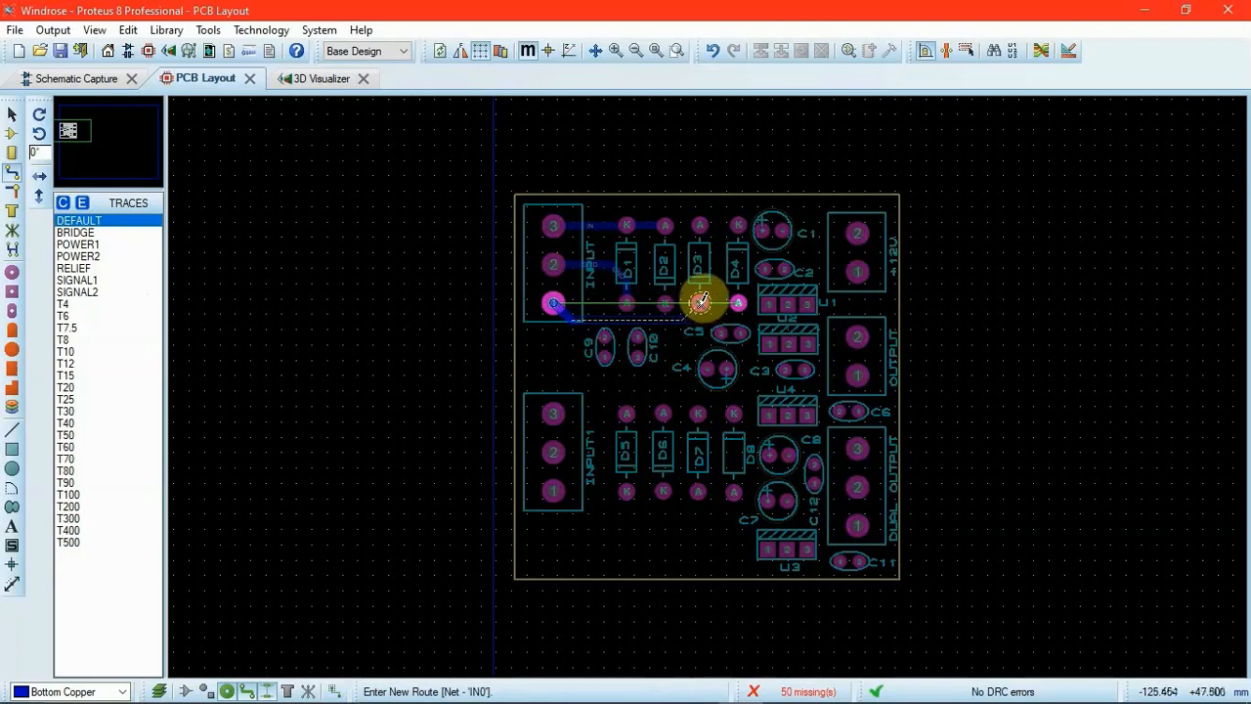
pyautogui.click(701, 301)
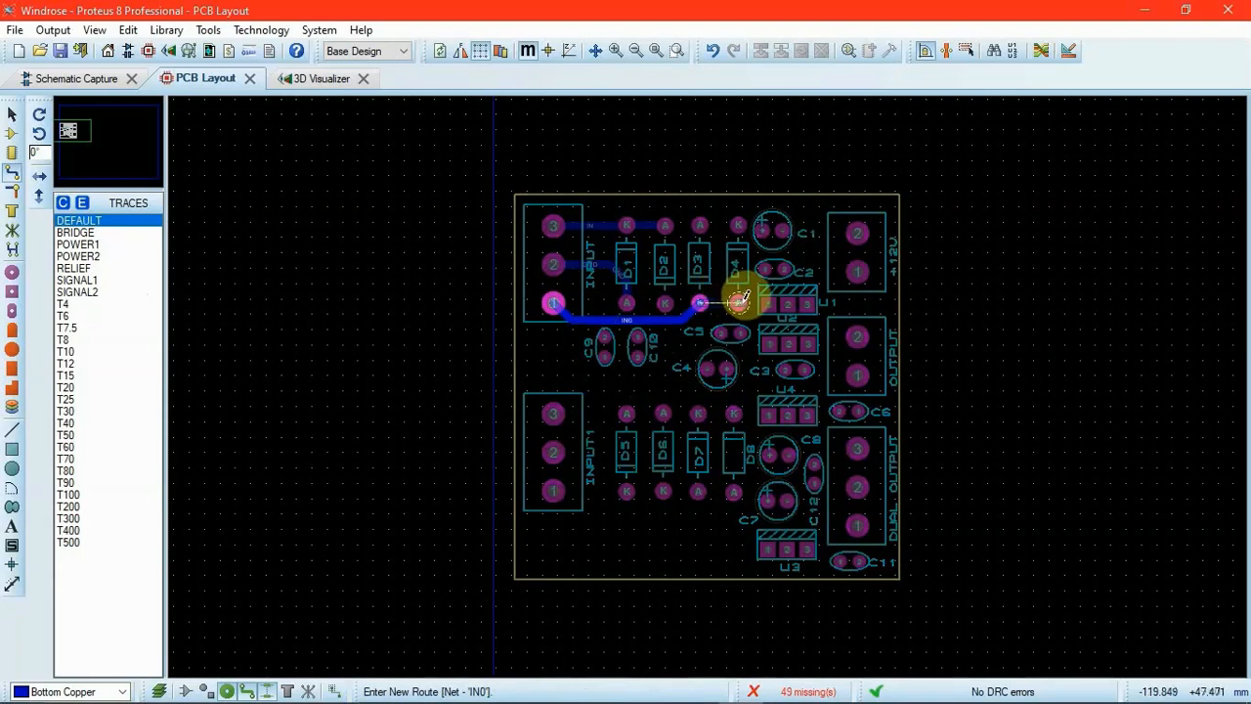
pyautogui.click(738, 303)
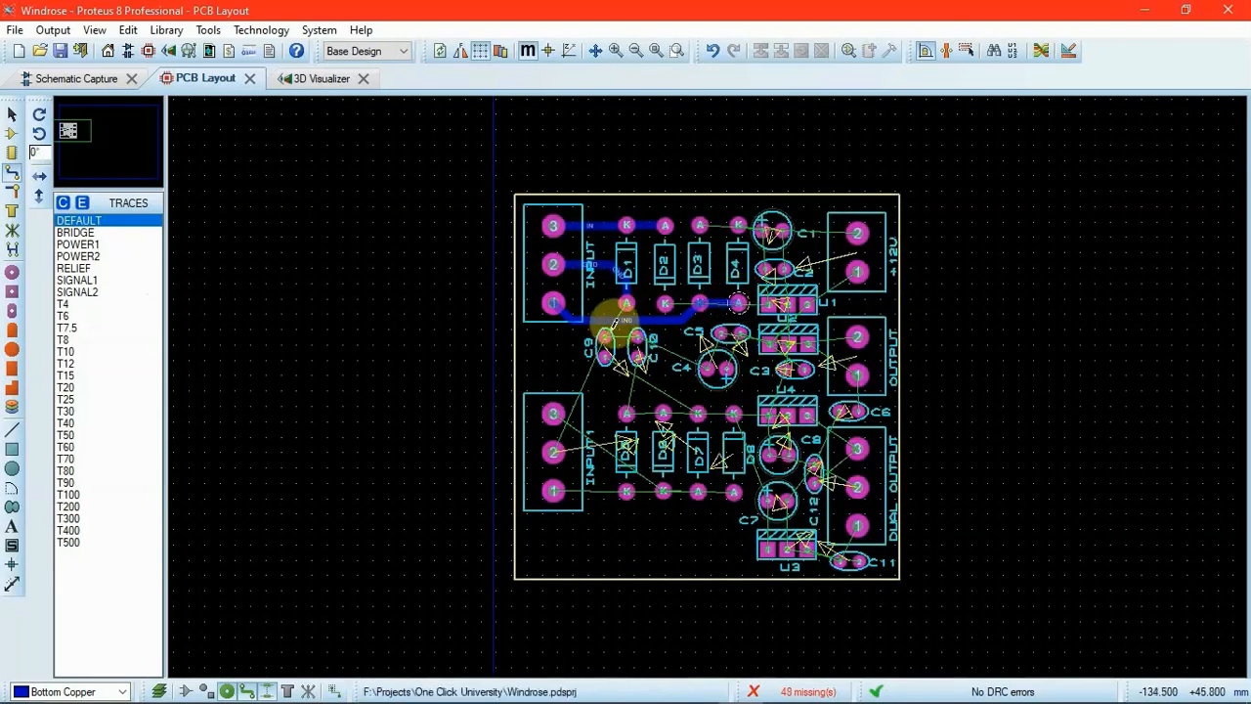
# Route the ground track from C9's pin 2 around the outer side of INPUT pin 1 to INPUT pin 2.
pyautogui.click(605, 336)
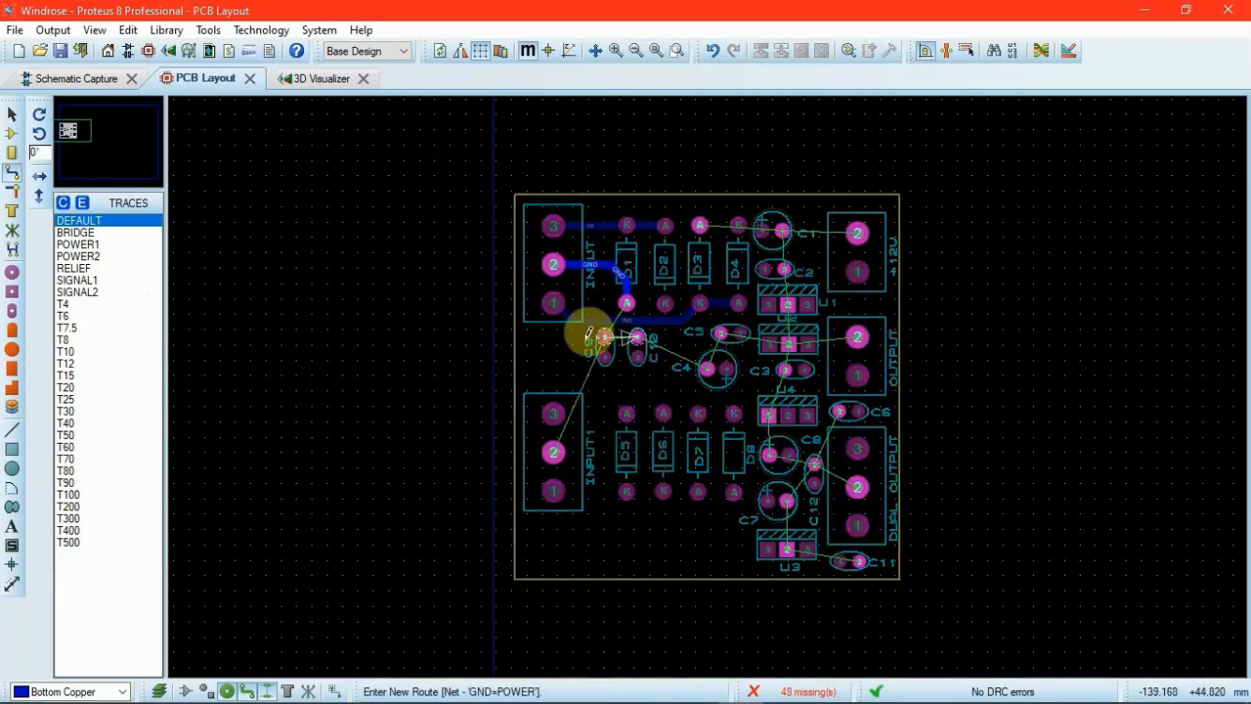
pyautogui.click(529, 313)
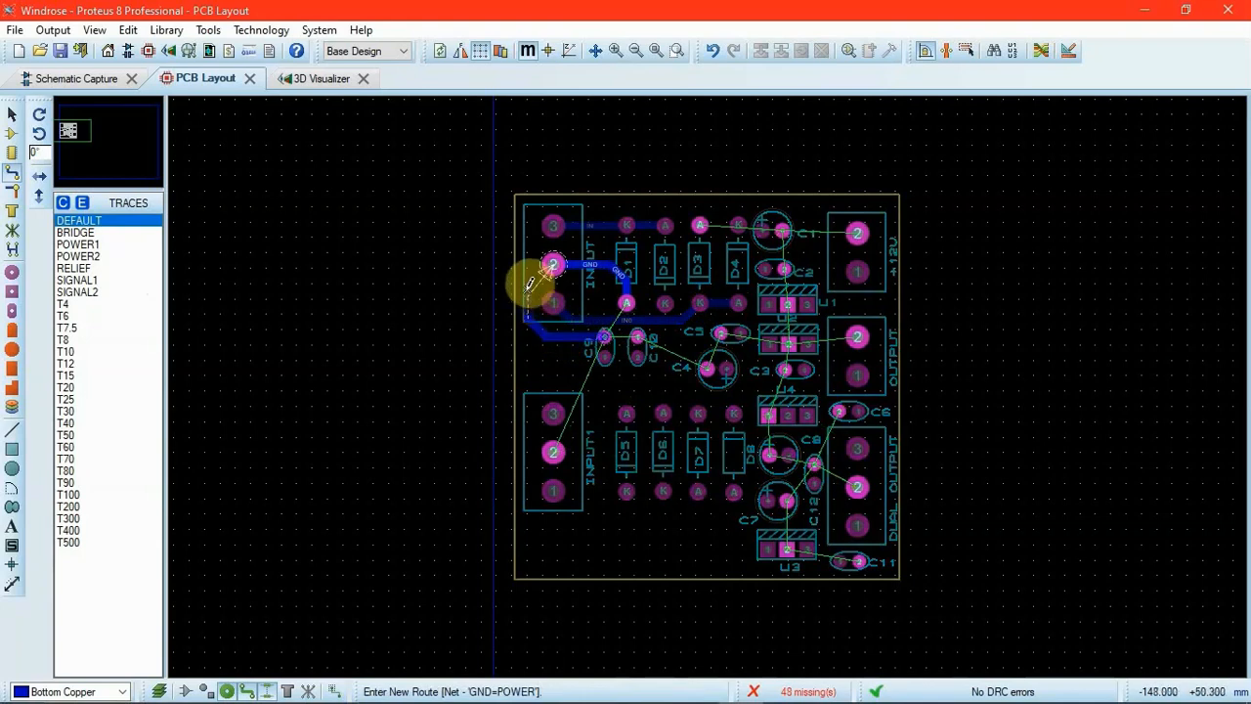
pyautogui.click(553, 262)
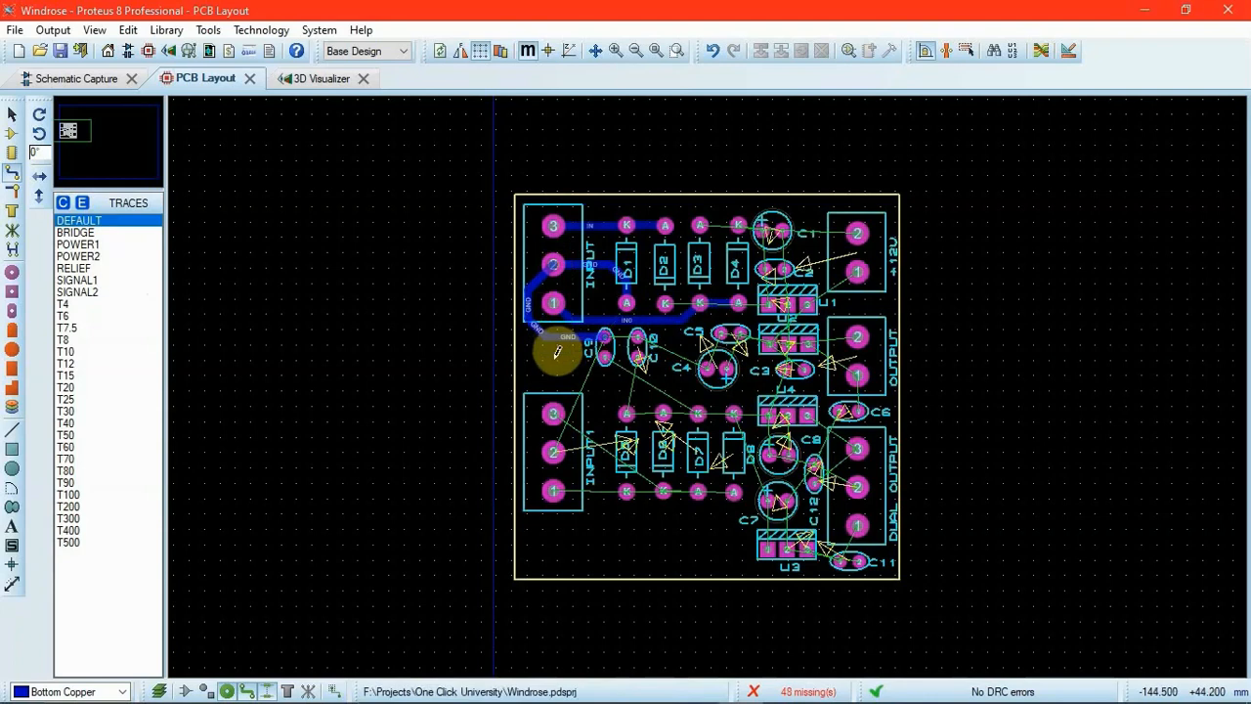
# Route a ground track from INPUT1 pin 2 up along the board's left edge to the ground track beside INPUT pin 1.
pyautogui.click(553, 406)
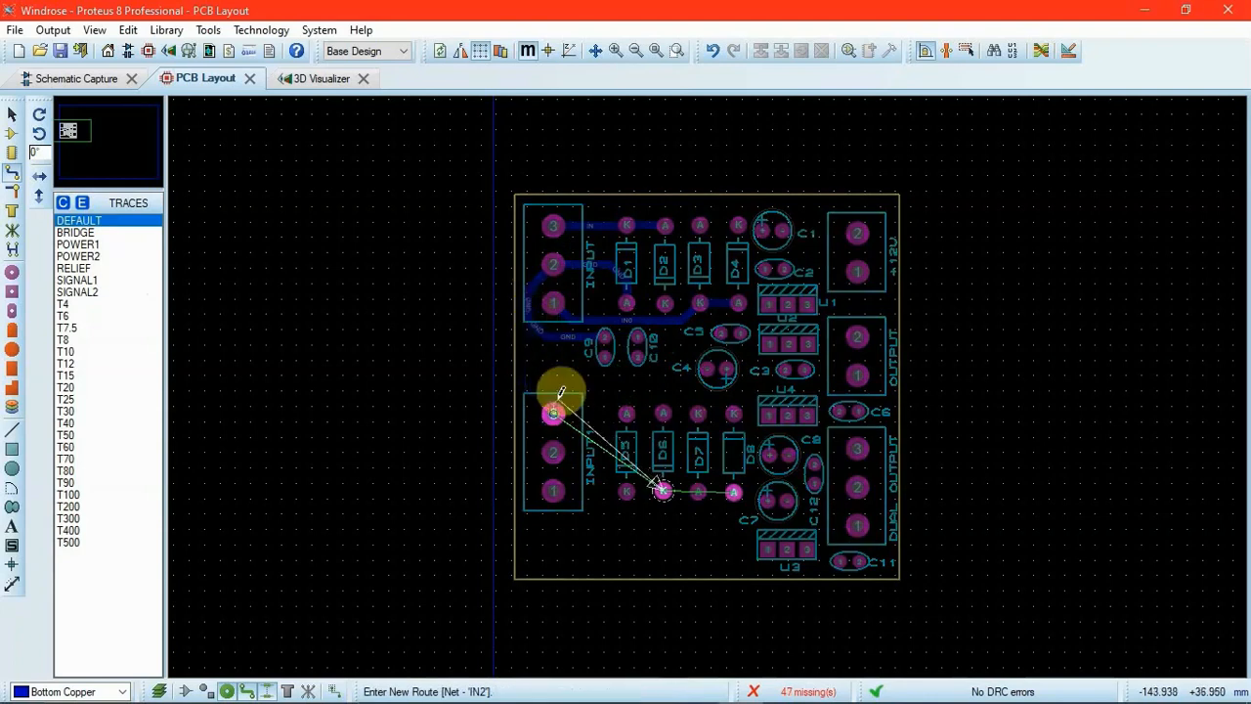
pyautogui.press('Escape')
pyautogui.click(553, 451)
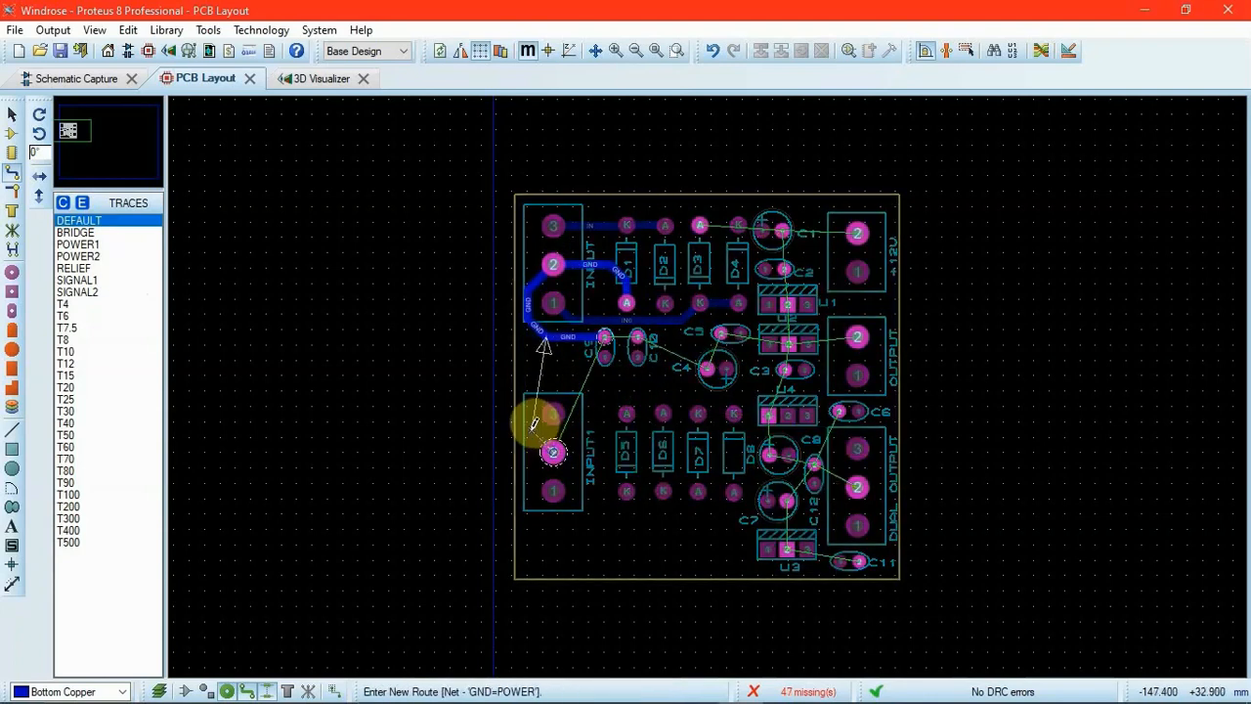
pyautogui.click(529, 311)
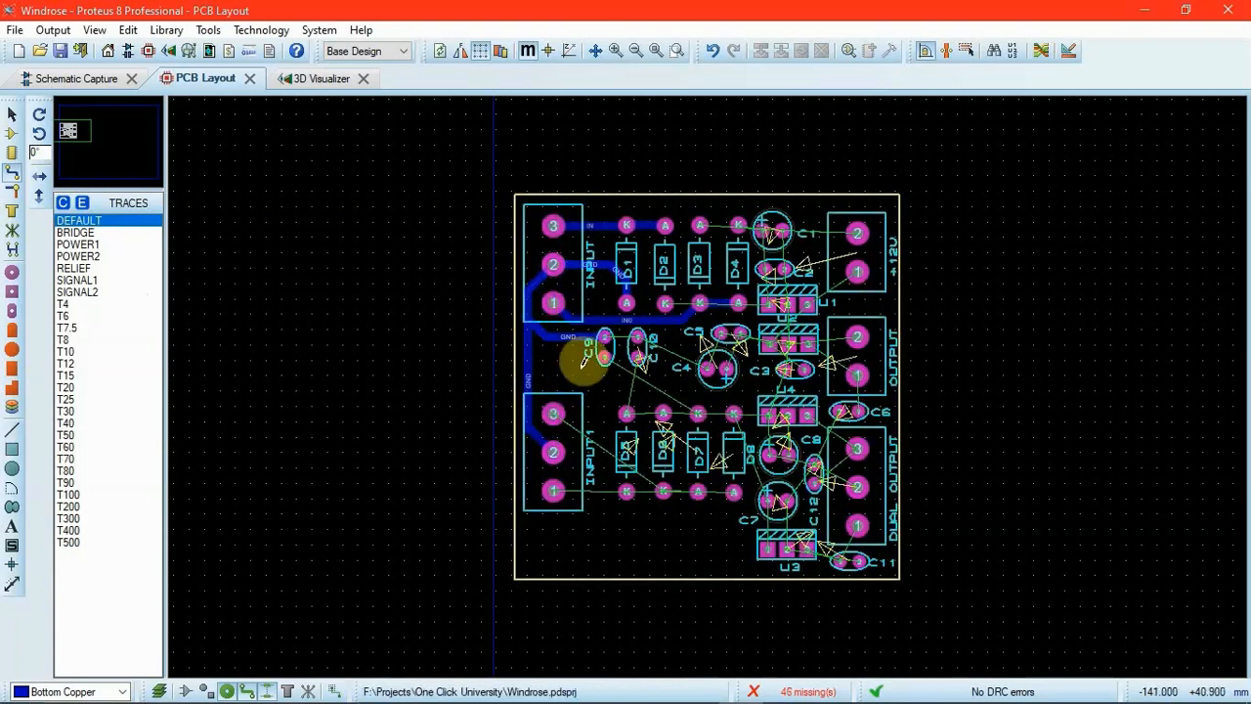
# Route the ground track from C9's pin 2 through C10's pin 1 to C5's pin 2, with a branch to C4's negative pin.
pyautogui.click(606, 337)
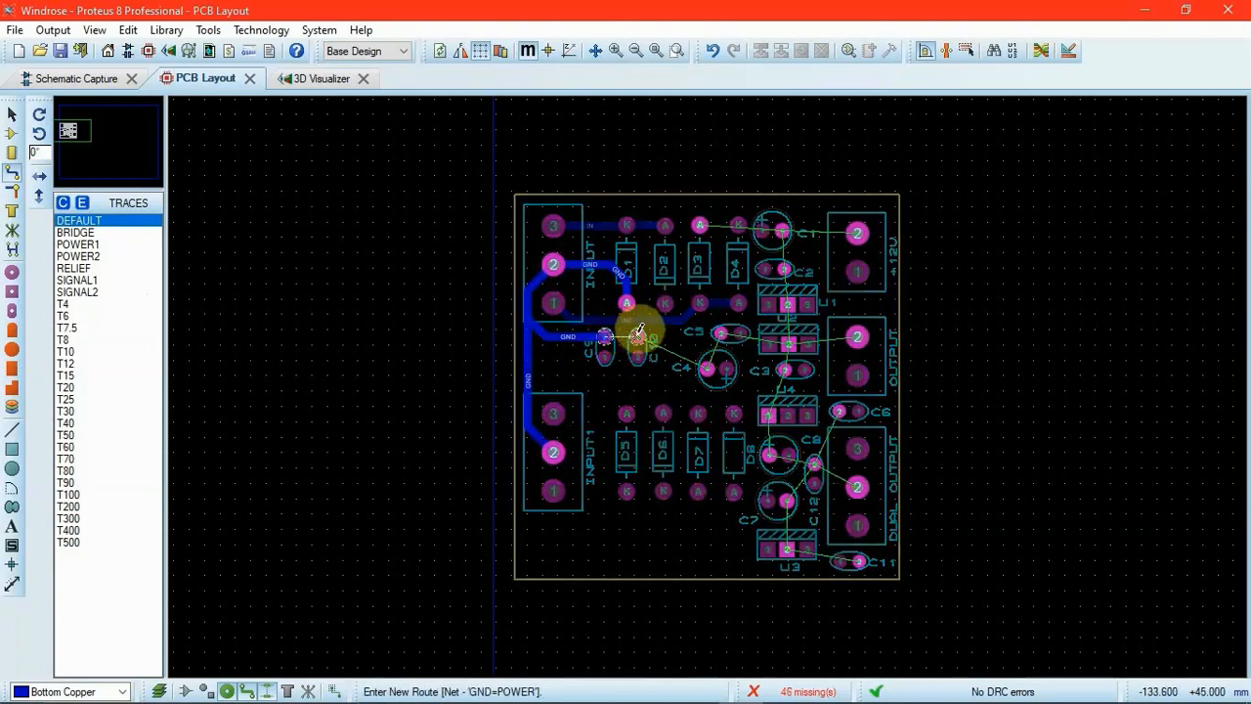
pyautogui.click(637, 336)
pyautogui.click(639, 336)
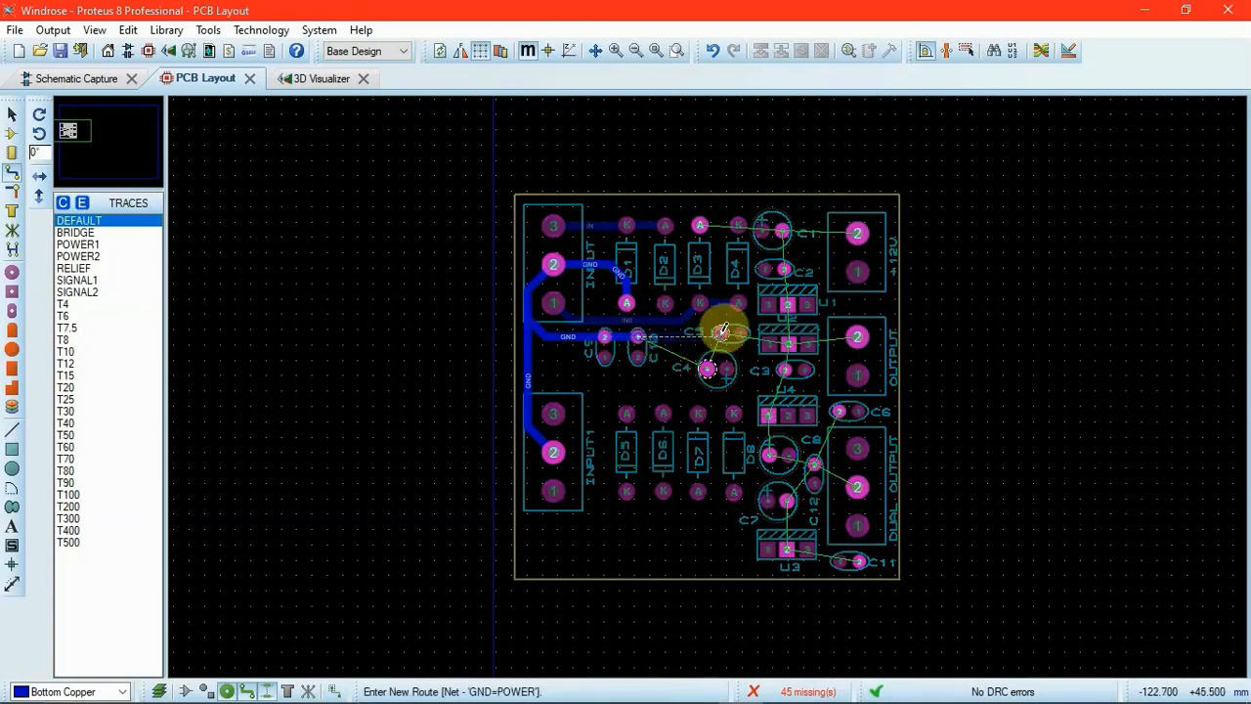
pyautogui.click(720, 333)
pyautogui.click(718, 335)
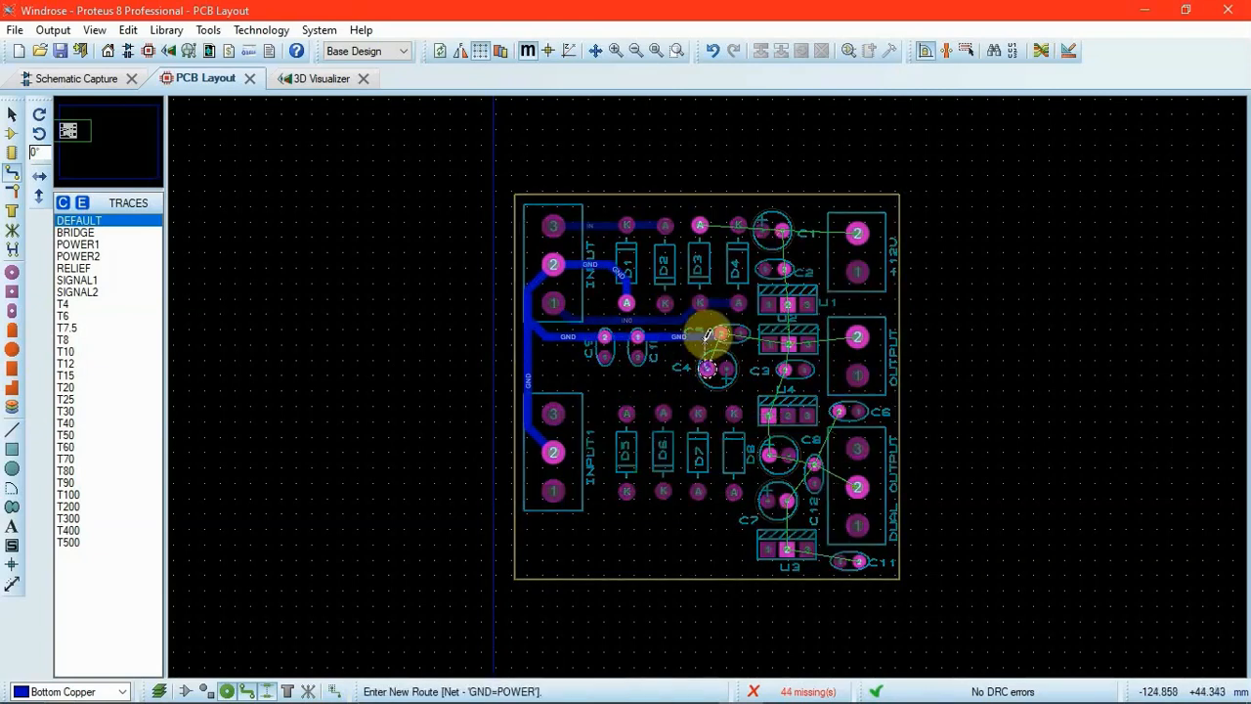
pyautogui.click(708, 335)
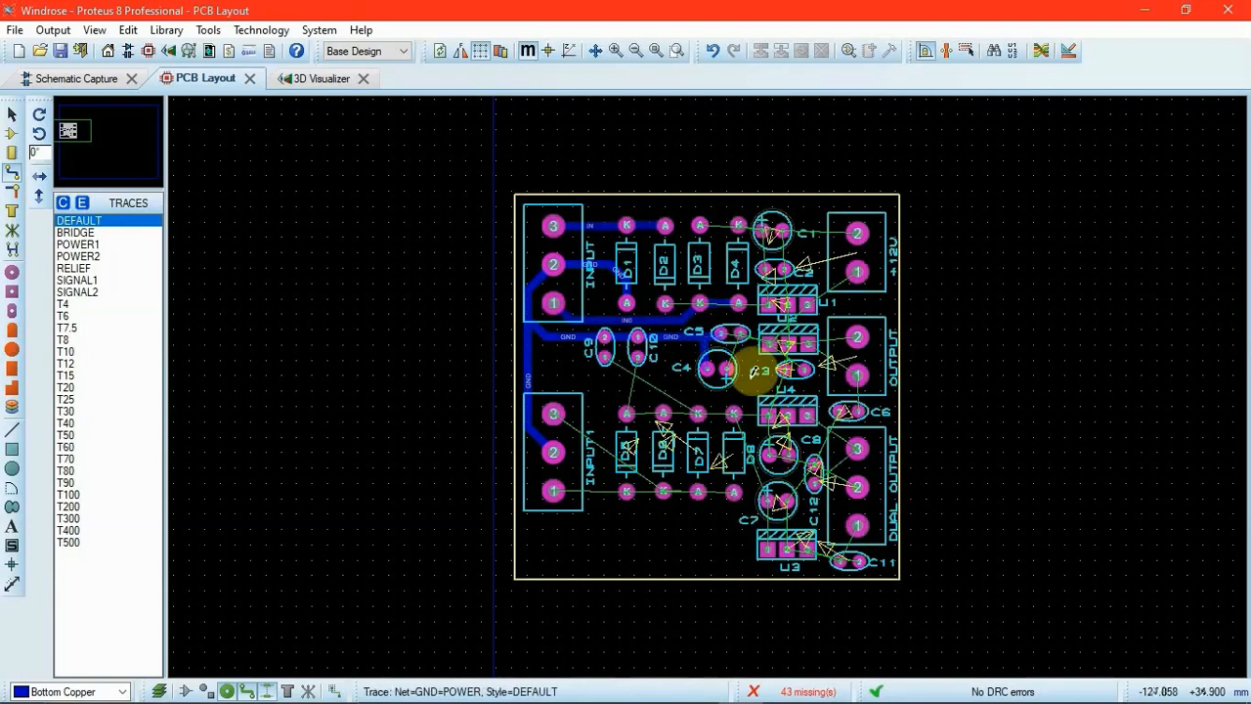
pyautogui.click(722, 330)
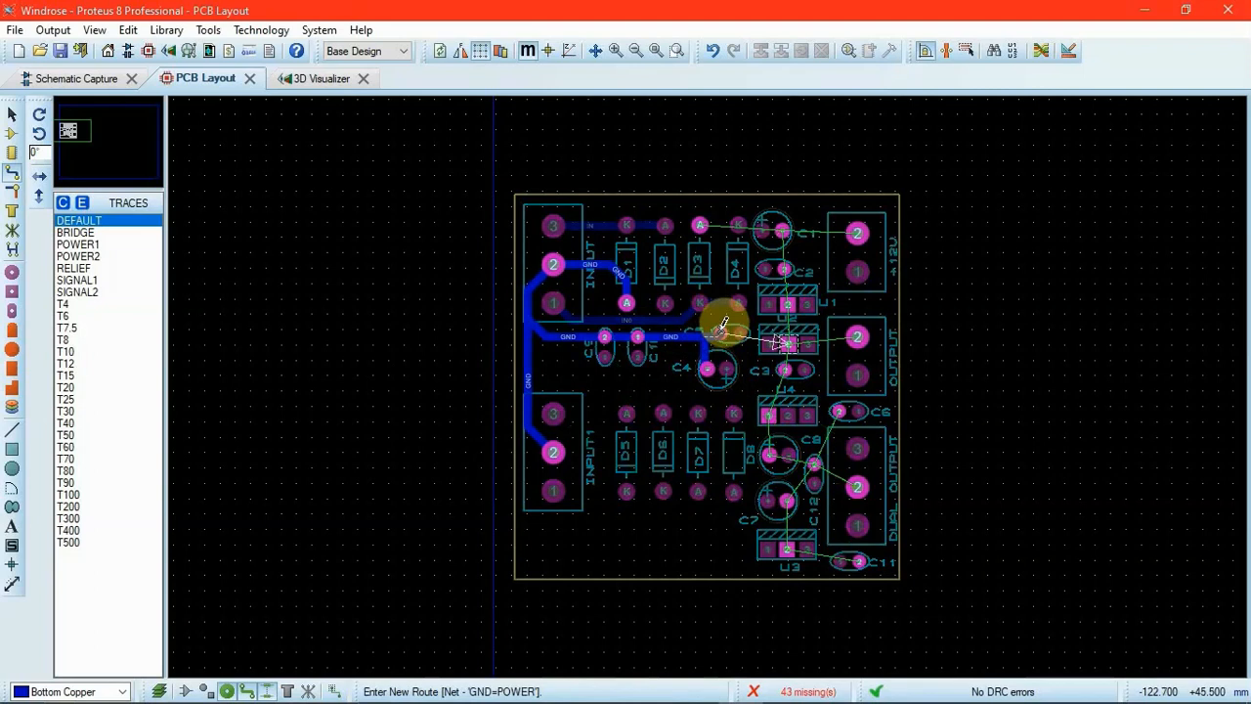
pyautogui.rightClick(723, 326)
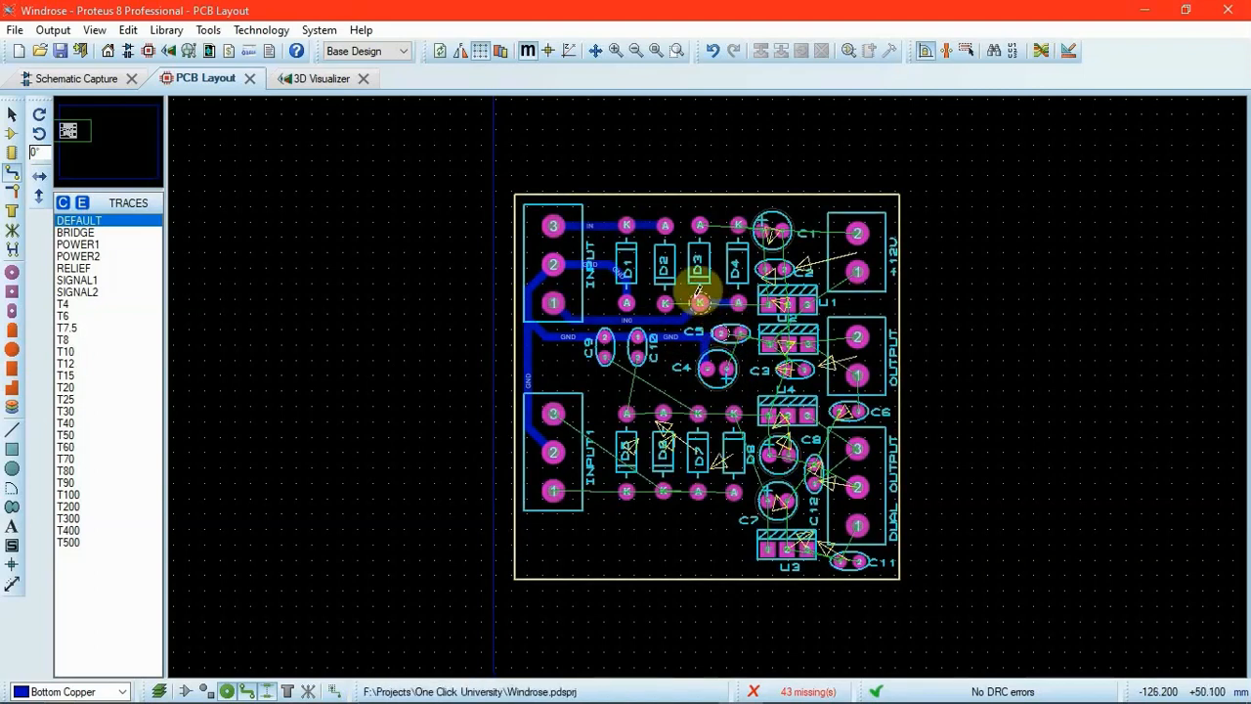
# Route a ground track from D3's anode around D4's cathode to C1's negative pin, and a track from D4's cathode to C1's positive pin.
pyautogui.click(700, 225)
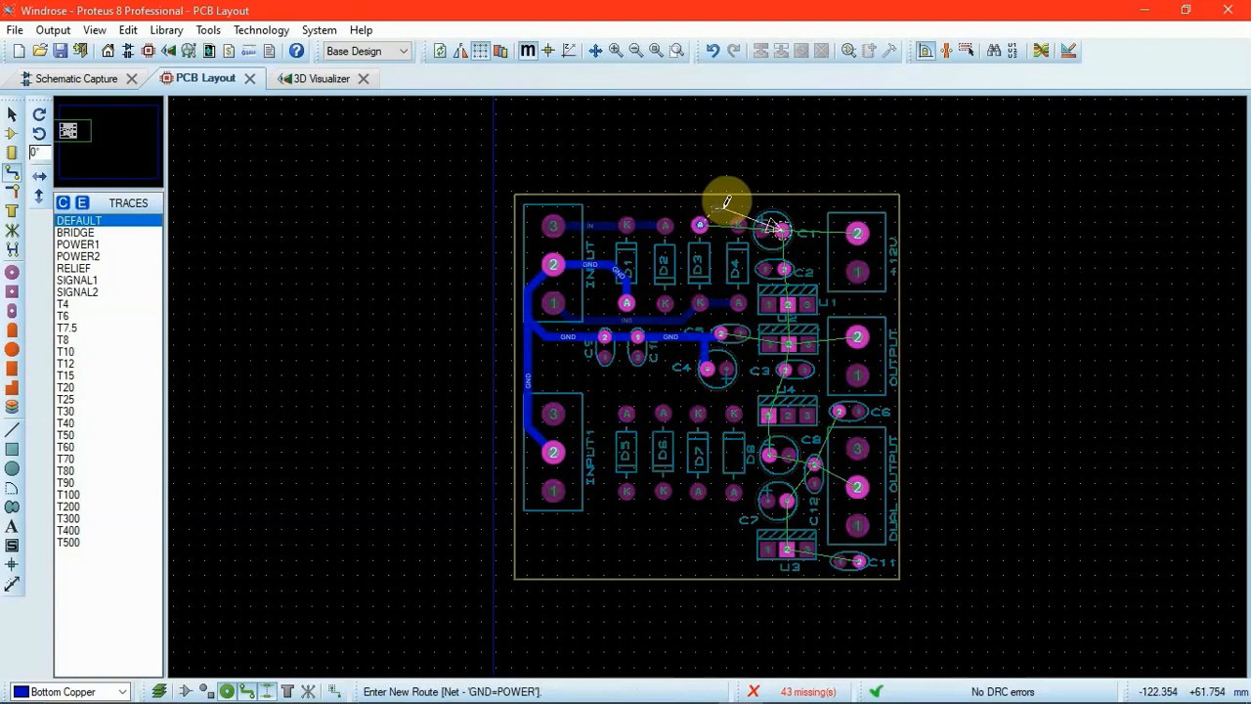
pyautogui.click(783, 227)
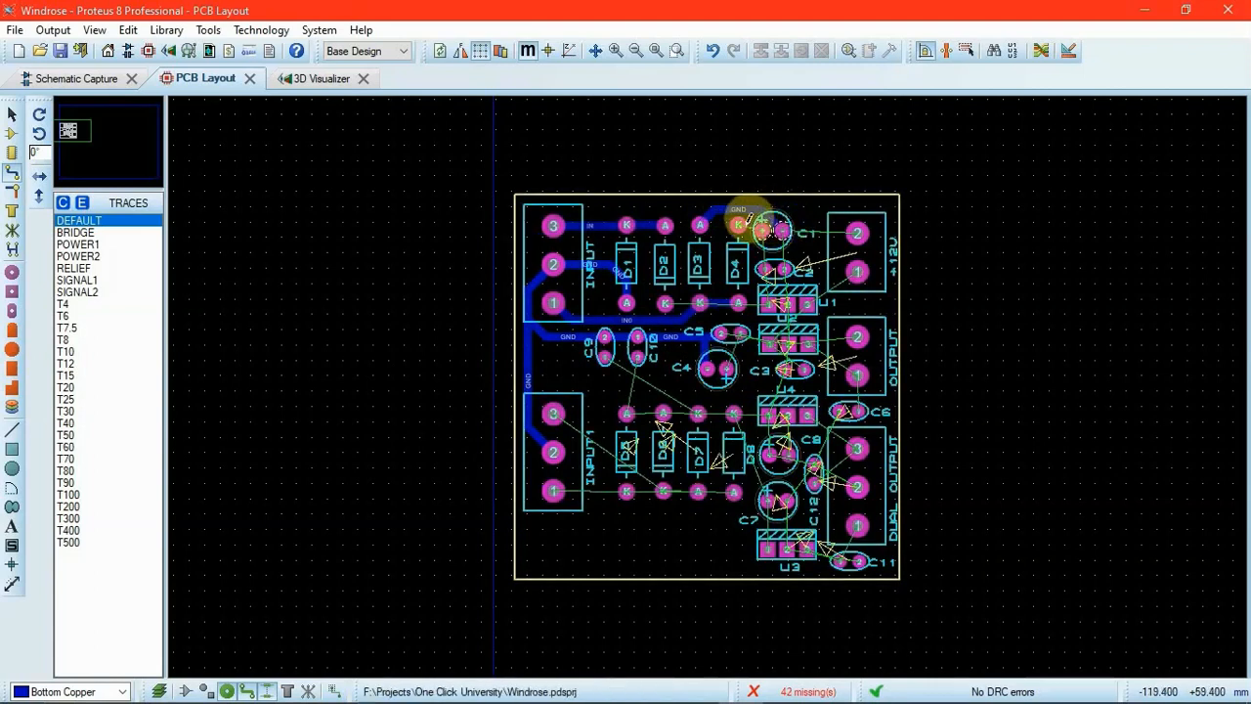
pyautogui.click(740, 227)
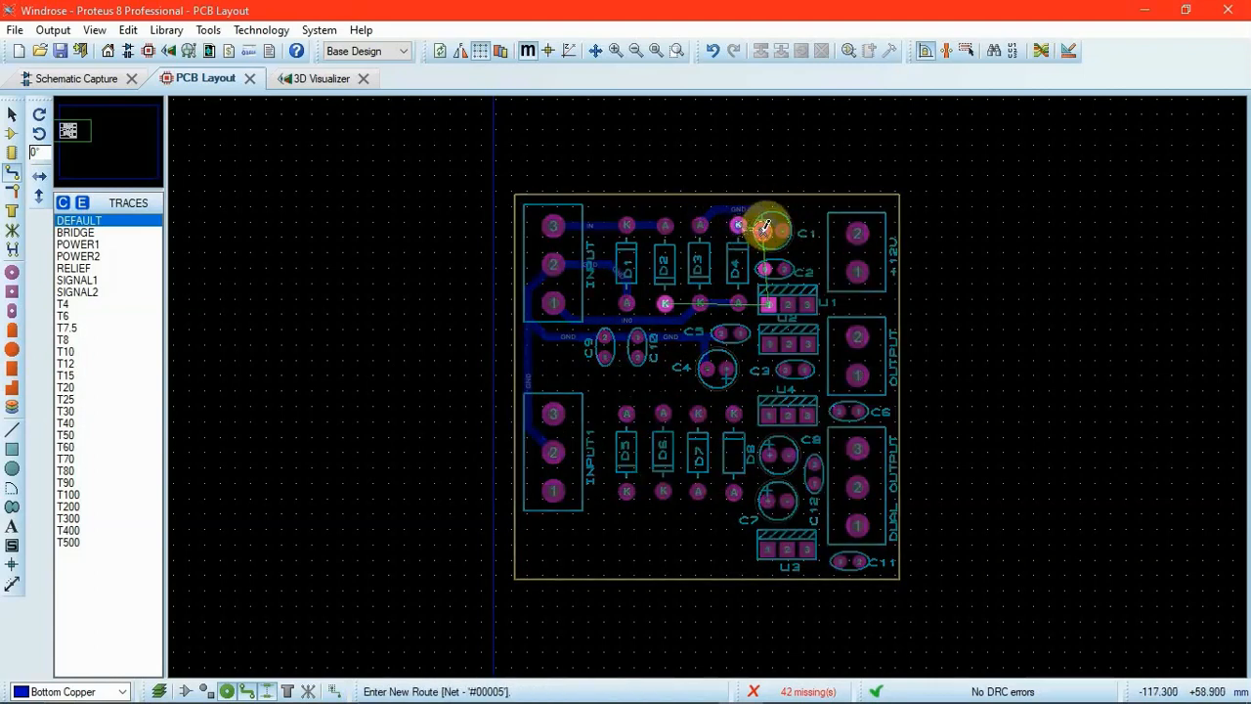
pyautogui.click(763, 230)
# Route tracks from C2's pin 1 to C1's positive pin and U1's pin 1, and connect D2's cathode to C2's pin 1.
pyautogui.click(765, 270)
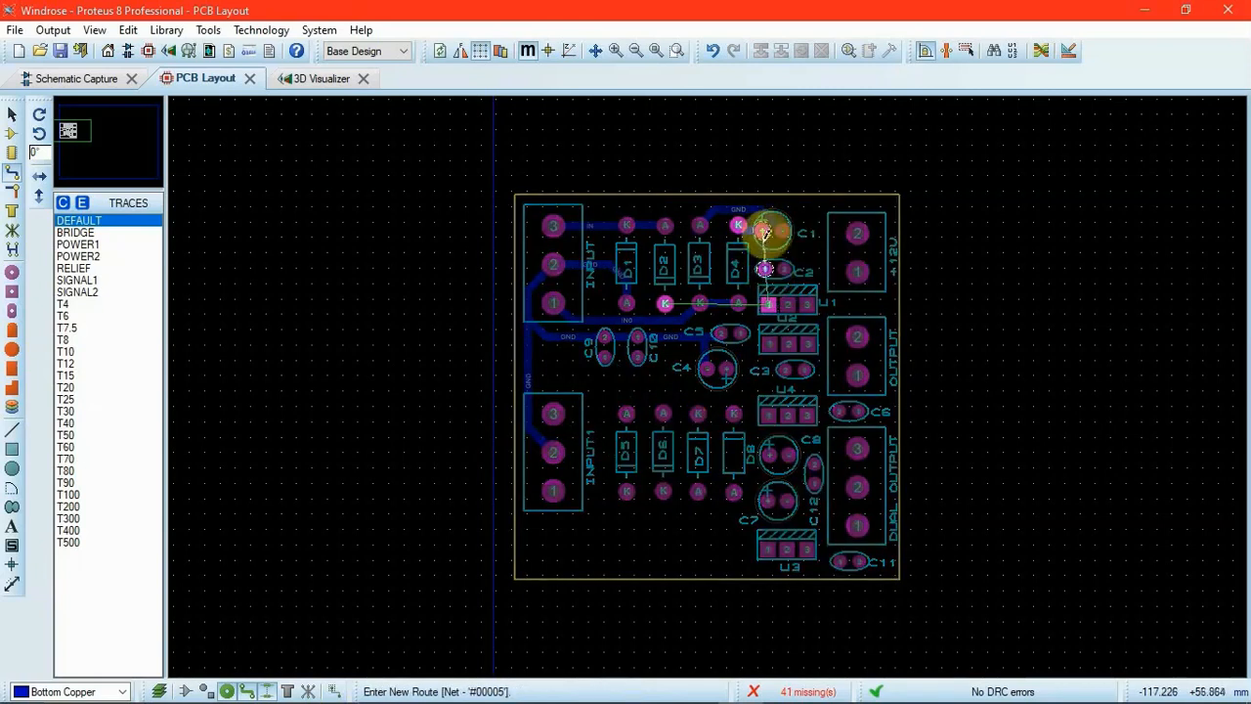
pyautogui.click(764, 229)
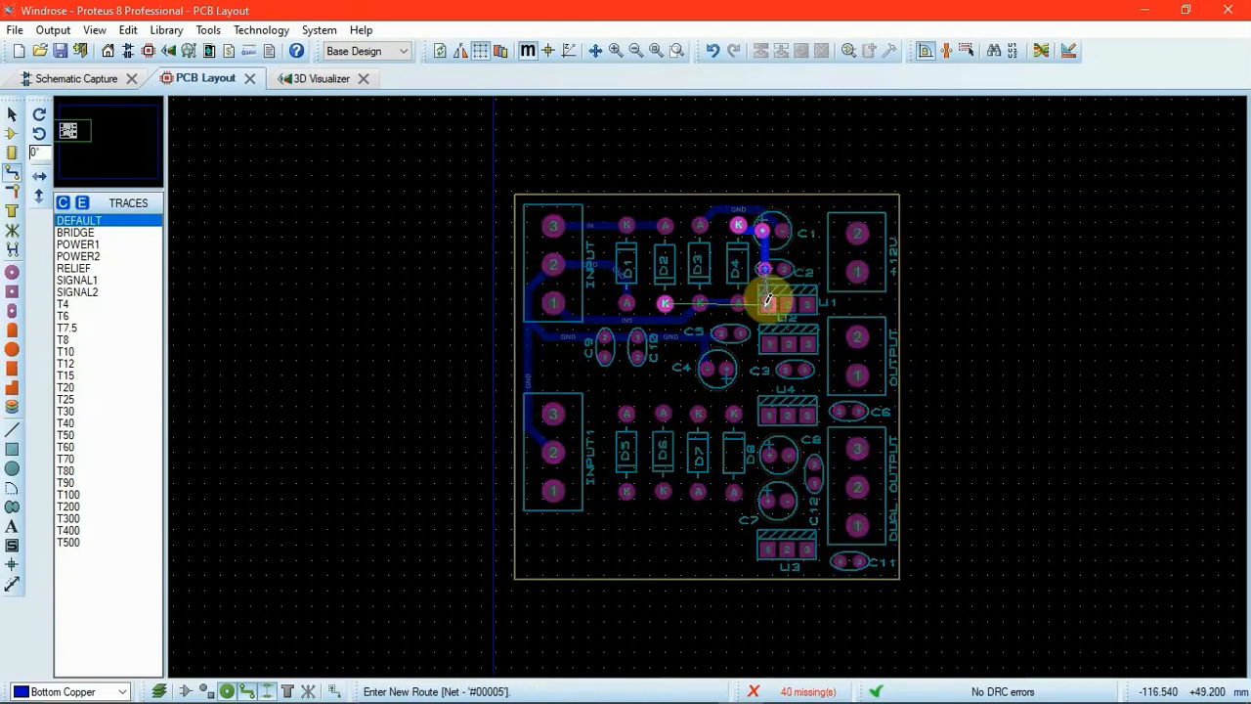
pyautogui.click(768, 303)
pyautogui.click(665, 302)
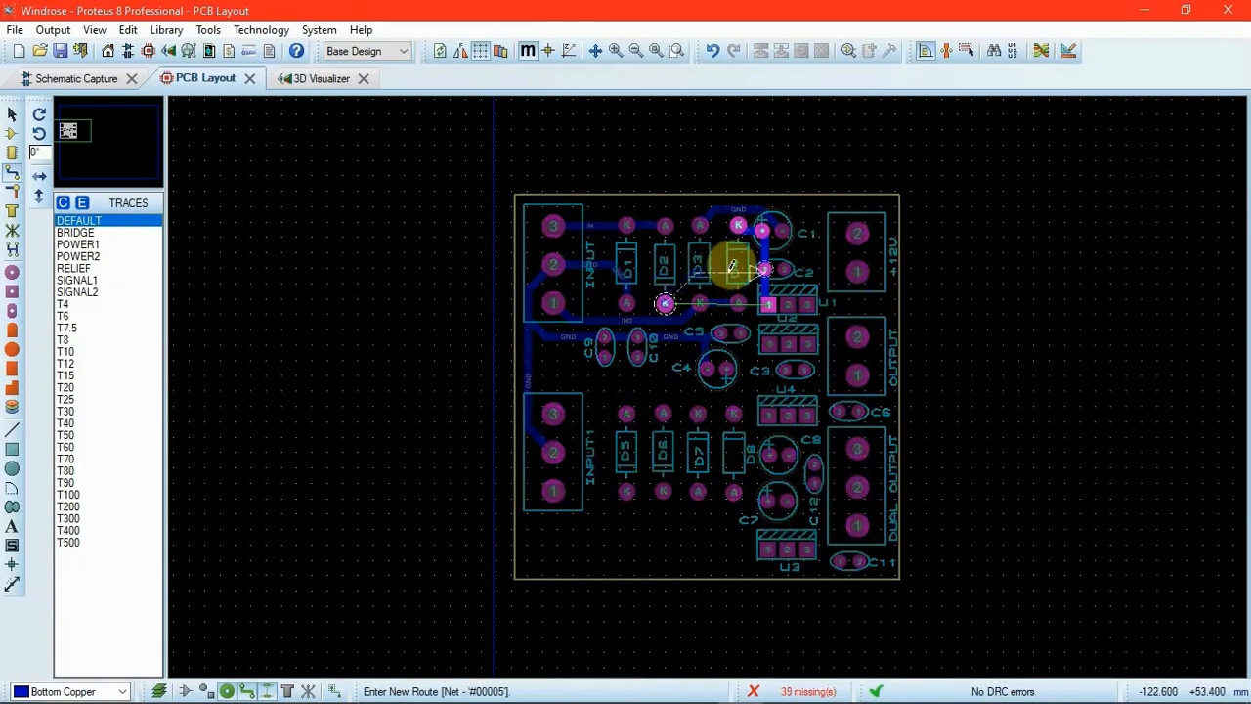
pyautogui.click(768, 266)
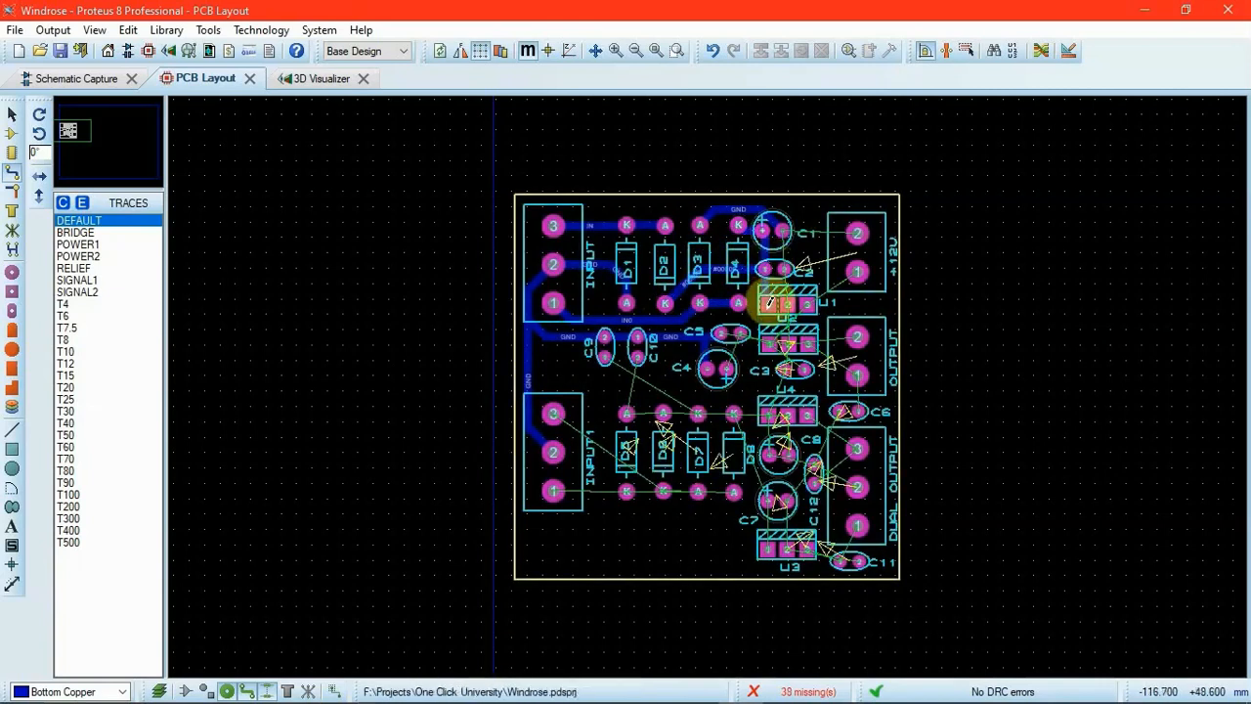
# Route ground tracks from C1's negative pin to pin 2 of the +12V connector and through C2's pin 2 to U1's pin 2.
pyautogui.click(782, 229)
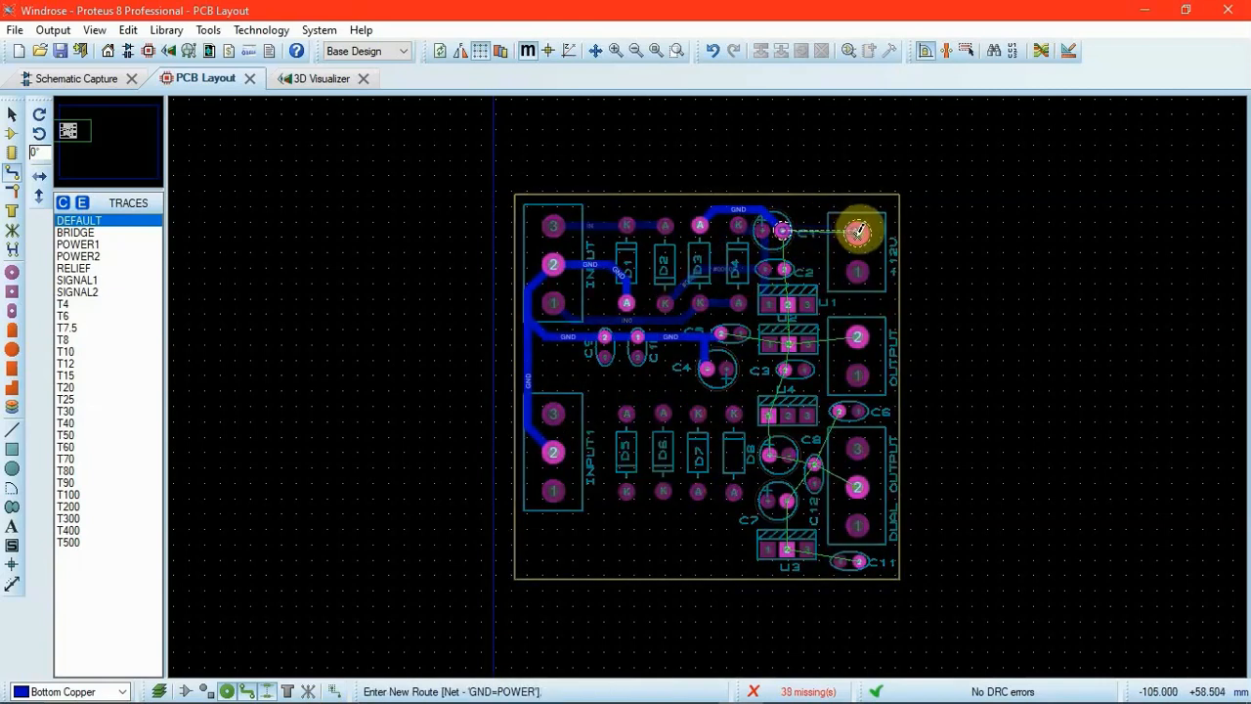
pyautogui.click(857, 232)
pyautogui.click(783, 267)
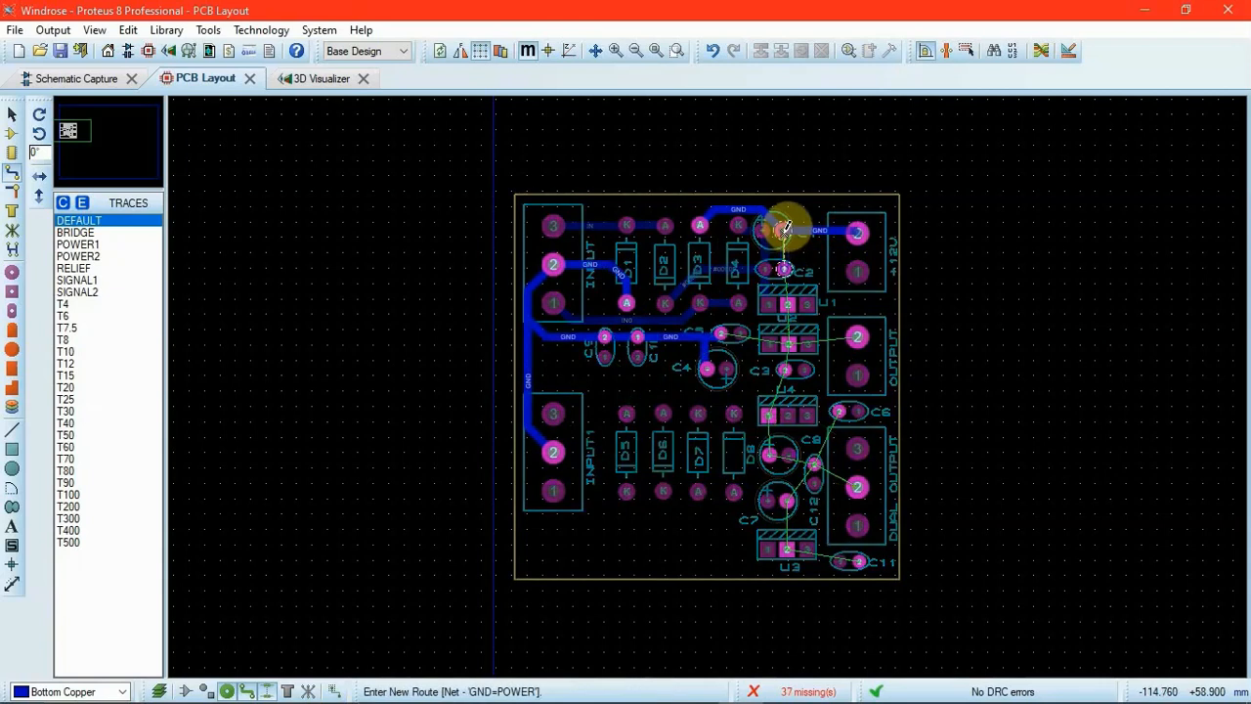
pyautogui.click(784, 229)
pyautogui.click(787, 302)
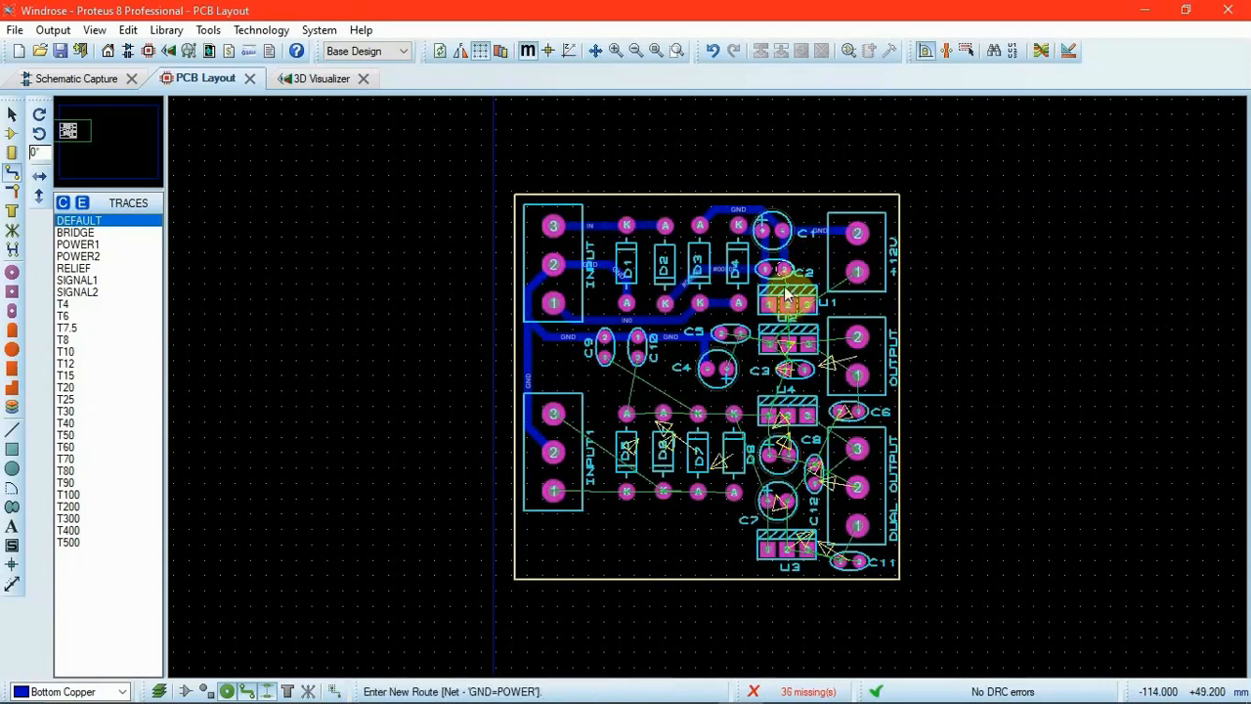
pyautogui.click(784, 267)
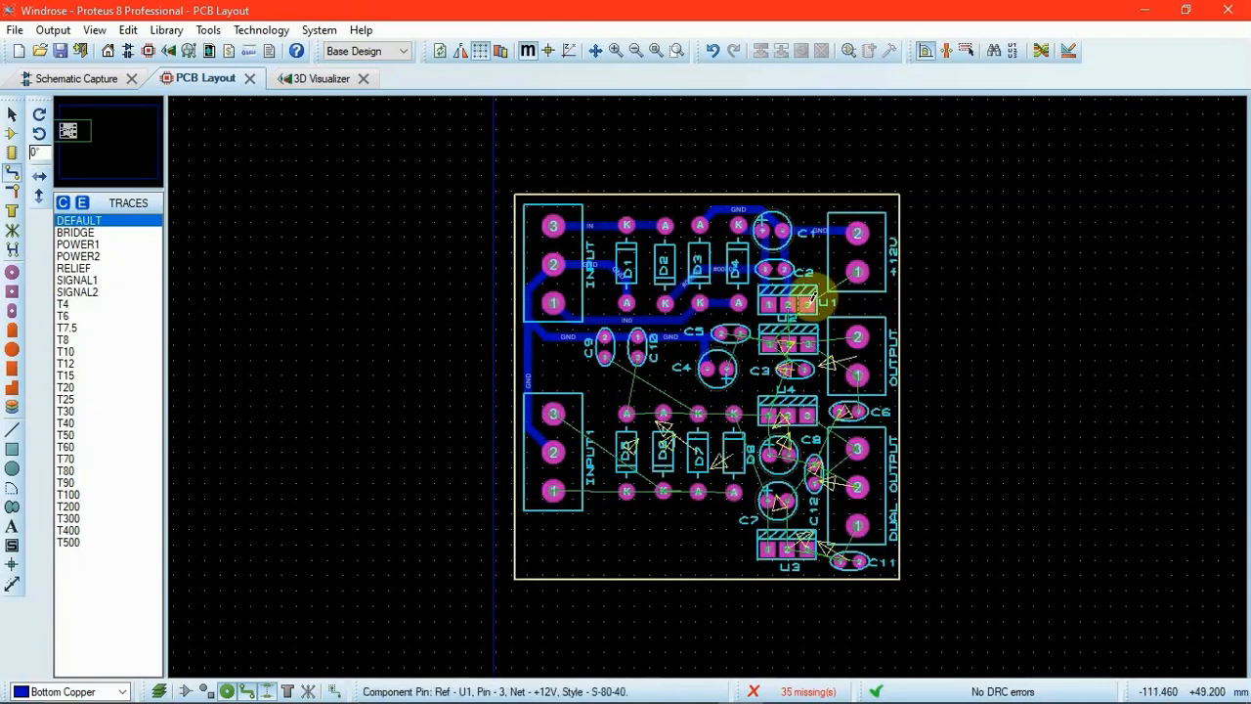
# Route a track from U1's pin 3 to pin 1 of the +12V connector, and a ground track from U1's pin 2 to U2's pin 2.
pyautogui.click(807, 304)
pyautogui.click(857, 270)
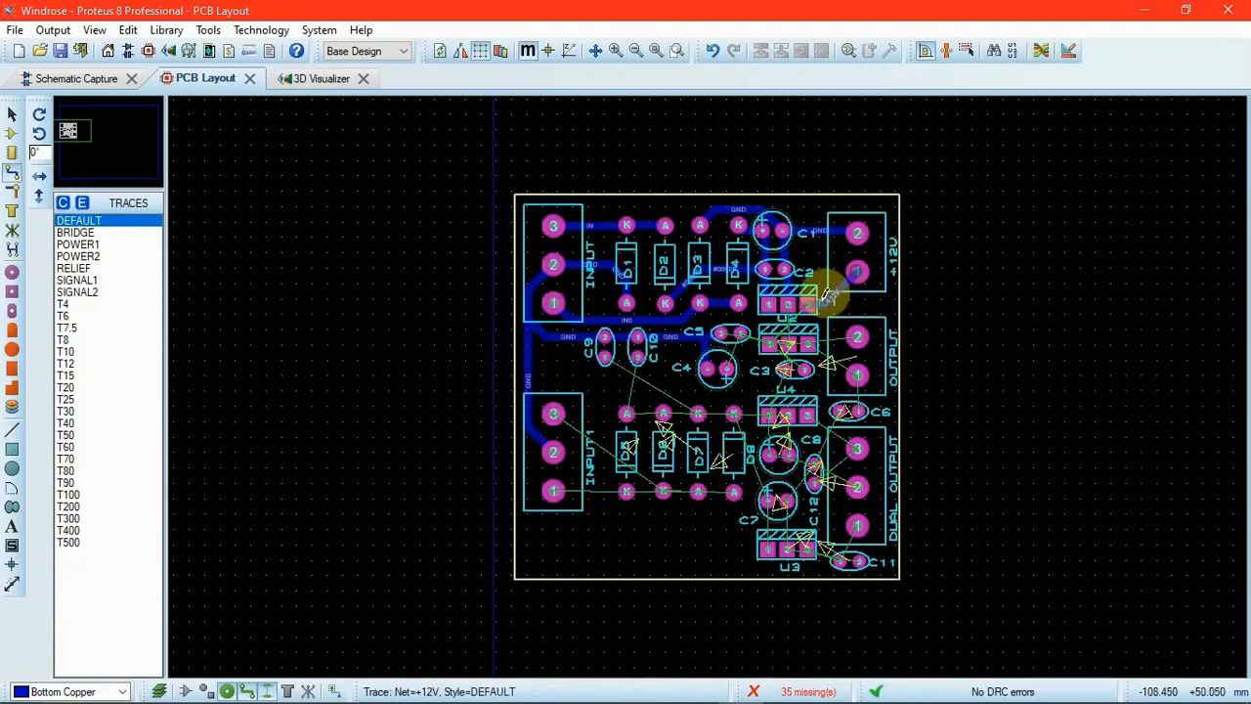
pyautogui.press('F6')
pyautogui.scroll(1, 709, 382)
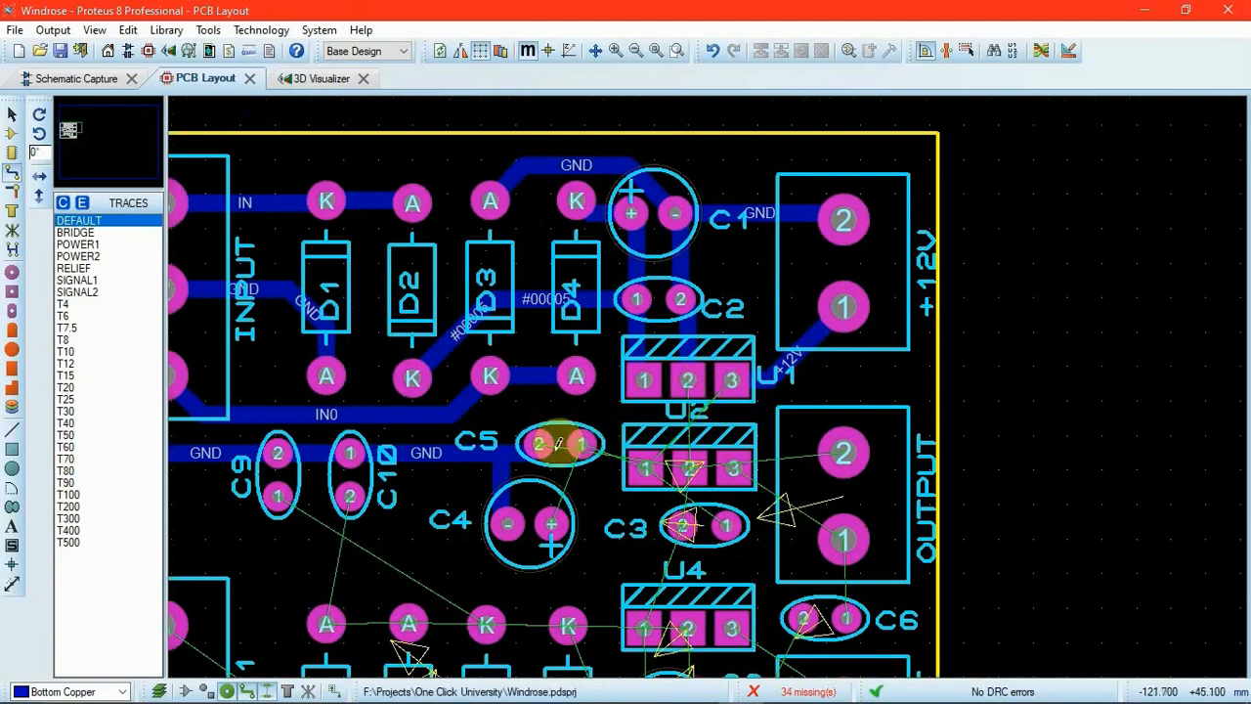
pyautogui.scroll(-1, 670, 430)
pyautogui.scroll(1, 695, 429)
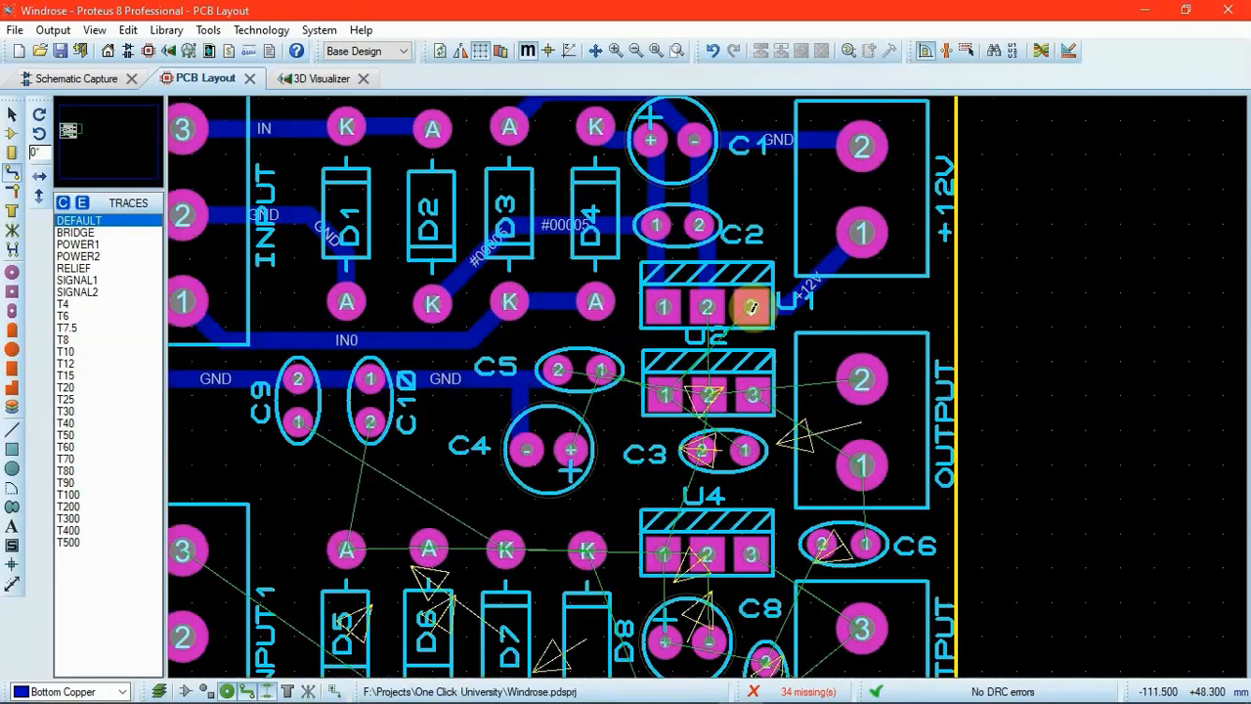
pyautogui.click(752, 308)
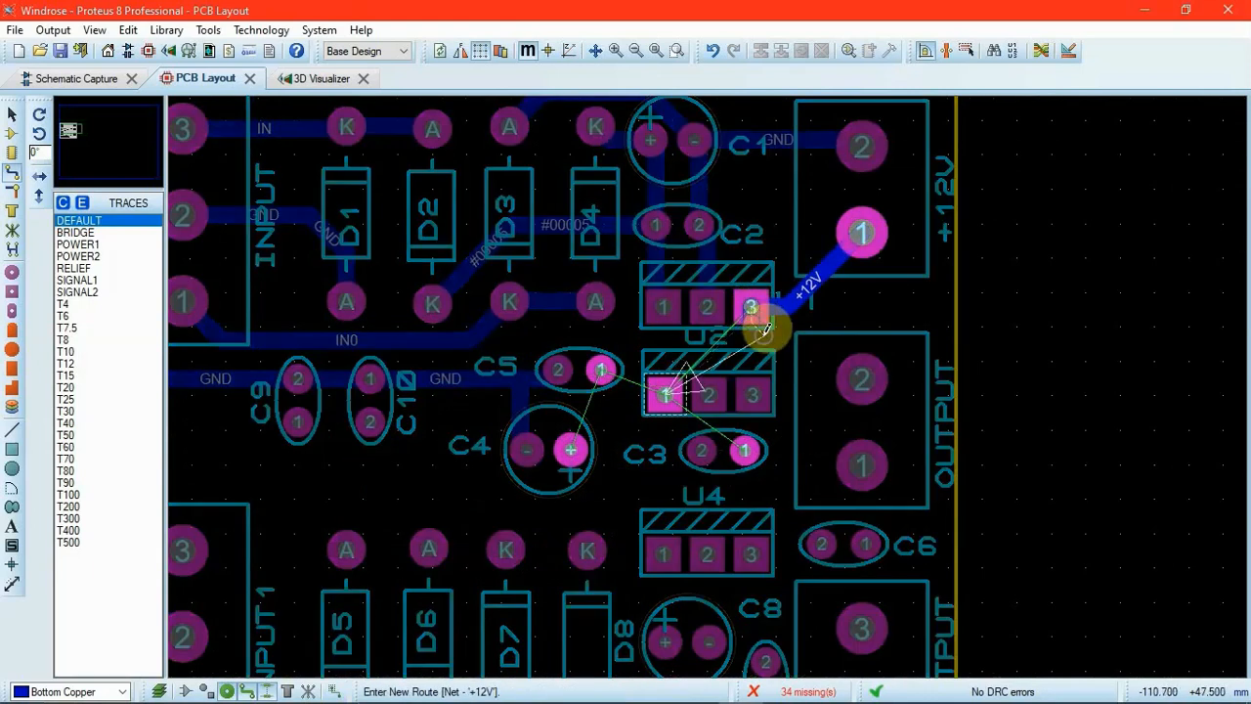
pyautogui.press('Escape')
pyautogui.click(706, 308)
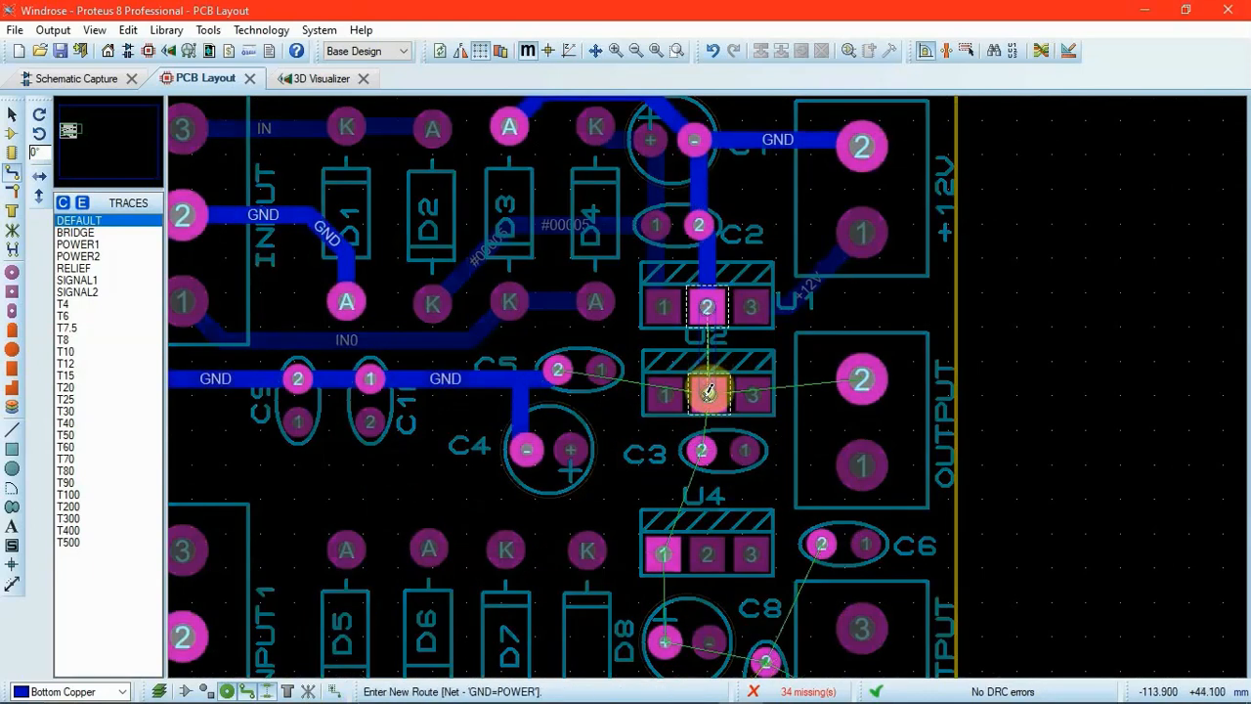
pyautogui.click(708, 392)
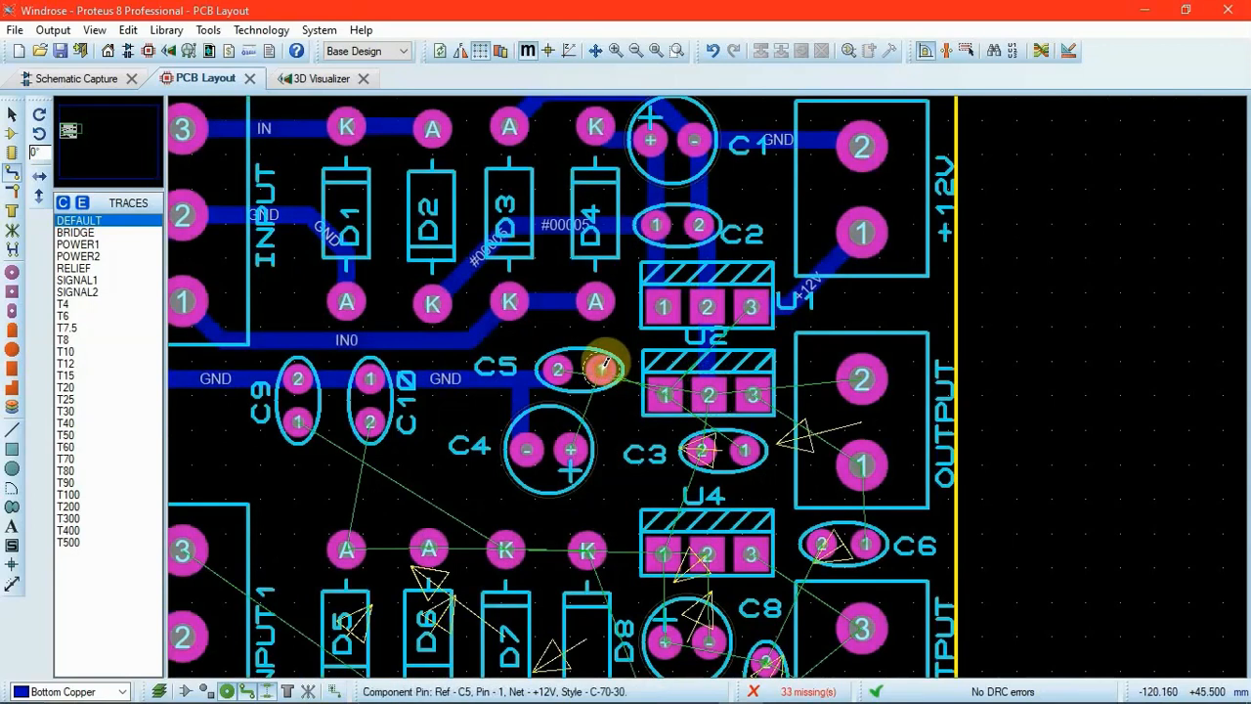
# Route +12V tracks from C5's pin 1 to U2's pin 1 and from C4's positive pin to C5's pin 1.
pyautogui.click(604, 369)
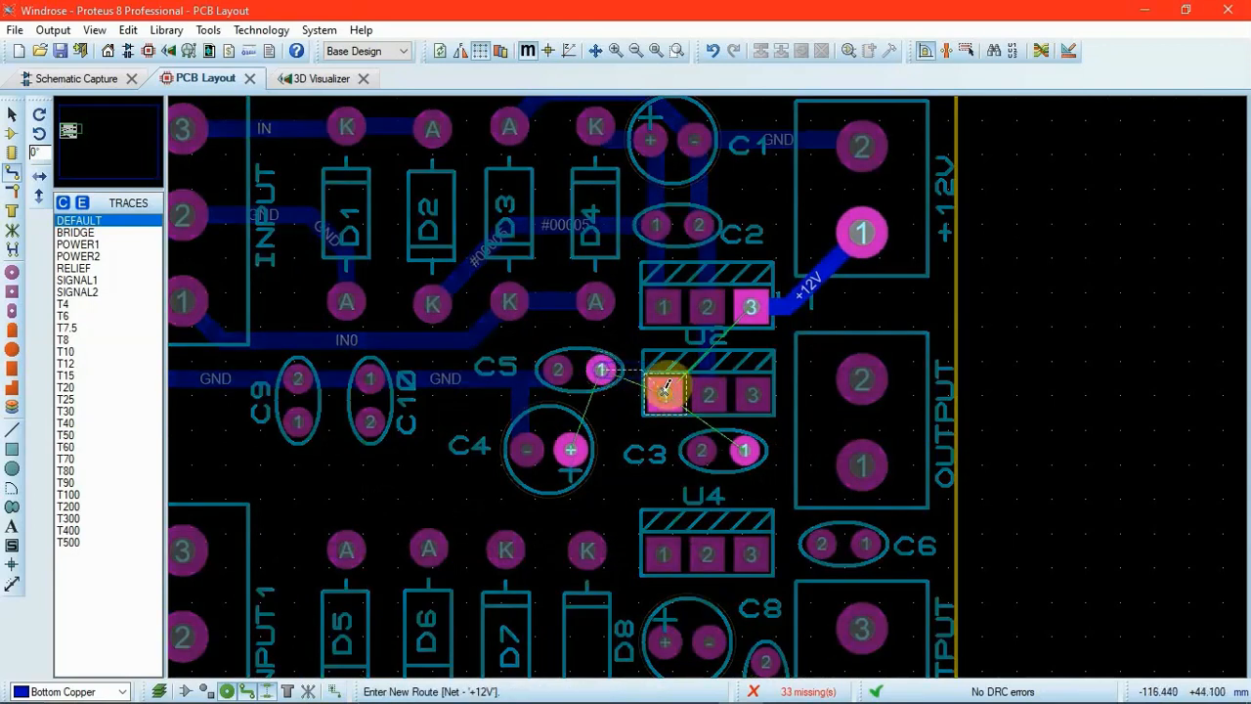
pyautogui.click(665, 391)
pyautogui.click(570, 445)
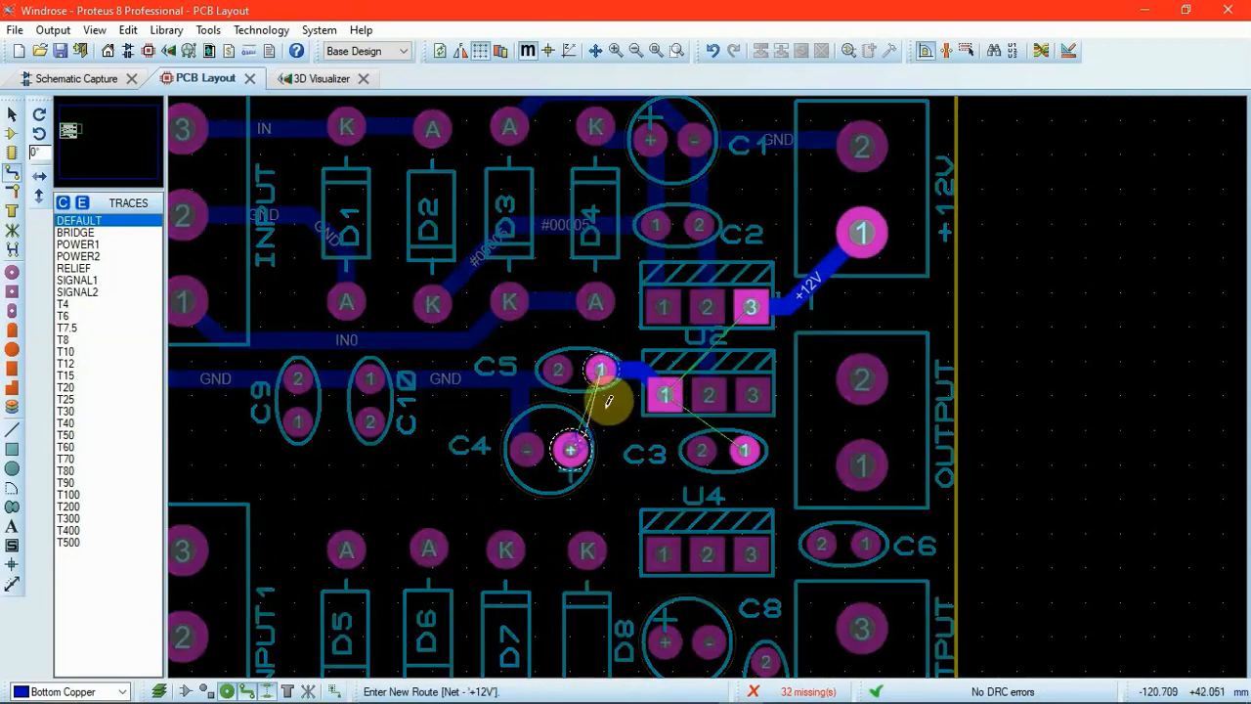
pyautogui.click(605, 367)
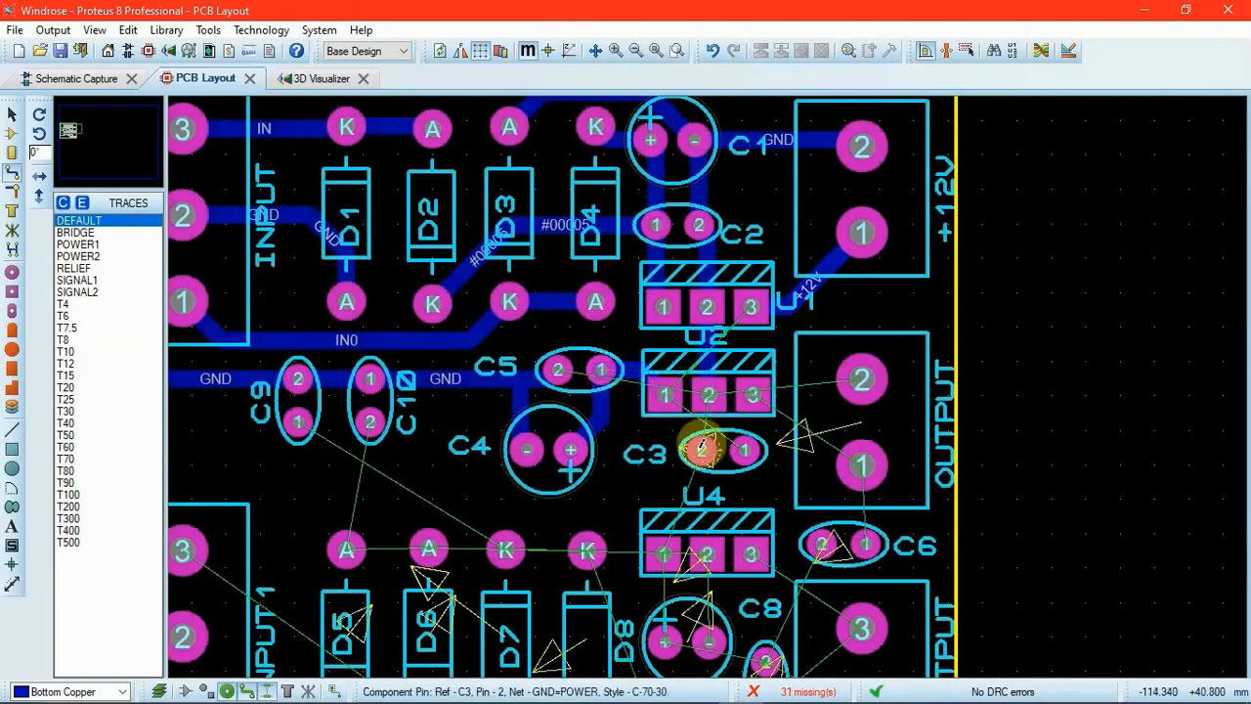
# Route ground tracks from C3's pin 2 to U2's pin 2 and to U4's pin 1.
pyautogui.click(701, 448)
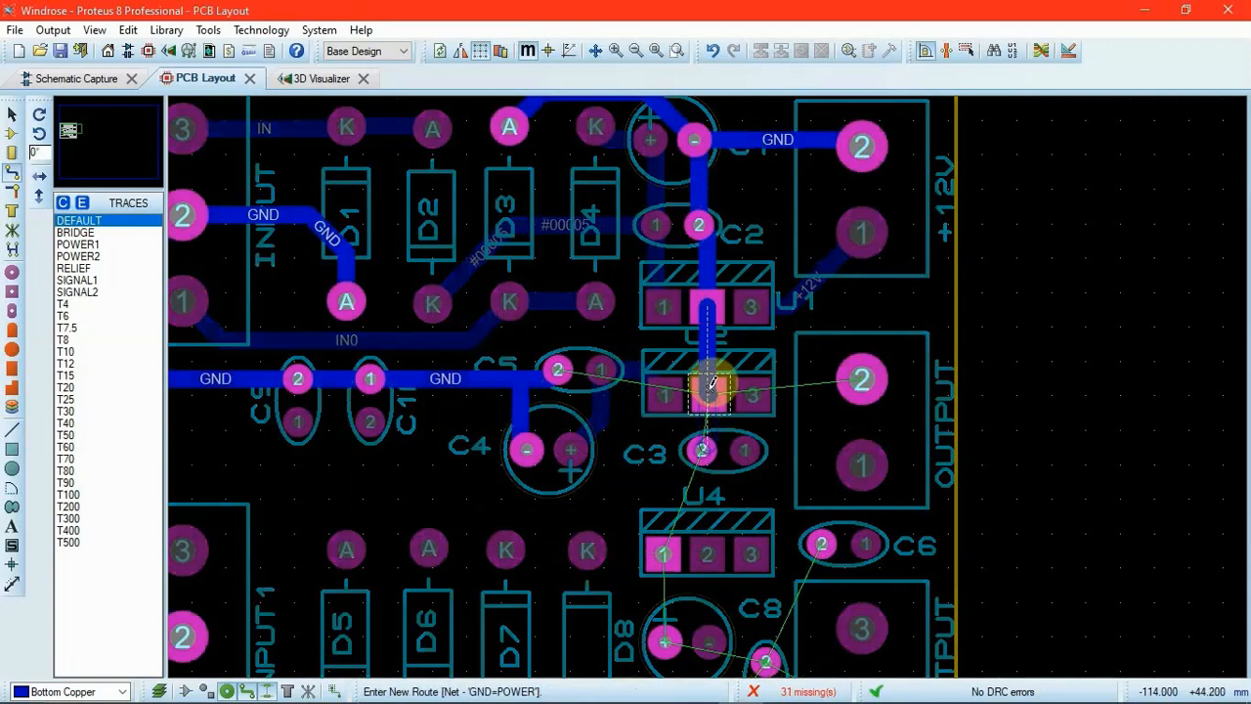
pyautogui.click(711, 381)
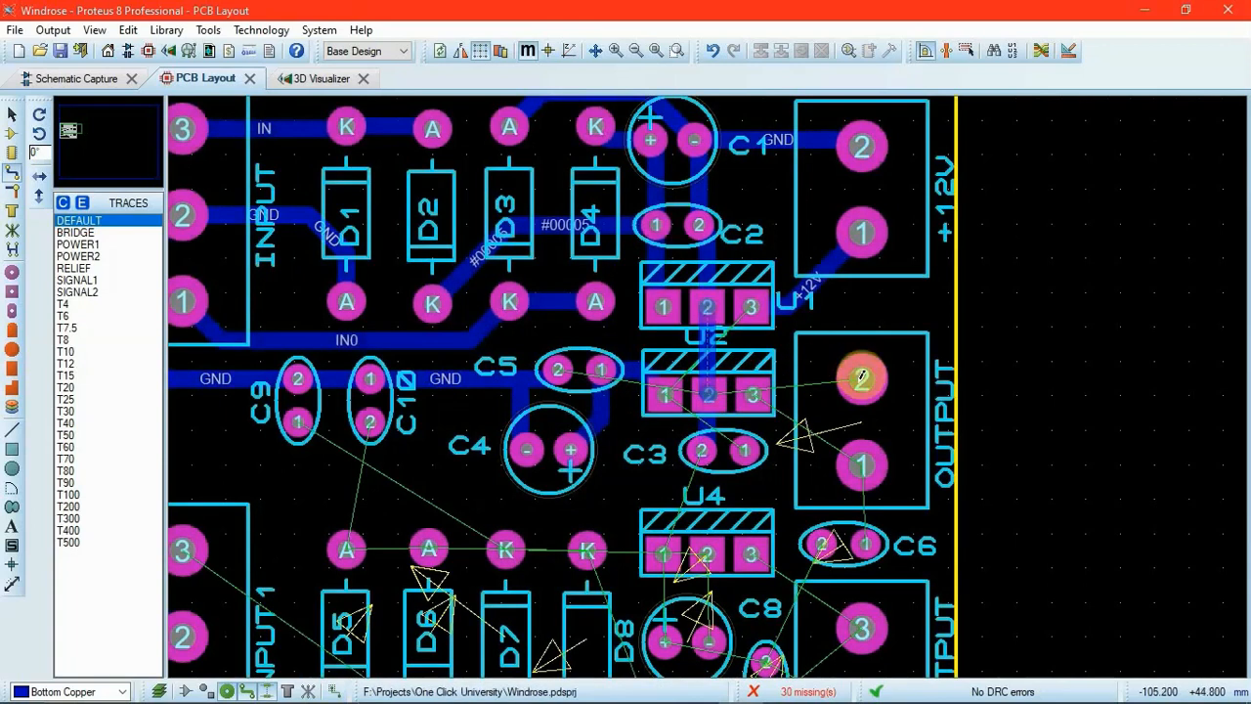
pyautogui.click(850, 384)
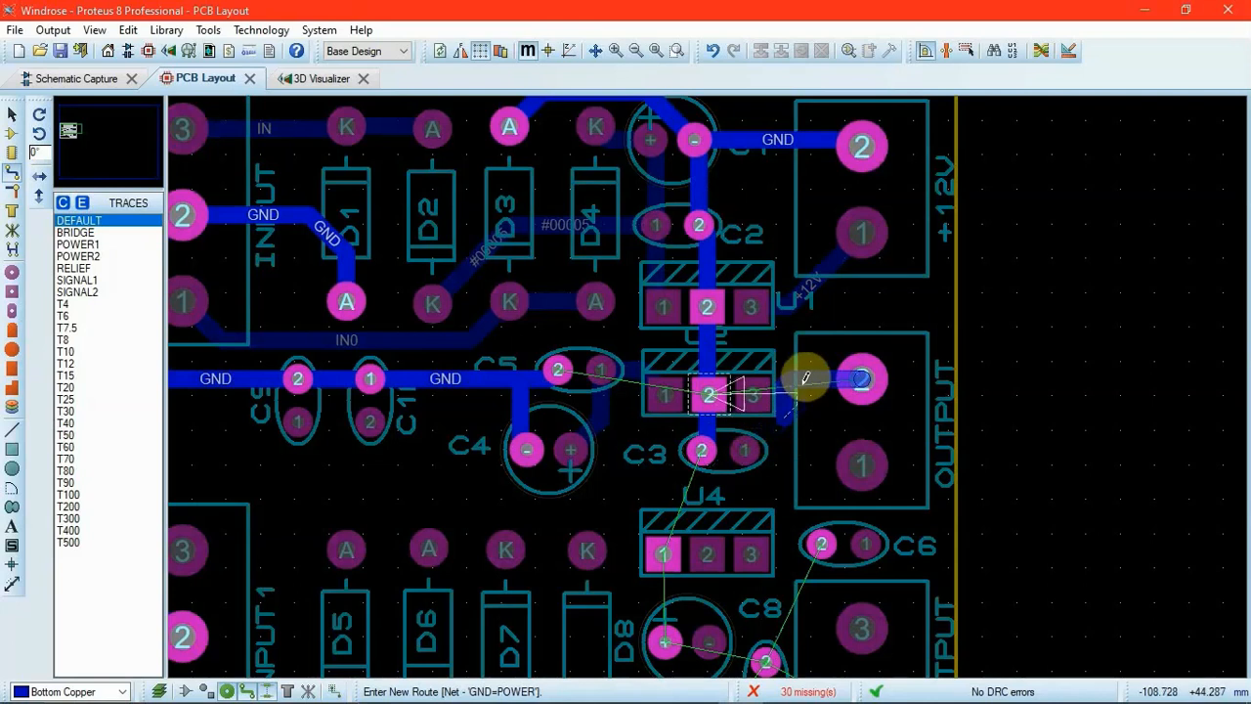
pyautogui.press('Escape')
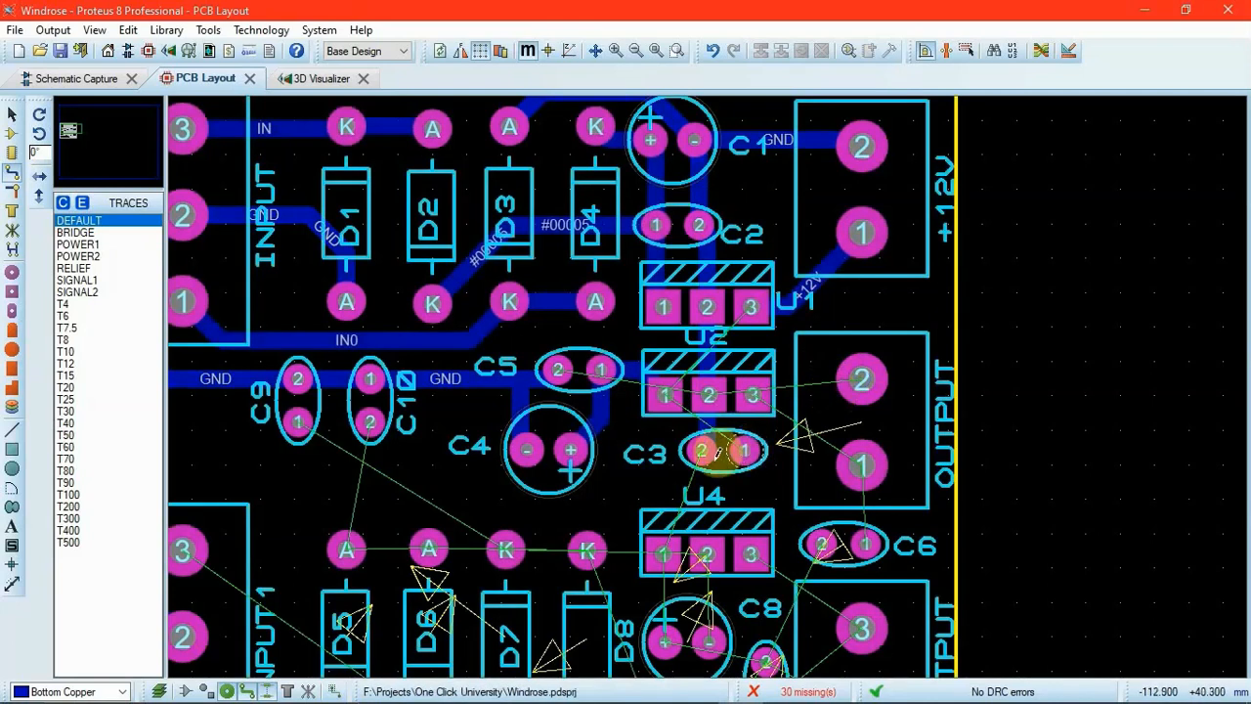
pyautogui.click(701, 450)
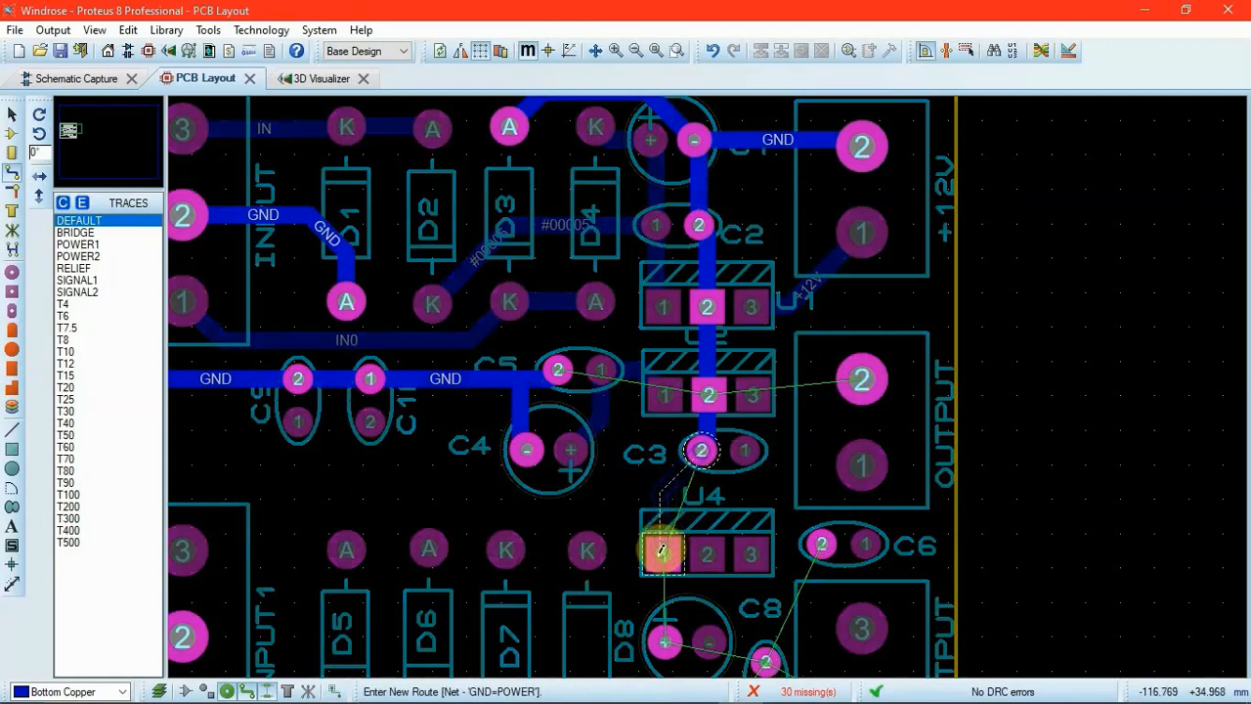
pyautogui.click(665, 552)
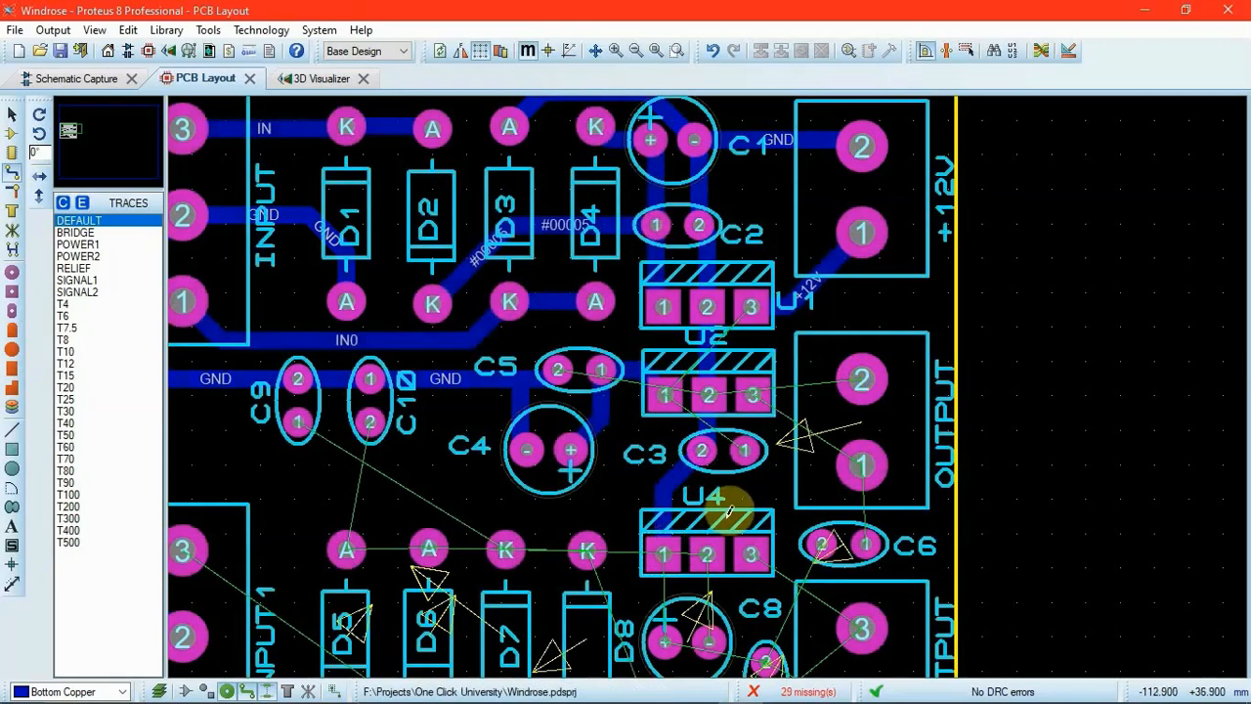
# Route a ground track from OUTPUT pin 2 along the board's right edge, around pin 1 of the +12V connector, to its pin 2.
pyautogui.click(861, 379)
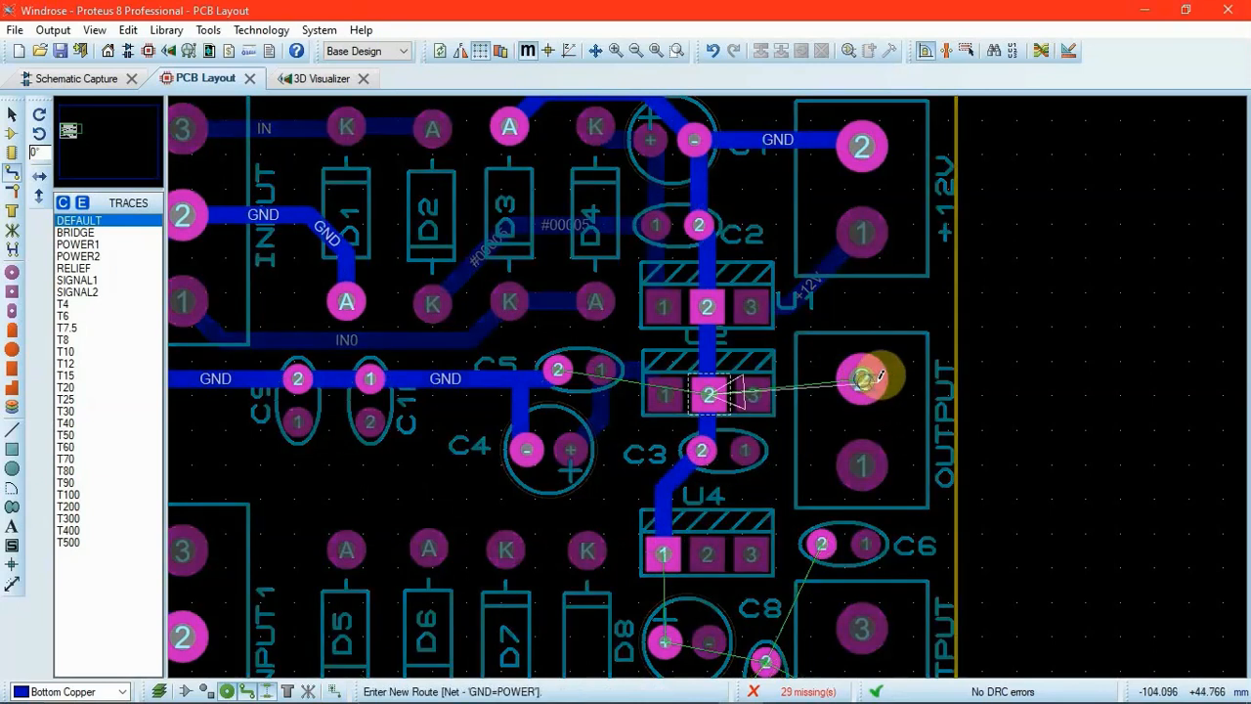
pyautogui.click(925, 334)
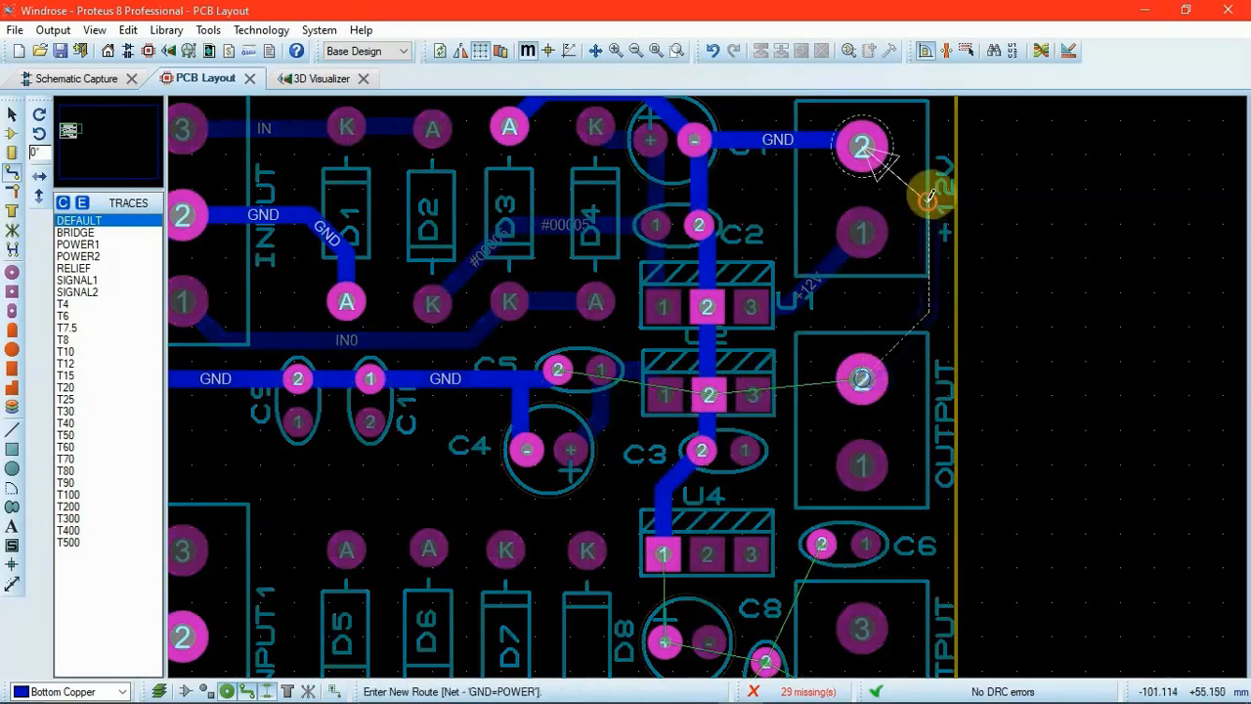
pyautogui.click(866, 144)
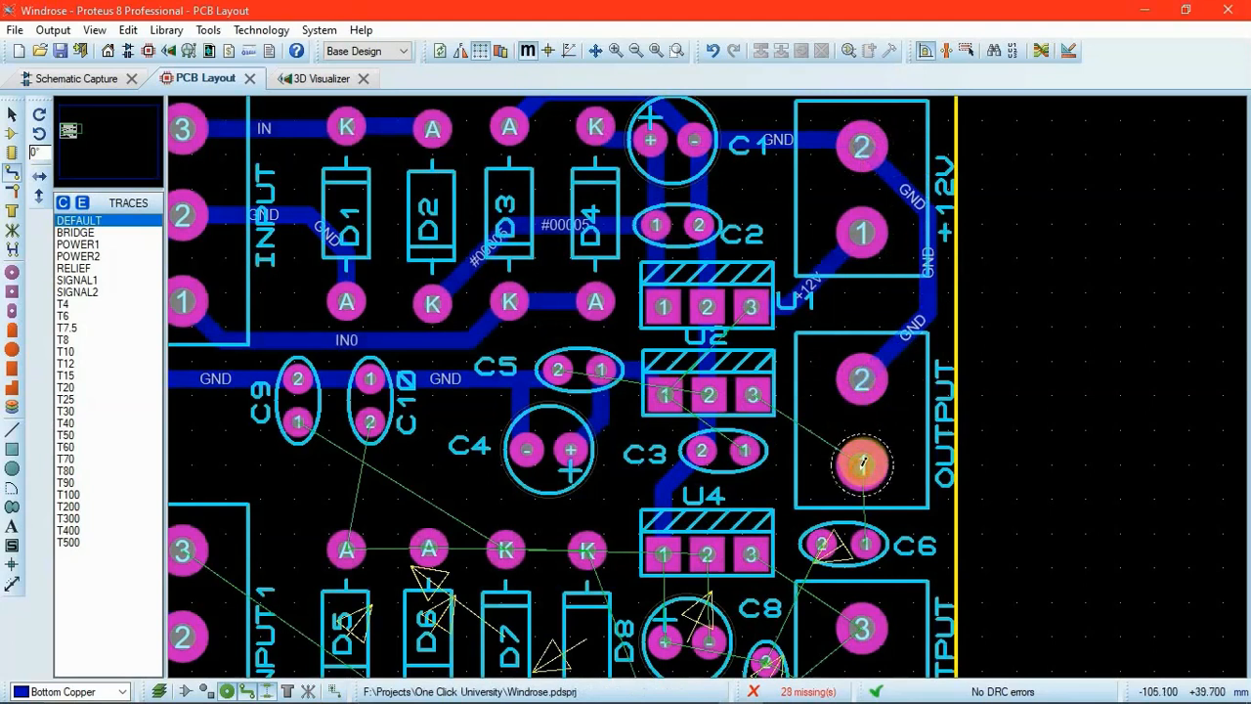
# Route tracks from OUTPUT pin 1 to U2's pin 3 and to C6's pin 1.
pyautogui.click(860, 463)
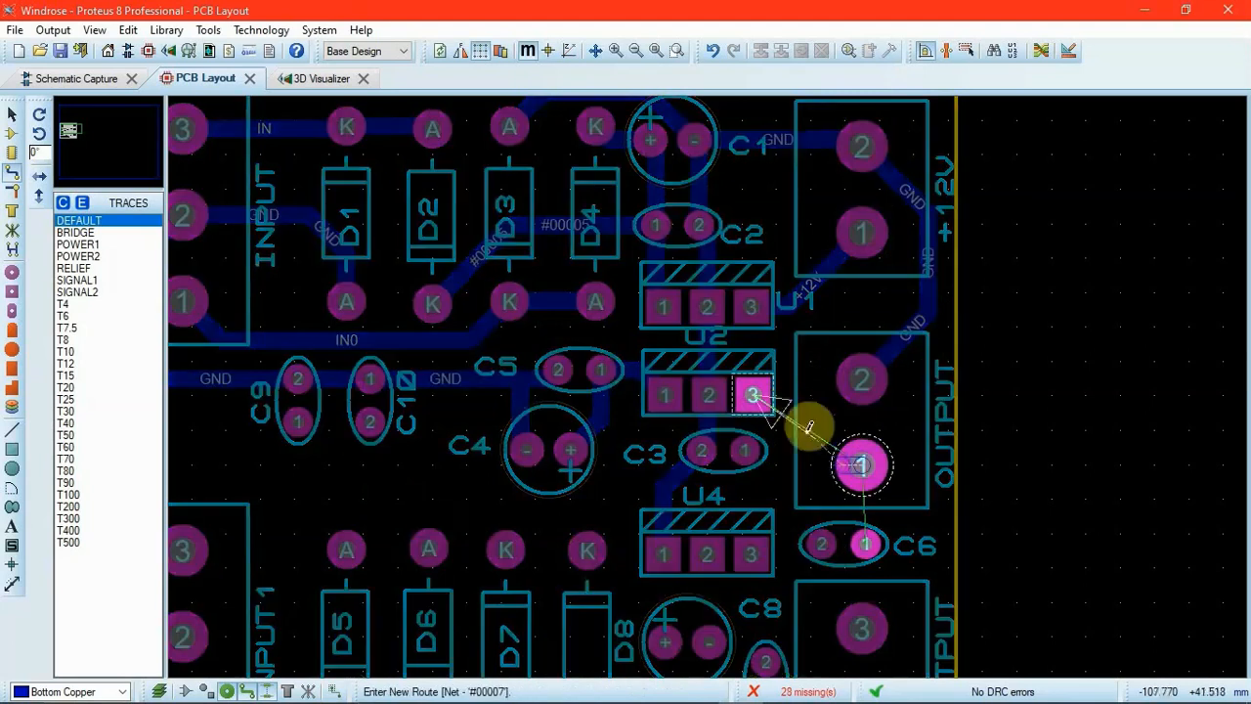
pyautogui.click(753, 393)
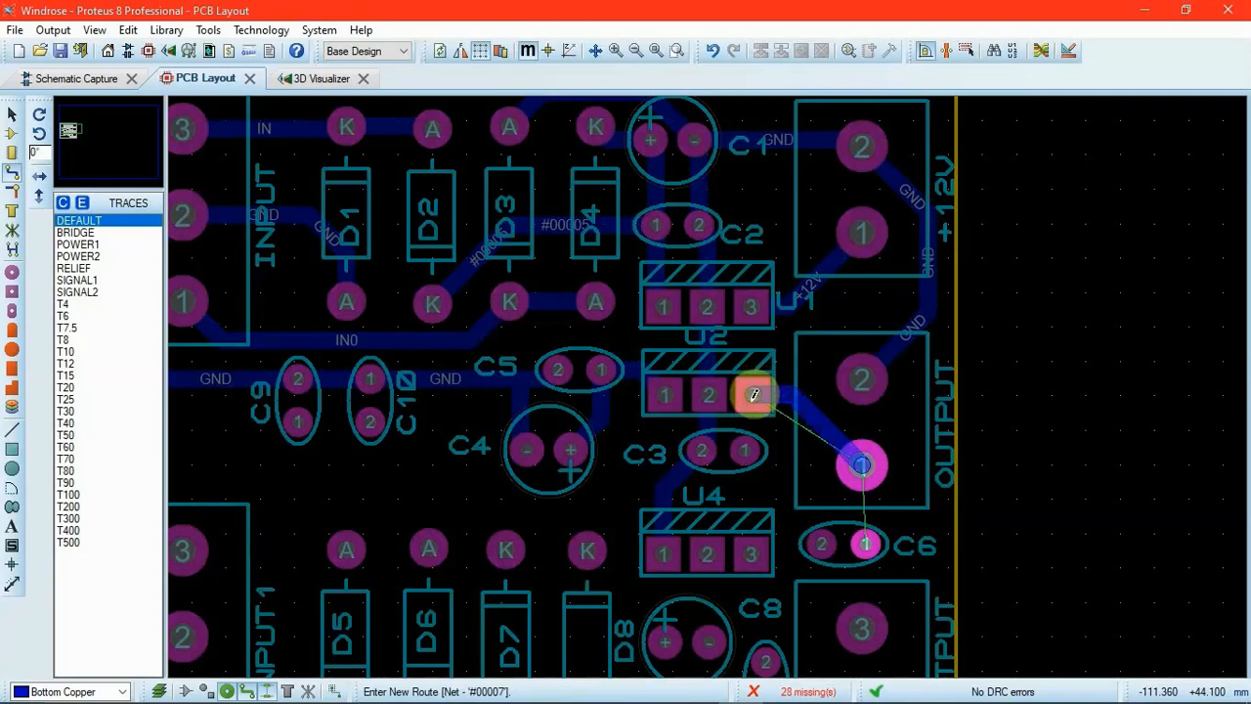
pyautogui.click(861, 466)
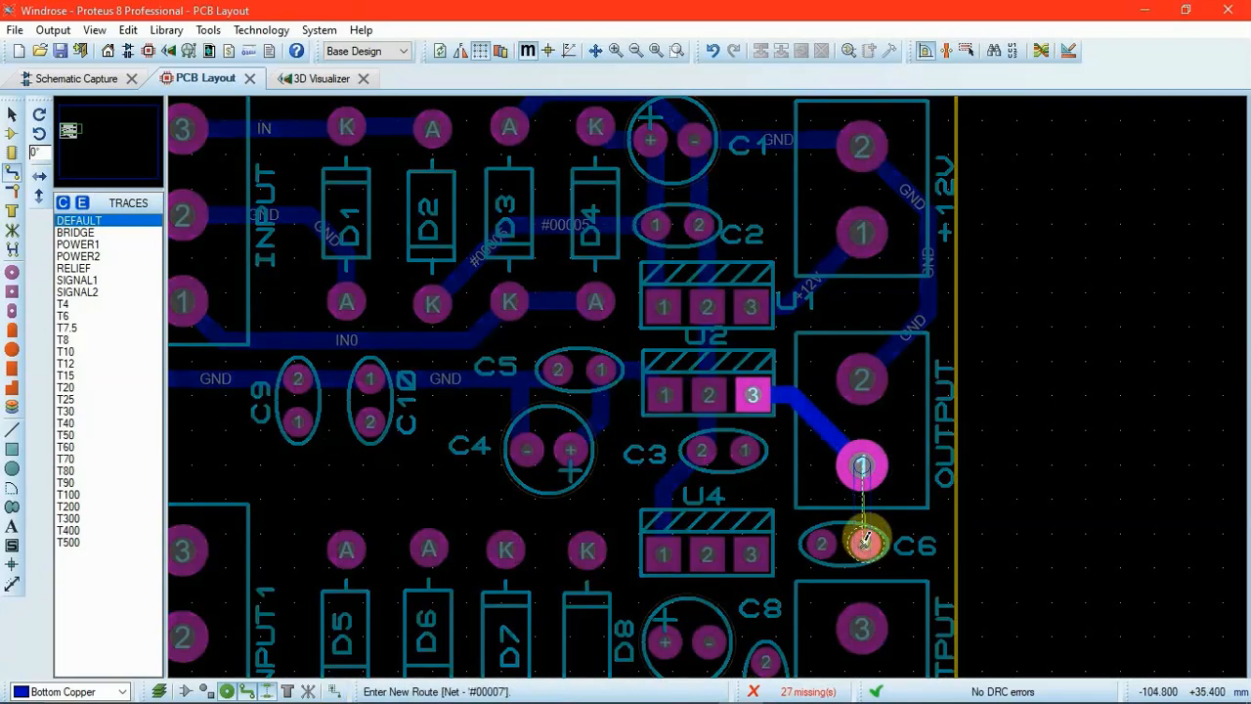
pyautogui.click(864, 541)
pyautogui.scroll(-2, 685, 508)
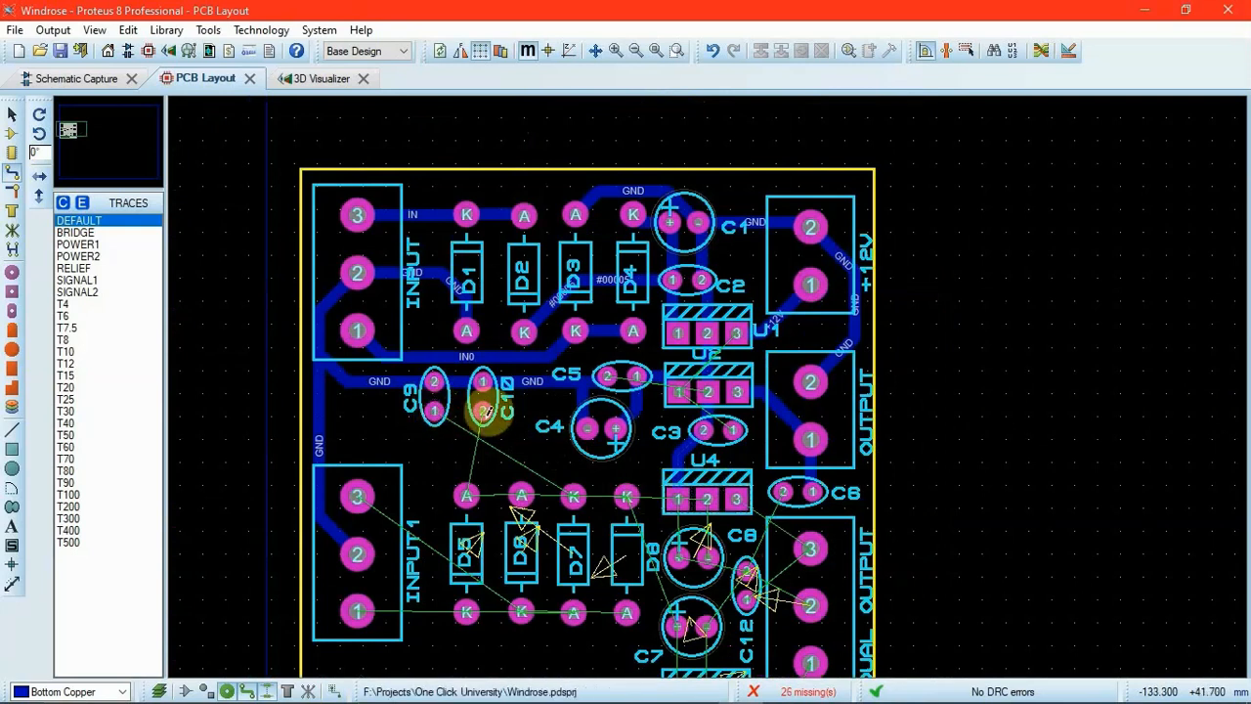
# Route C10's pin 2 to D5's anode, and INPUT1 pin 1 to D5's cathode and on to D7's anode.
pyautogui.click(482, 410)
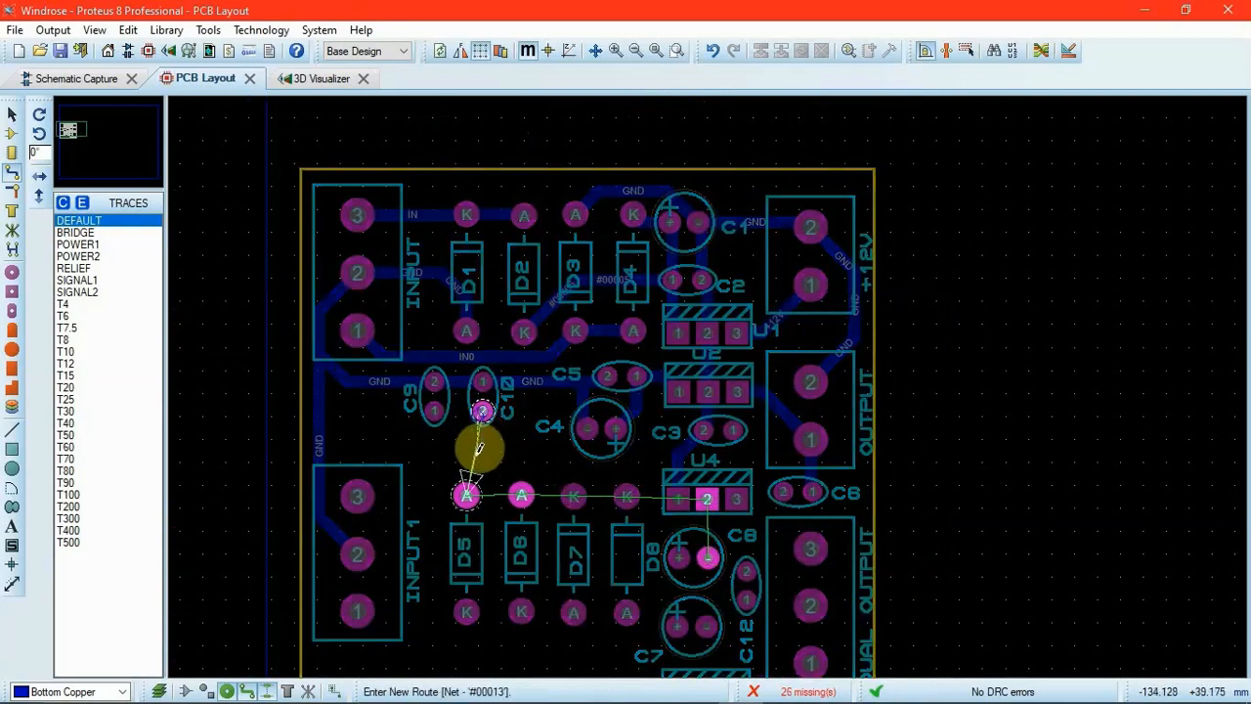
pyautogui.click(467, 494)
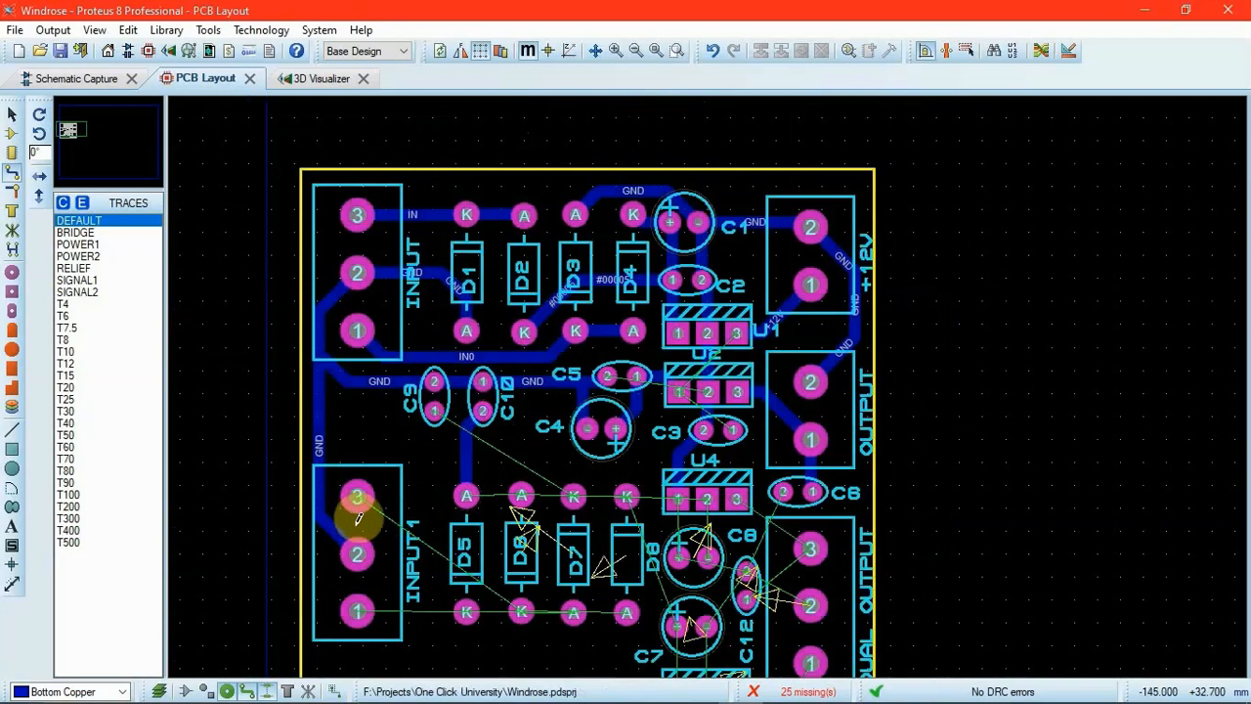
pyautogui.click(357, 611)
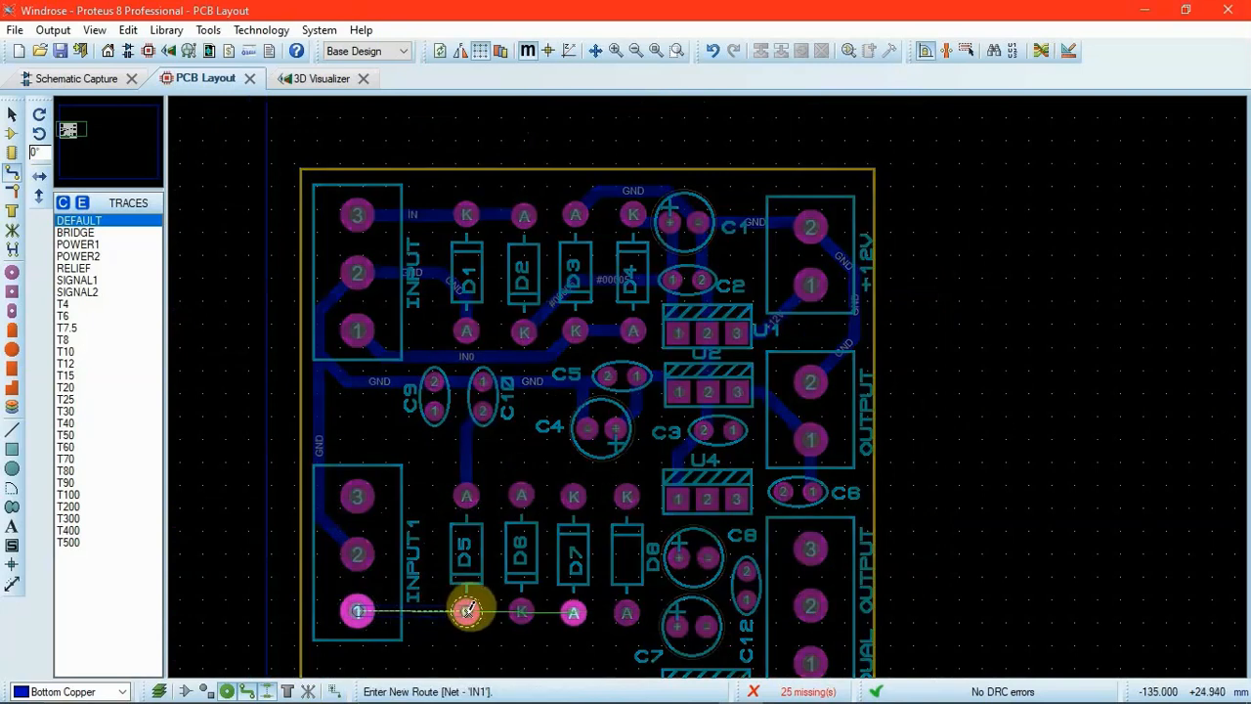
pyautogui.click(467, 611)
pyautogui.click(467, 611)
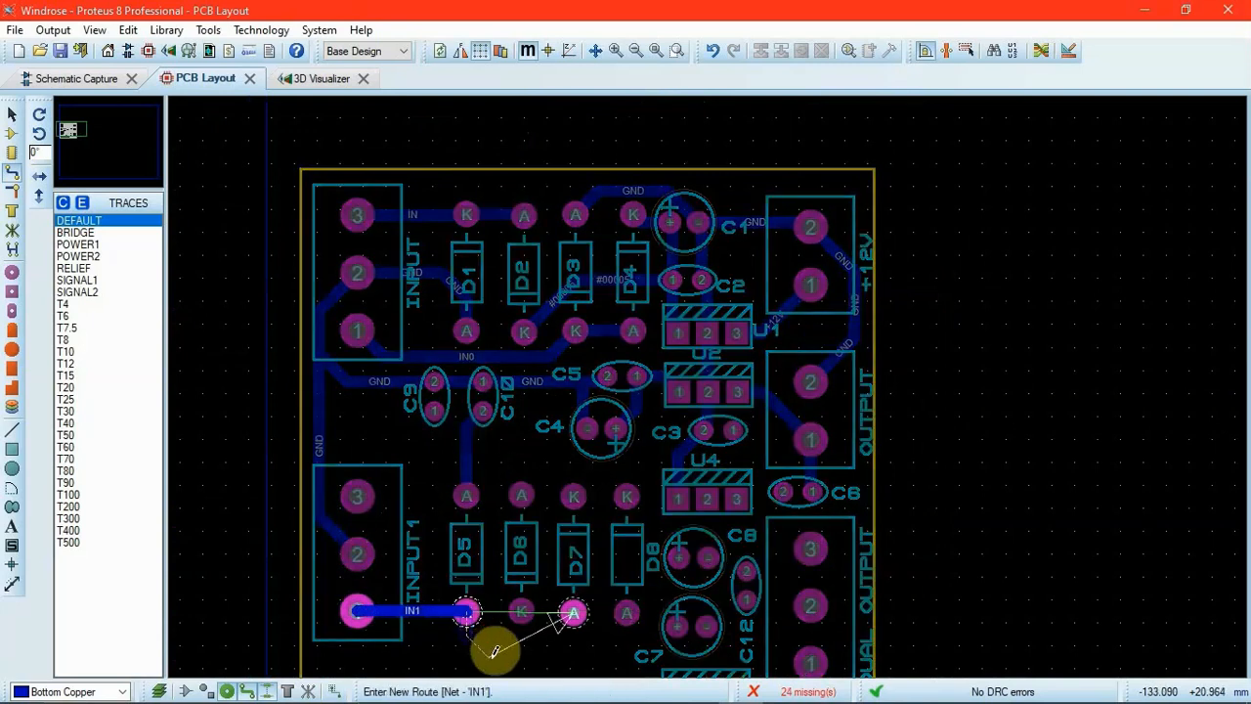
pyautogui.click(574, 612)
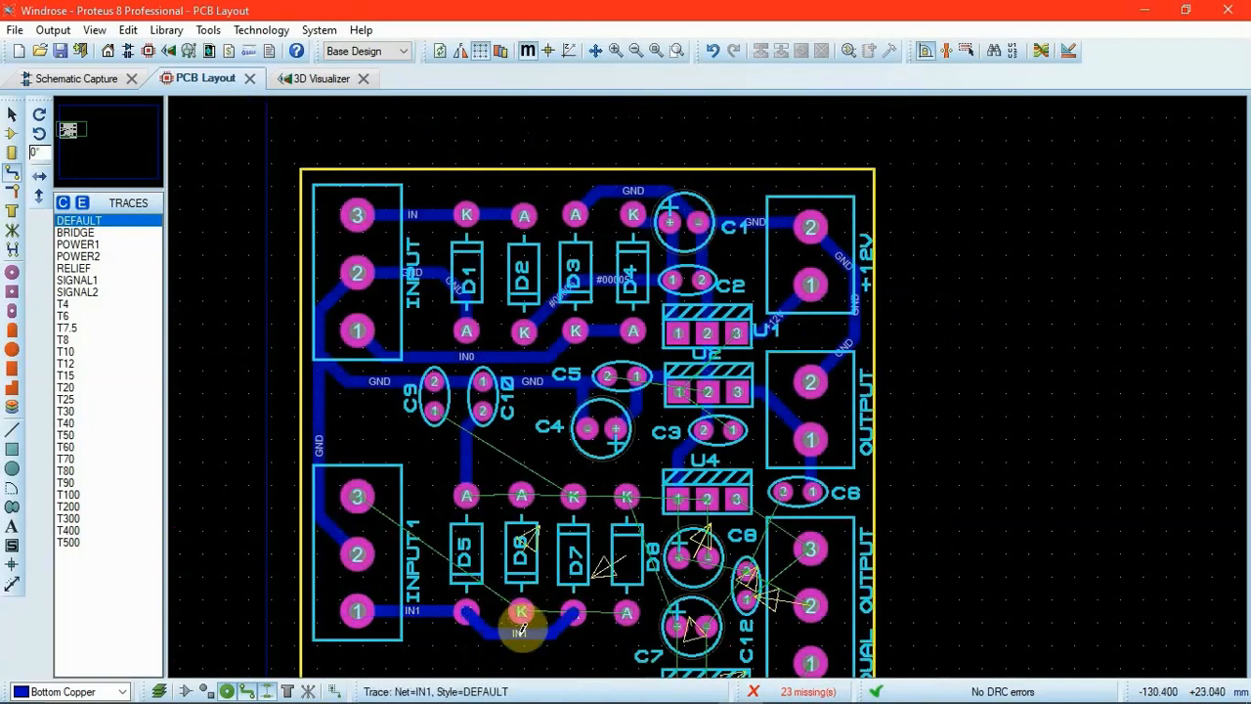
# Replace the IN1 track between D5's cathode and D7's anode with one looping lower beneath D6's cathode.
pyautogui.rightClick(520, 632)
pyautogui.rightClick(521, 631)
pyautogui.click(466, 612)
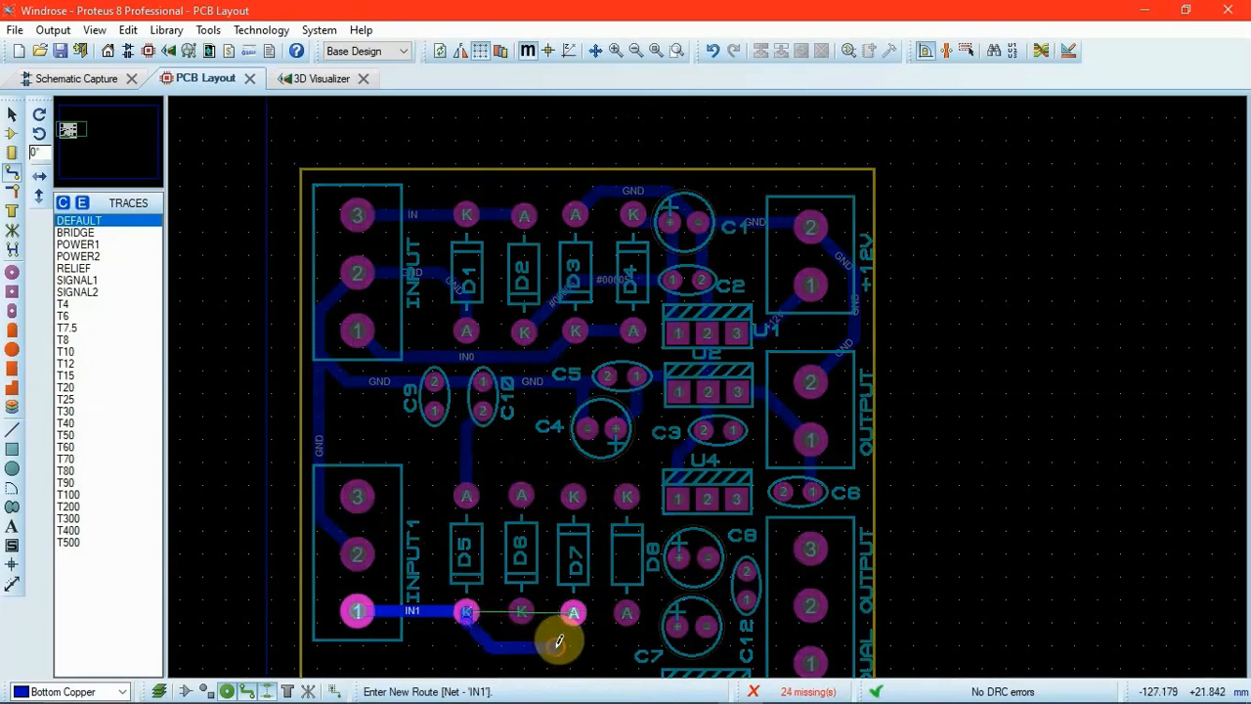
pyautogui.click(574, 610)
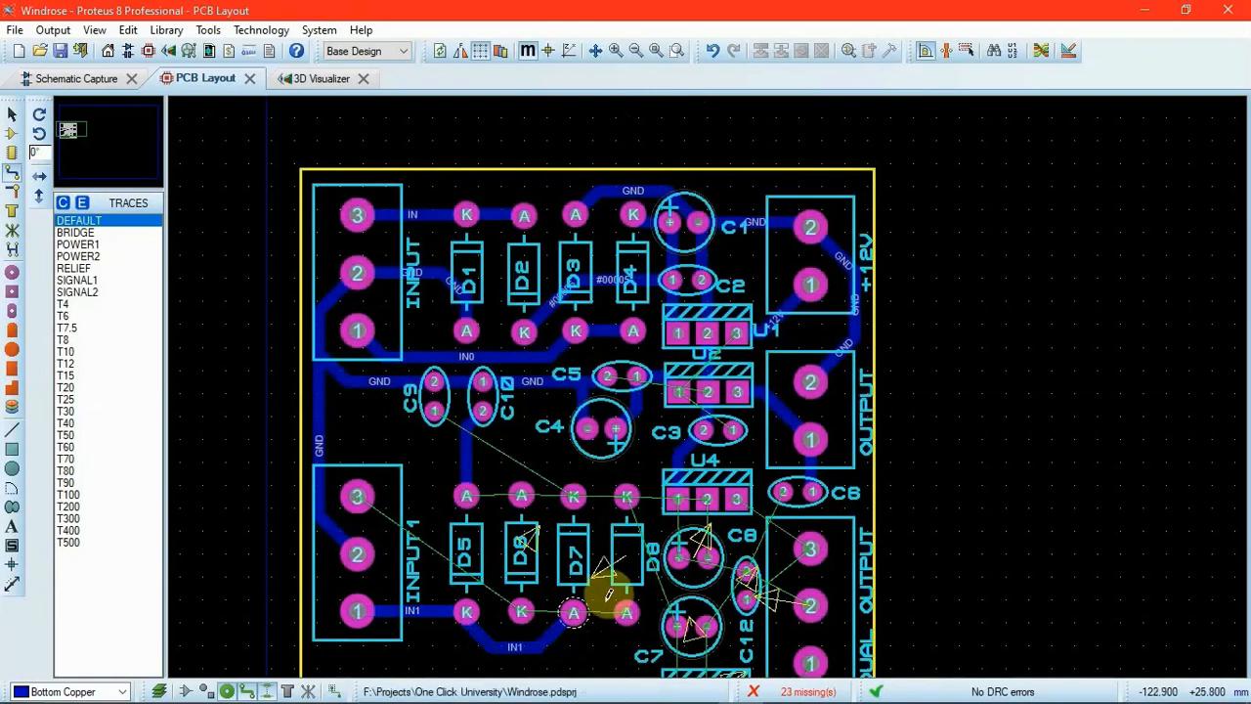
# Route IN2 tracks from INPUT1 pin 3 to D6's cathode and from D8's anode onto that track, passing above D7's anode.
pyautogui.click(357, 496)
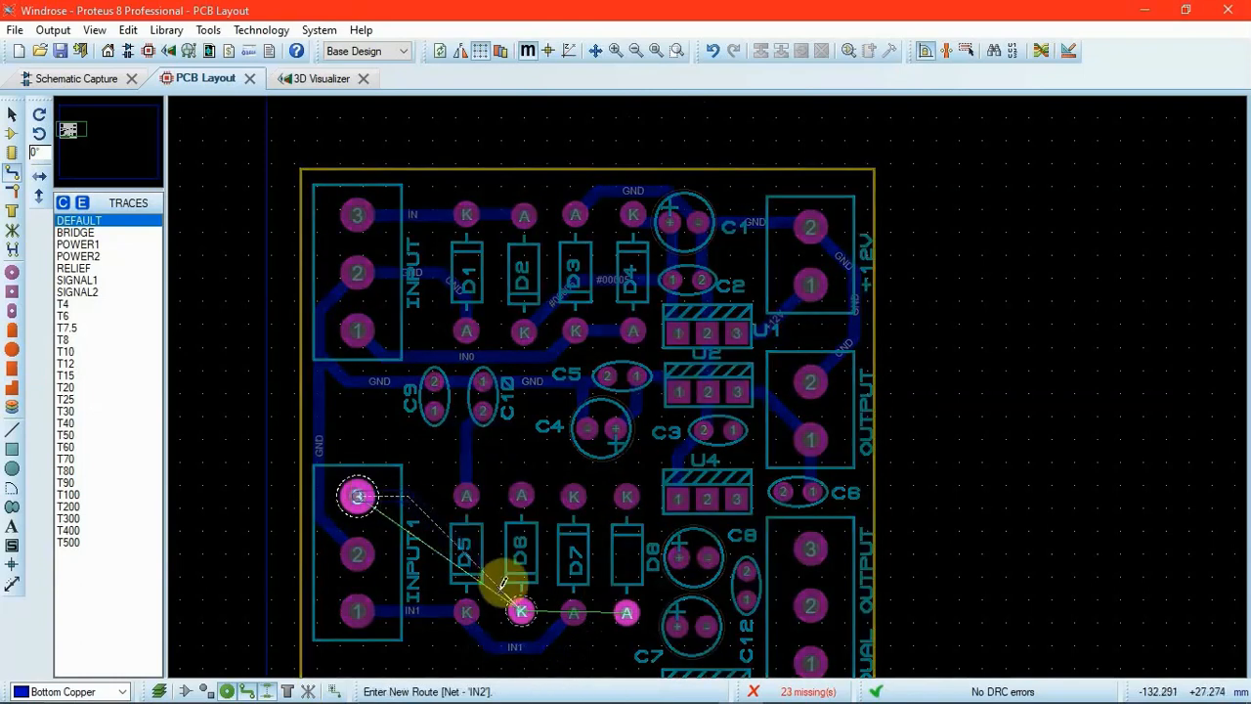
pyautogui.click(520, 610)
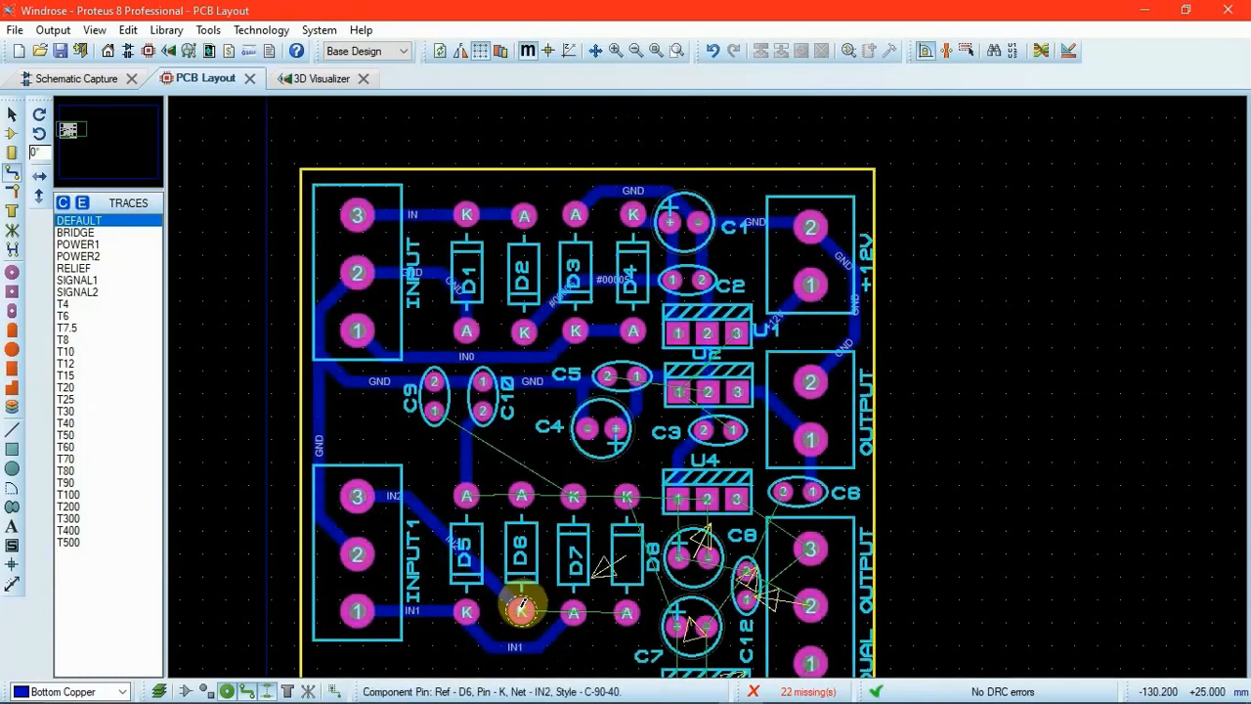
pyautogui.click(521, 610)
pyautogui.press('Escape')
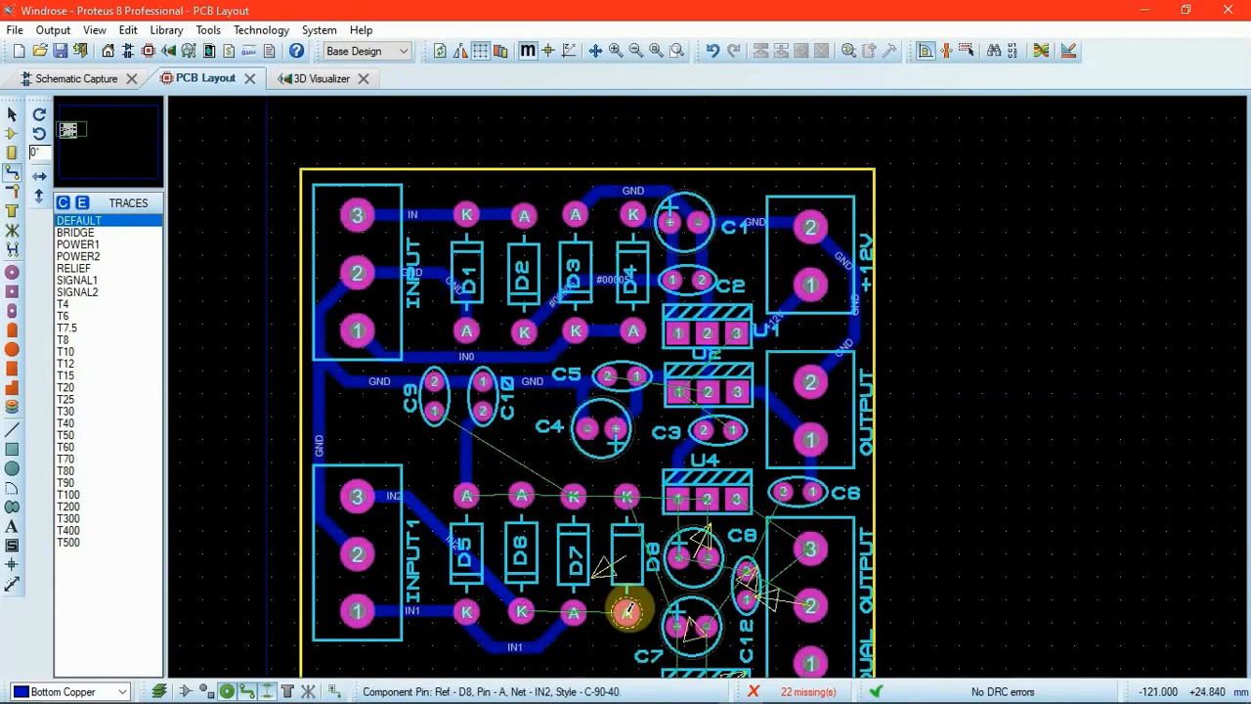
pyautogui.click(627, 612)
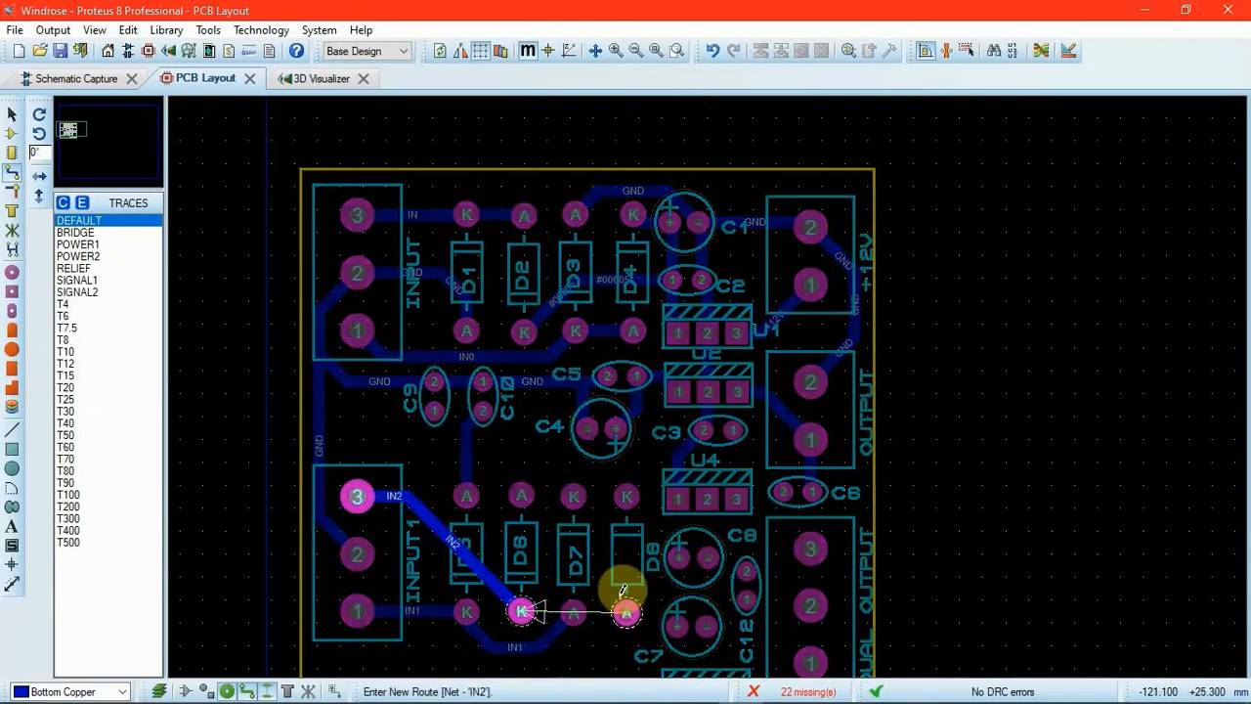
pyautogui.click(497, 577)
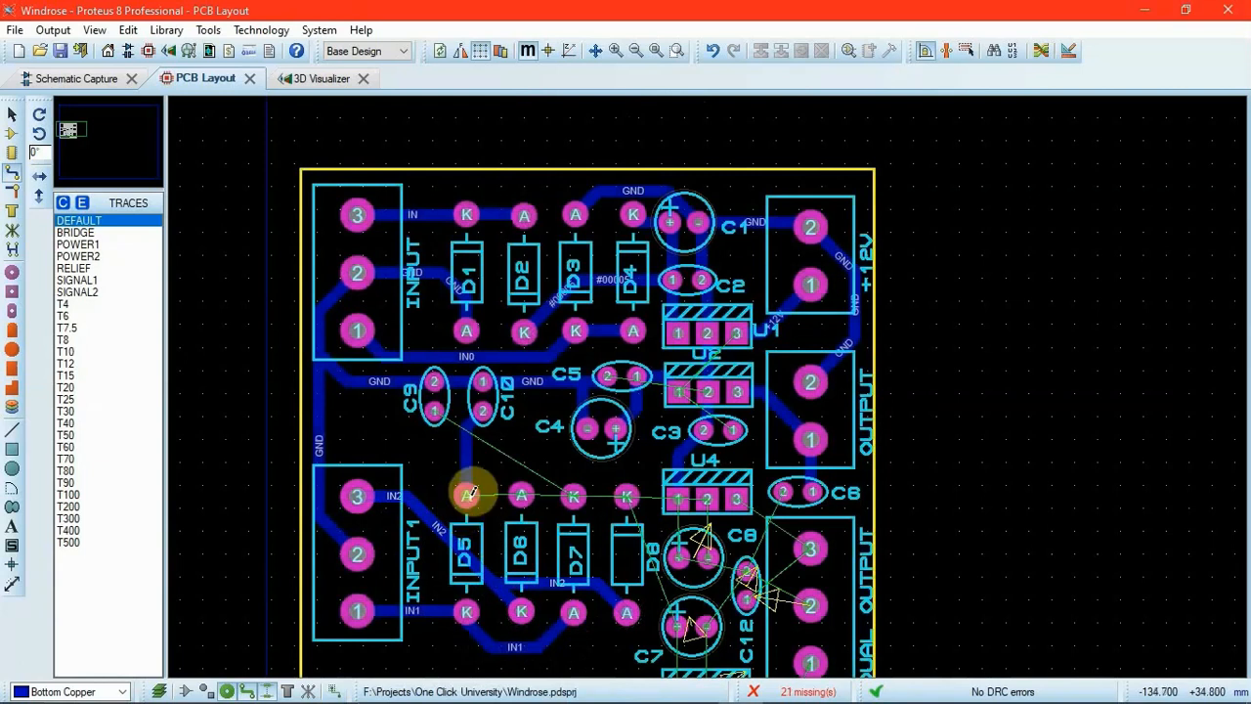
# Route a track between the anodes of D5 and D6.
pyautogui.click(467, 496)
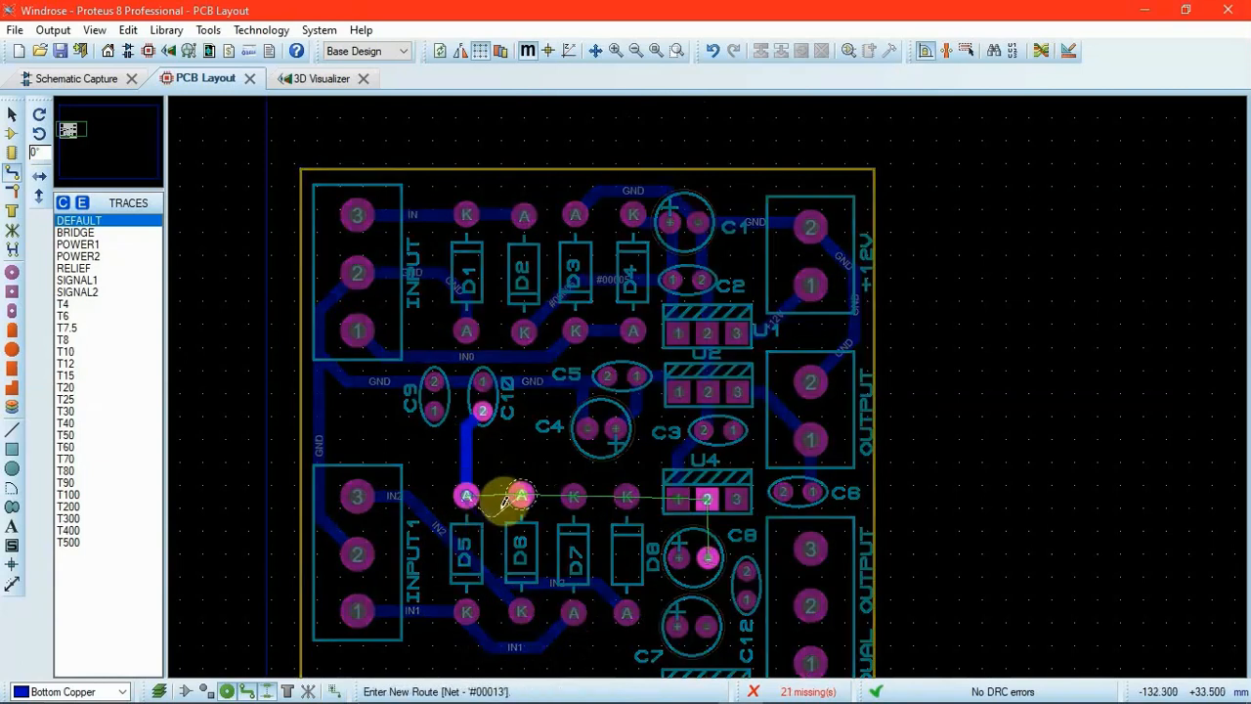
pyautogui.click(523, 493)
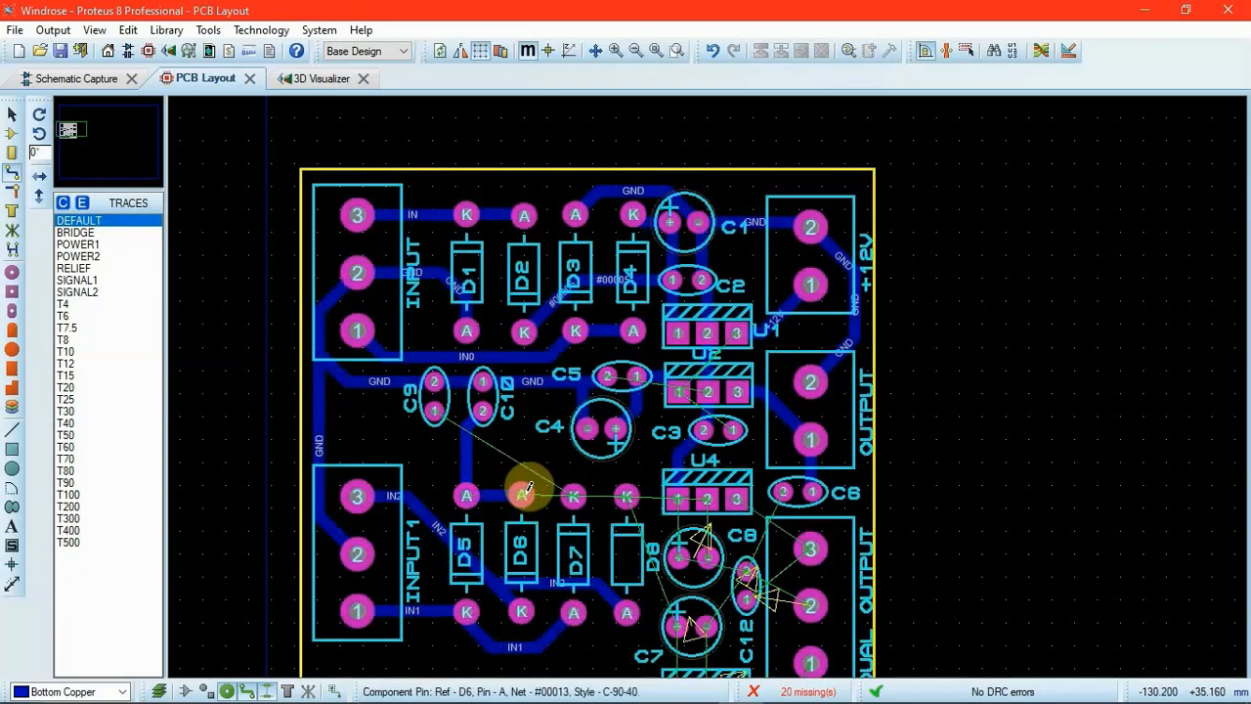
# Delete the IN2 tracks from INPUT1 pin 3 and from D8's anode.
pyautogui.rightClick(460, 538)
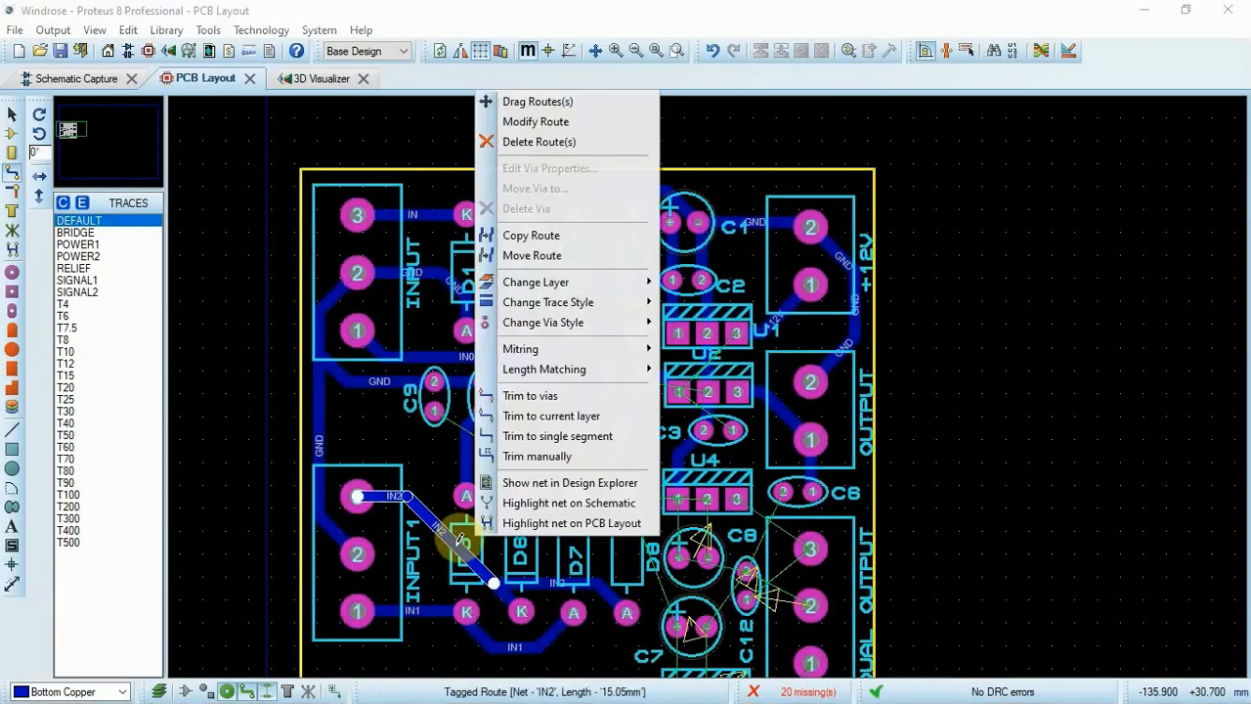
pyautogui.press('Delete')
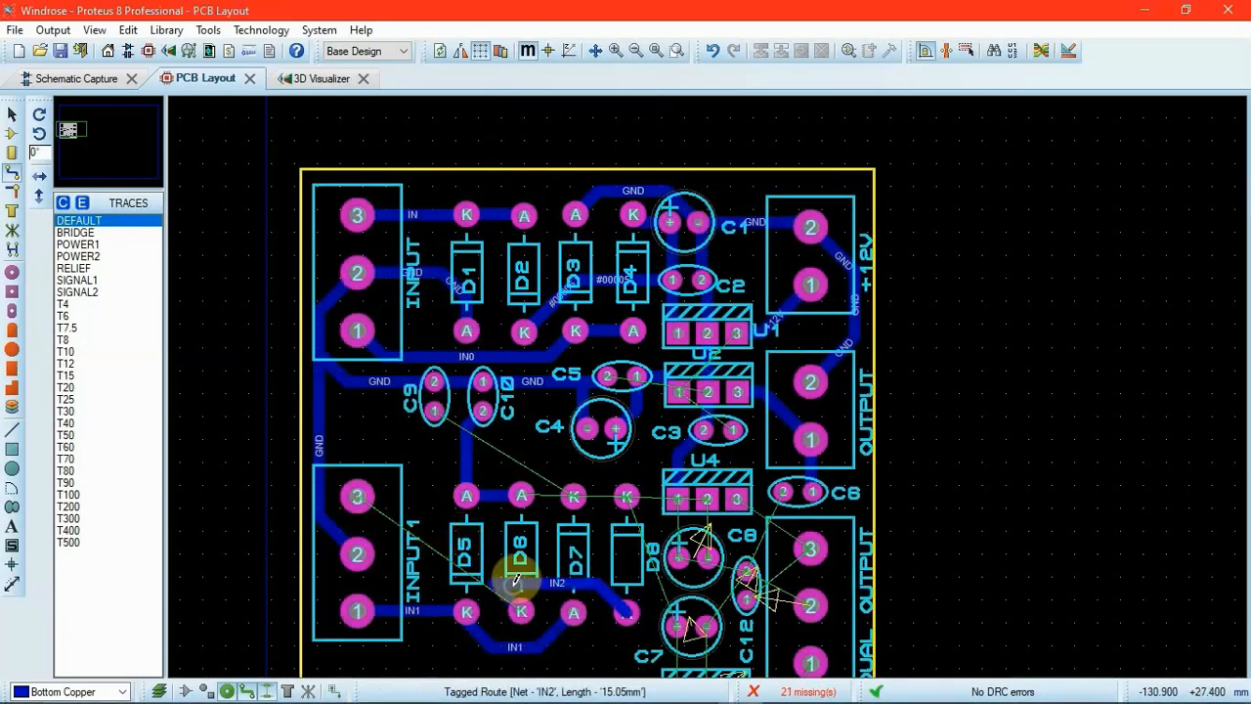
pyautogui.press('Delete')
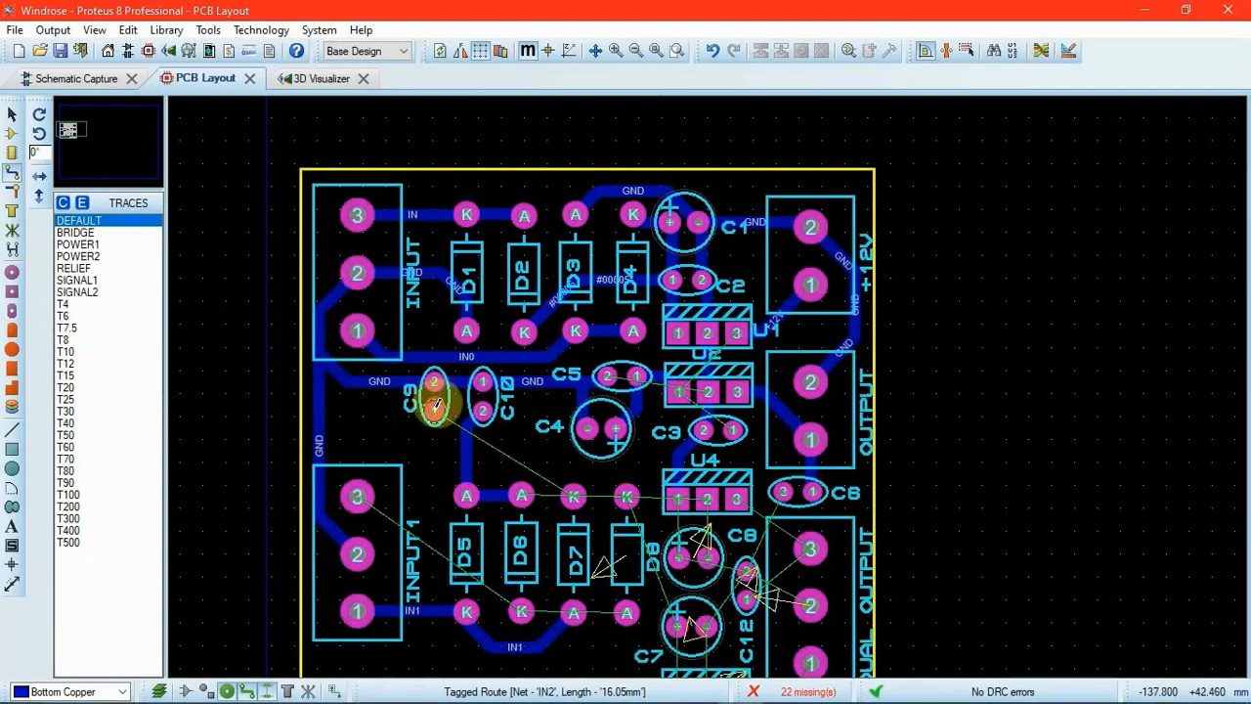
# Route a track from C9's pin 1 down and beneath the anodes of D5 and D6 to D7's cathode.
pyautogui.click(435, 407)
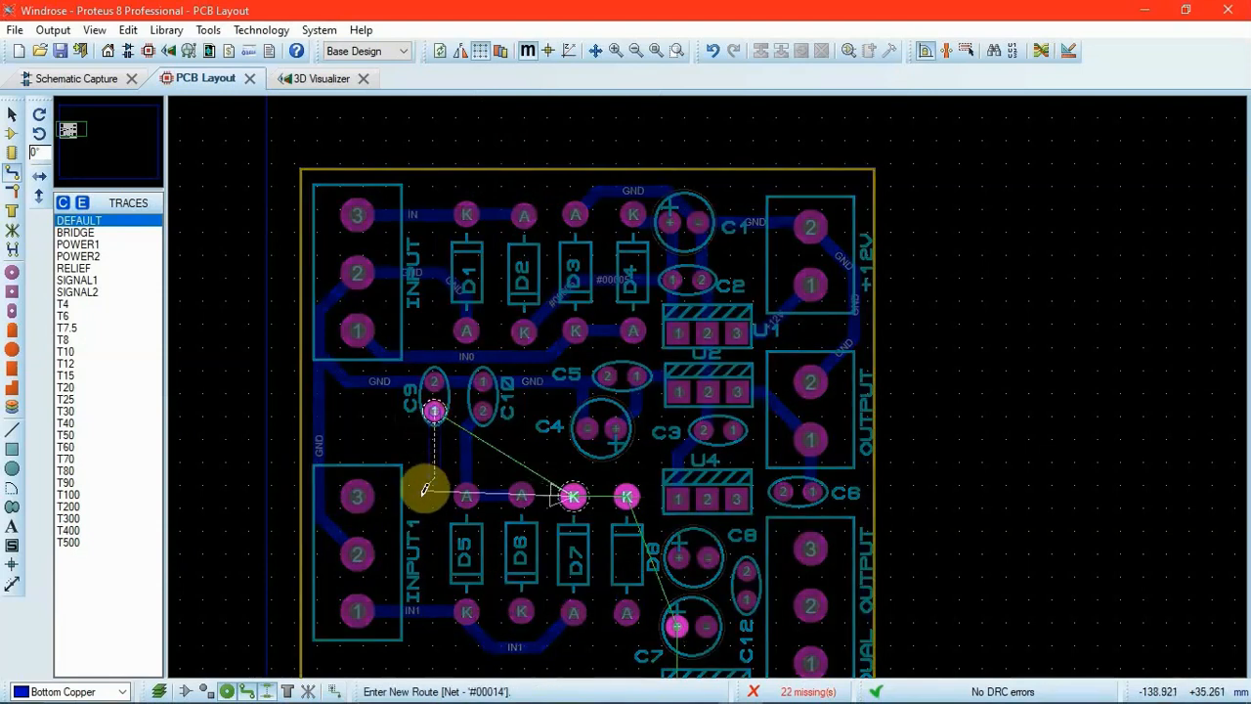
pyautogui.click(462, 528)
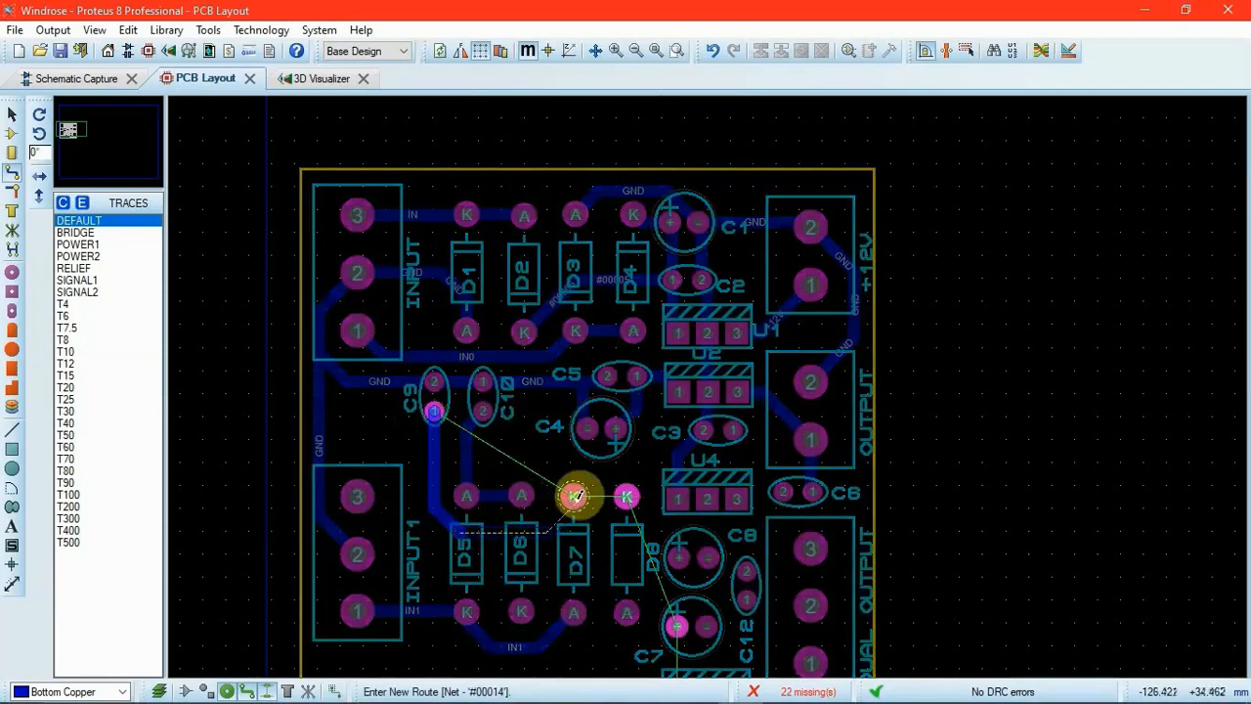
pyautogui.click(575, 495)
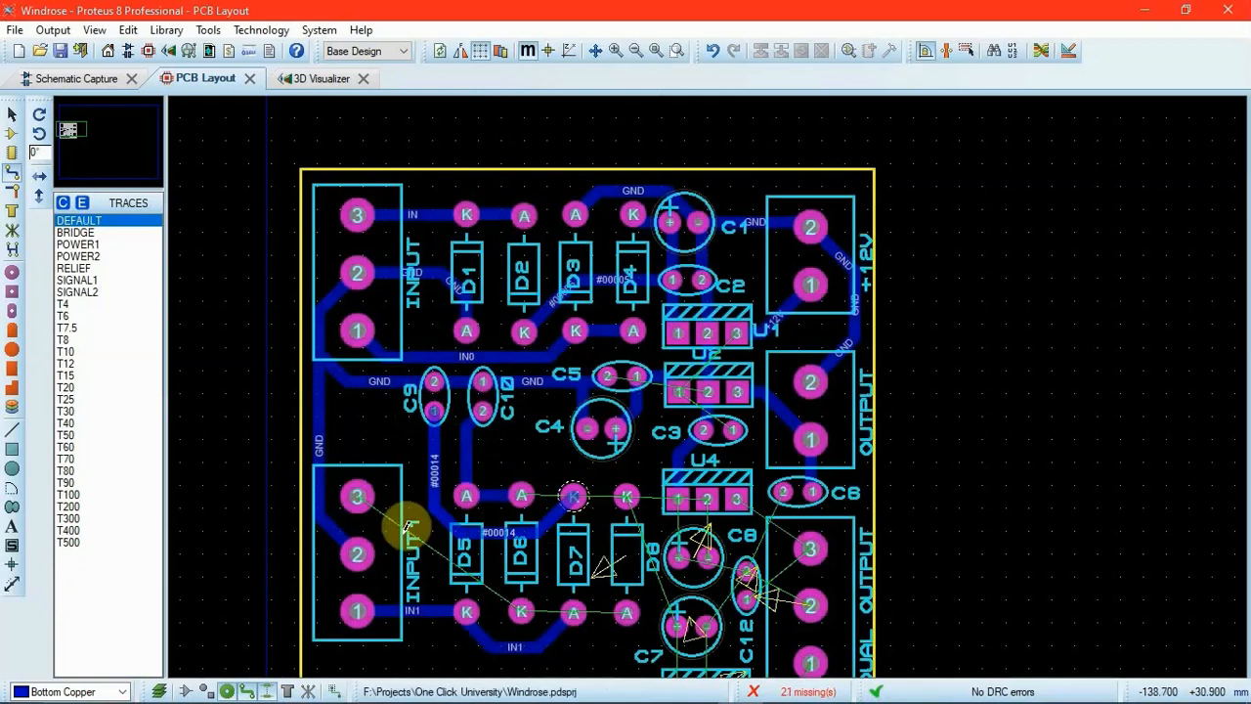
# Route IN2 from INPUT1 pin 3 beneath the C9 track to D6's cathode, and connect D8's anode to that IN2 track.
pyautogui.click(357, 495)
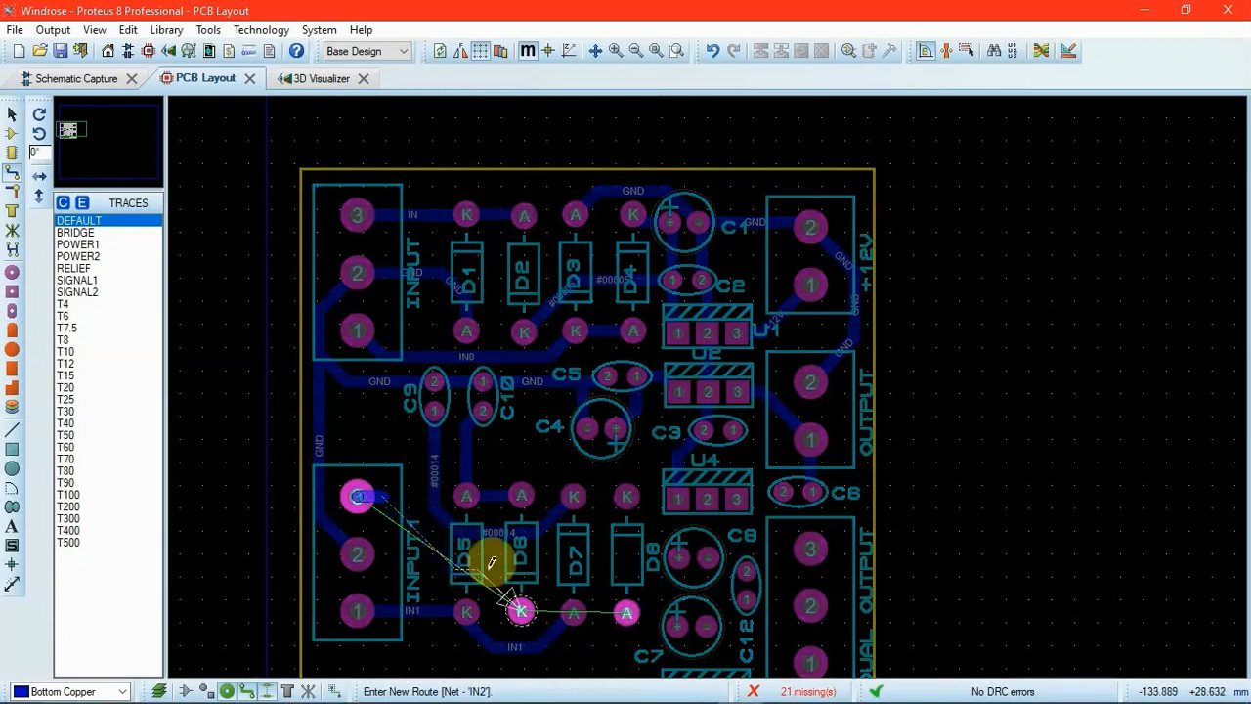
pyautogui.click(522, 607)
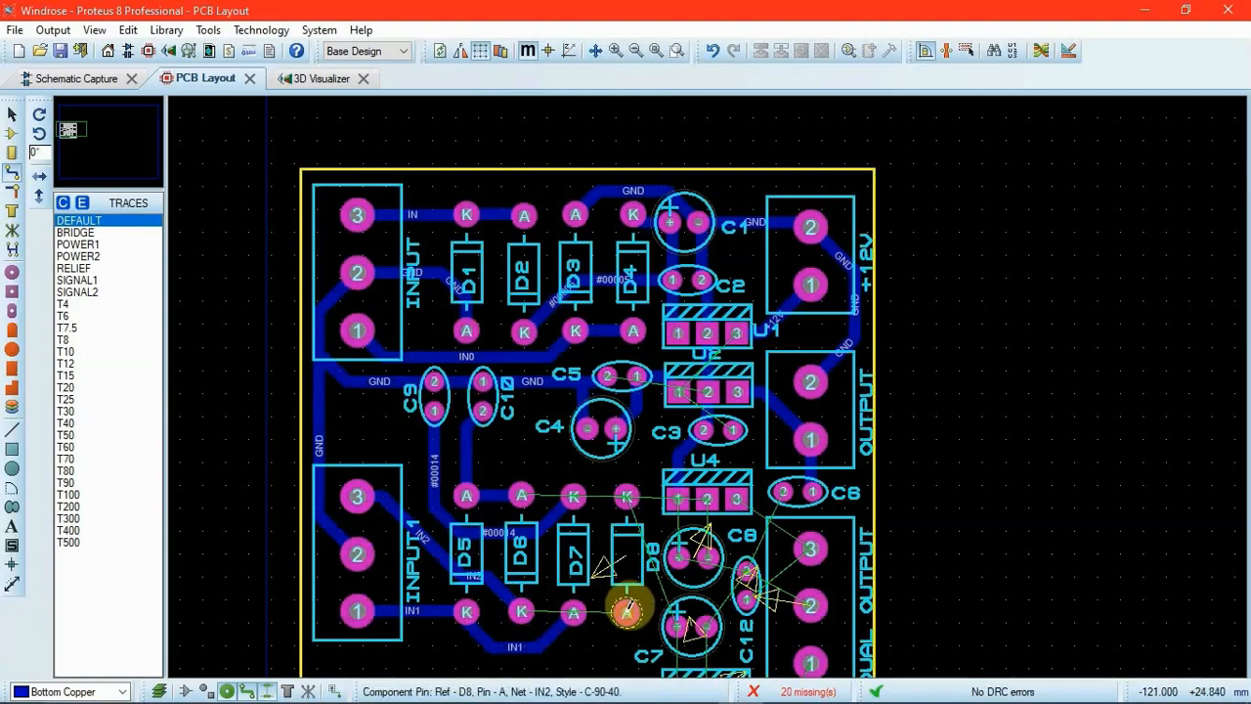
pyautogui.click(624, 608)
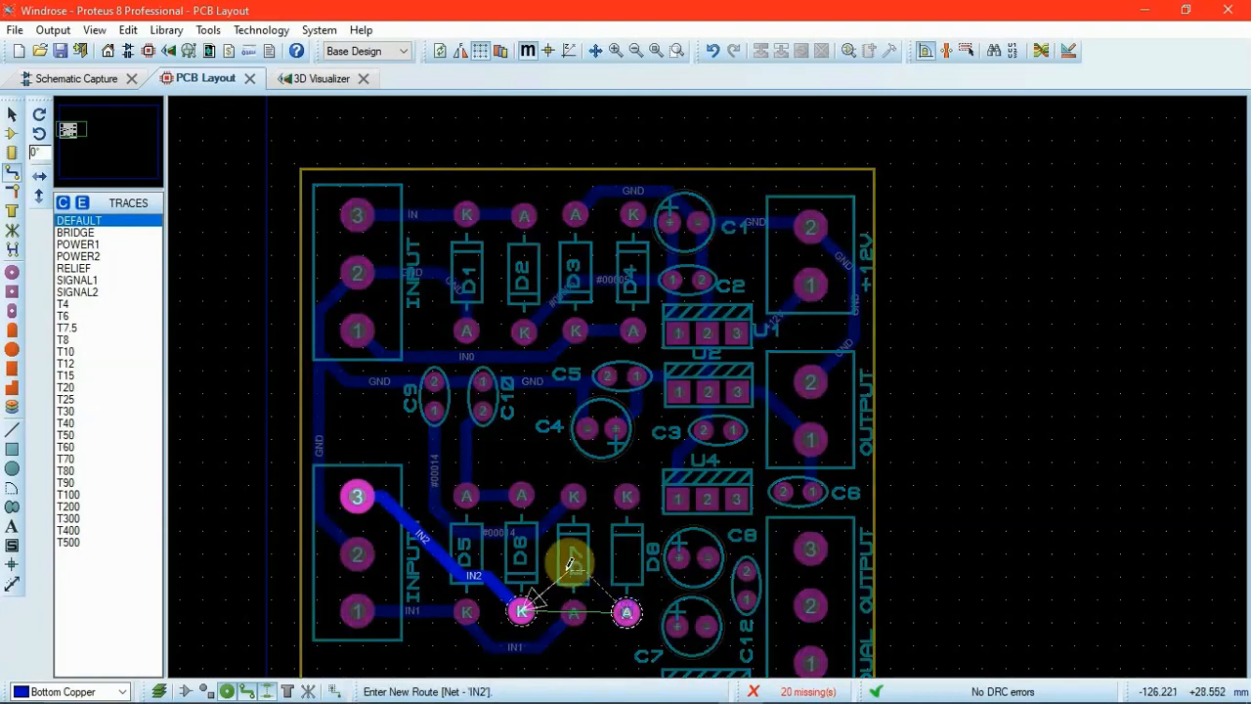
pyautogui.click(487, 561)
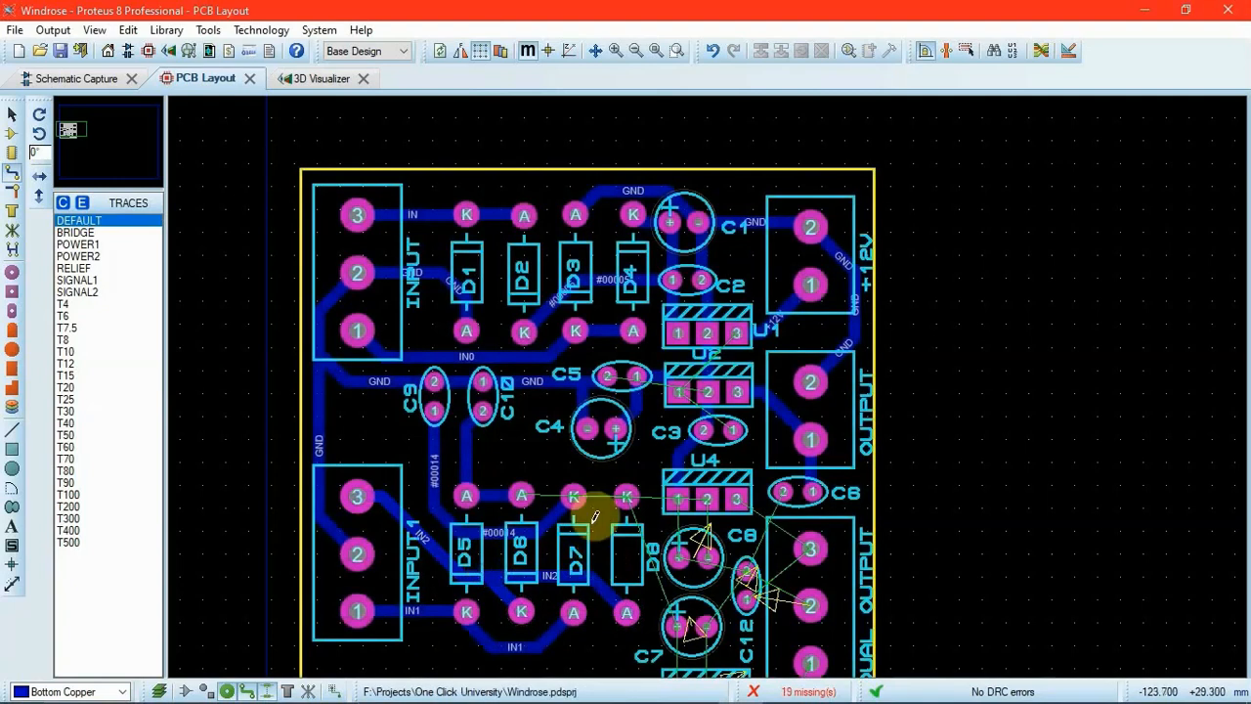
# Route a track from D7's cathode to D8's cathode and on to C7's positive pin.
pyautogui.click(522, 495)
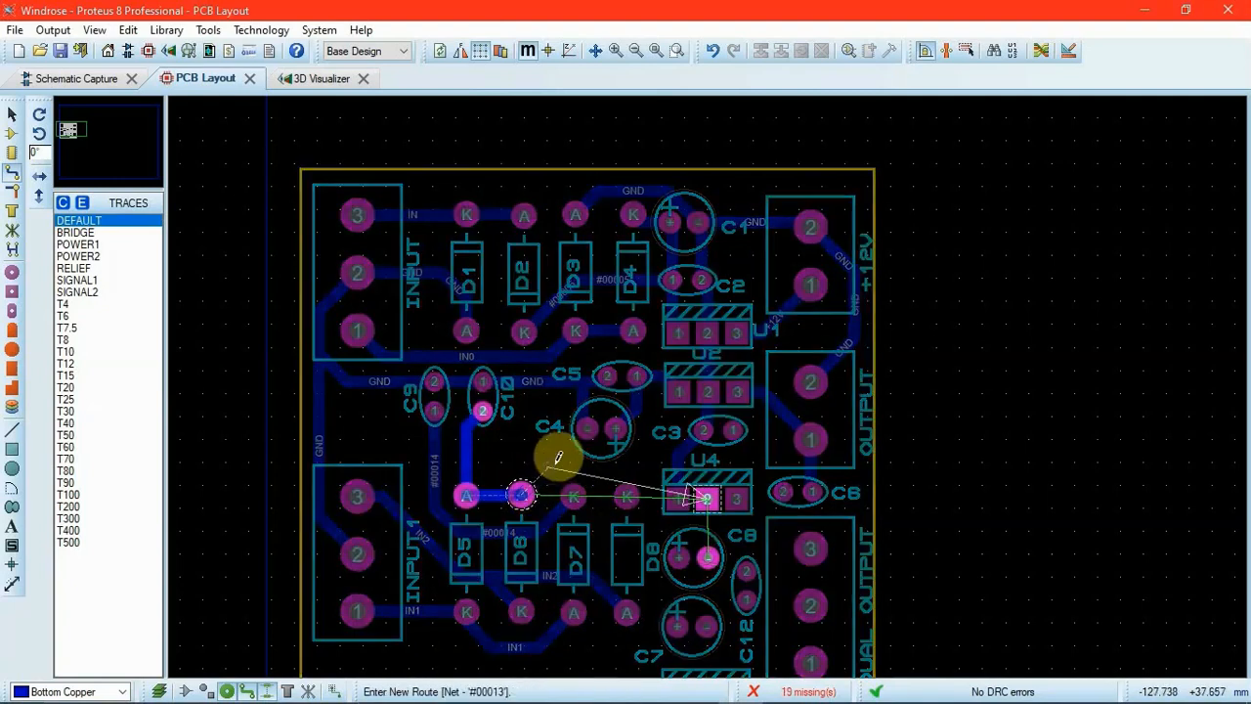
pyautogui.press('Escape')
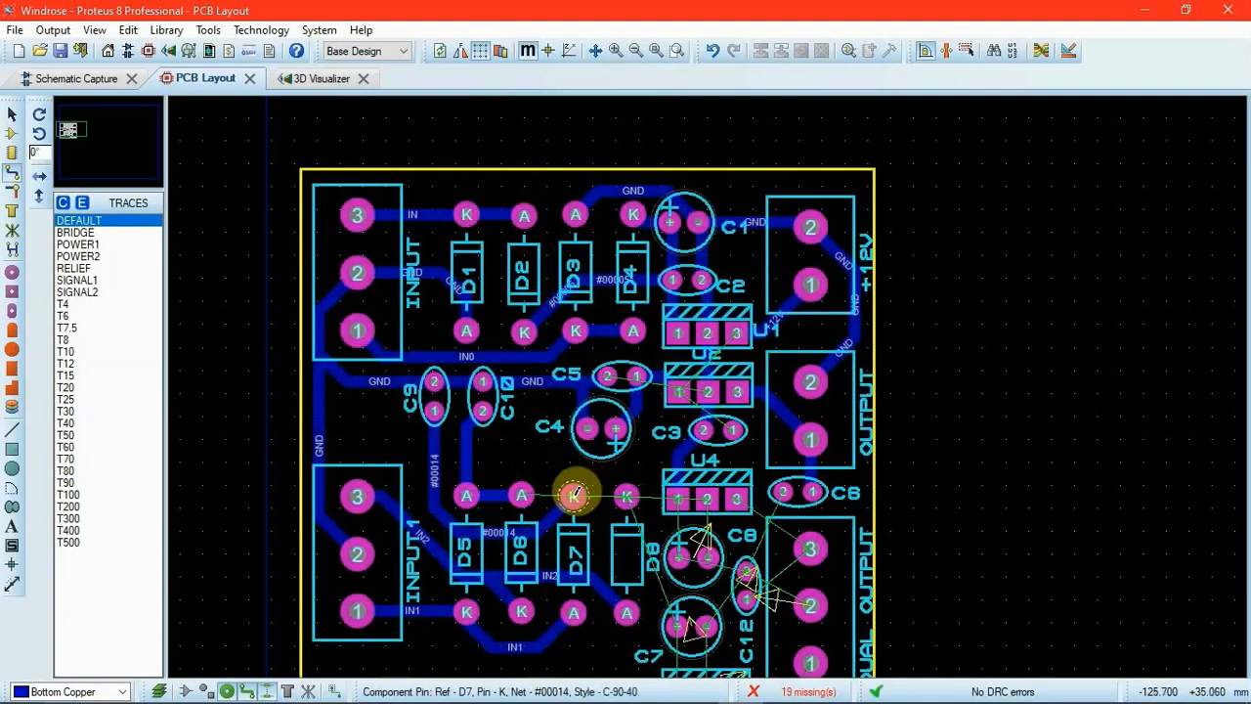
pyautogui.click(574, 495)
pyautogui.press('Escape')
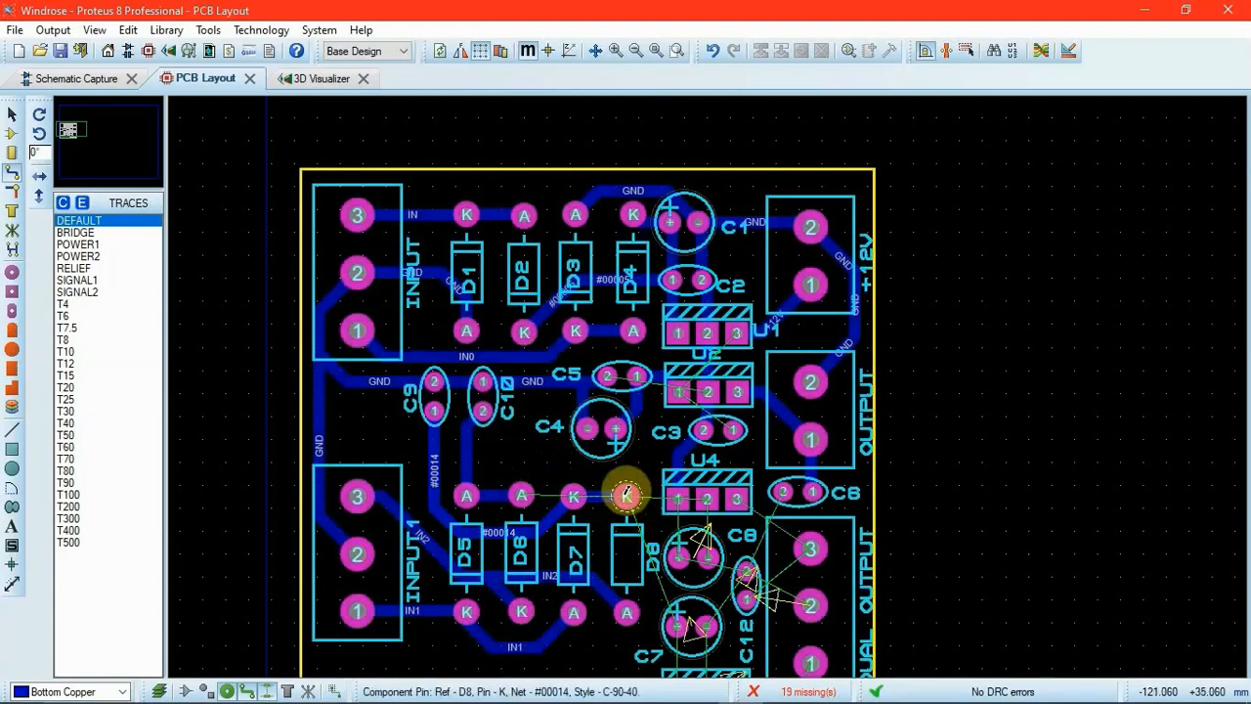
pyautogui.click(626, 497)
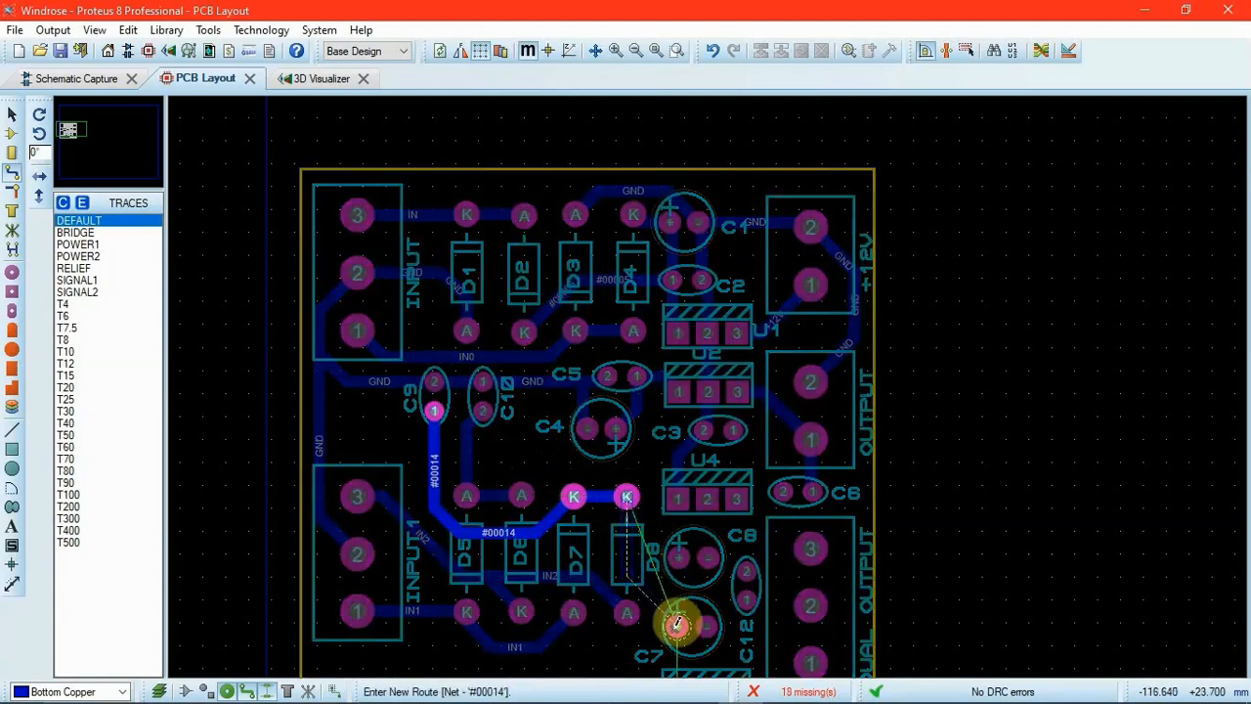
pyautogui.click(675, 626)
# Route tracks from C7's positive pin to U3 pin 1 and from C7's negative pin to U3 pin 2.
pyautogui.scroll(-1, 698, 625)
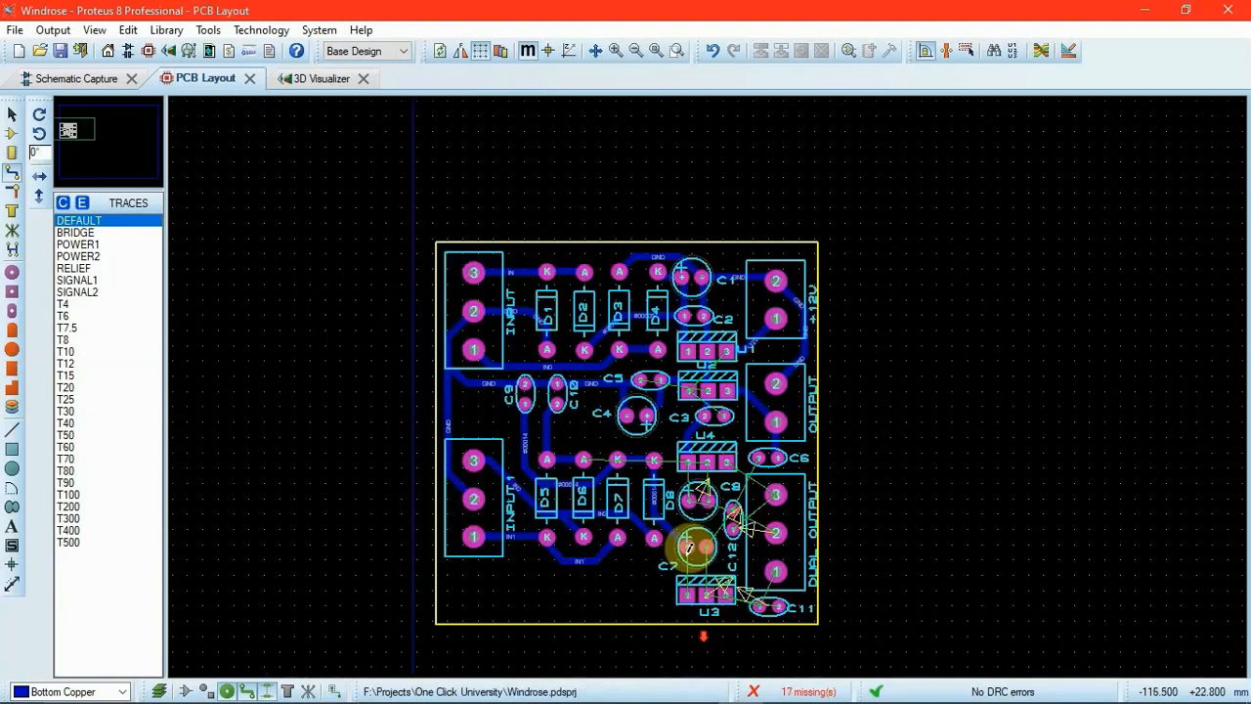
pyautogui.scroll(1, 693, 511)
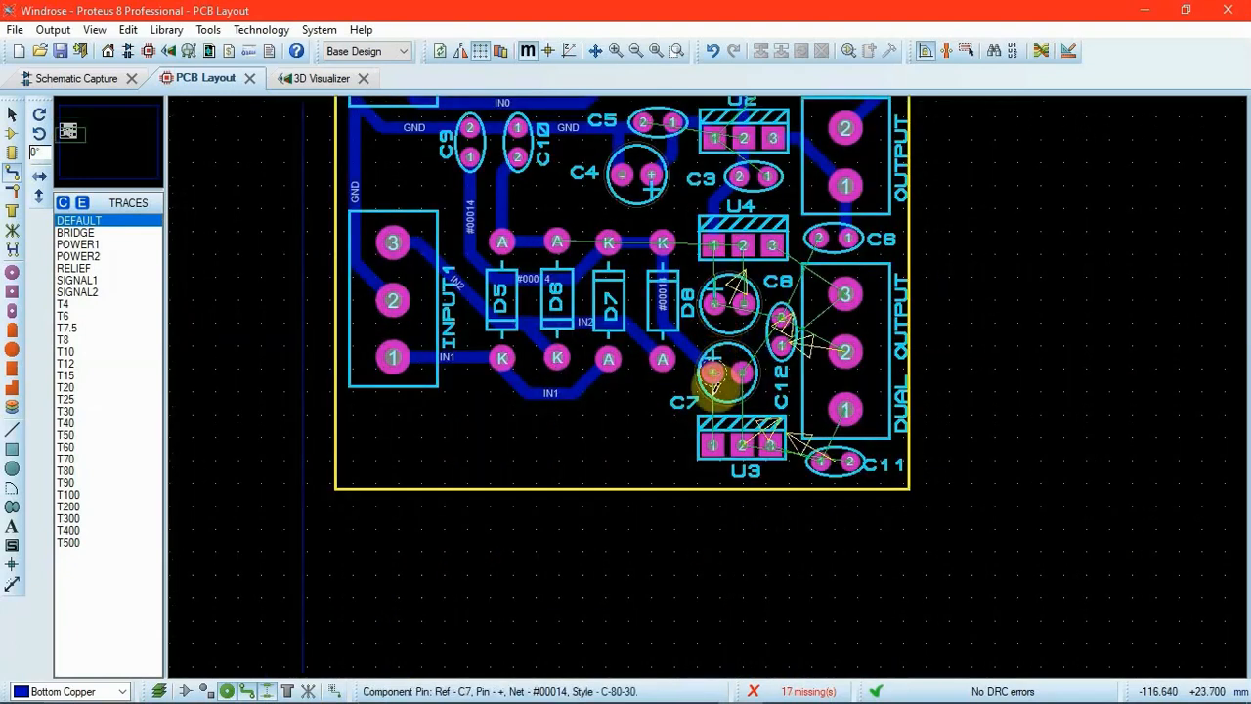
pyautogui.click(715, 375)
pyautogui.click(715, 444)
pyautogui.click(745, 369)
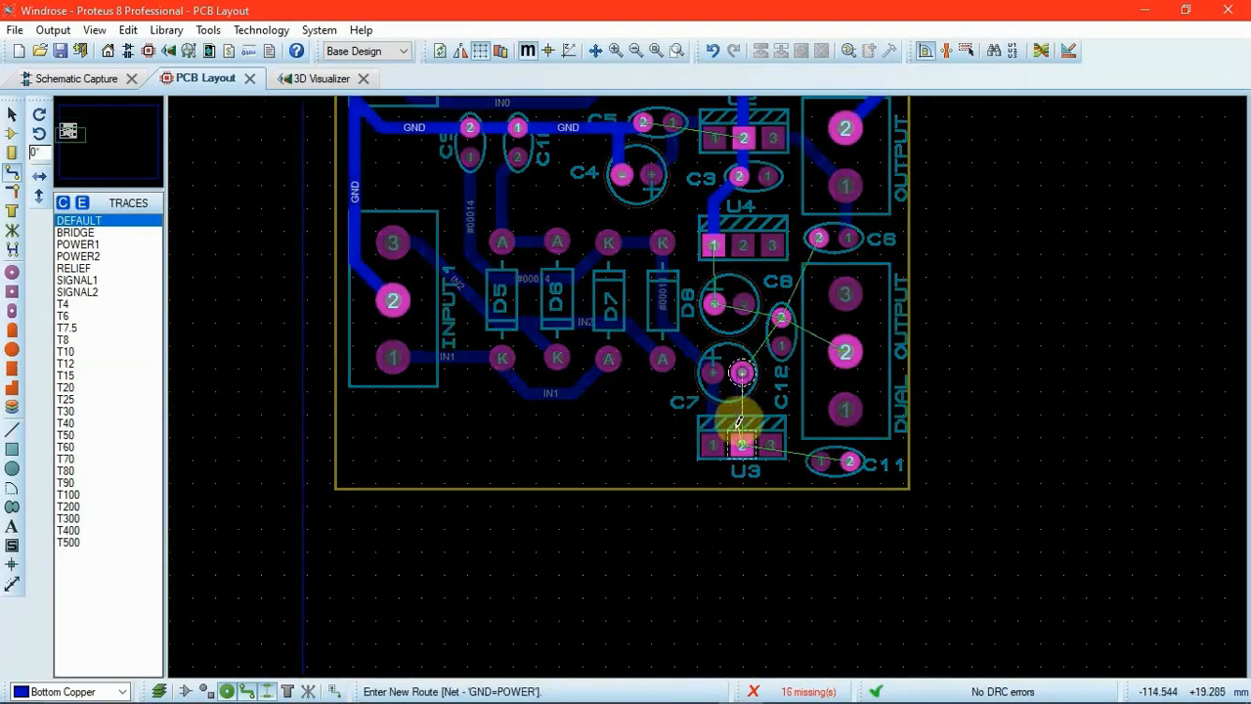
pyautogui.click(771, 444)
# Route a +5V track from U3 pin 3 to C11 pin 1.
pyautogui.click(771, 444)
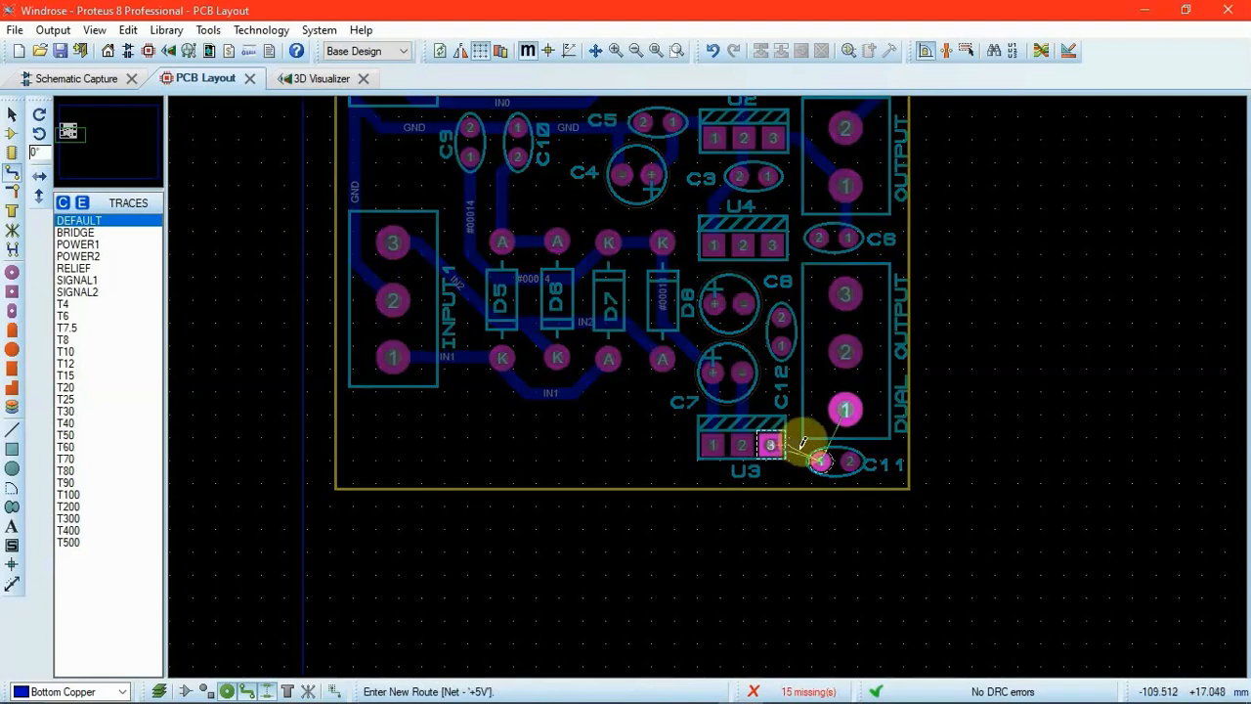
pyautogui.click(822, 461)
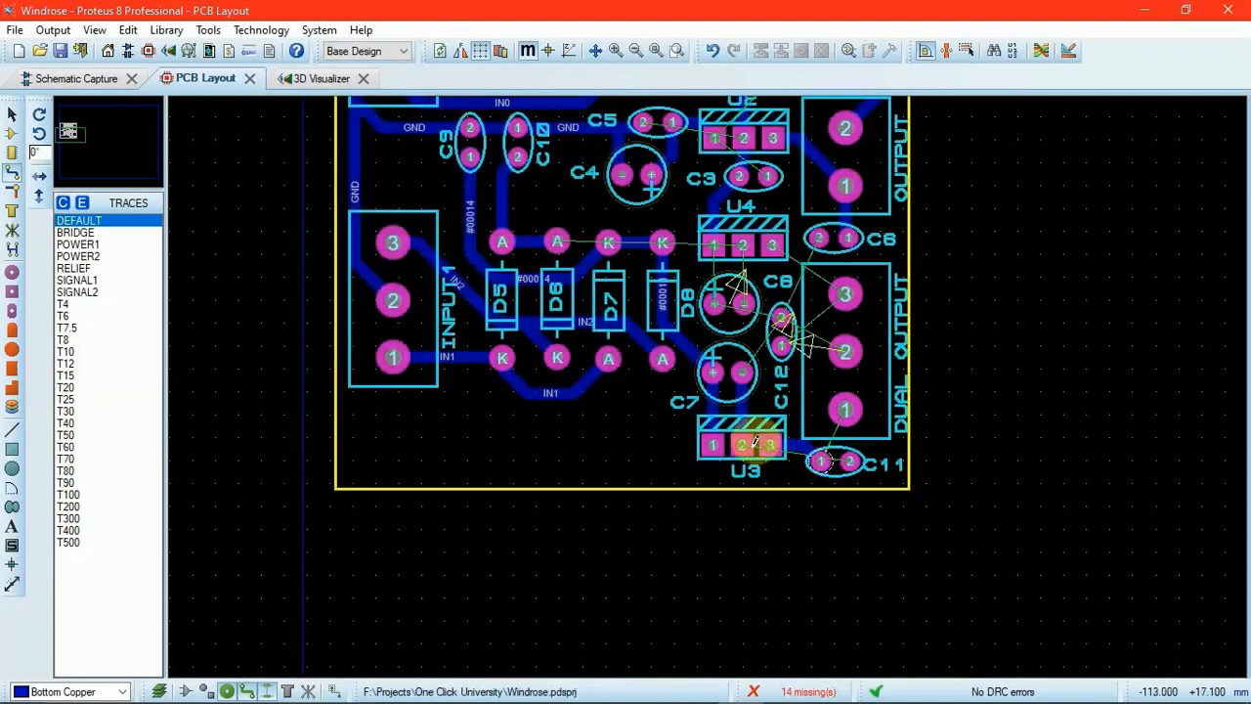
# Route a GND track from C7's negative pin to DUAL OUTPUT pin 2.
pyautogui.click(744, 369)
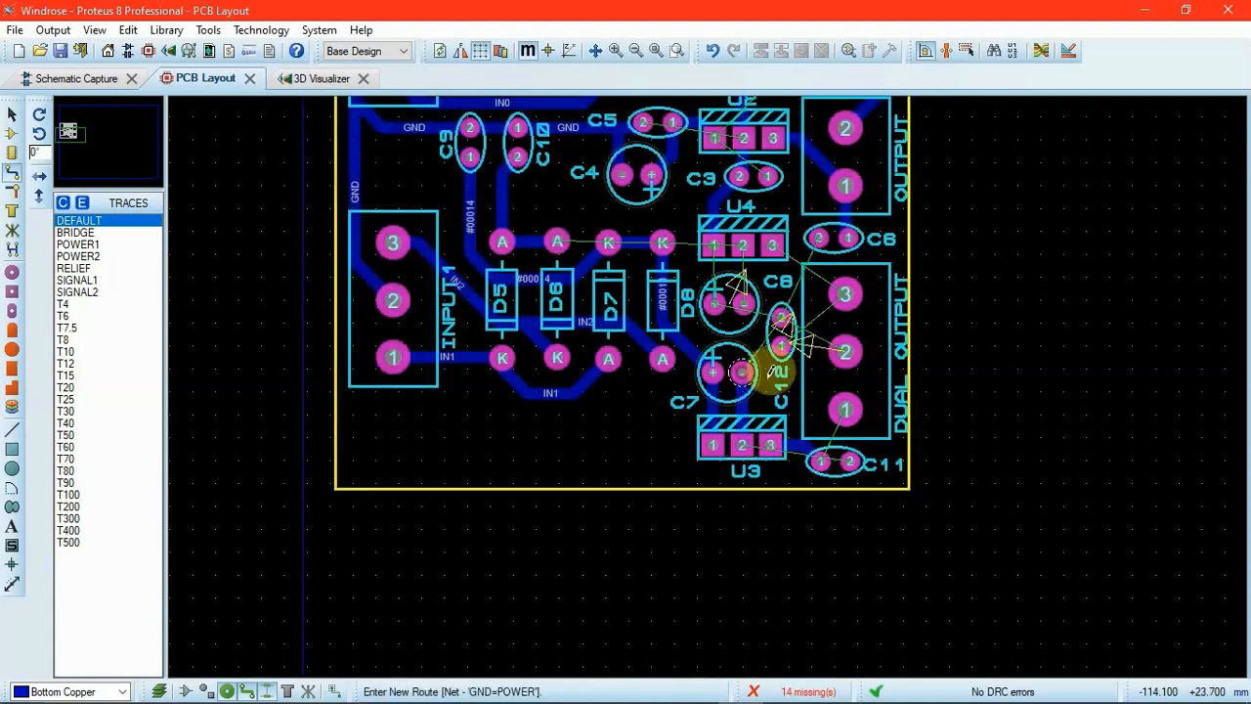
pyautogui.click(846, 349)
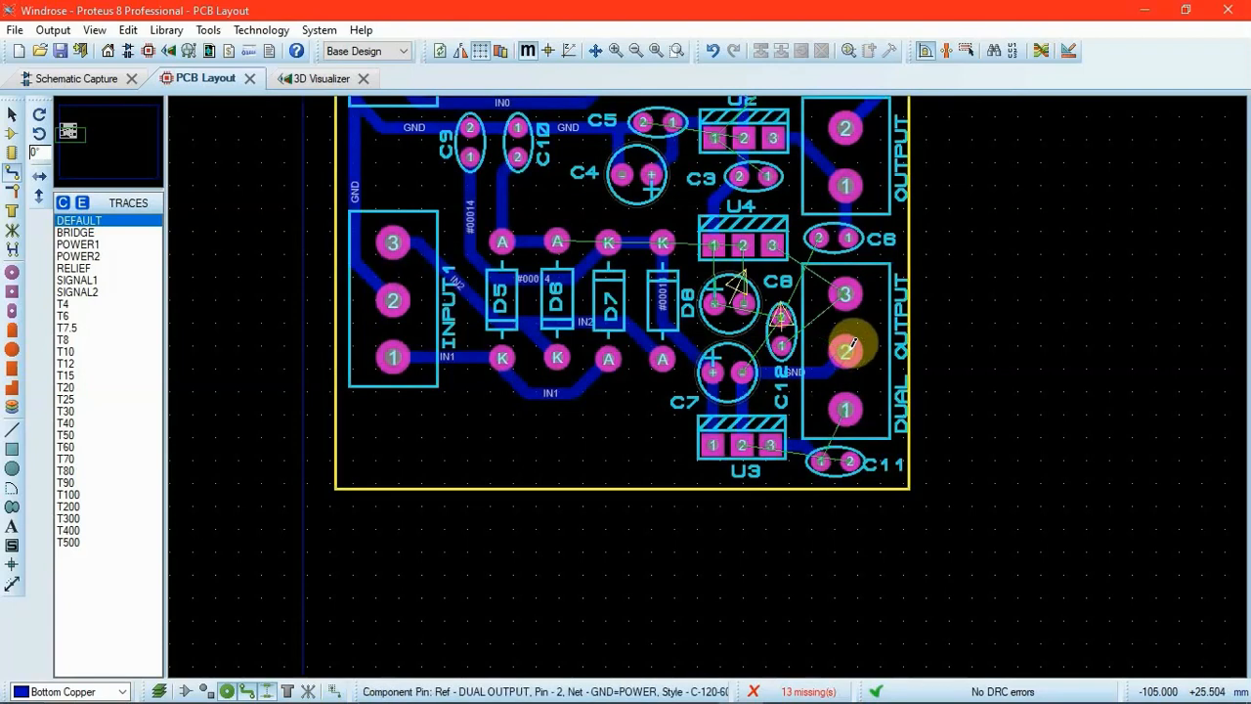
pyautogui.click(846, 350)
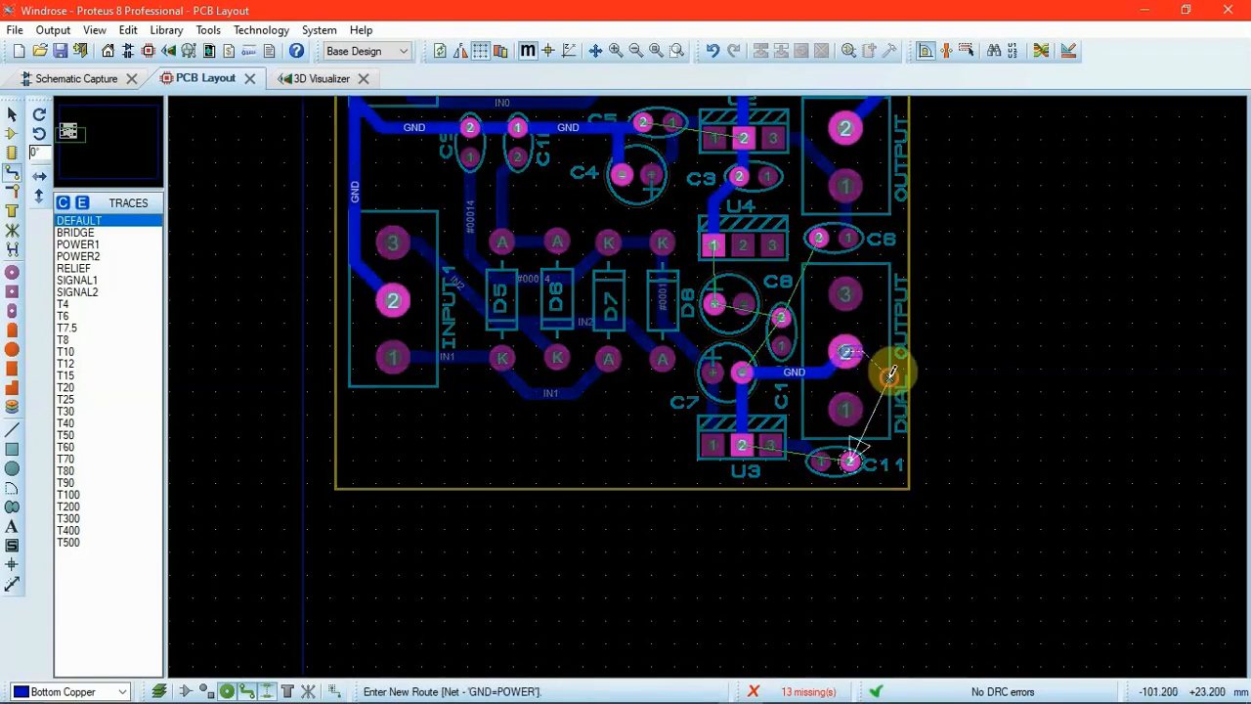
pyautogui.rightClick(890, 373)
pyautogui.rightClick(869, 358)
pyautogui.rightClick(869, 358)
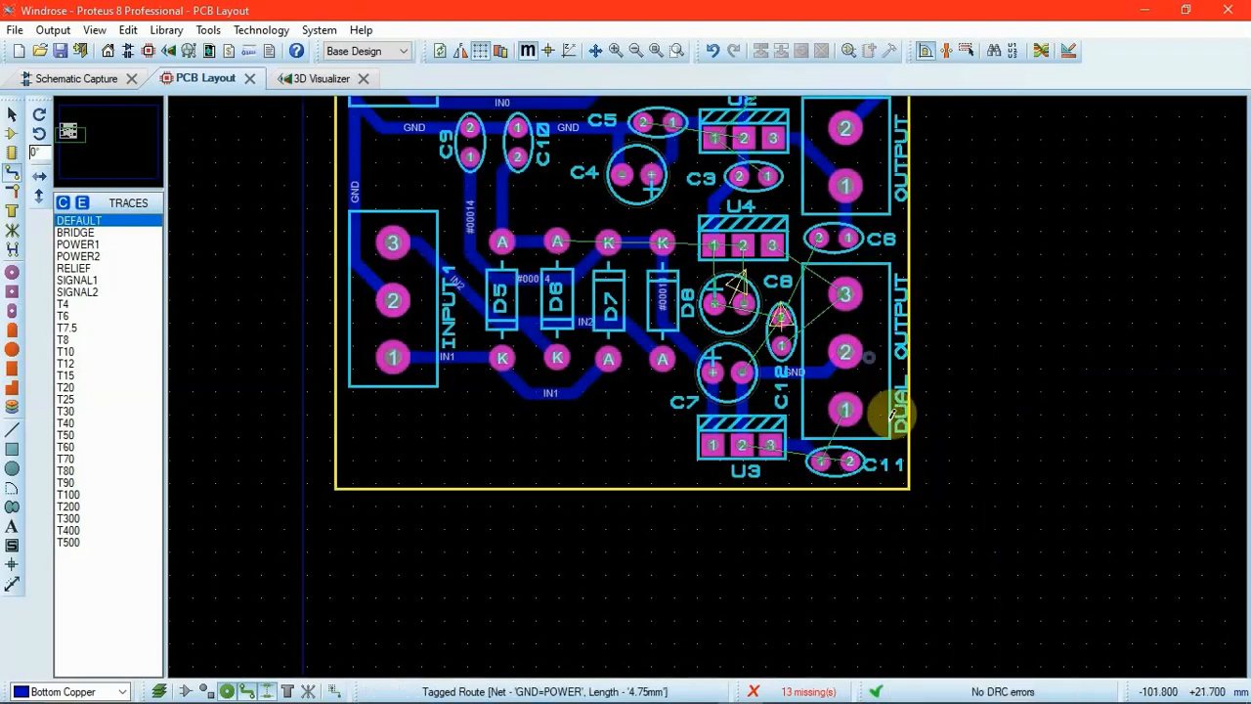
# Route GND from C11 pin 2 around the outer side of DUAL OUTPUT pin 1 to DUAL OUTPUT pin 2.
pyautogui.click(850, 460)
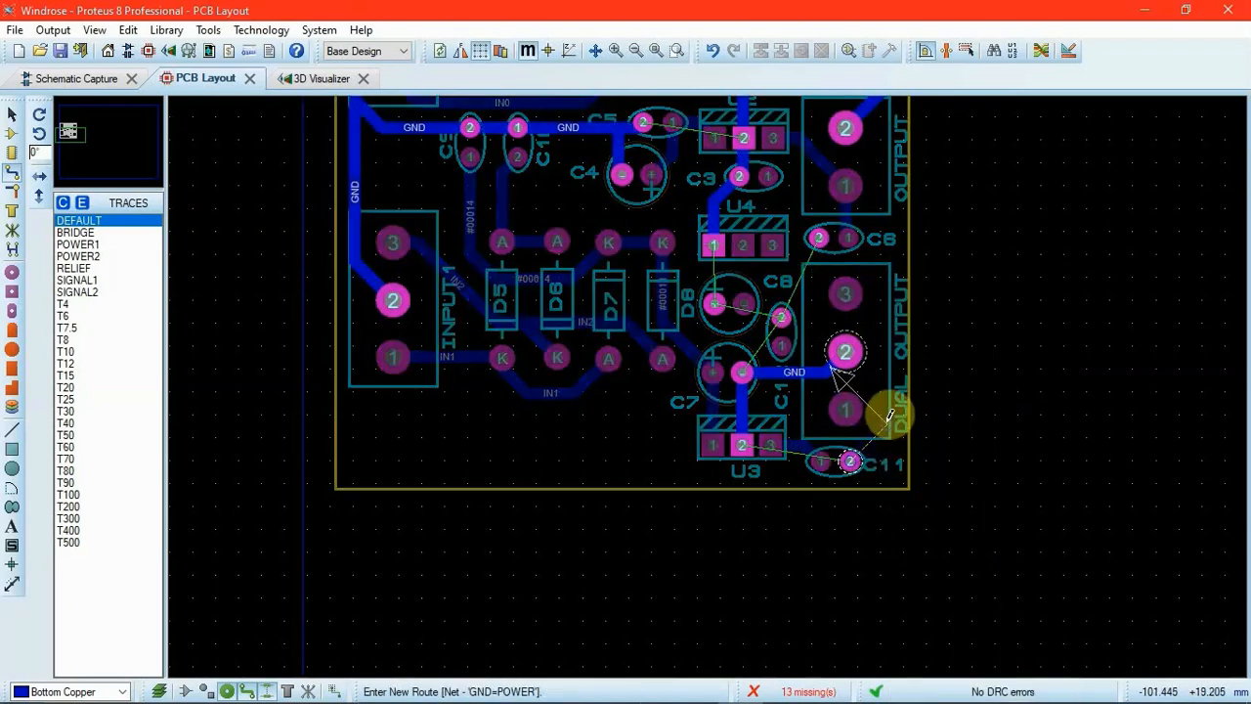
pyautogui.click(891, 393)
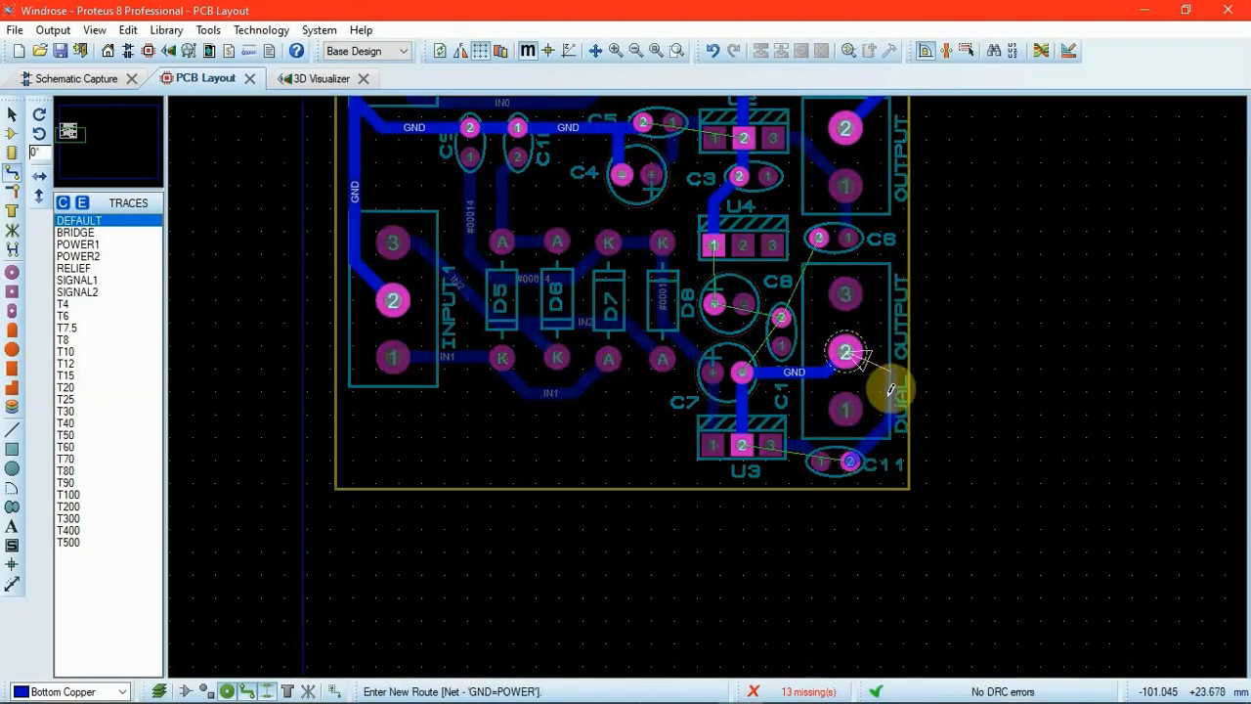
pyautogui.click(847, 350)
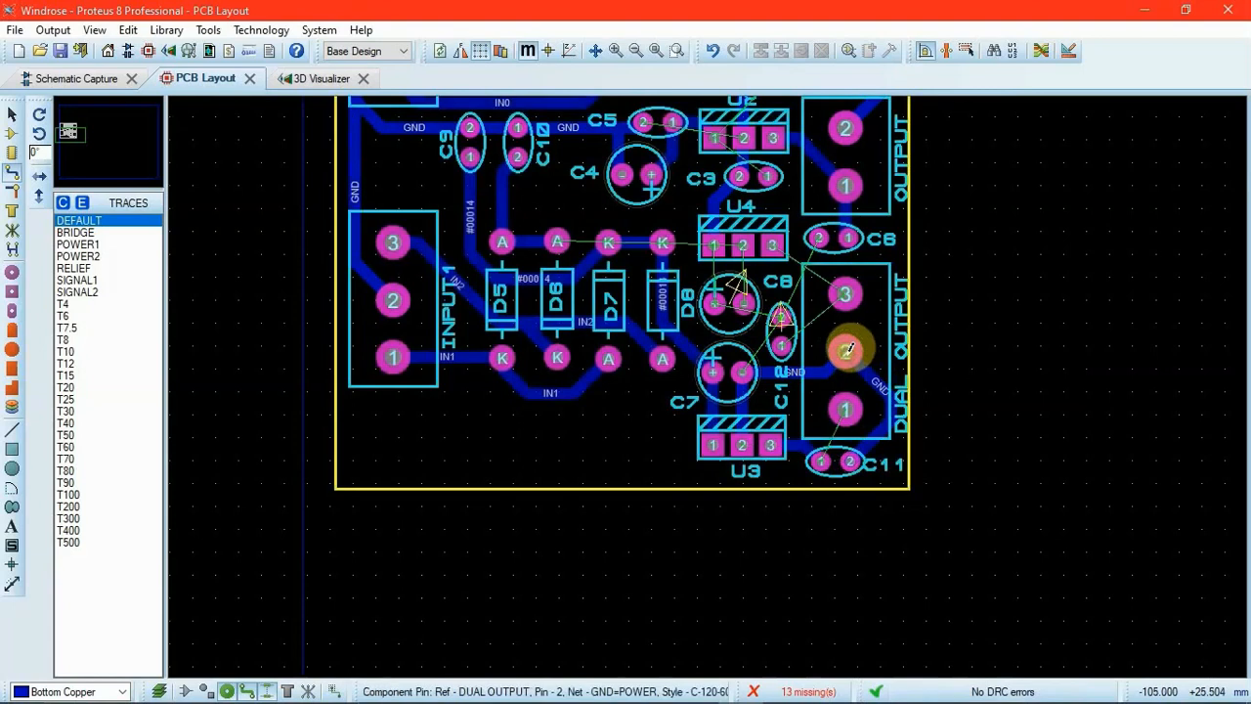
# Delete the +5V track between U3 pin 3 and C11 pin 1.
pyautogui.click(844, 411)
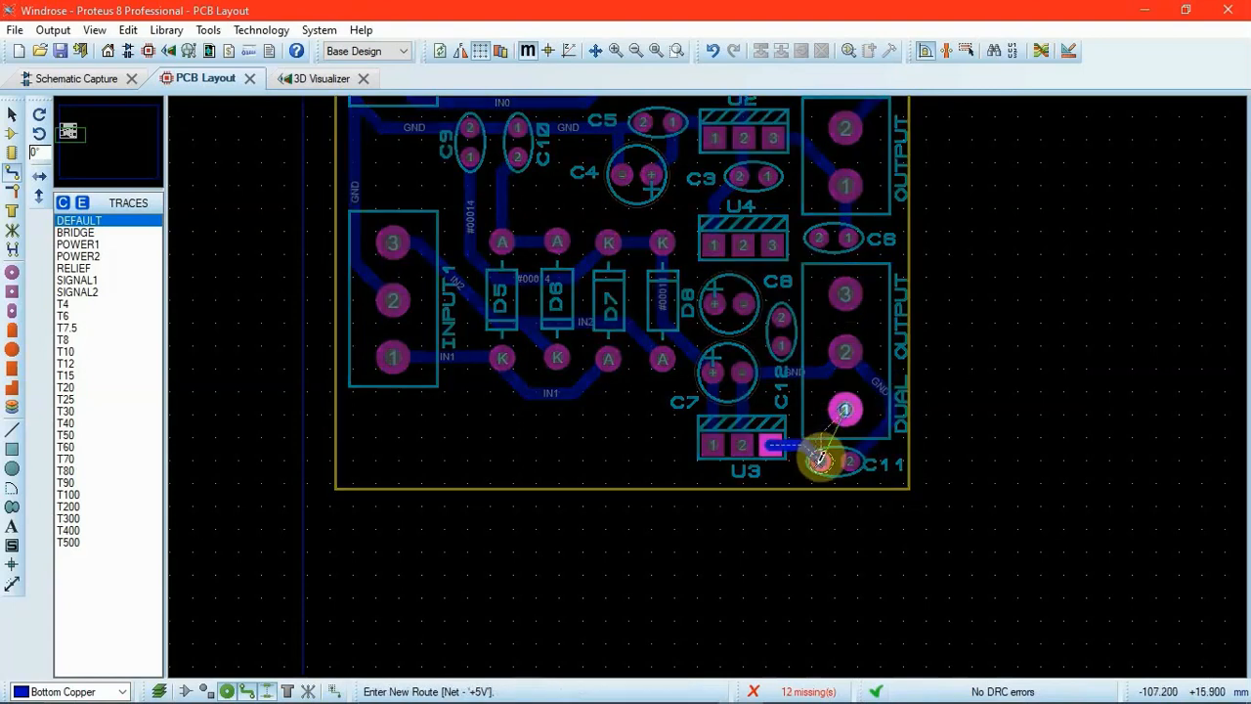
pyautogui.click(820, 459)
pyautogui.rightClick(810, 448)
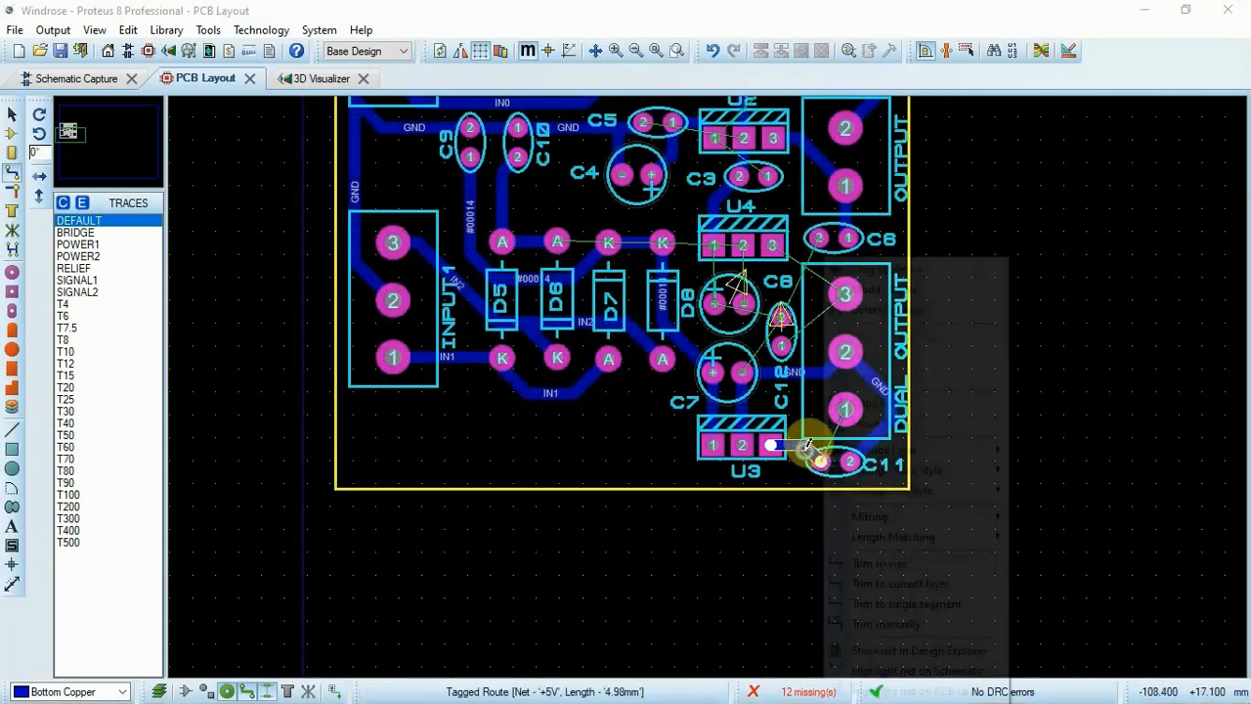
pyautogui.rightClick(810, 447)
# Route +5V from U3 pin 3 to DUAL OUTPUT pin 1, and connect C11 pin 1 to DUAL OUTPUT pin 1.
pyautogui.click(769, 445)
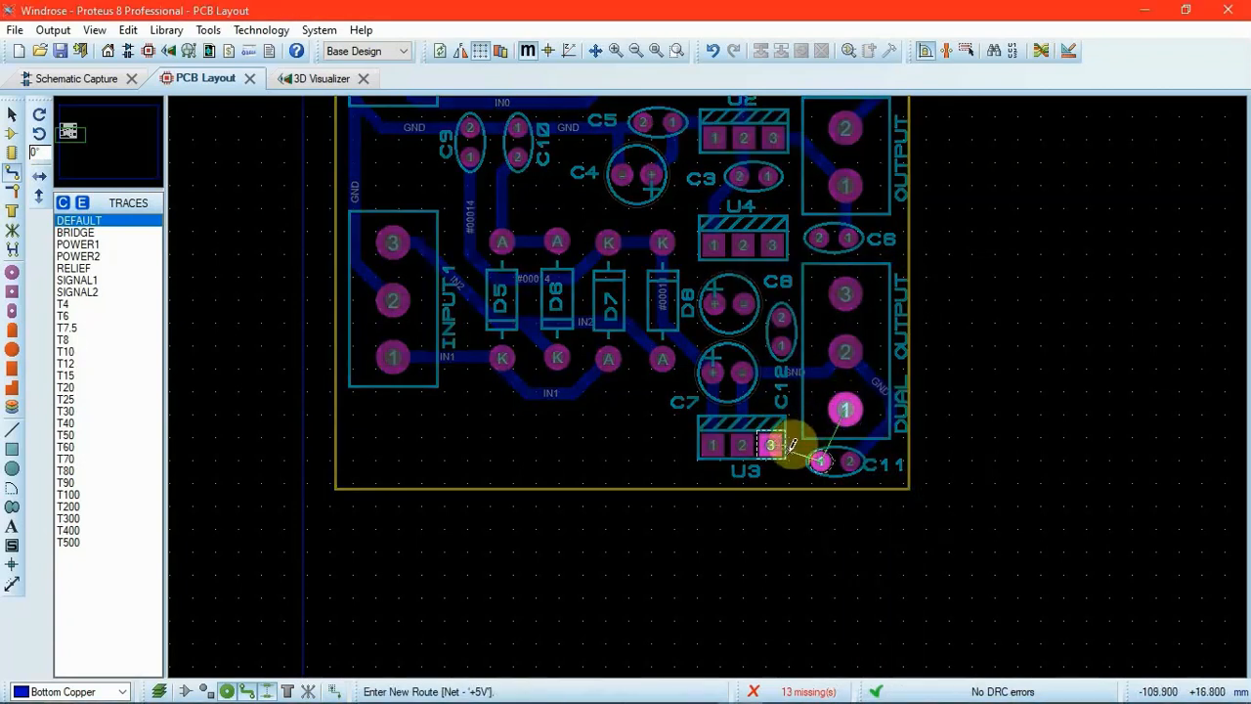
pyautogui.click(846, 408)
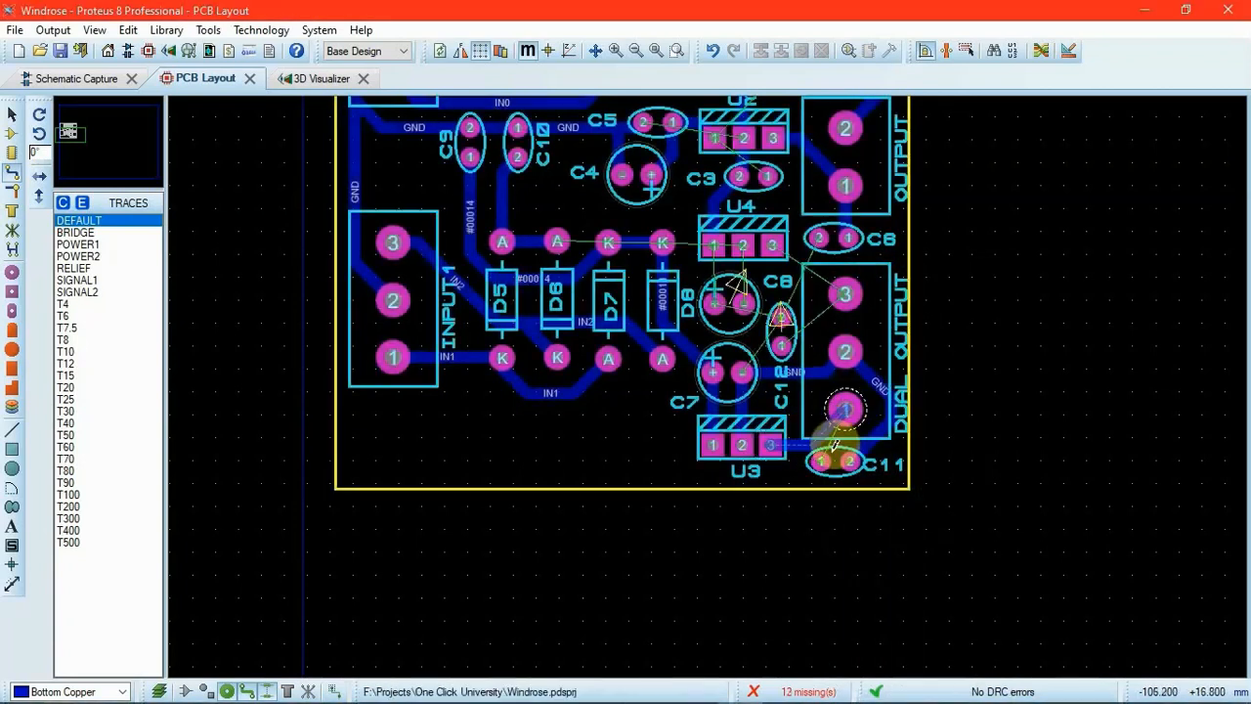
pyautogui.click(821, 461)
pyautogui.click(841, 405)
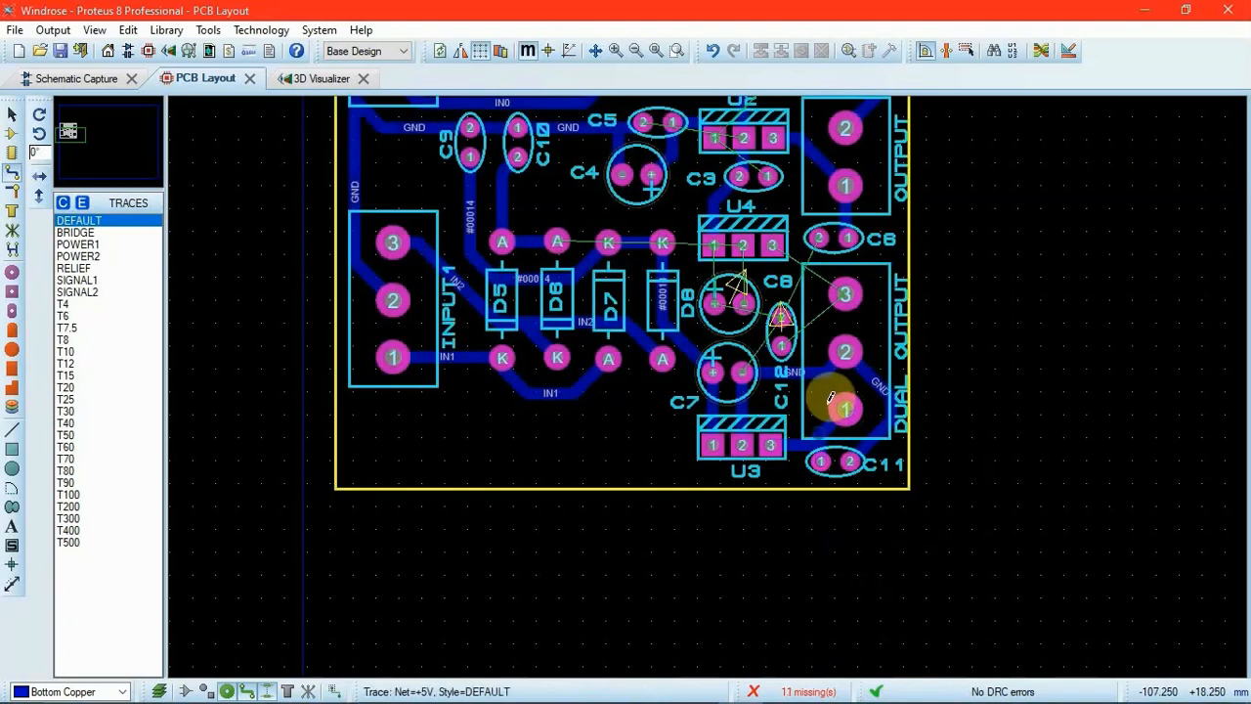
# Route -5V from C12 pin 1 to DUAL OUTPUT pin 3, and GND from C7's negative pin through C8's positive pin to U4 pin 1.
pyautogui.click(784, 340)
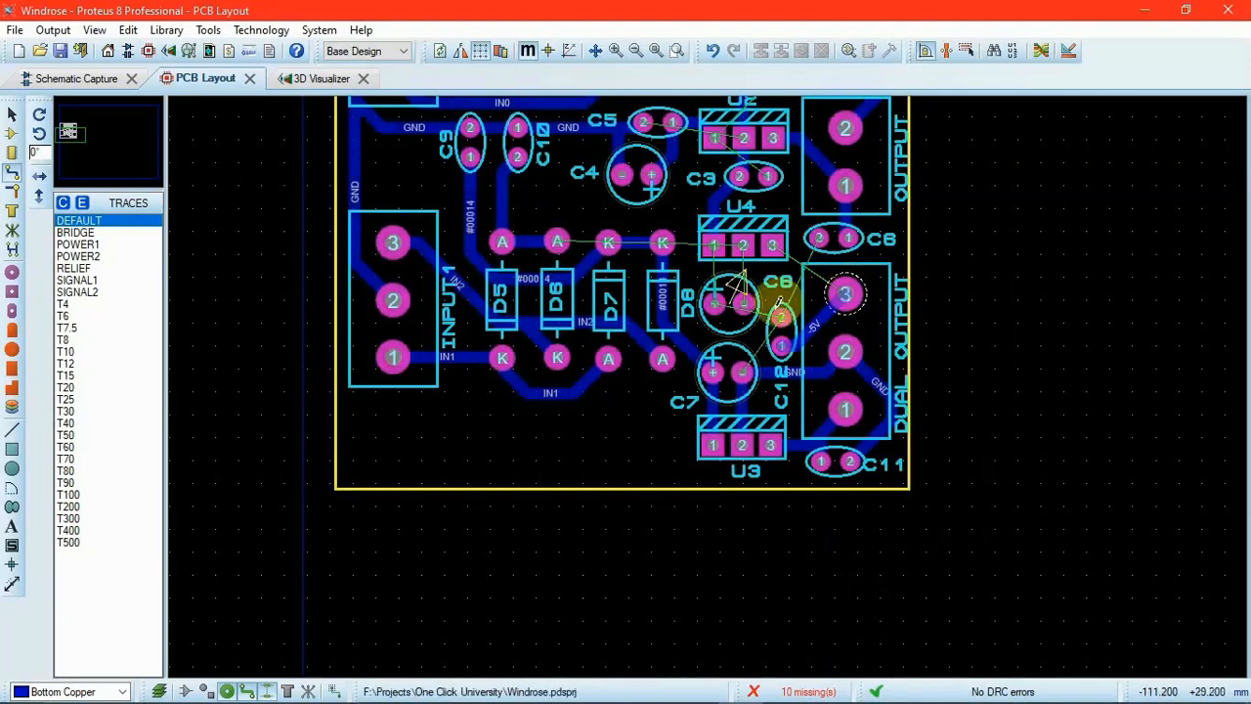
pyautogui.click(743, 371)
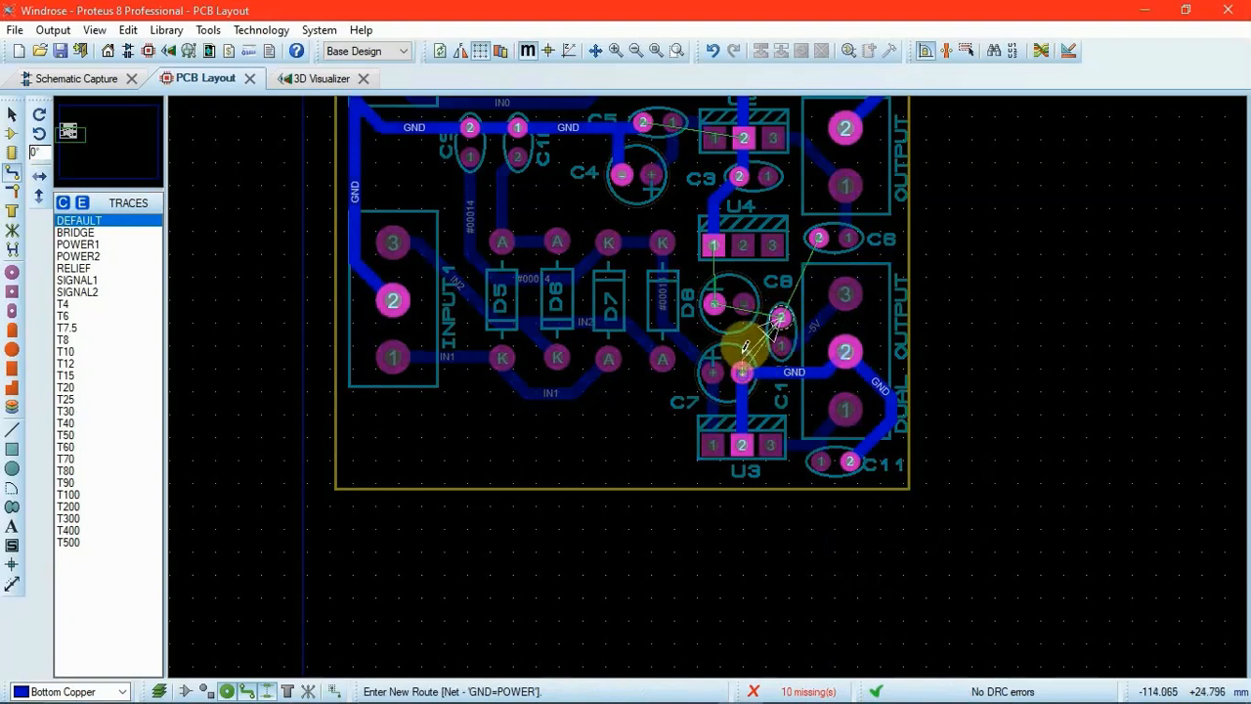
pyautogui.click(718, 303)
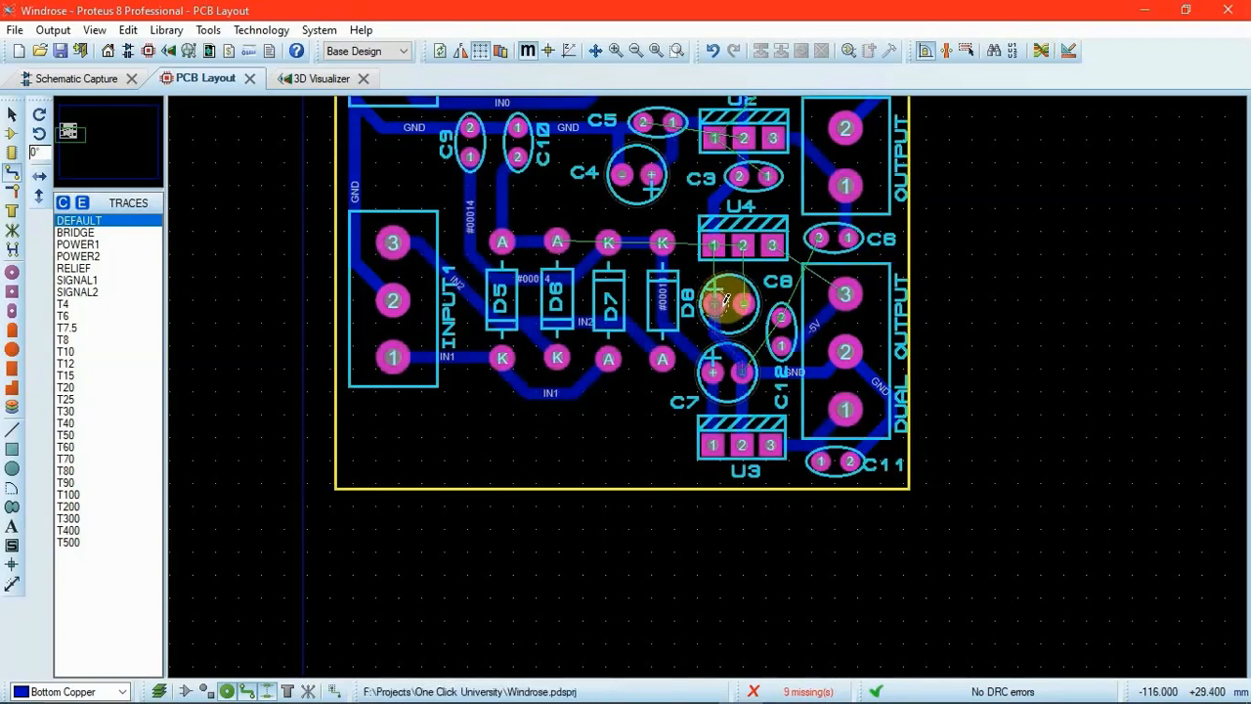
pyautogui.click(714, 303)
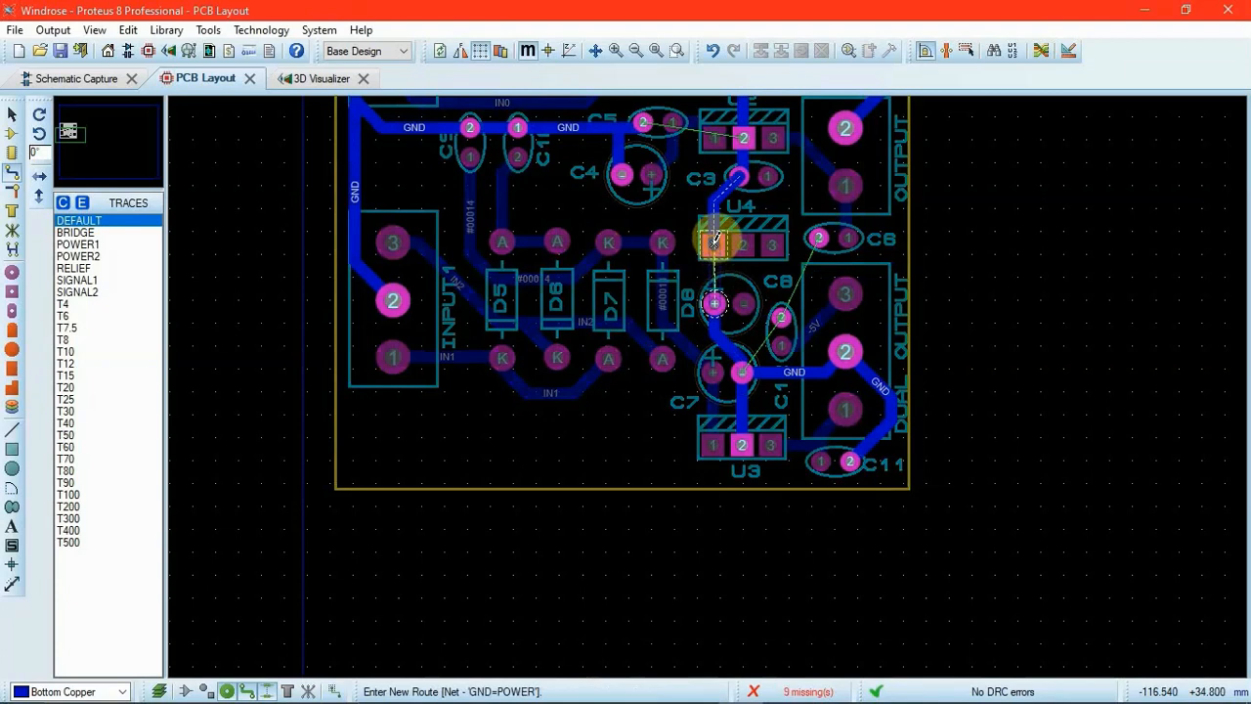
pyautogui.click(715, 243)
# Route a track from C8's negative pin to U4 pin 2.
pyautogui.click(743, 302)
pyautogui.click(744, 244)
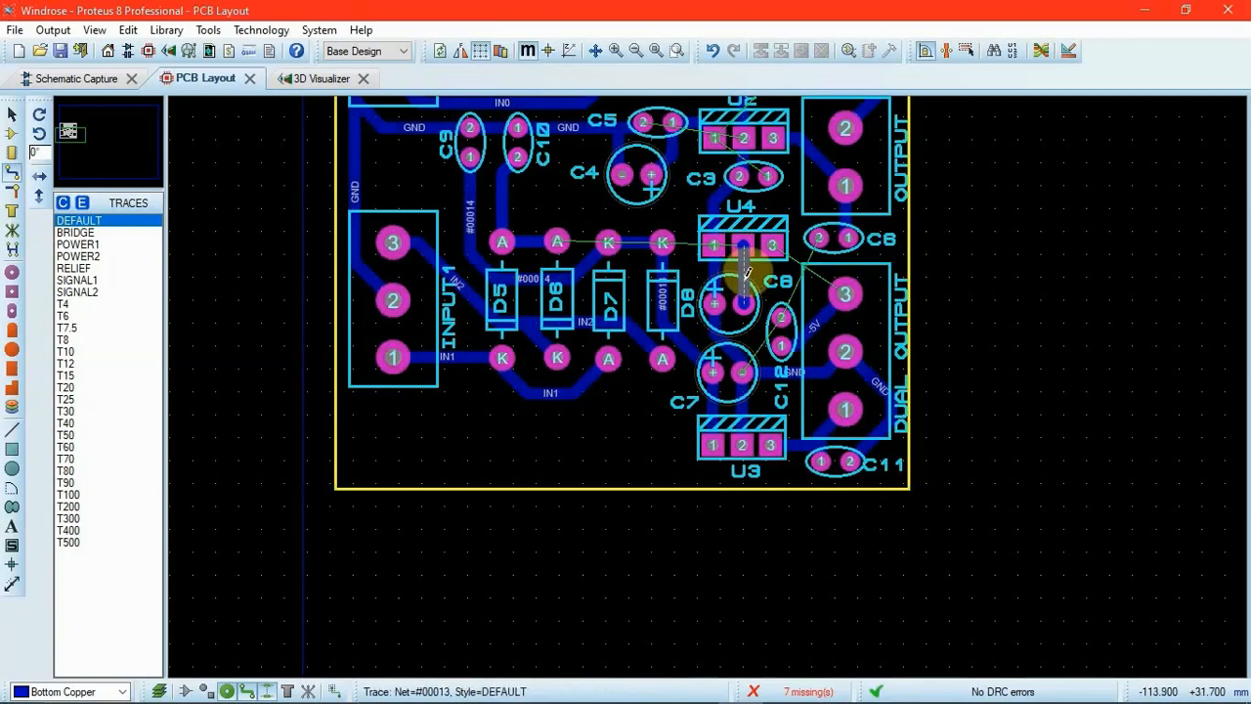
pyautogui.click(557, 242)
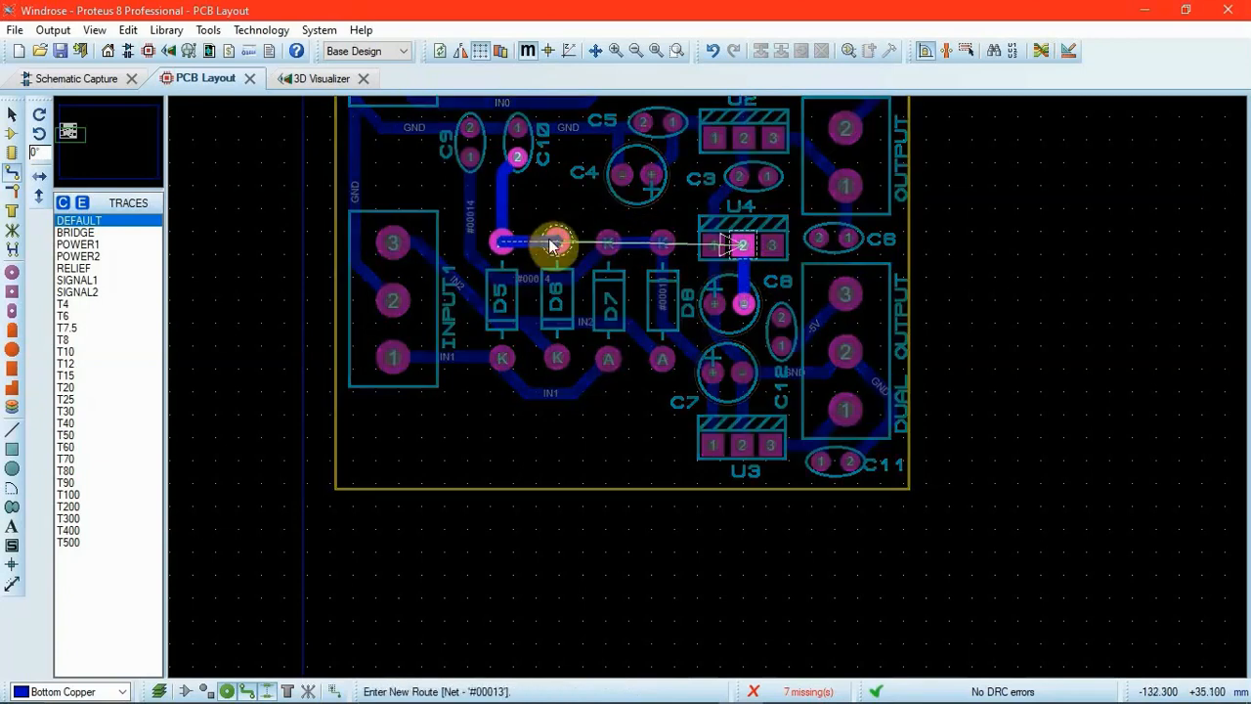
pyautogui.press('Escape')
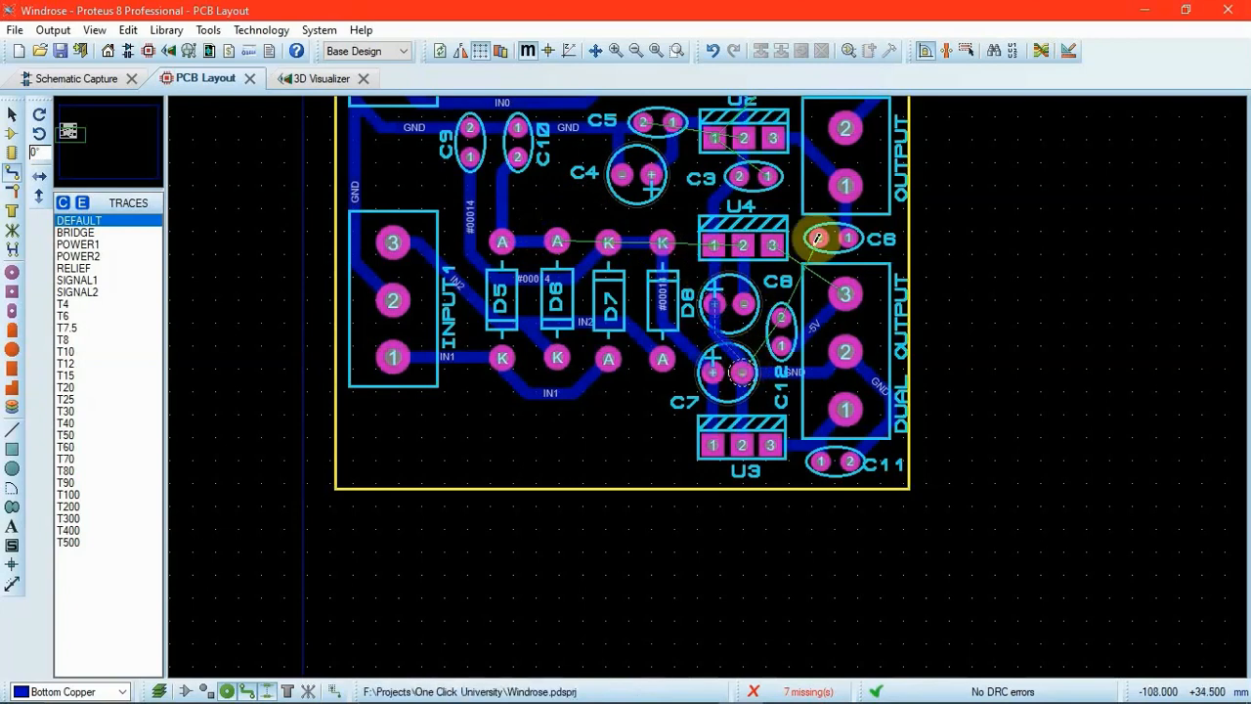
# Try a GND track from C6 pin 2 to C12 pin 2 and remove it.
pyautogui.click(821, 236)
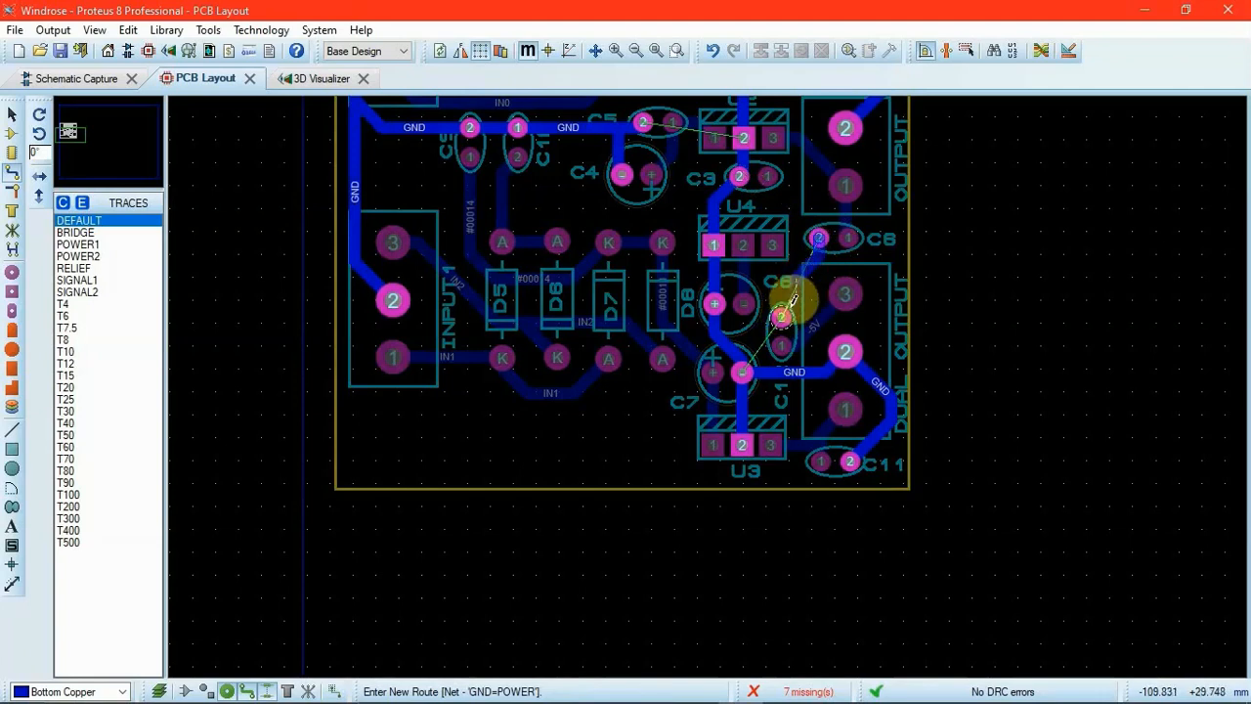
pyautogui.click(782, 315)
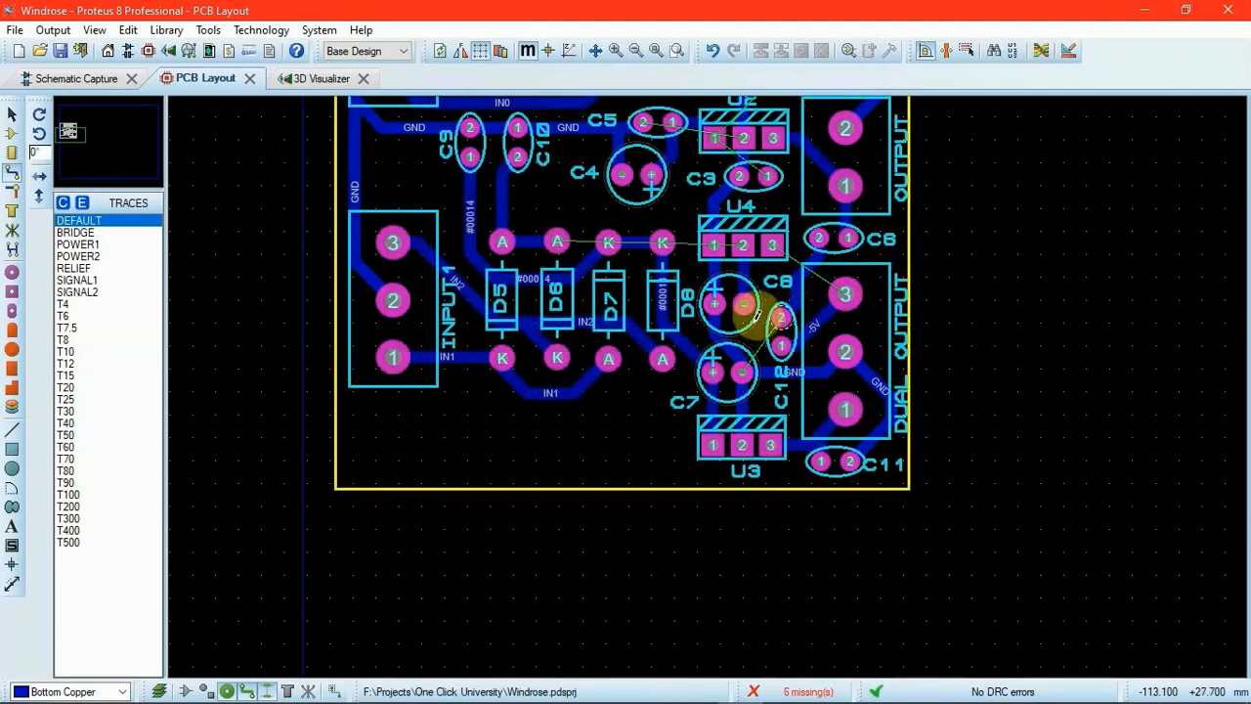
pyautogui.click(776, 247)
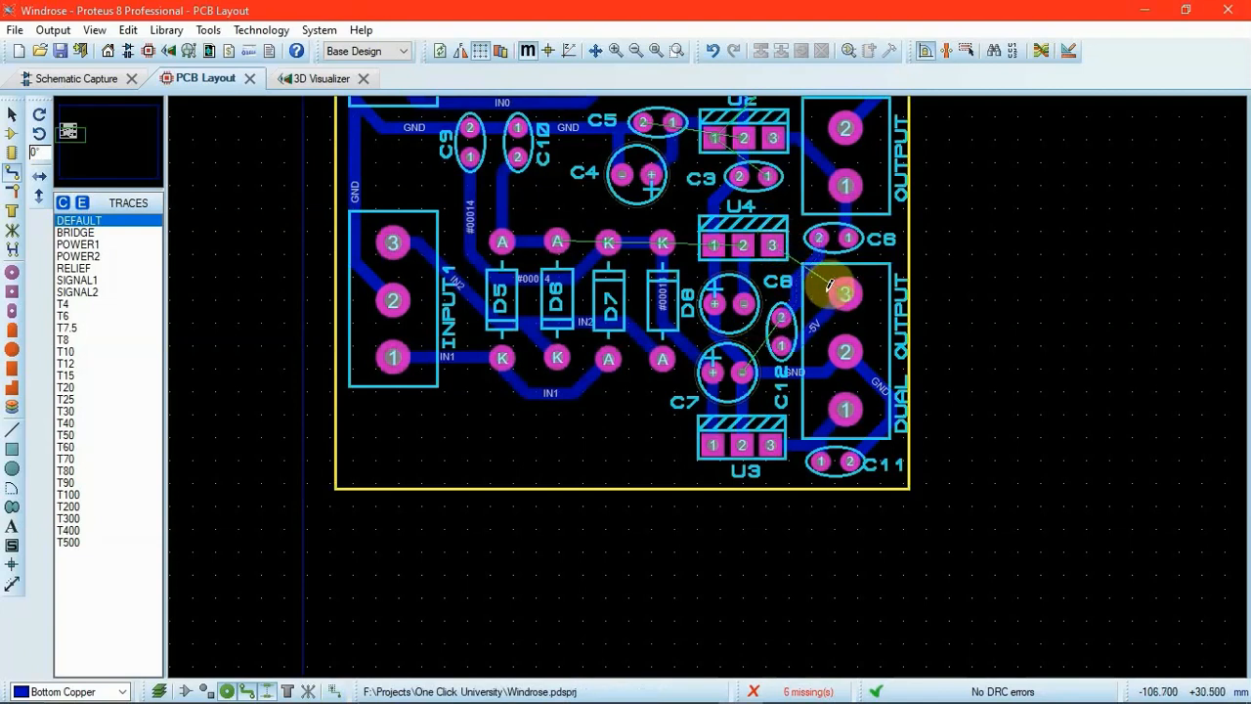
pyautogui.rightClick(816, 256)
pyautogui.rightClick(816, 256)
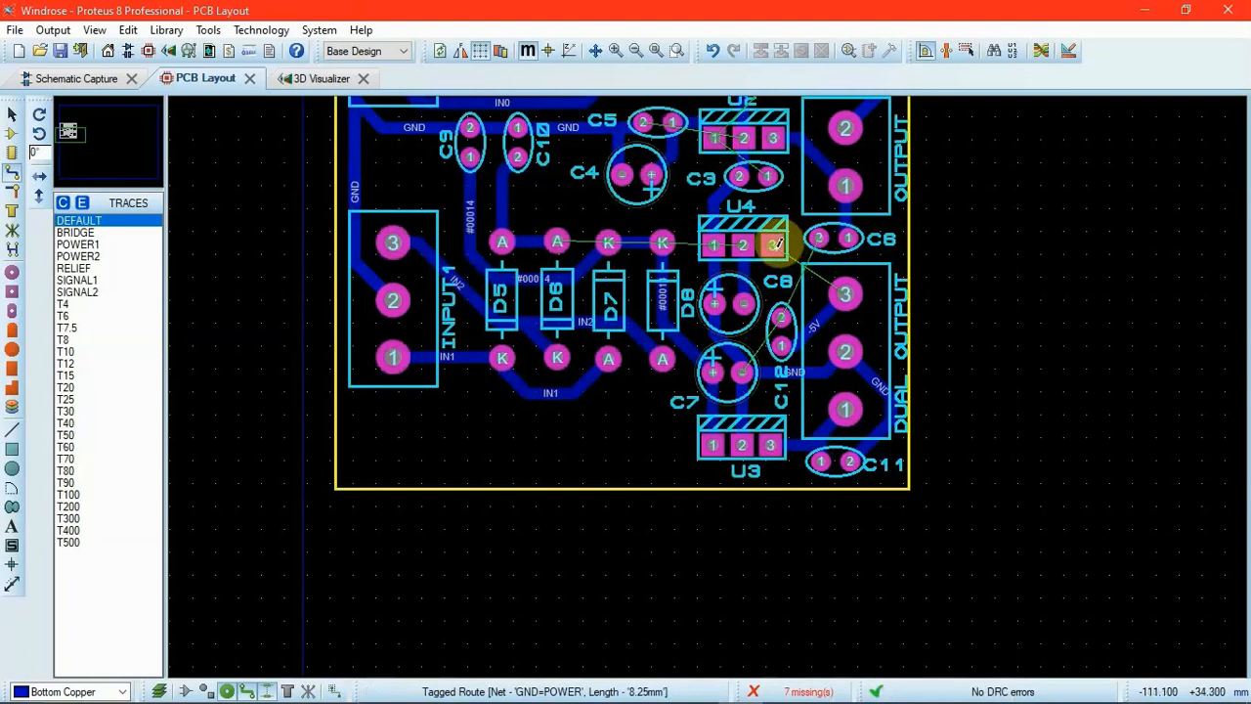
# Try a -5V track from U4 pin 3 to DUAL OUTPUT pin 3 and remove it.
pyautogui.click(776, 244)
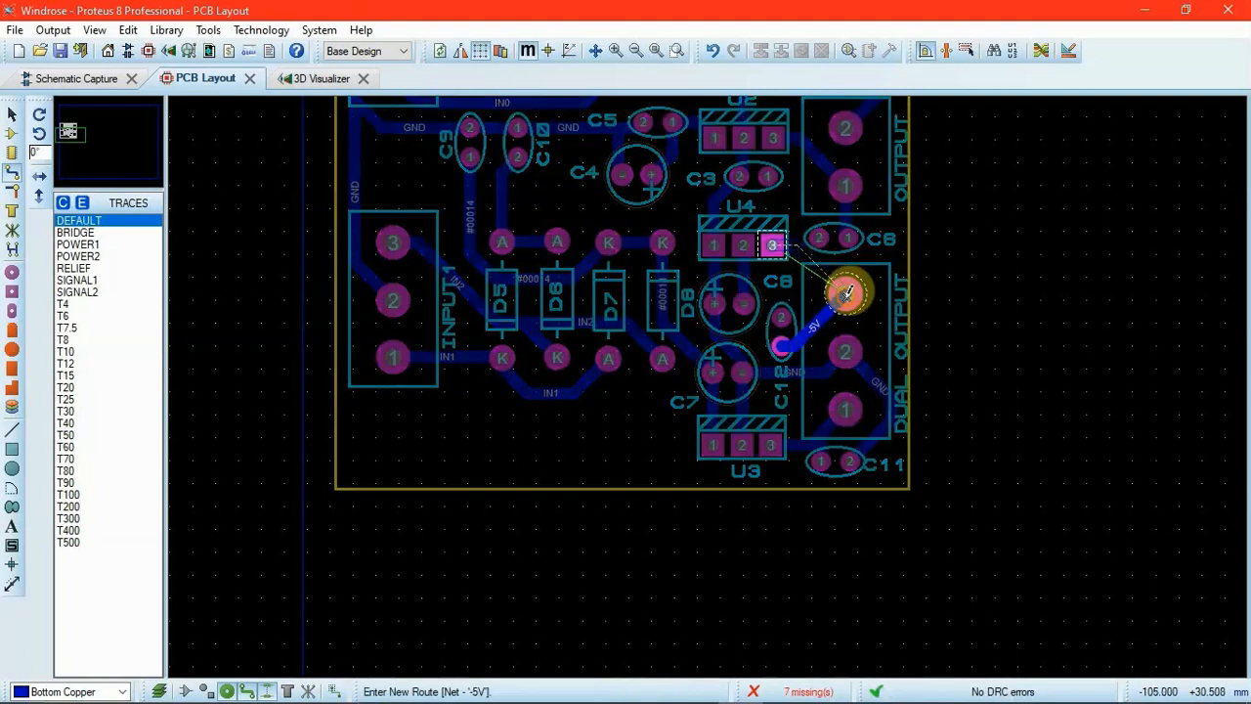
pyautogui.click(846, 293)
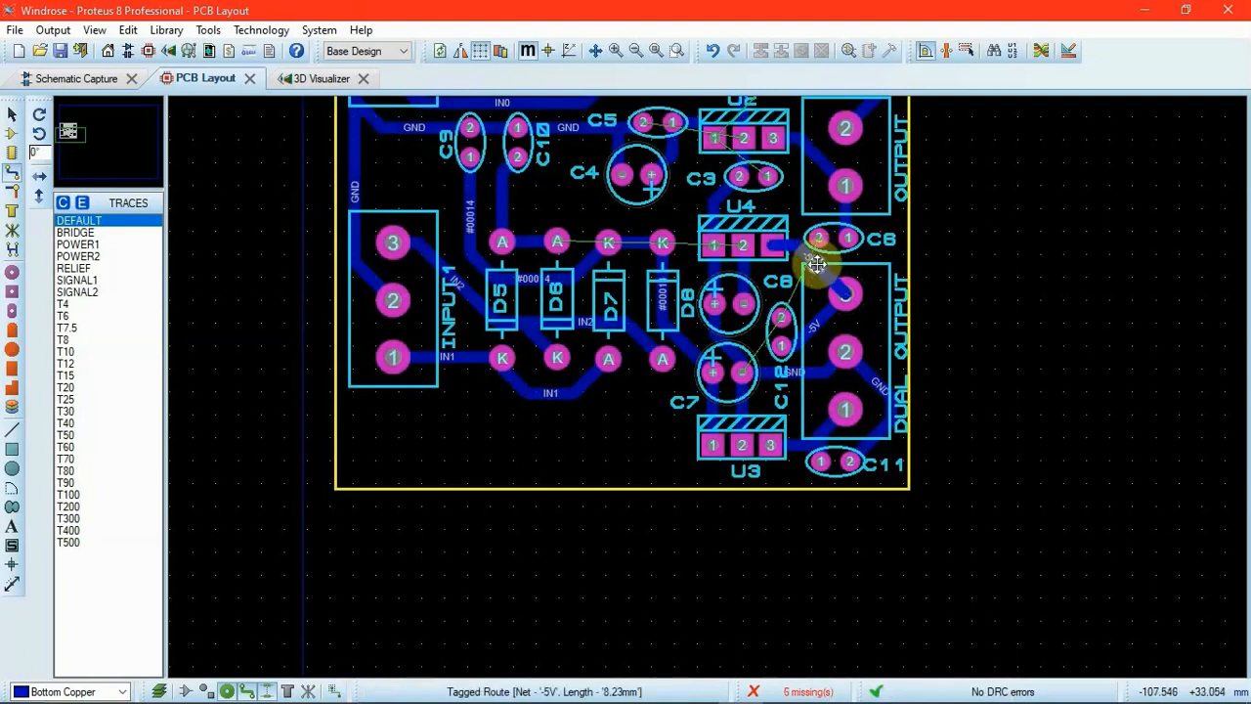
pyautogui.rightClick(816, 264)
pyautogui.rightClick(816, 263)
# Try a diagonal -5V track from U4 pin 3 to the C12 track beside DUAL OUTPUT pin 3, and delete the joined -5V route.
pyautogui.click(775, 243)
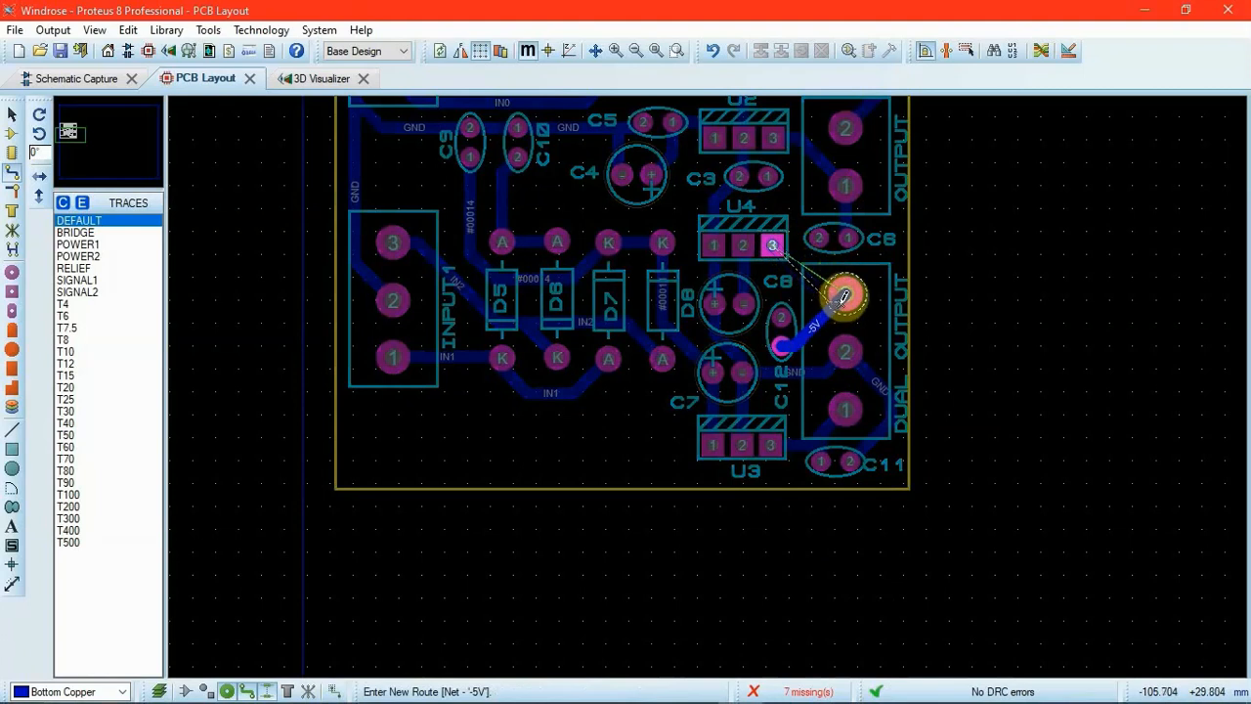
pyautogui.click(840, 300)
pyautogui.rightClick(841, 300)
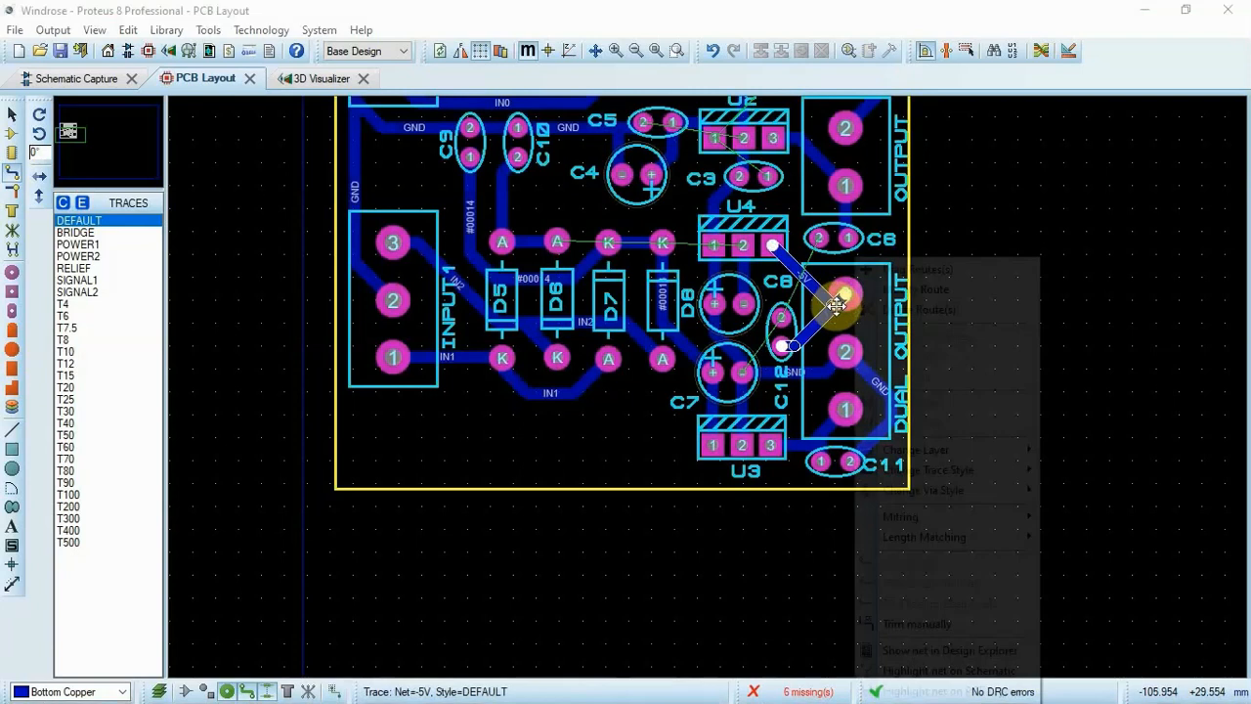
pyautogui.click(839, 301)
pyautogui.moveTo(824, 320); pyautogui.dragTo(833, 302)
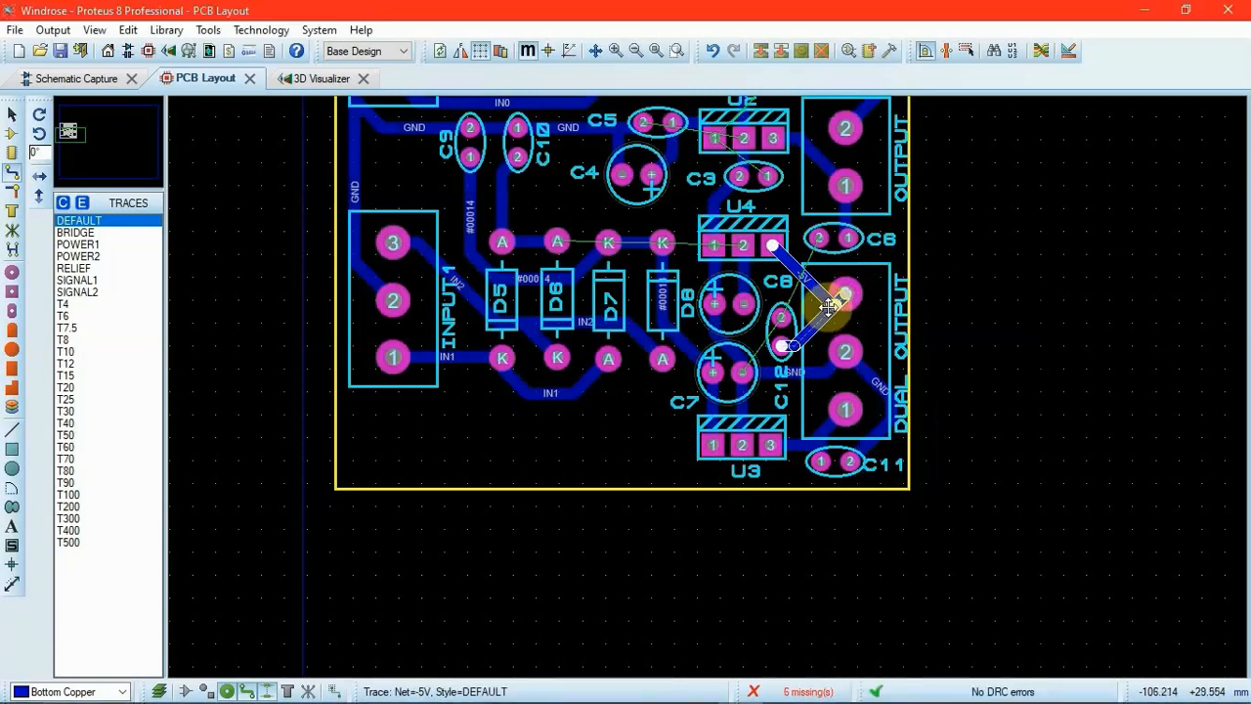
pyautogui.rightClick(839, 298)
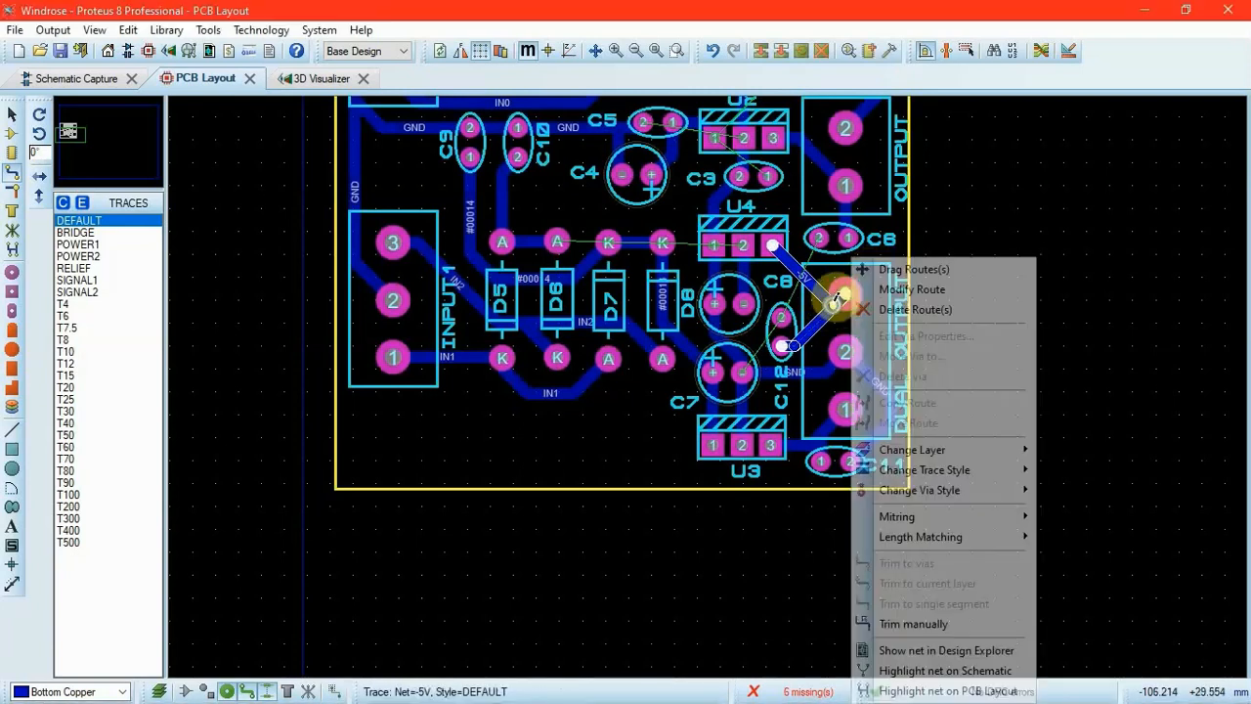
pyautogui.click(864, 308)
# Try a -5V track from C12 pin 1 to DUAL OUTPUT pin 3, abandon a second one started at U4 pin 3, and delete the placed track.
pyautogui.click(782, 343)
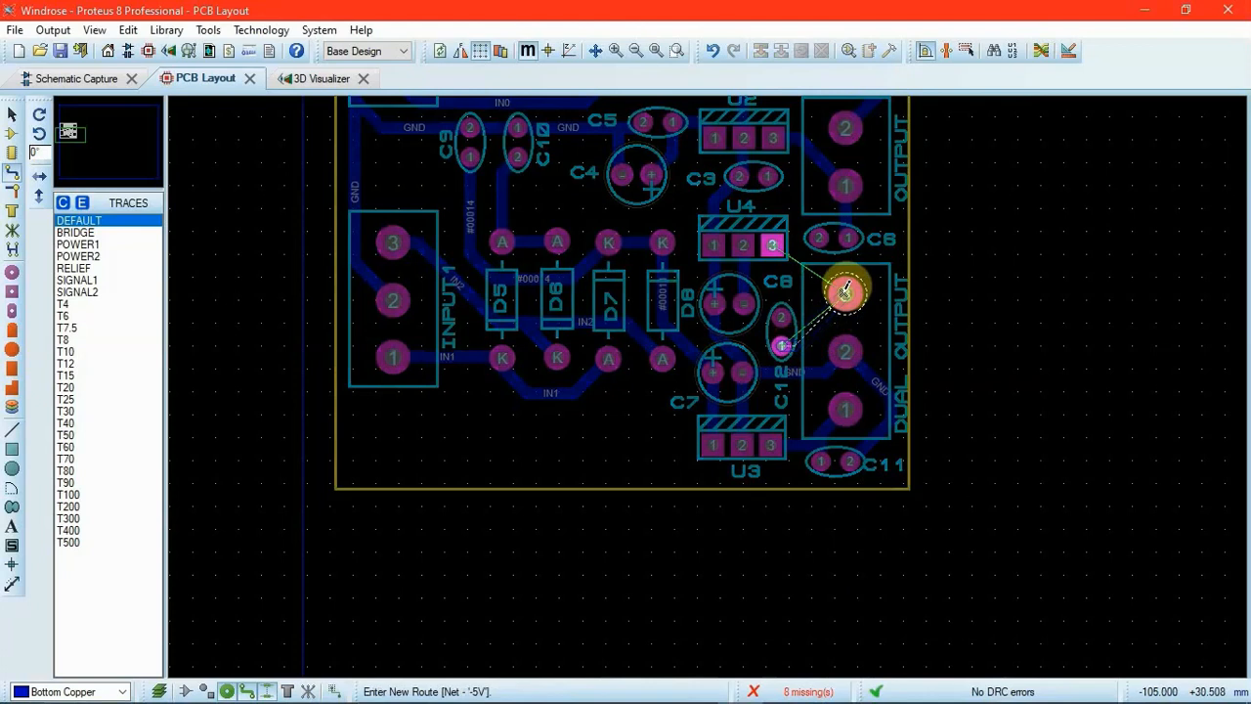
pyautogui.click(845, 290)
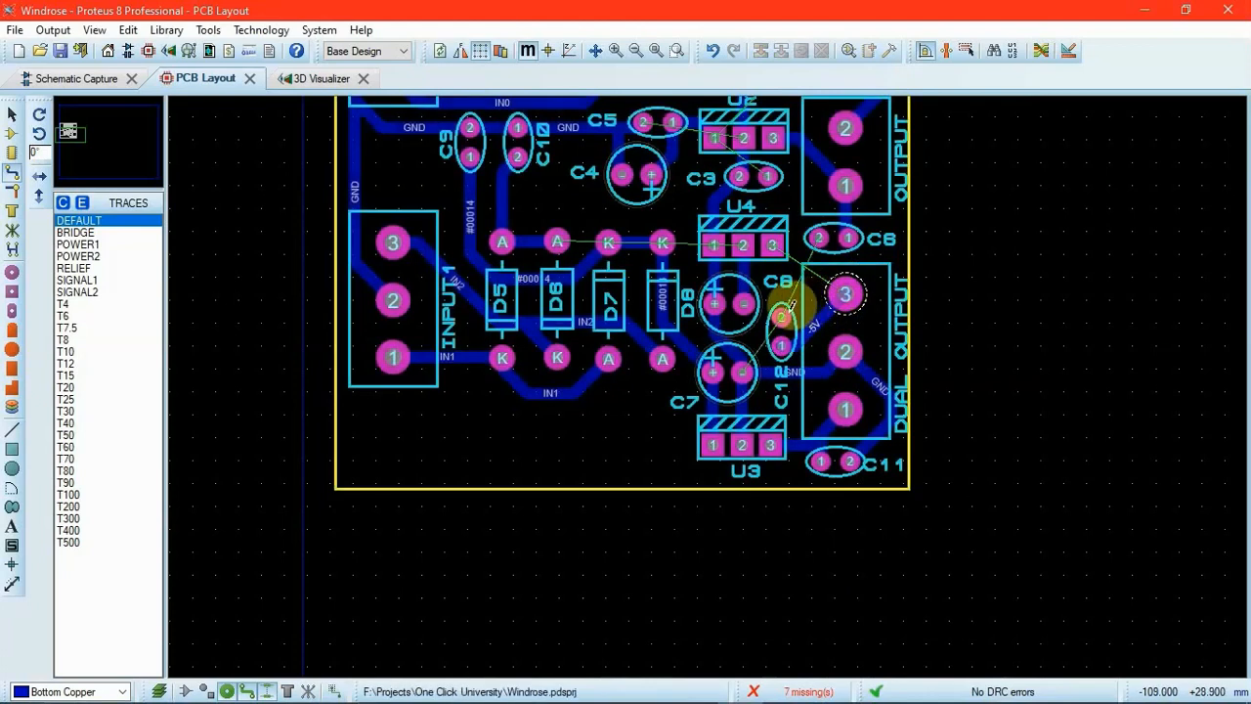
pyautogui.click(776, 243)
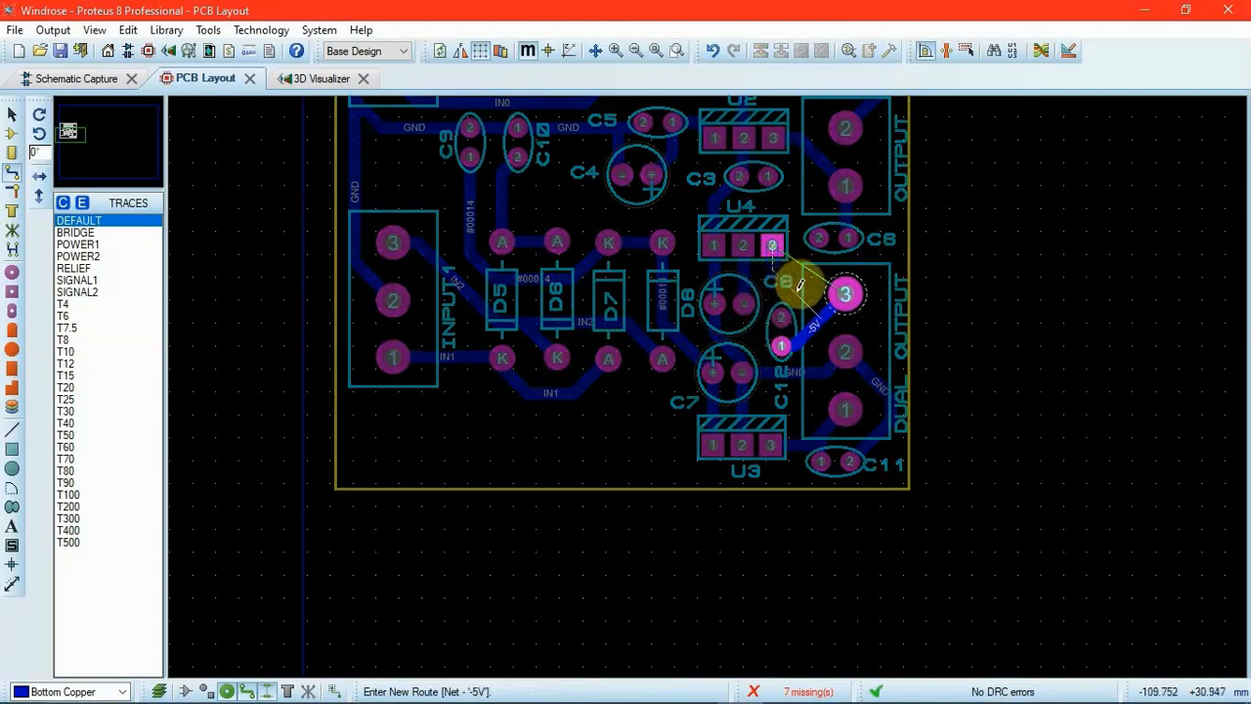
pyautogui.press('Escape')
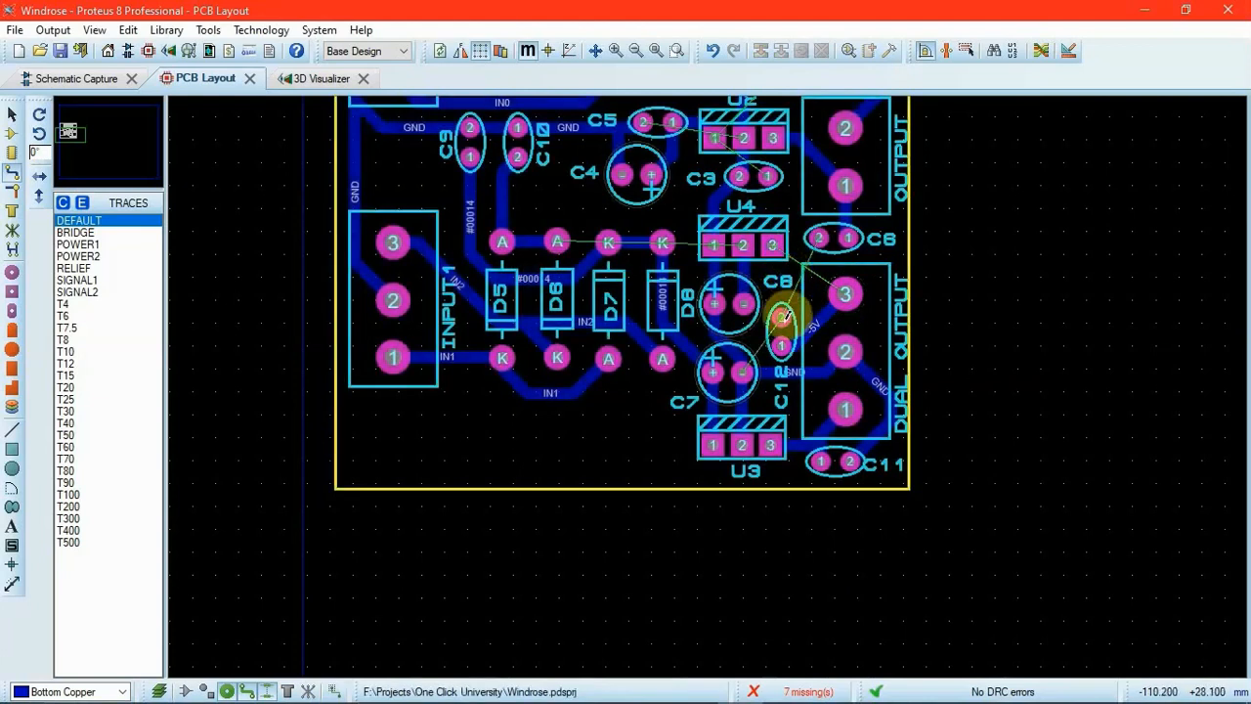
pyautogui.click(800, 320)
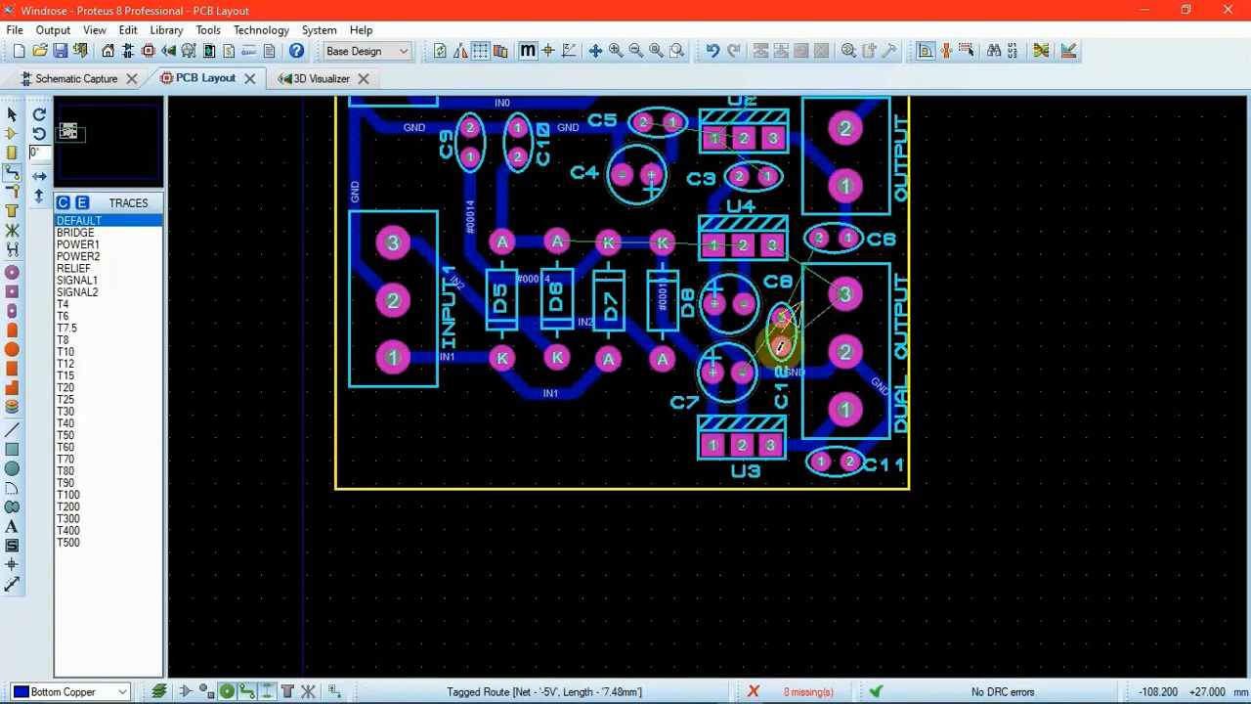
# Route a GND track from C12 pin 2 to C7's negative pin and a -5V track from C12 pin 1 to DUAL OUTPUT pin 3.
pyautogui.click(782, 315)
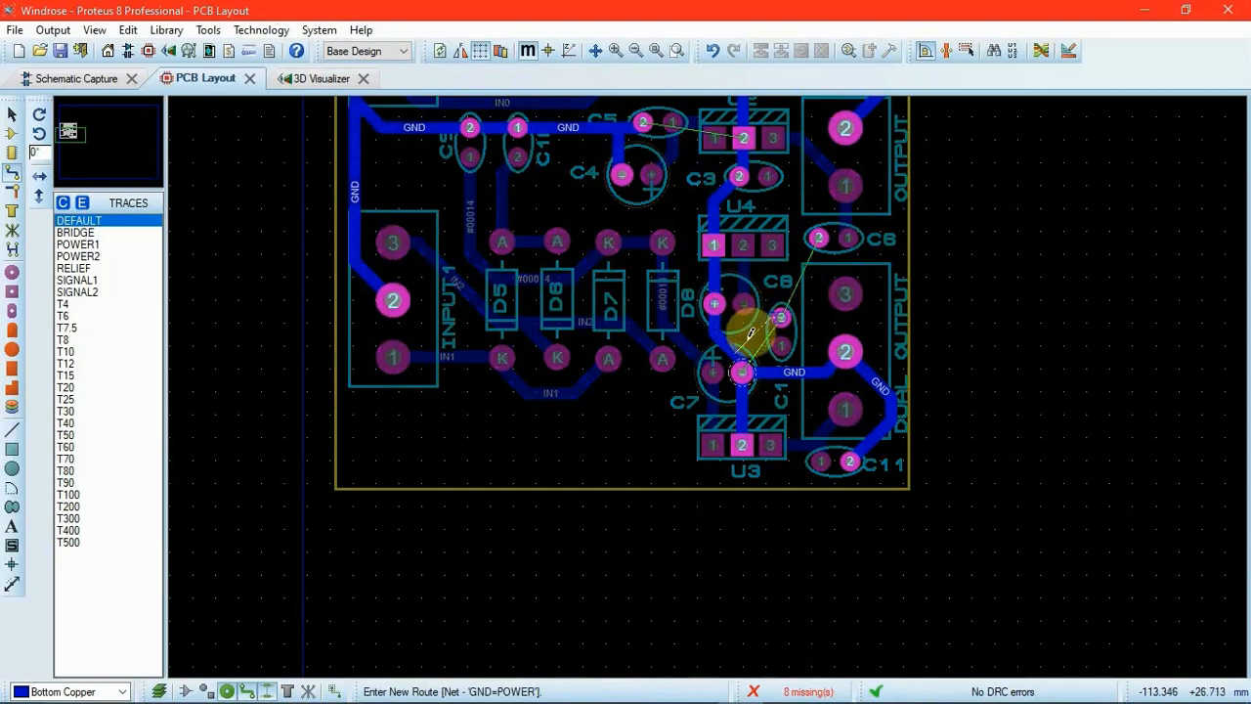
pyautogui.click(742, 371)
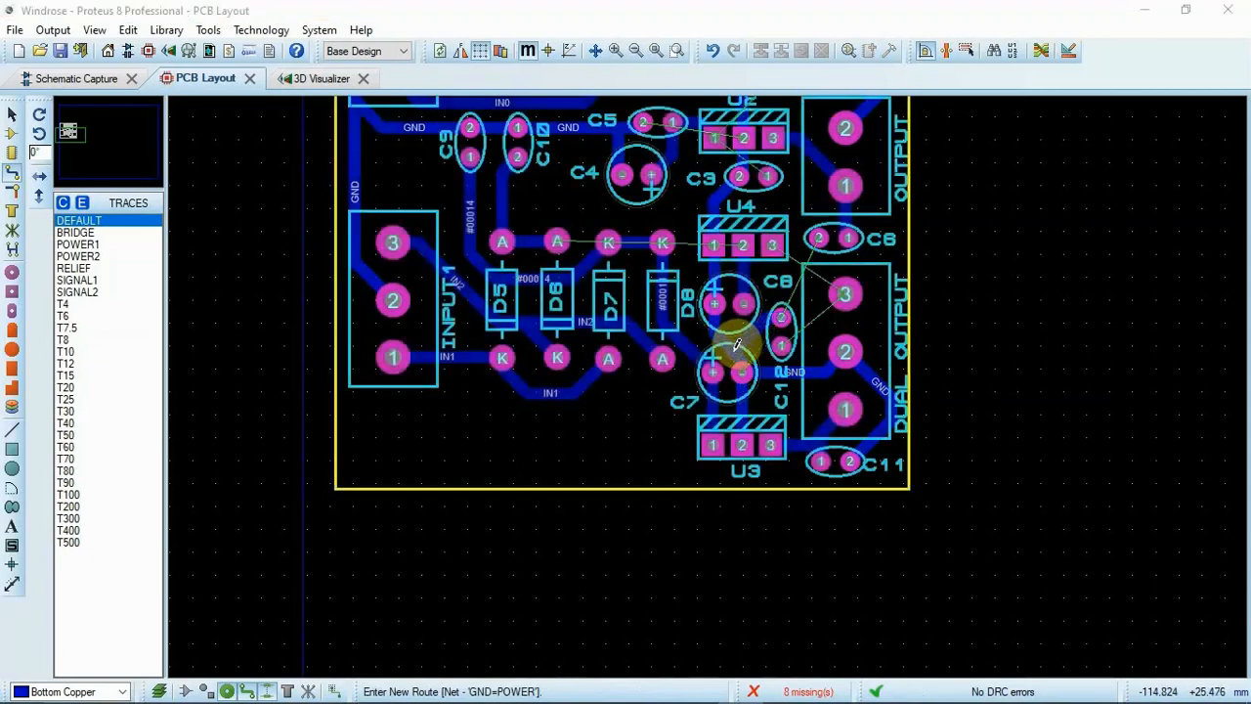
pyautogui.click(782, 340)
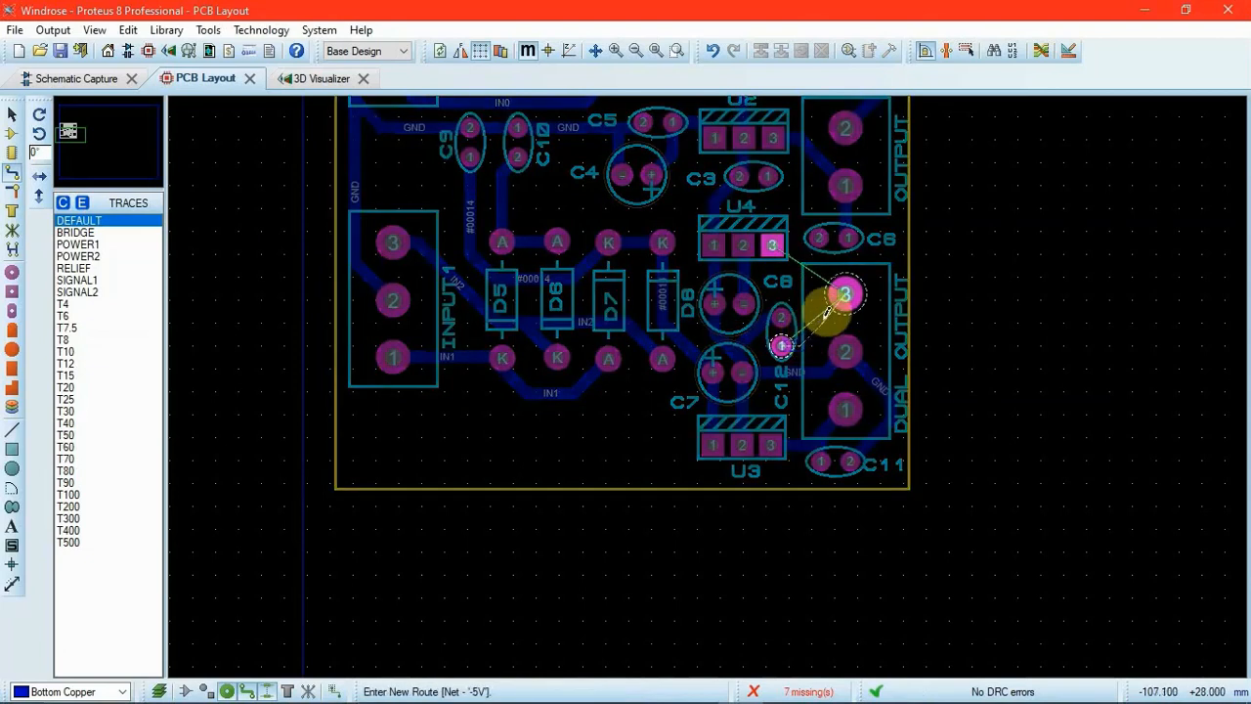
pyautogui.click(846, 292)
# Route a -5V track from DUAL OUTPUT pin 3 to U4 pin 3 on Bottom Copper.
pyautogui.click(844, 291)
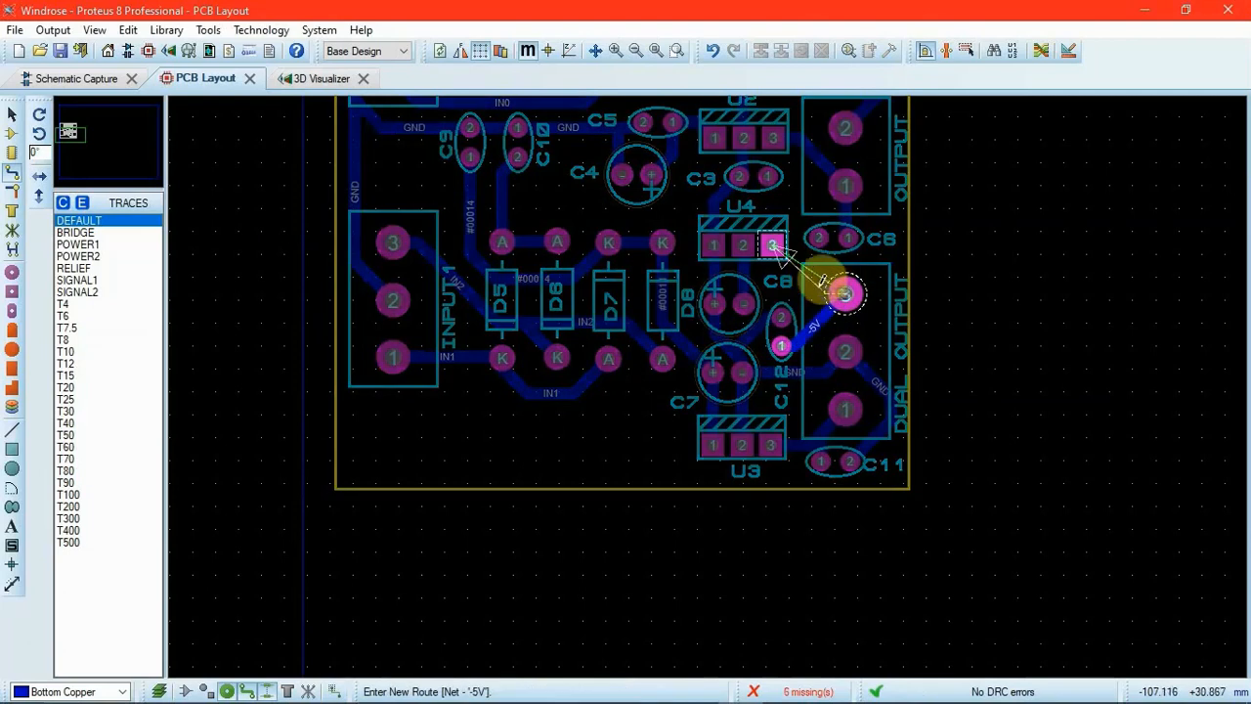
pyautogui.press('Escape')
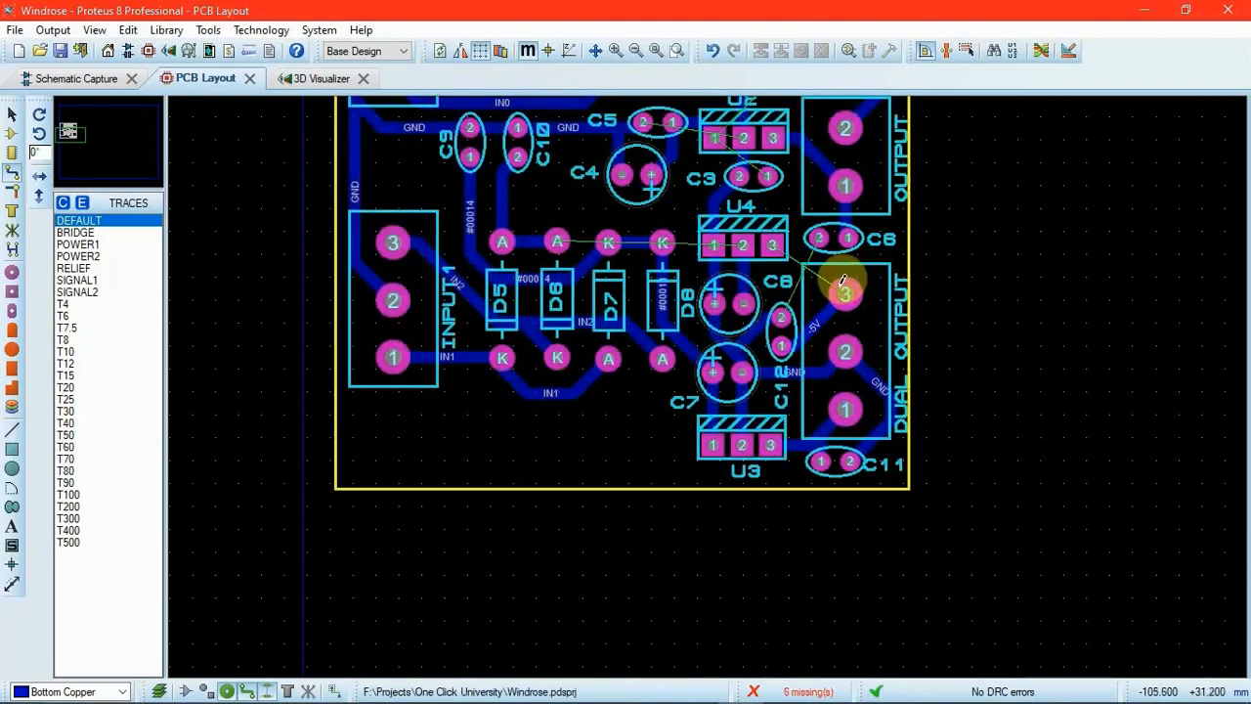
pyautogui.click(846, 291)
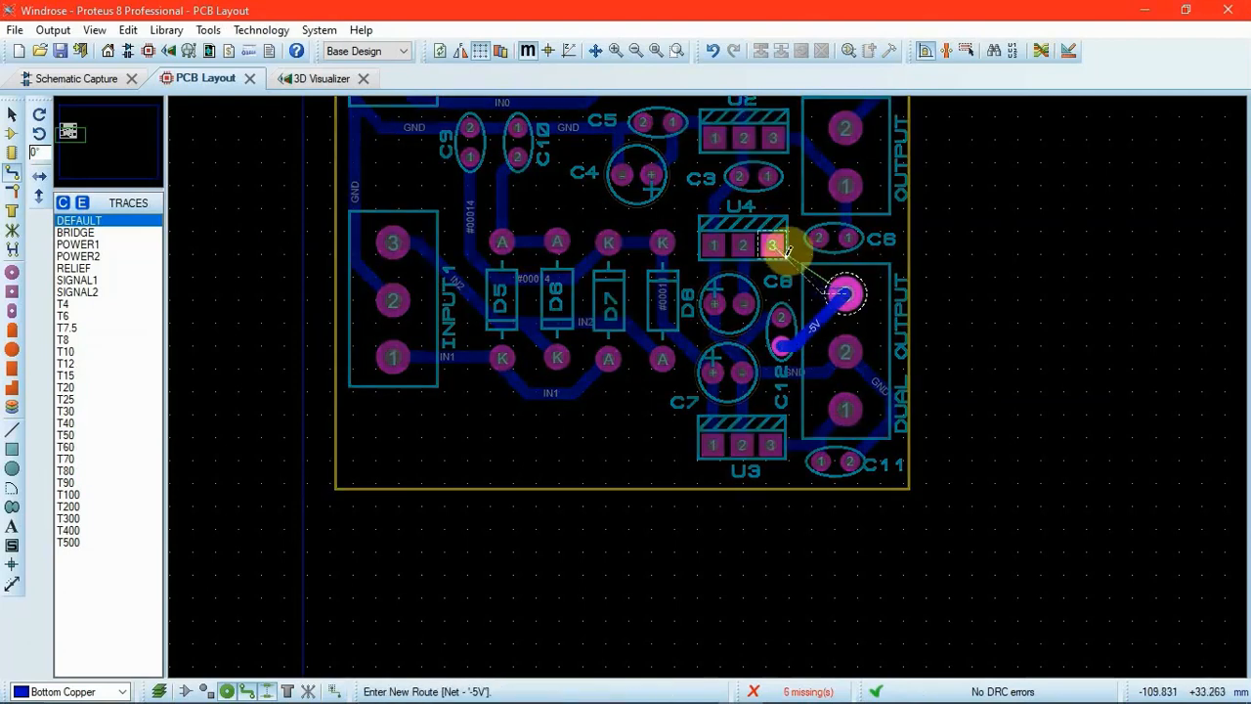
pyautogui.click(772, 244)
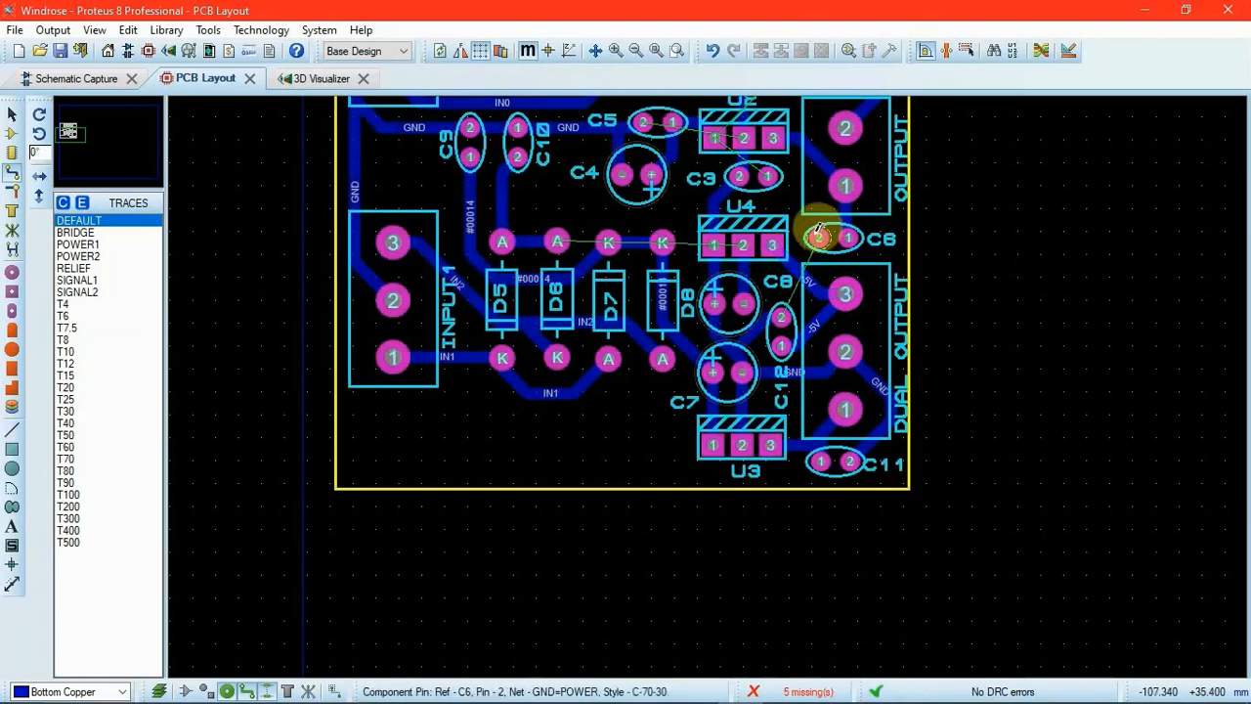
pyautogui.click(558, 240)
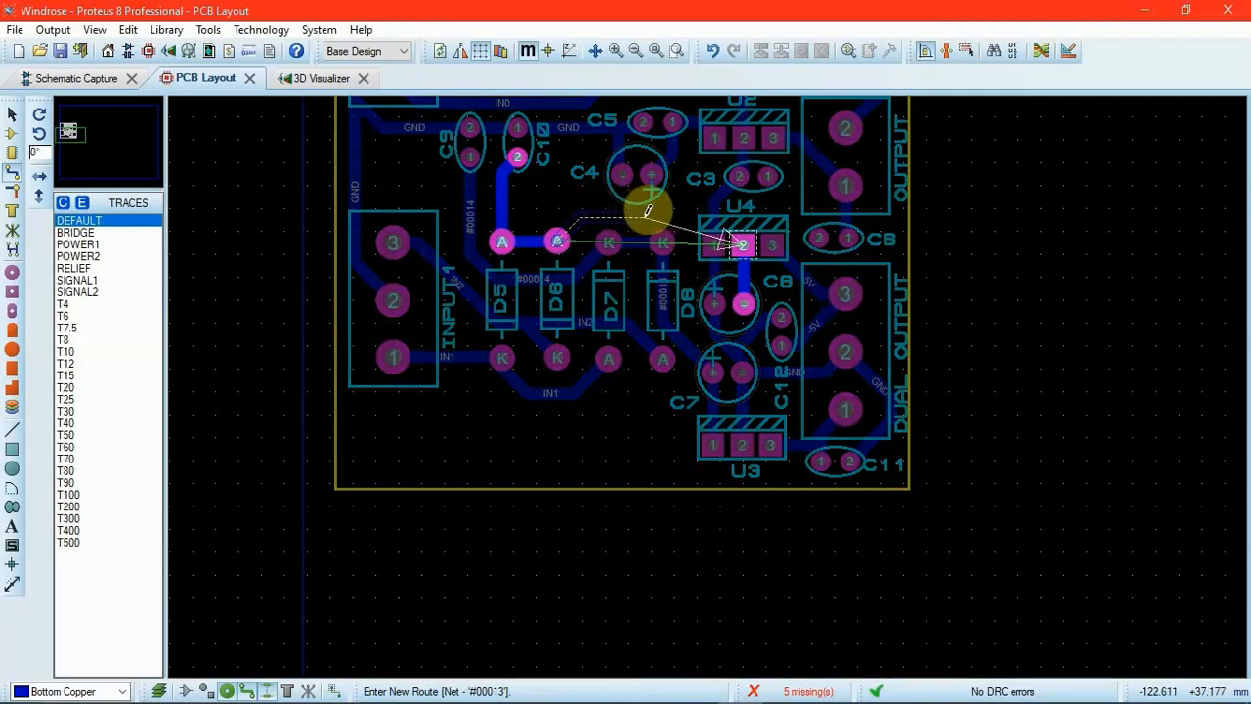
pyautogui.press('Escape')
pyautogui.scroll(-1, 668, 205)
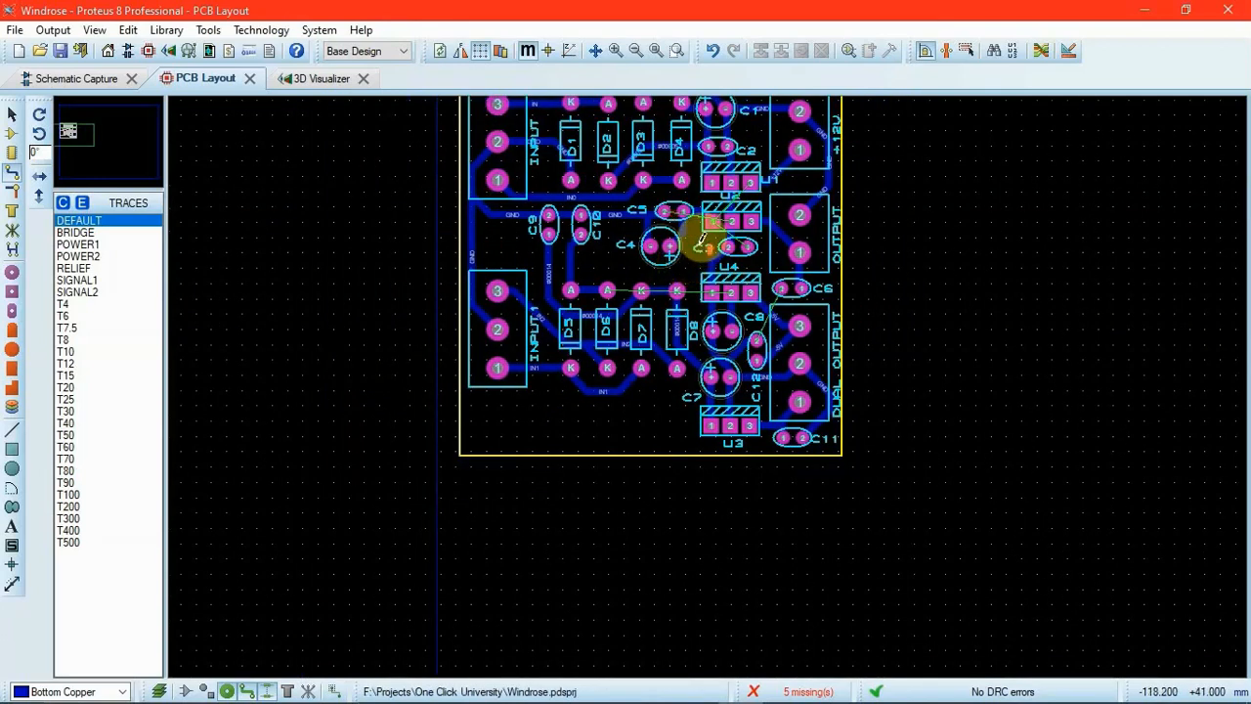
pyautogui.scroll(1, 701, 242)
pyautogui.scroll(-1, 712, 379)
pyautogui.scroll(1, 718, 389)
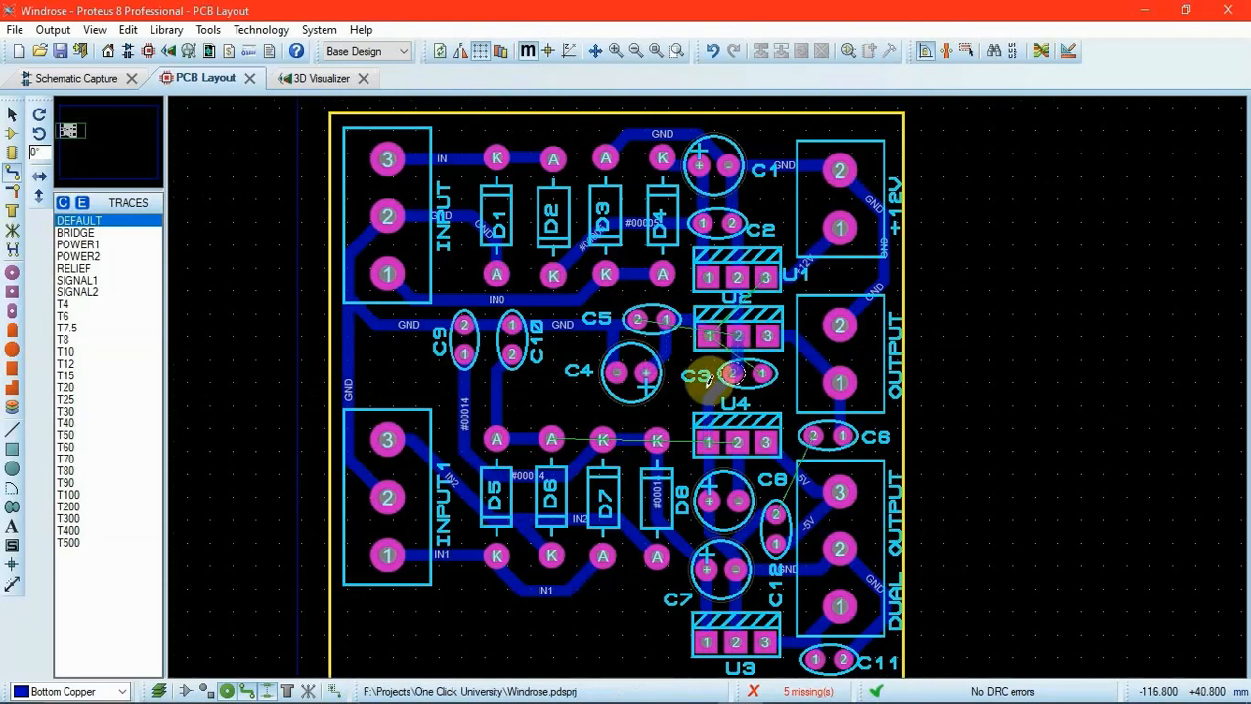
pyautogui.scroll(-1, 728, 401)
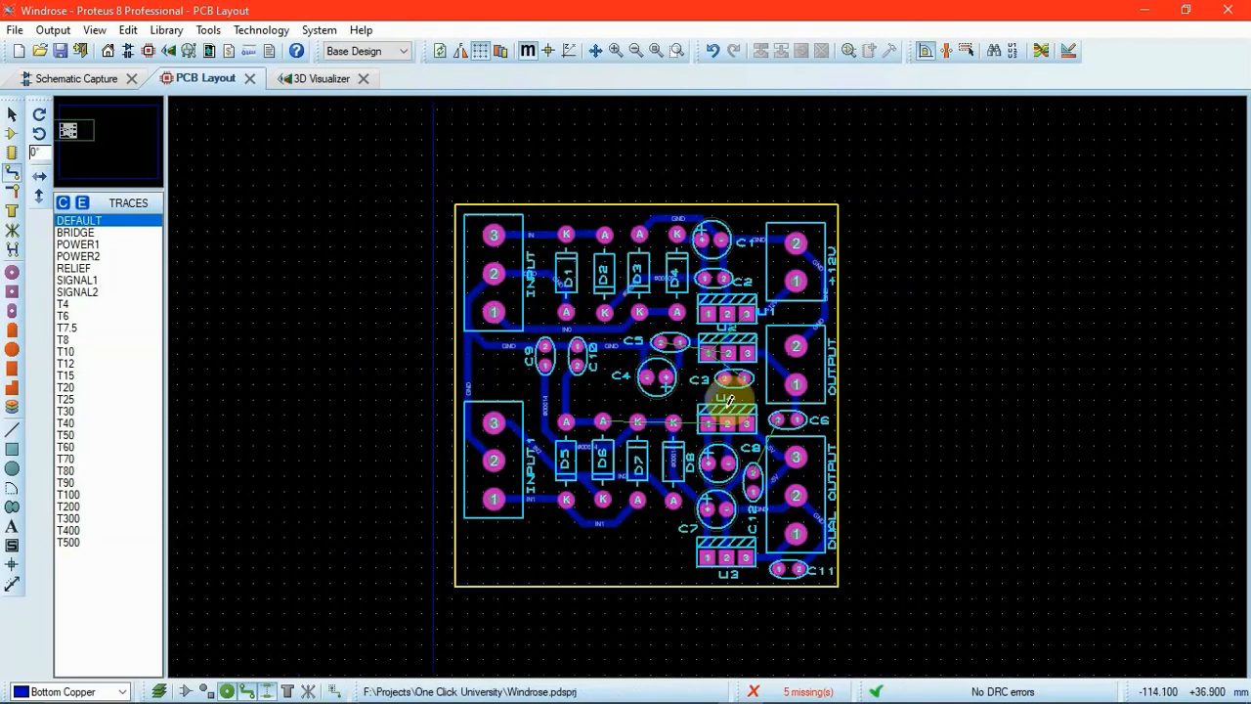
pyautogui.click(656, 50)
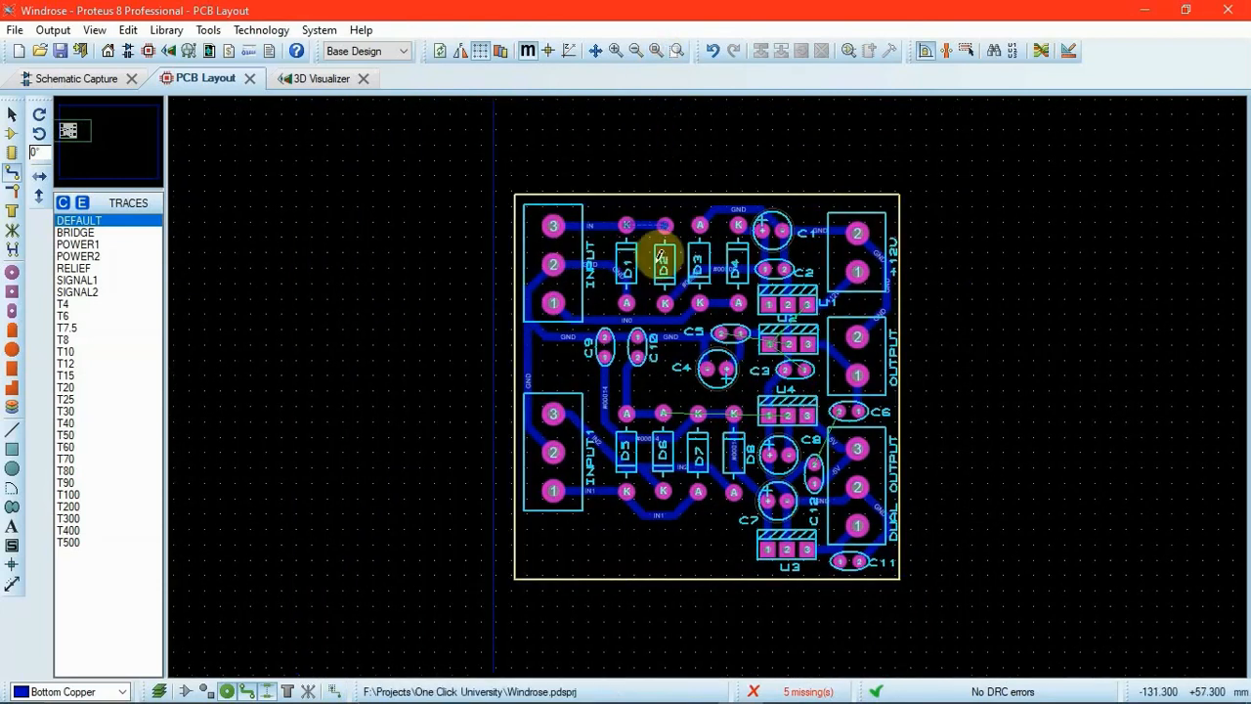